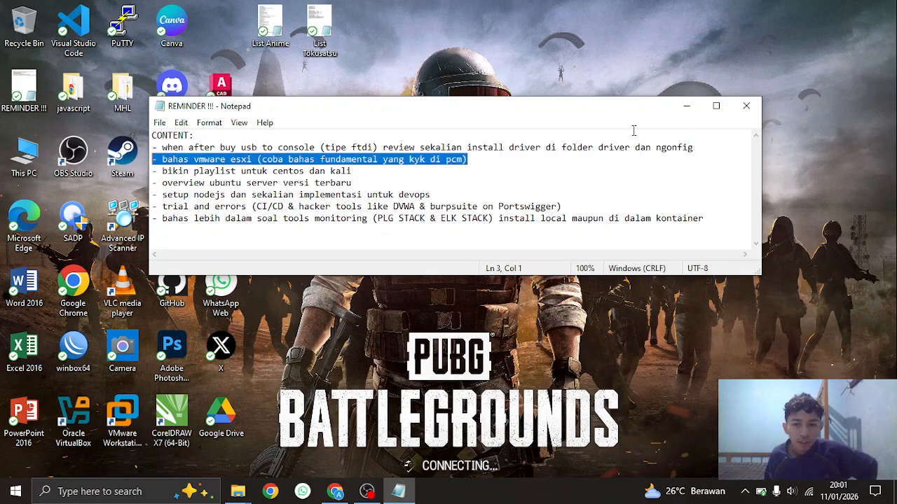
Close the REMINDER !!! Notepad window and restore Chrome on the YouTube Posts page
{"action": "left_click", "coordinate": [747, 105]}
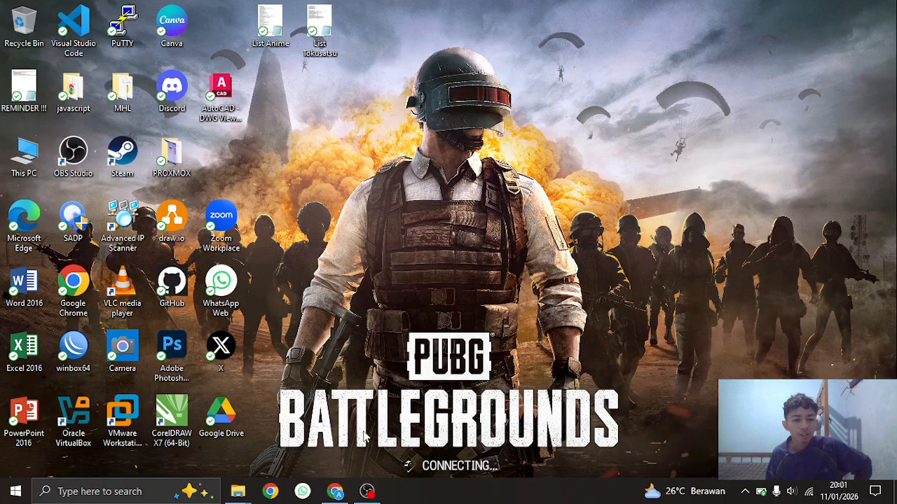
{"action": "left_click", "coordinate": [335, 492]}
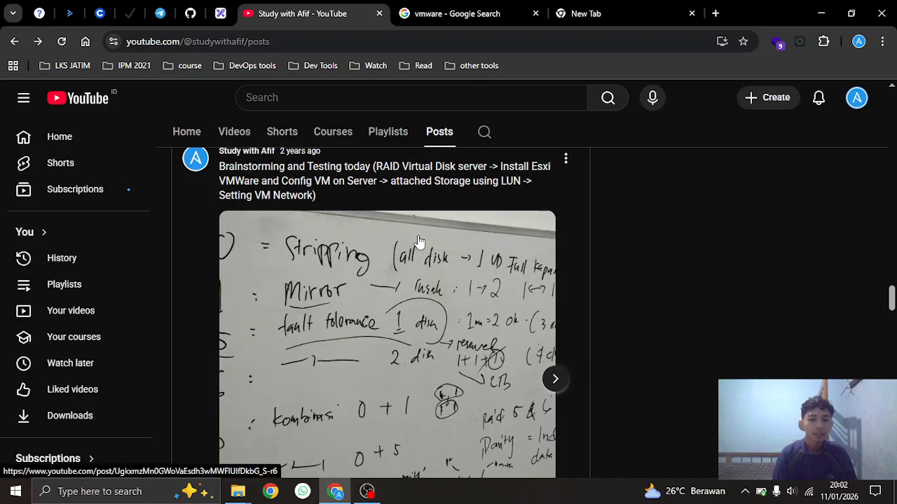
Open the RAID and ESXi whiteboard post and advance to its vSwitch, port group and VLAN photo
{"action": "left_click_drag", "start_coordinate": [373, 168], "coordinate": [489, 166]}
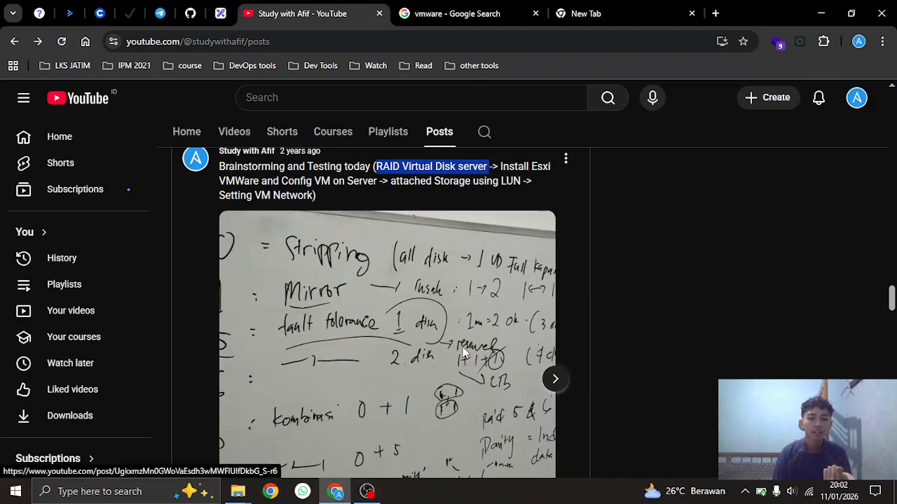
{"action": "left_click", "coordinate": [462, 346]}
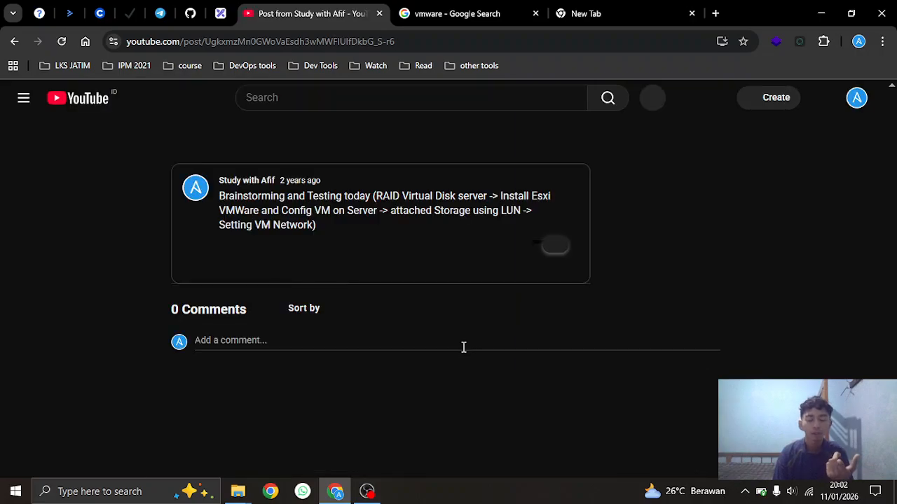
{"action": "scroll", "coordinate": [539, 326], "scroll_direction": "down", "scroll_amount": 1}
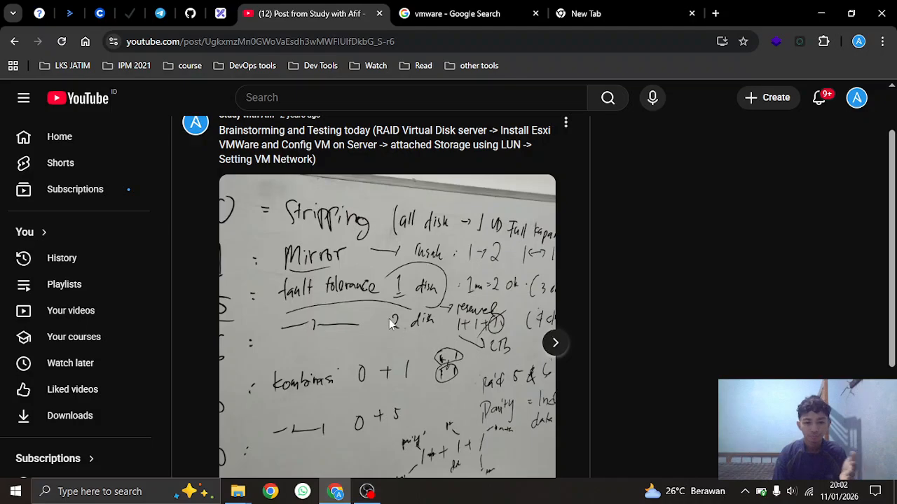
{"action": "scroll", "coordinate": [525, 345], "scroll_direction": "down", "scroll_amount": 1}
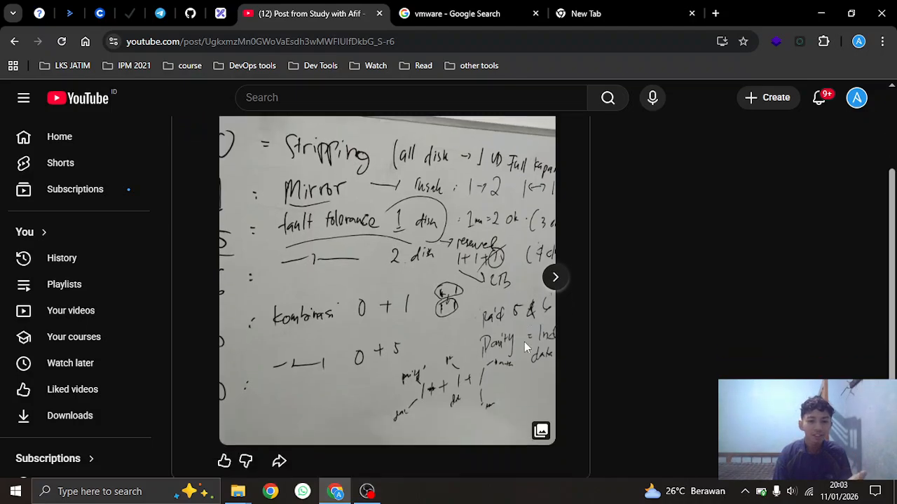
{"action": "left_click", "coordinate": [552, 290]}
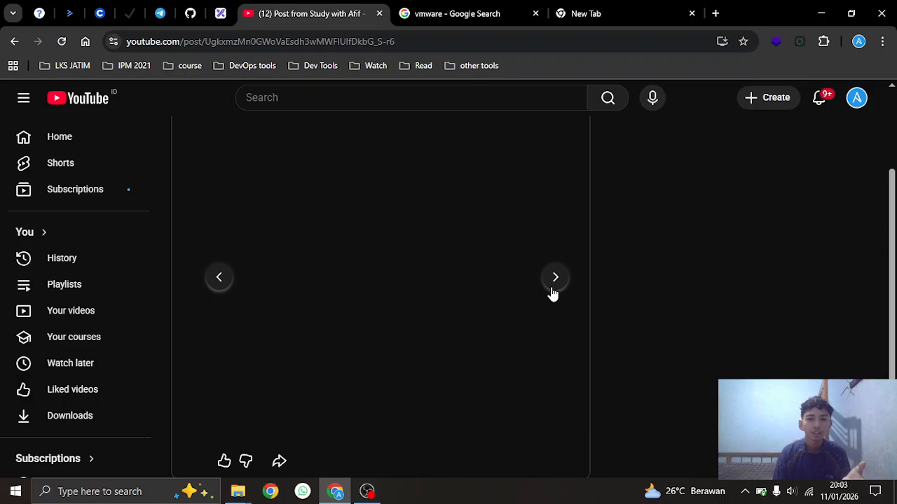
{"action": "scroll", "coordinate": [575, 316], "scroll_direction": "up", "scroll_amount": 1}
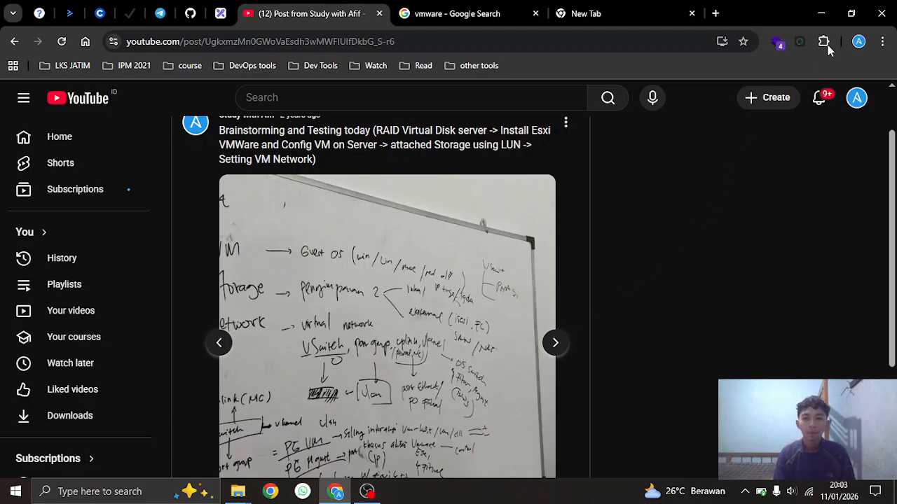
Start VMware Workstation Pro from its desktop shortcut, then minimize it back to the YouTube post
{"action": "left_click", "coordinate": [817, 13]}
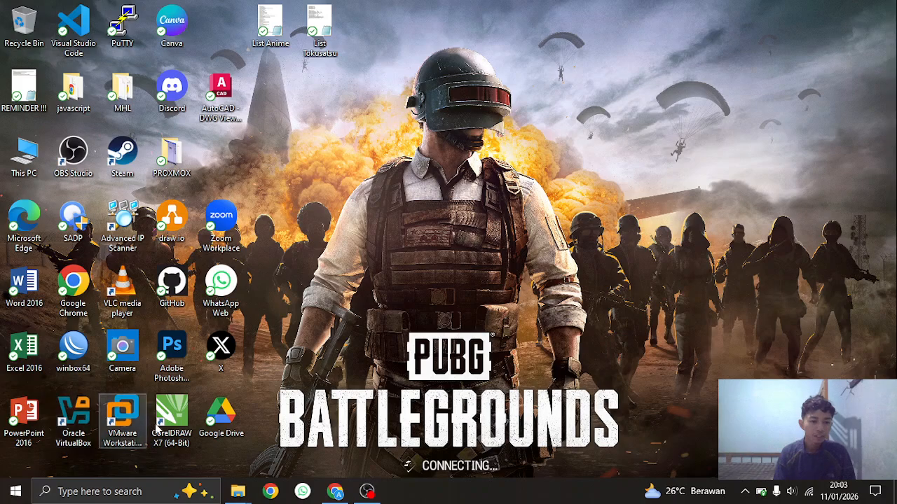
{"action": "left_click", "coordinate": [109, 419]}
{"action": "left_click", "coordinate": [364, 312]}
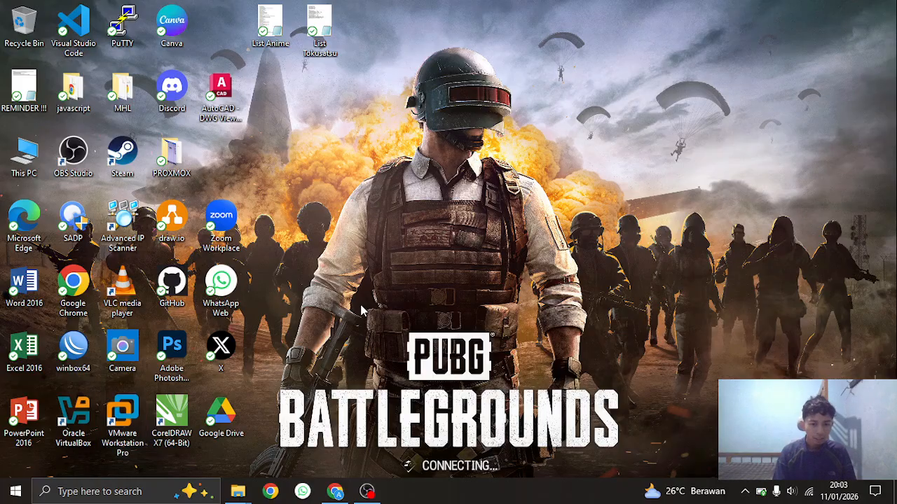
{"action": "left_click", "coordinate": [335, 491]}
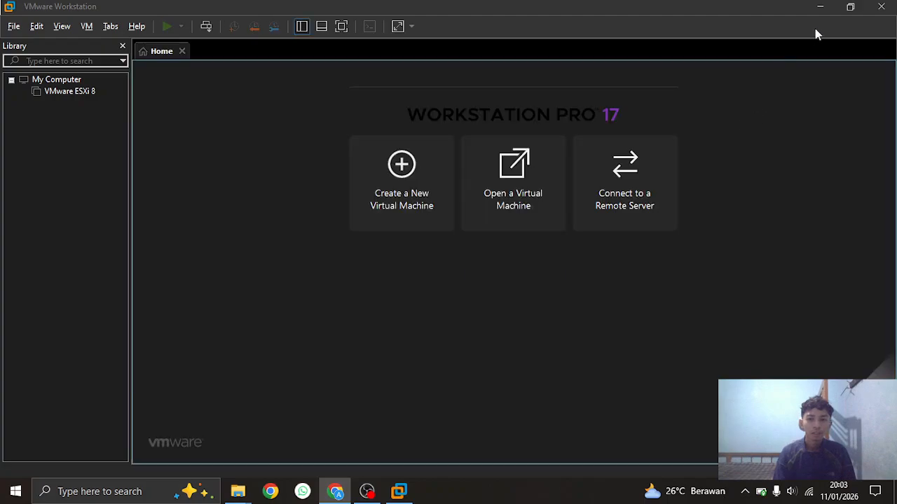
{"action": "left_click", "coordinate": [820, 9]}
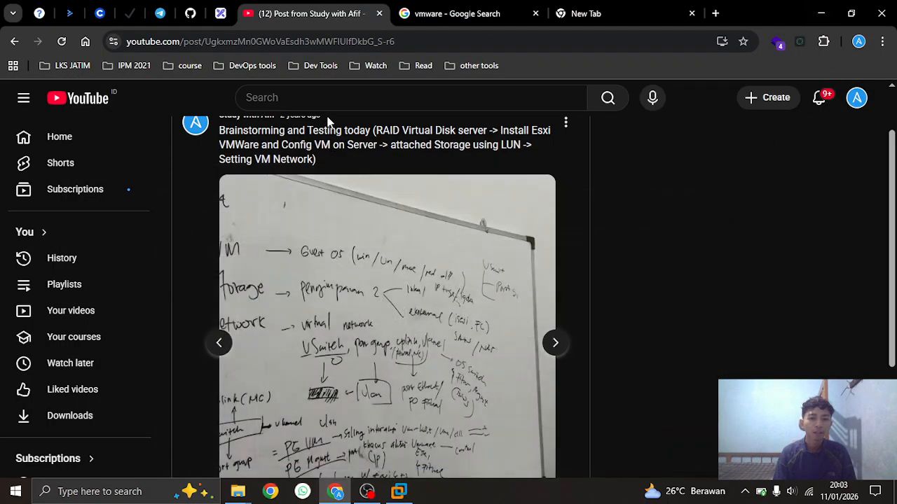
Review the VMware ESXI 8 Telegram channel's ESXi 8.0U3b ISO and Workstation 17.6.4 installer files
{"action": "left_click", "coordinate": [159, 13]}
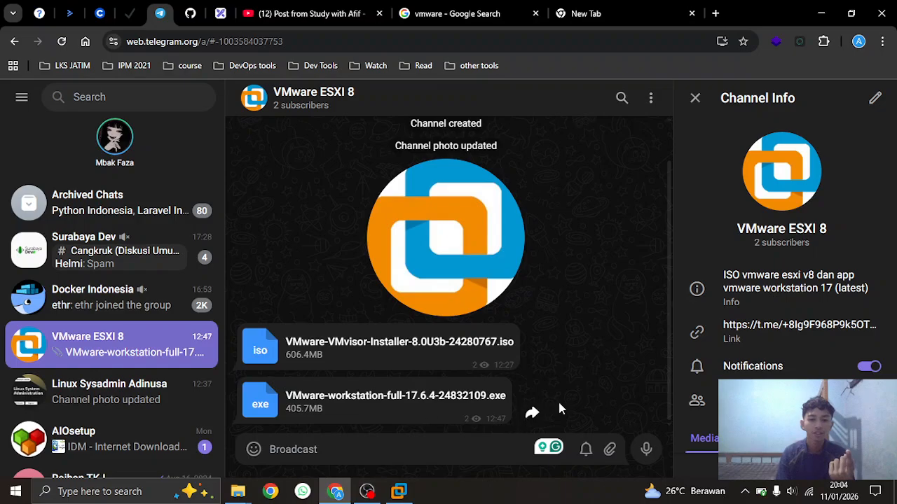
{"action": "left_click", "coordinate": [819, 12]}
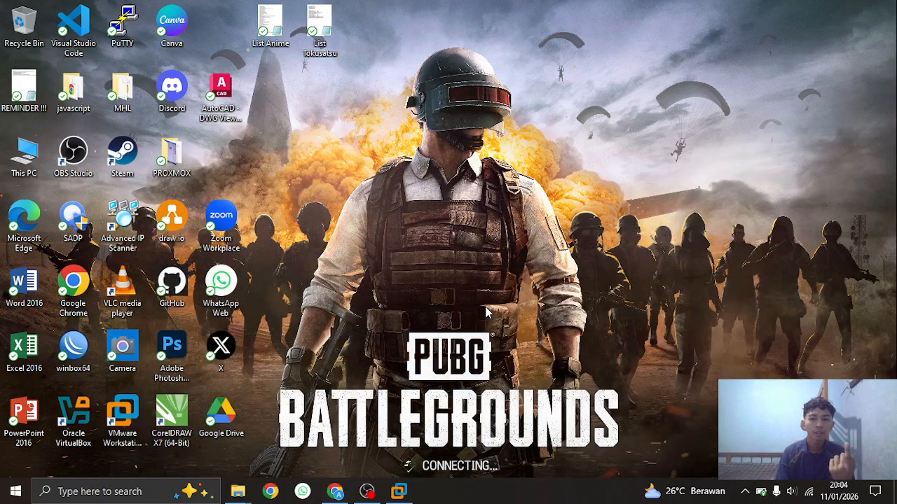
{"action": "left_click", "coordinate": [335, 491]}
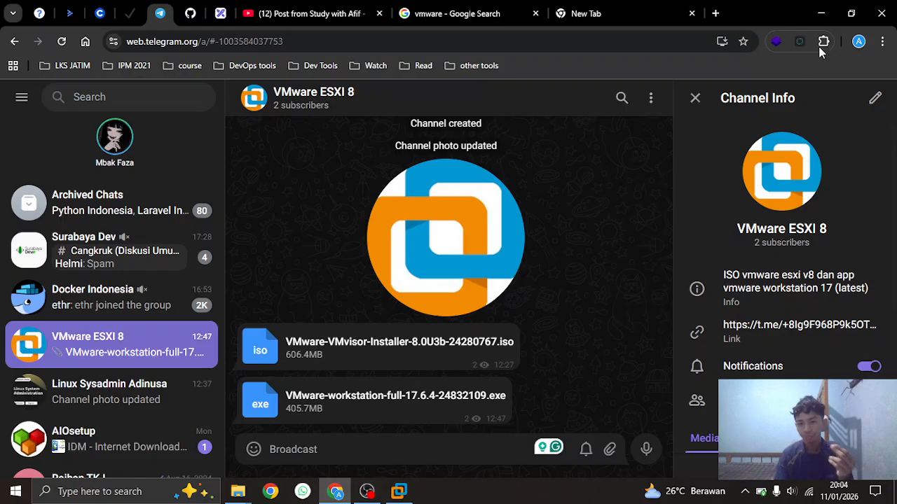
{"action": "left_click", "coordinate": [820, 12]}
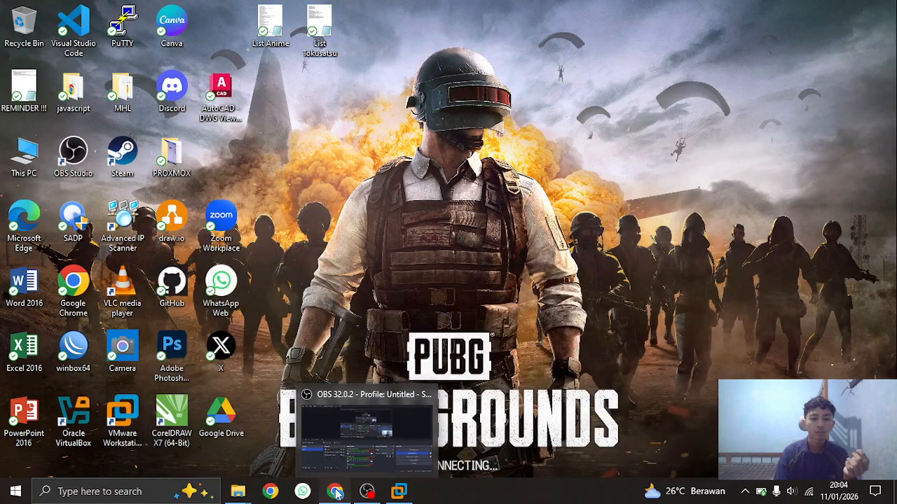
{"action": "left_click", "coordinate": [336, 493]}
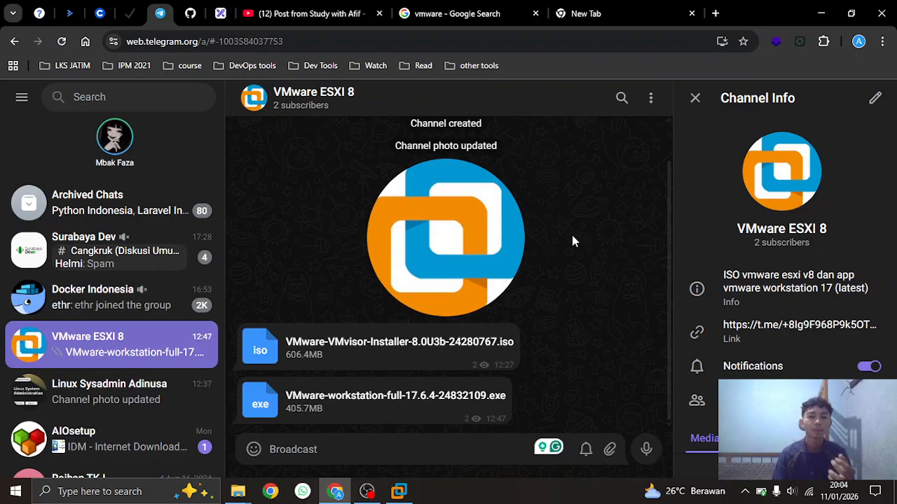
Check off the Notion task 'install and configuration vmware esxi (vswitch, vgroup)' and return to Telegram
{"action": "left_click", "coordinate": [192, 13]}
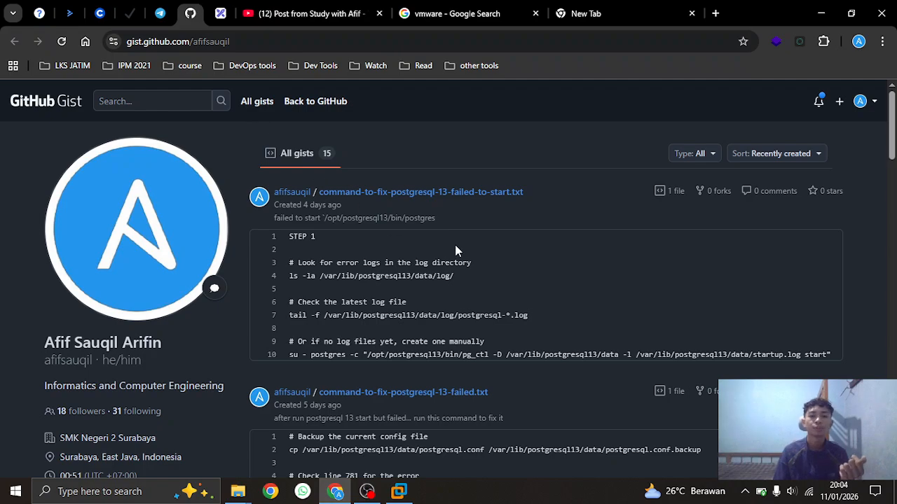
{"action": "left_click", "coordinate": [132, 14]}
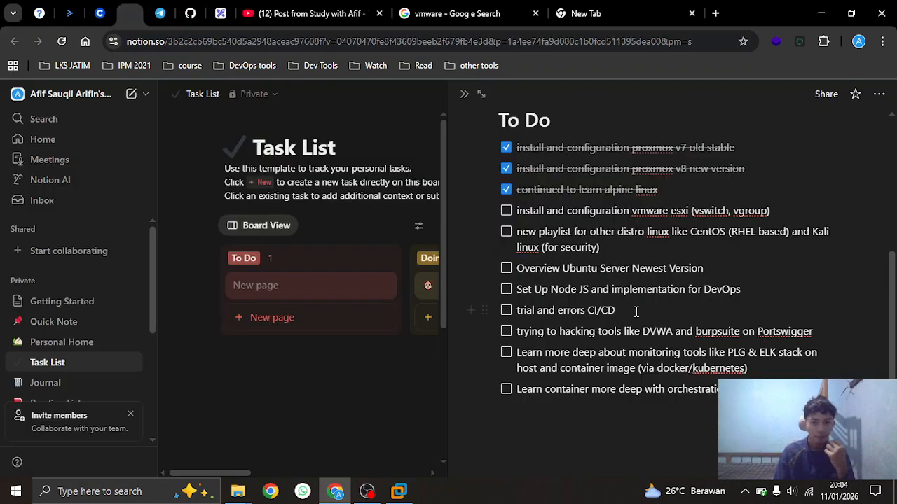
{"action": "left_click", "coordinate": [506, 210]}
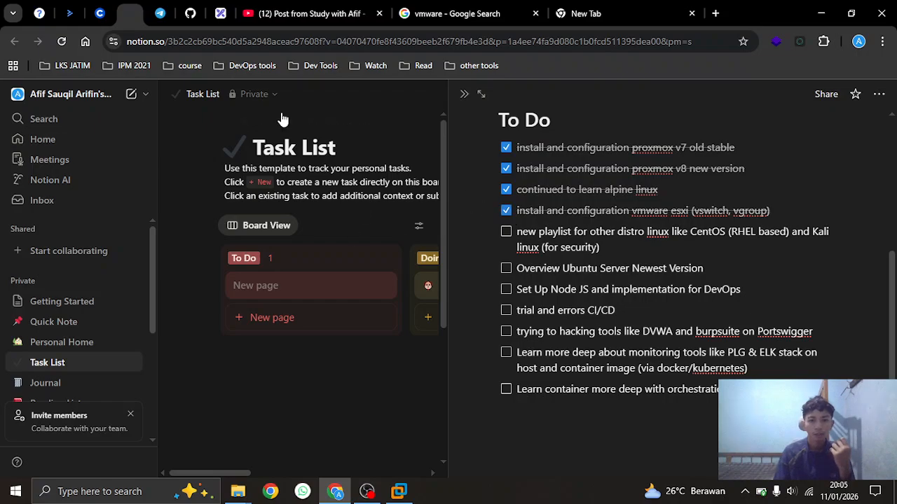
{"action": "left_click", "coordinate": [160, 14]}
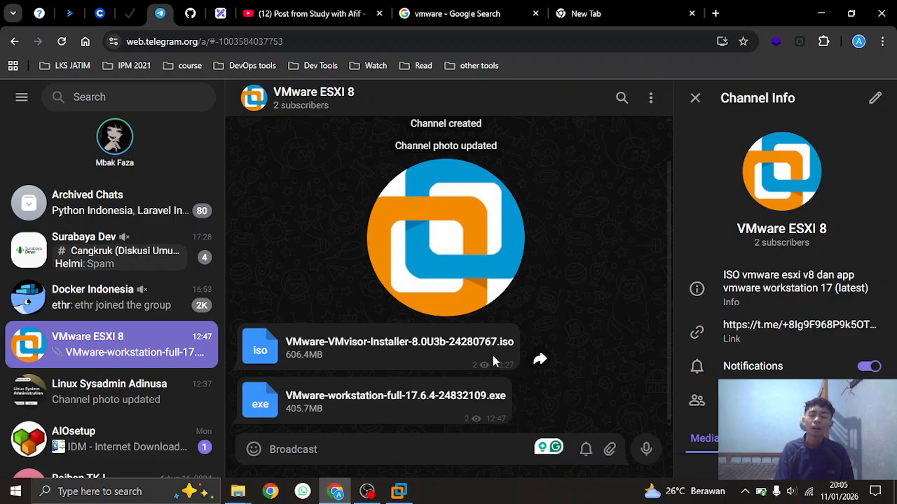
Unpin and close the hausmer.com tab listing ESXi and Workstation keys
{"action": "left_click", "coordinate": [41, 13]}
{"action": "scroll", "coordinate": [311, 346], "scroll_direction": "up", "scroll_amount": 2}
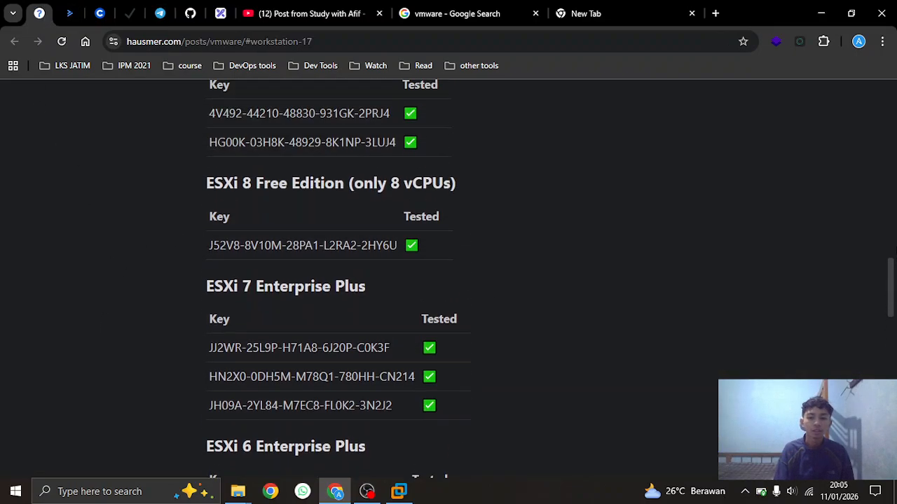
{"action": "left_click_drag", "start_coordinate": [892, 303], "coordinate": [894, 337]}
{"action": "right_click", "coordinate": [45, 13]}
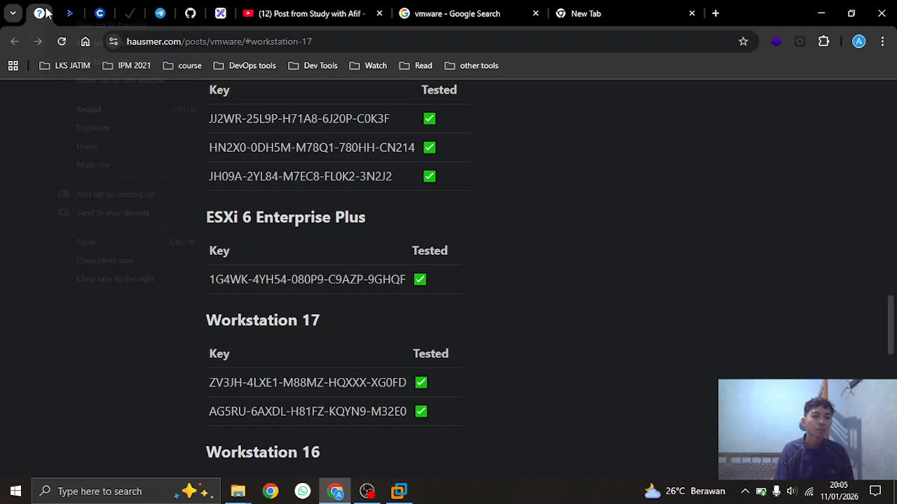
{"action": "left_click", "coordinate": [96, 147]}
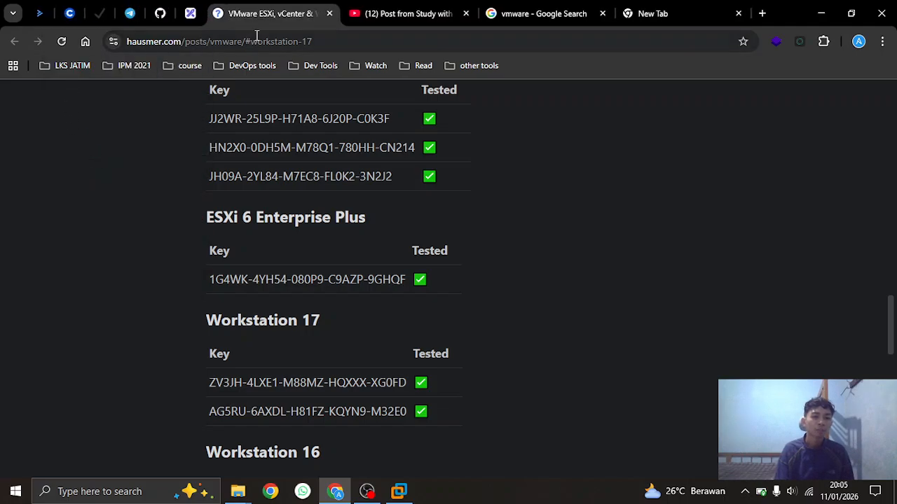
{"action": "left_click", "coordinate": [335, 13]}
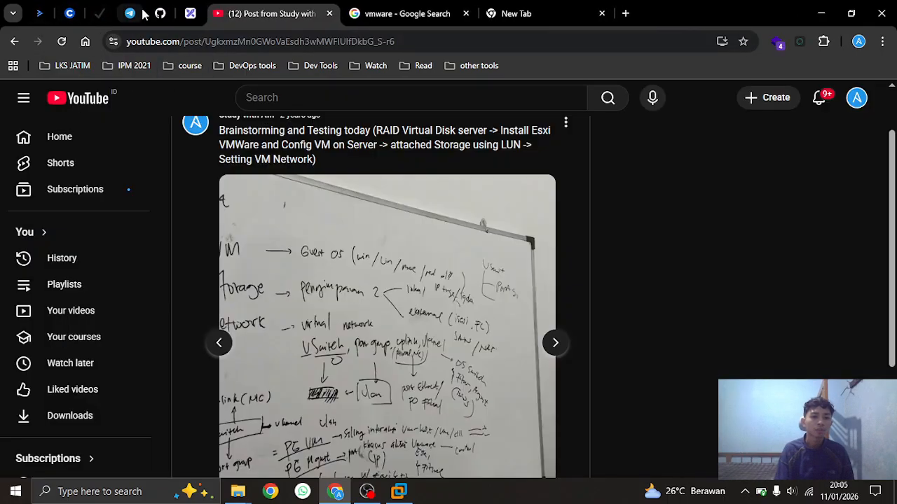
{"action": "left_click", "coordinate": [190, 13]}
{"action": "left_click", "coordinate": [287, 12]}
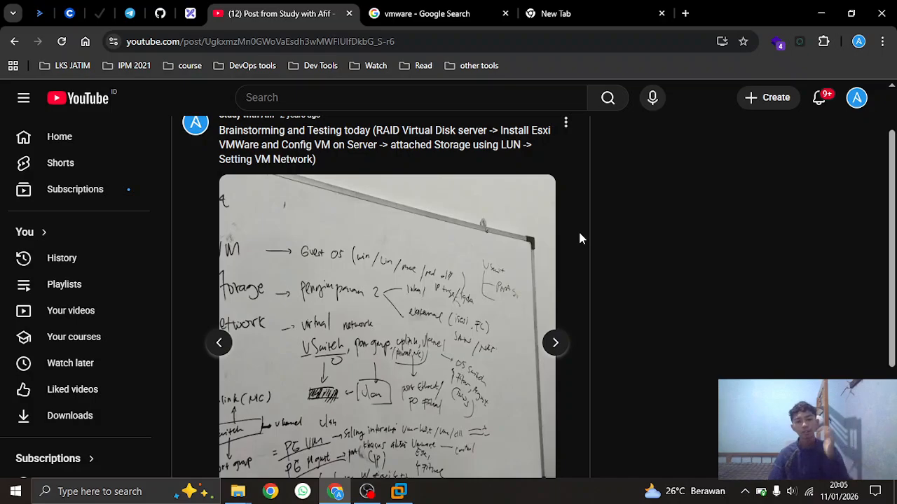
{"action": "left_click", "coordinate": [132, 13]}
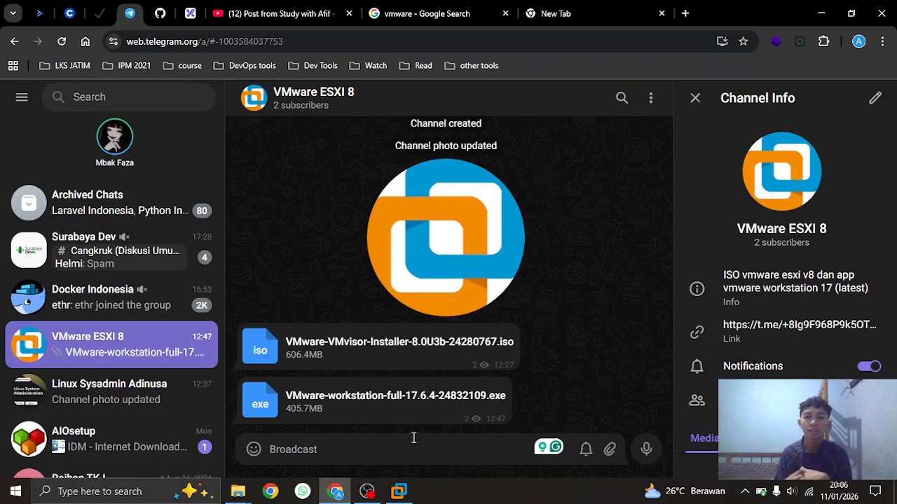
{"action": "left_click", "coordinate": [280, 13]}
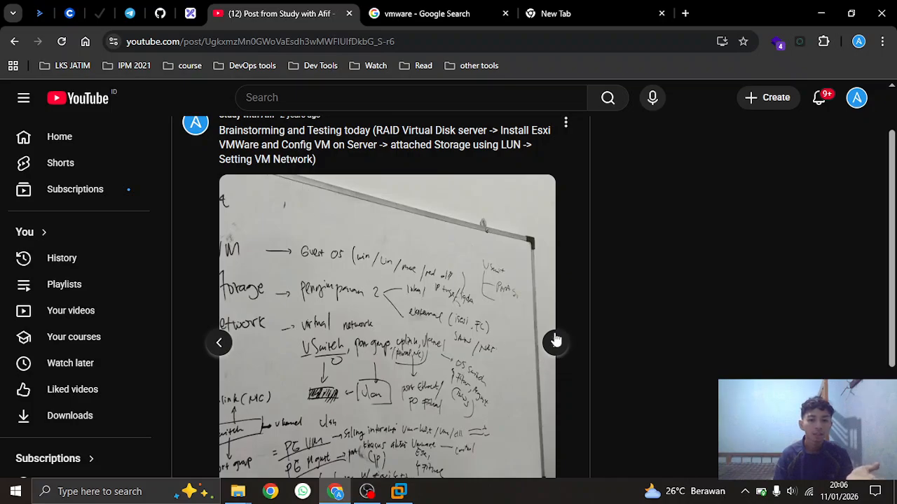
{"action": "left_click", "coordinate": [220, 344]}
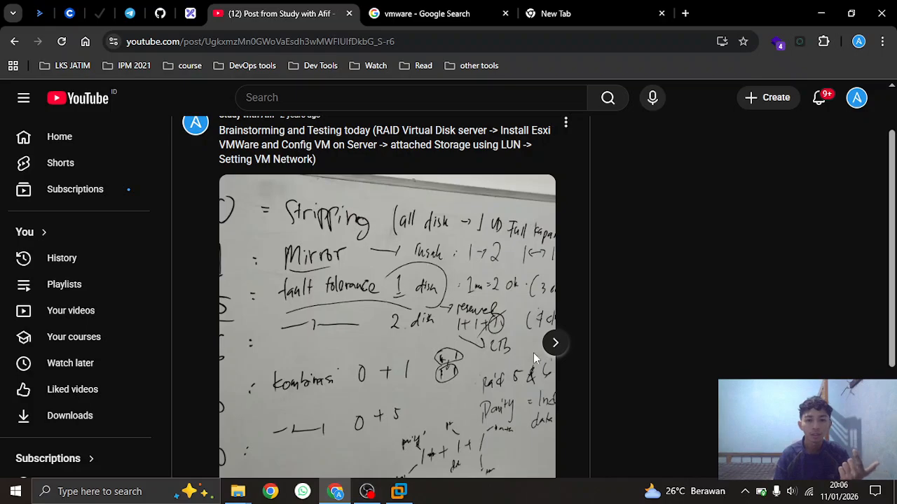
{"action": "left_click", "coordinate": [553, 346]}
{"action": "scroll", "coordinate": [572, 310], "scroll_direction": "down", "scroll_amount": 1}
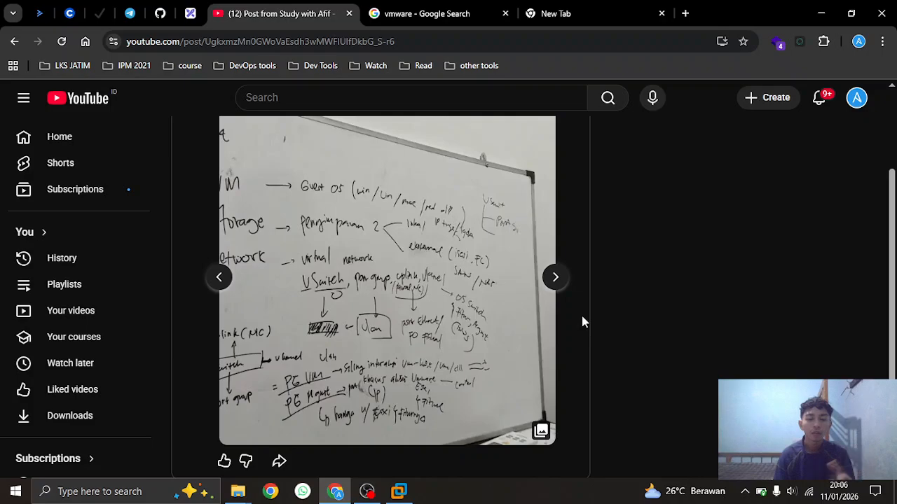
Browse the brainstorming post's whiteboard photos, including LUN / POOL, back to the RAID levels notes
{"action": "left_click", "coordinate": [190, 14]}
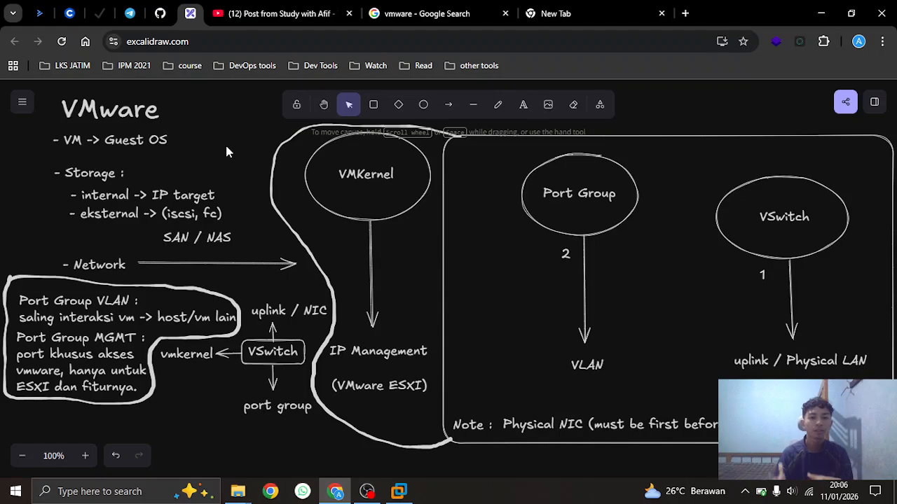
{"action": "left_click", "coordinate": [266, 17]}
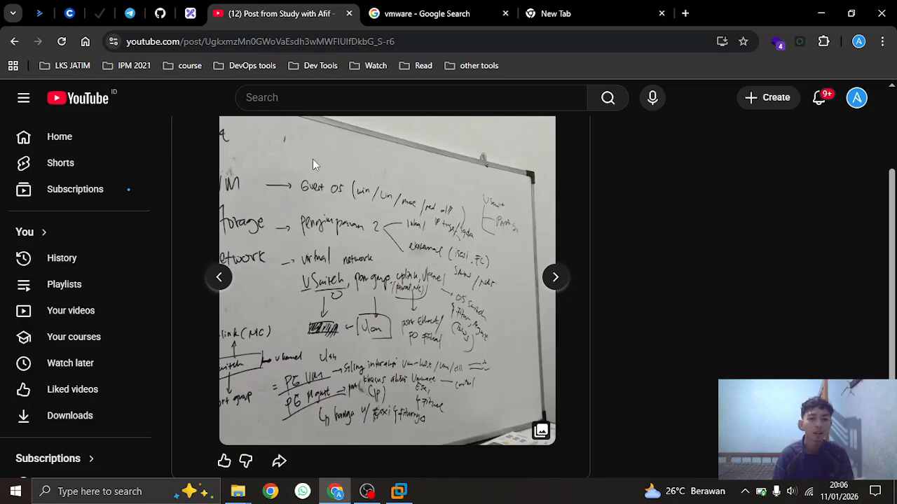
{"action": "left_click", "coordinate": [557, 280]}
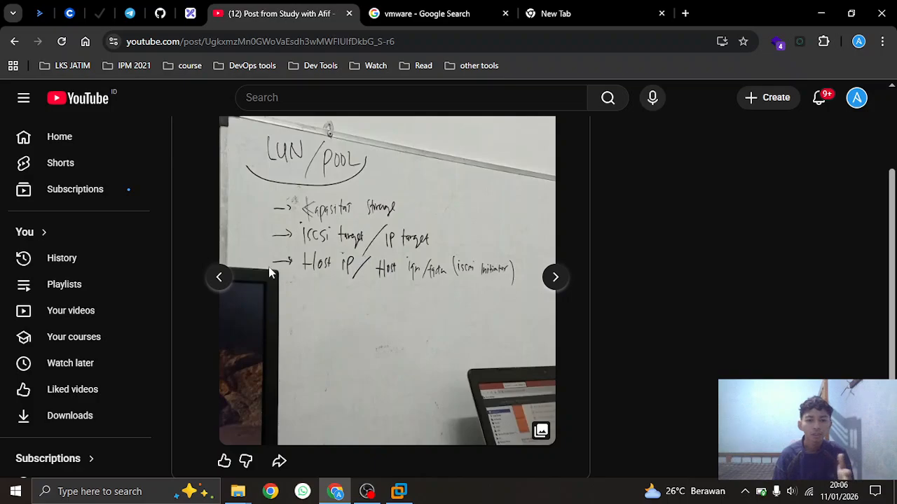
{"action": "scroll", "coordinate": [397, 284], "scroll_direction": "up", "scroll_amount": 1}
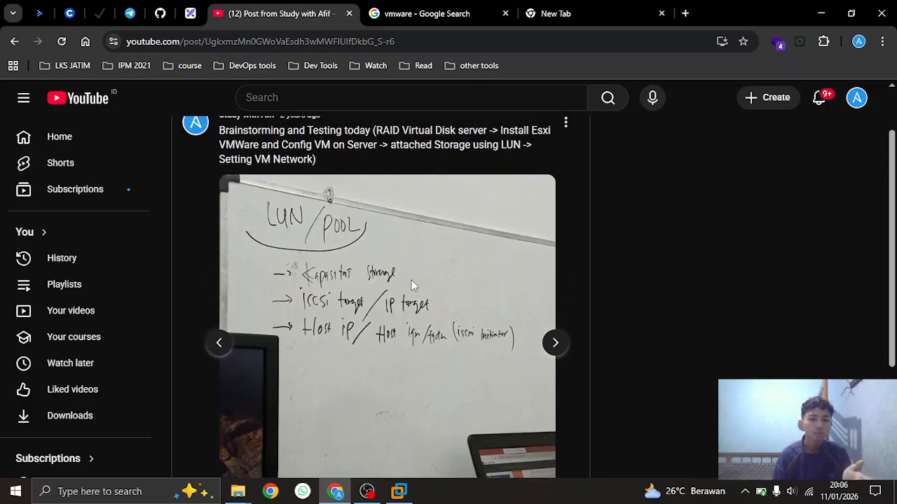
{"action": "left_click", "coordinate": [555, 343]}
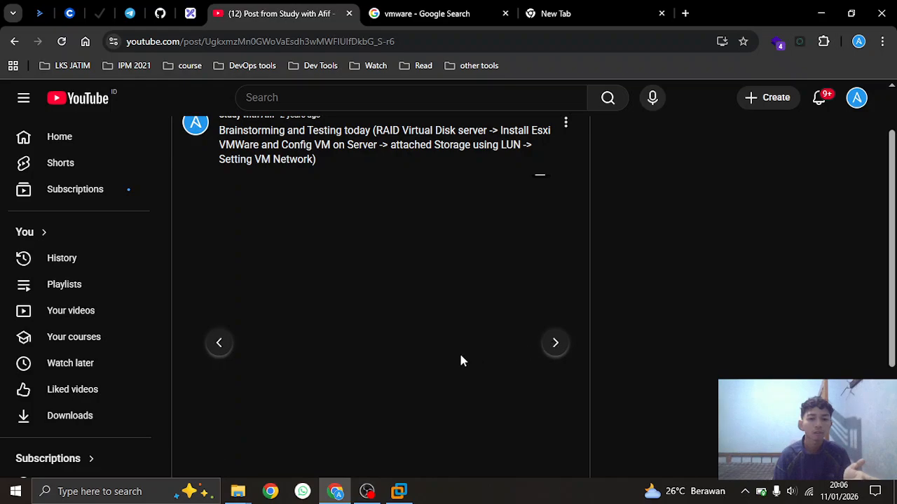
{"action": "left_click", "coordinate": [220, 343]}
{"action": "left_click", "coordinate": [221, 347]}
{"action": "scroll", "coordinate": [523, 349], "scroll_direction": "up", "scroll_amount": 1}
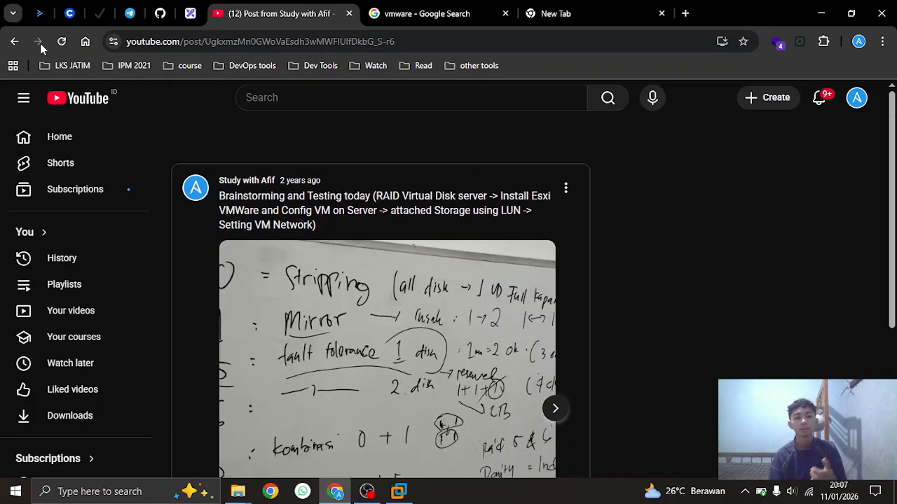
Go back to the channel Posts feed and scroll to the 'result done when installed ESXI VMWARE 8 on server' post
{"action": "left_click", "coordinate": [14, 41]}
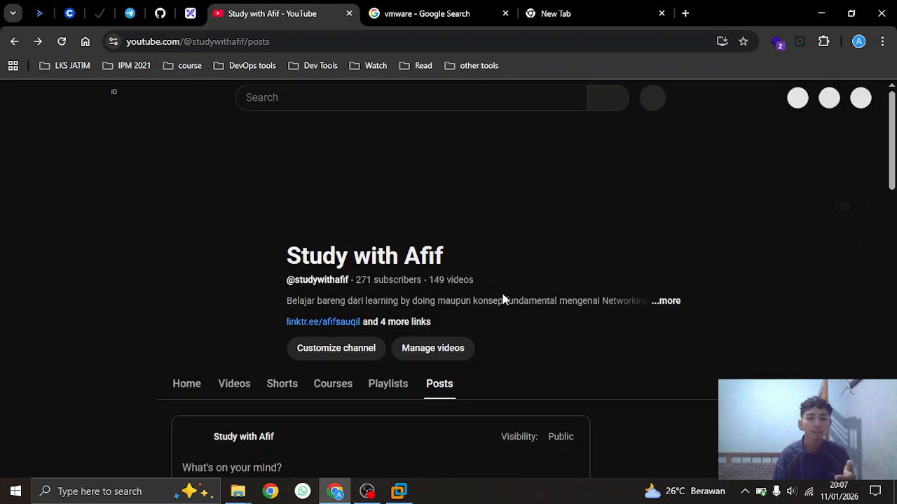
{"action": "scroll", "coordinate": [488, 357], "scroll_direction": "down", "scroll_amount": 10}
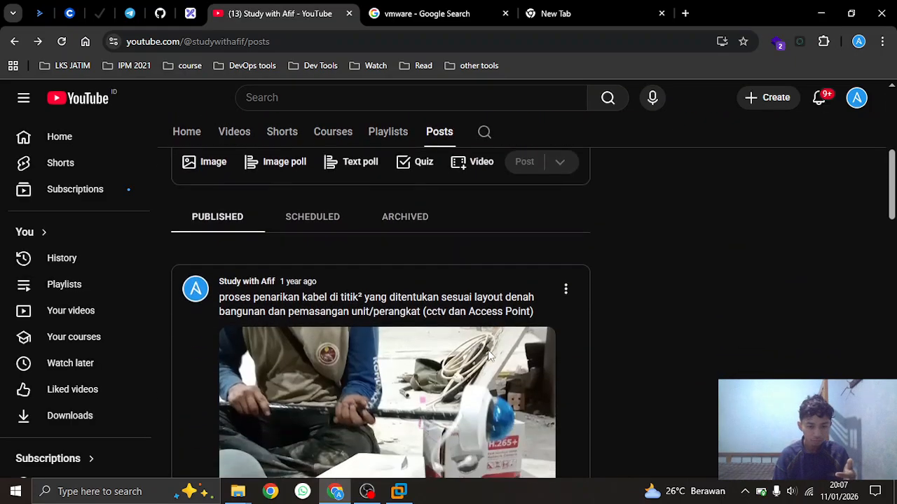
{"action": "scroll", "coordinate": [487, 351], "scroll_direction": "down", "scroll_amount": 3}
{"action": "scroll", "coordinate": [486, 351], "scroll_direction": "up", "scroll_amount": 1}
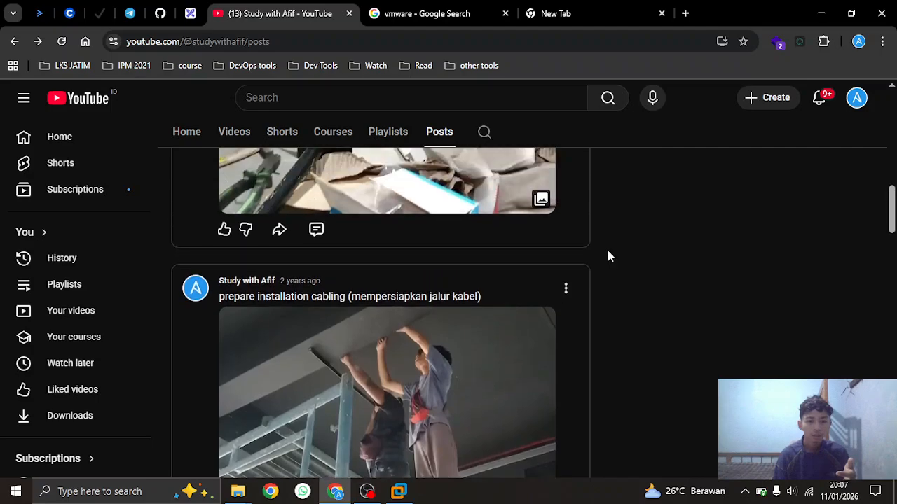
{"action": "left_click_drag", "start_coordinate": [892, 215], "coordinate": [873, 339]}
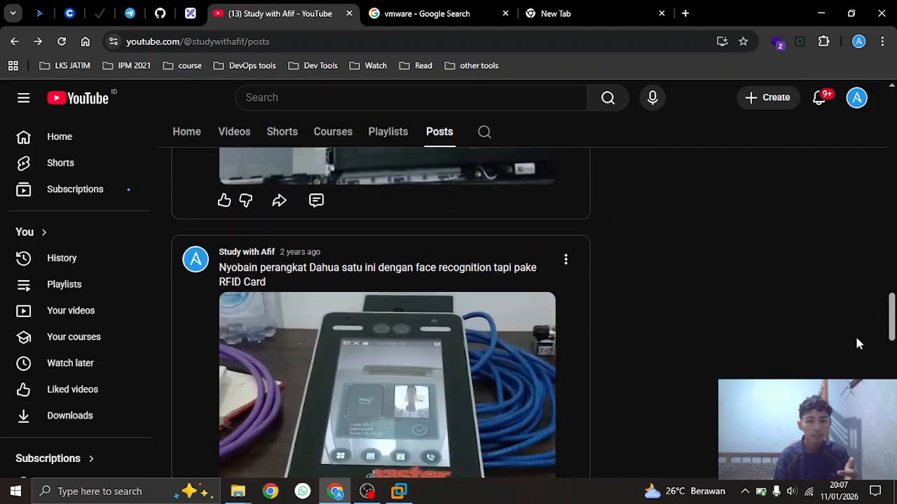
{"action": "scroll", "coordinate": [793, 229], "scroll_direction": "down", "scroll_amount": 7}
{"action": "scroll", "coordinate": [792, 224], "scroll_direction": "down", "scroll_amount": 3}
{"action": "scroll", "coordinate": [715, 261], "scroll_direction": "up", "scroll_amount": 1}
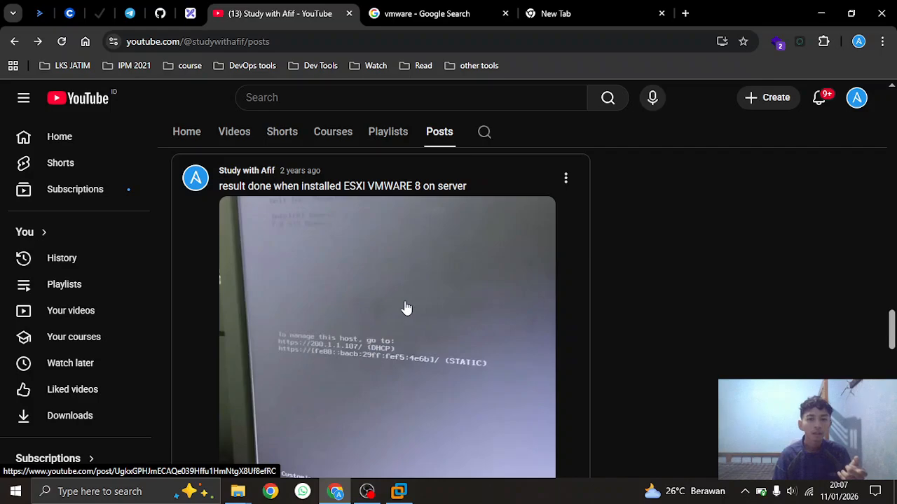
{"action": "left_click", "coordinate": [596, 10]}
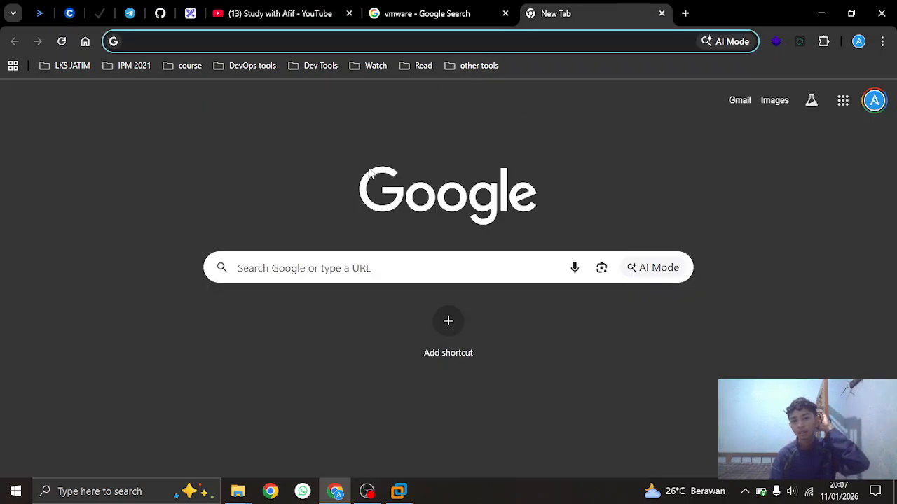
{"action": "left_click", "coordinate": [305, 11]}
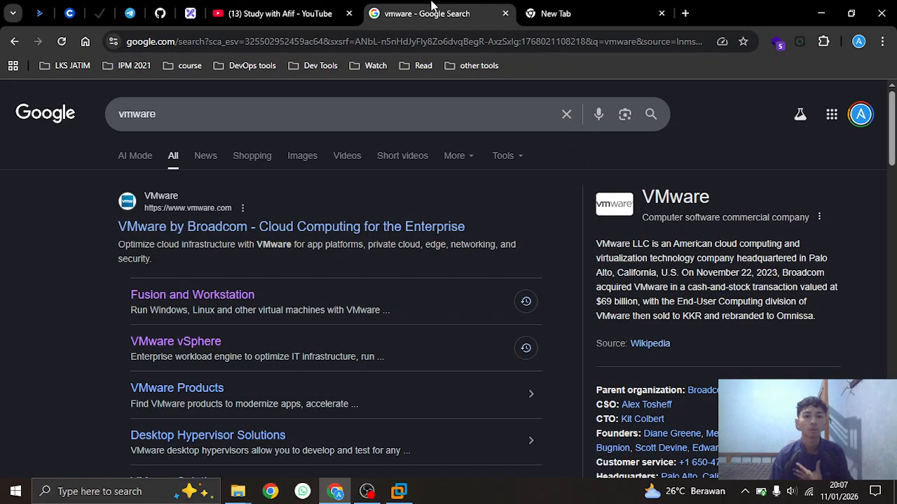
Scroll through the 'vmware' results: VMware by Broadcom, knowledge panel, related questions and forums
{"action": "left_click", "coordinate": [452, 9]}
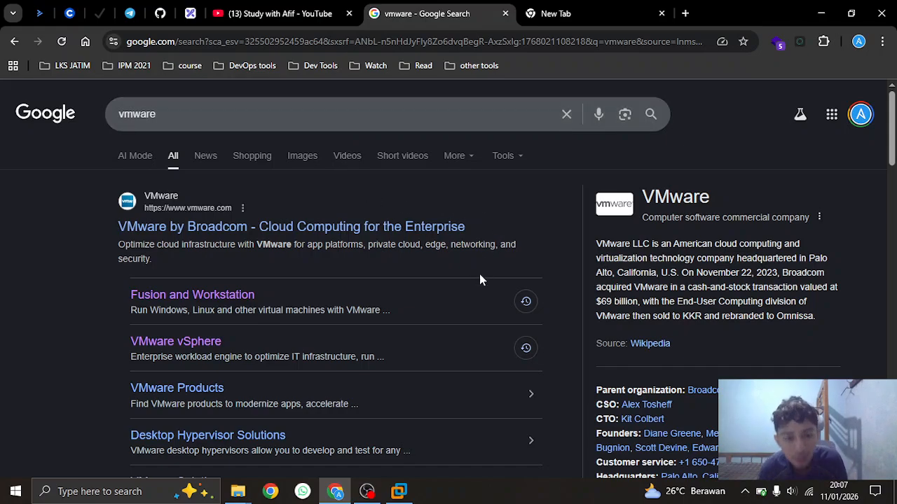
{"action": "scroll", "coordinate": [480, 271], "scroll_direction": "down", "scroll_amount": 1}
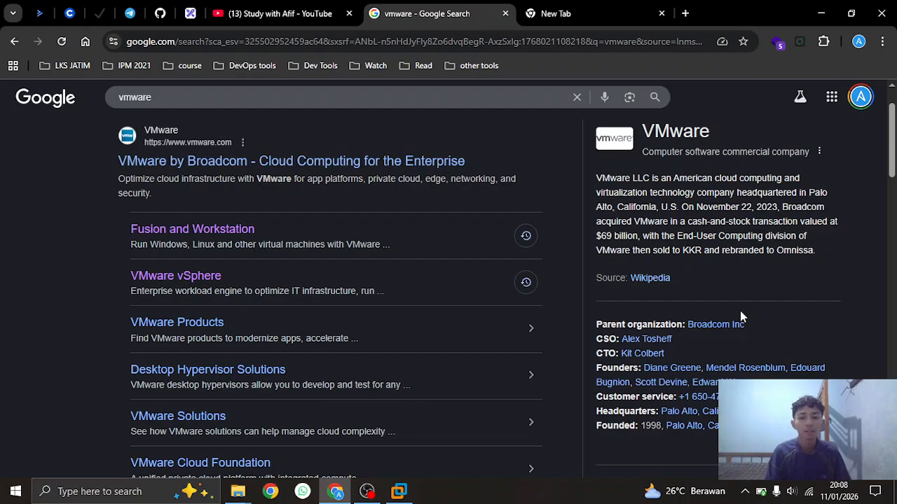
{"action": "scroll", "coordinate": [741, 314], "scroll_direction": "down", "scroll_amount": 1}
{"action": "scroll", "coordinate": [741, 317], "scroll_direction": "up", "scroll_amount": 1}
{"action": "scroll", "coordinate": [741, 316], "scroll_direction": "up", "scroll_amount": 1}
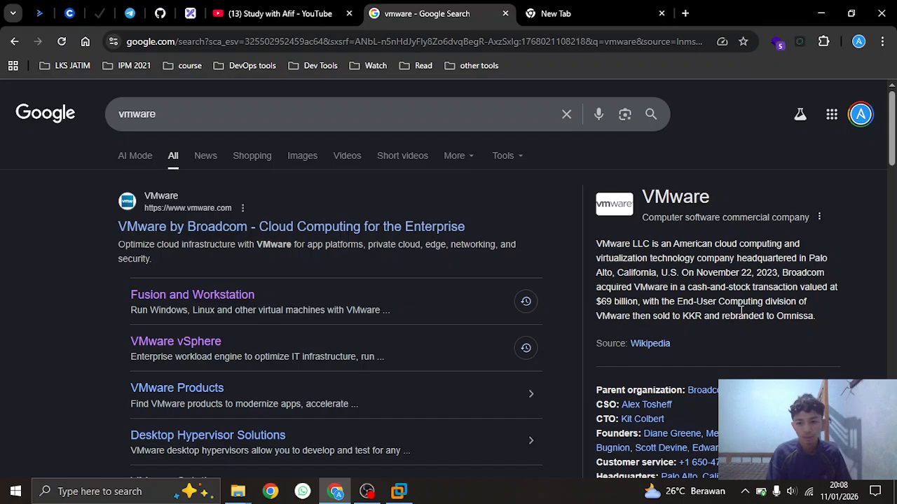
{"action": "scroll", "coordinate": [742, 313], "scroll_direction": "down", "scroll_amount": 4}
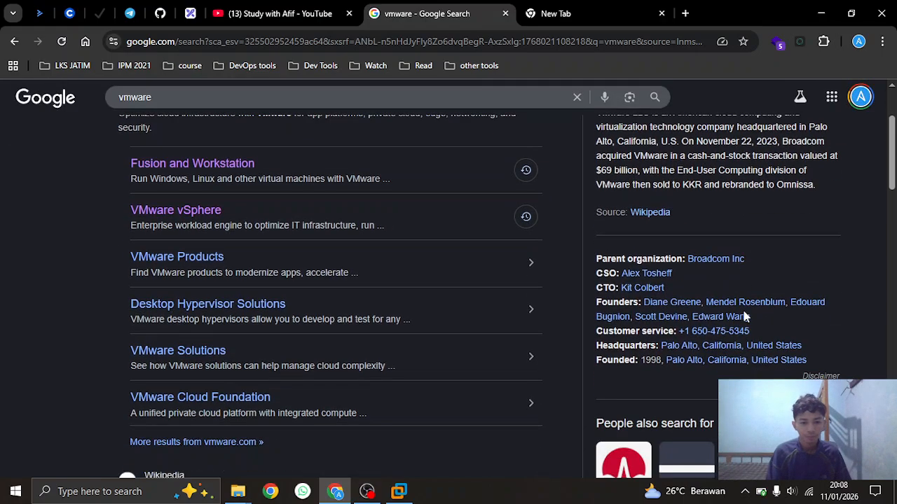
{"action": "scroll", "coordinate": [750, 326], "scroll_direction": "down", "scroll_amount": 4}
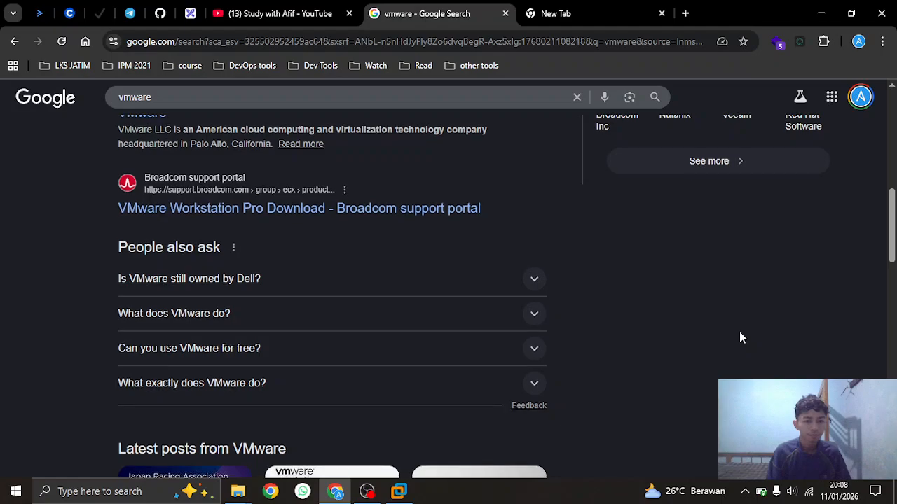
{"action": "scroll", "coordinate": [737, 335], "scroll_direction": "up", "scroll_amount": 1}
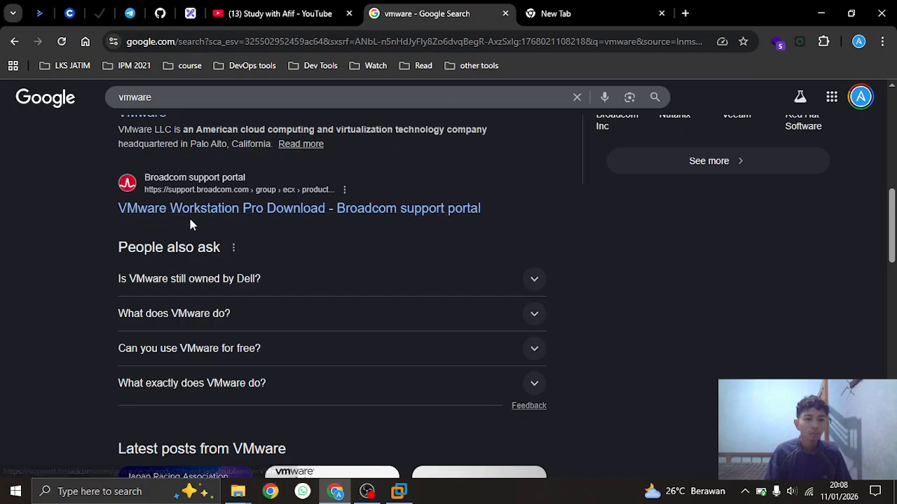
{"action": "scroll", "coordinate": [618, 281], "scroll_direction": "down", "scroll_amount": 6}
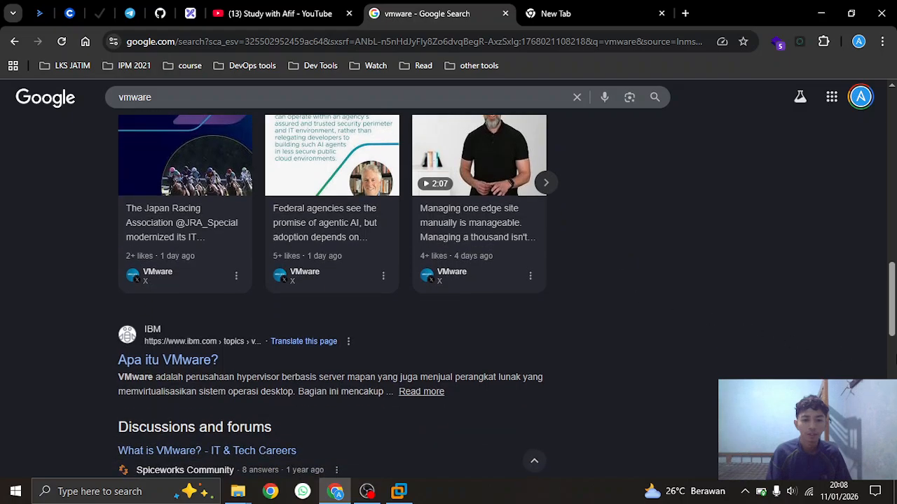
{"action": "scroll", "coordinate": [332, 280], "scroll_direction": "down", "scroll_amount": 5}
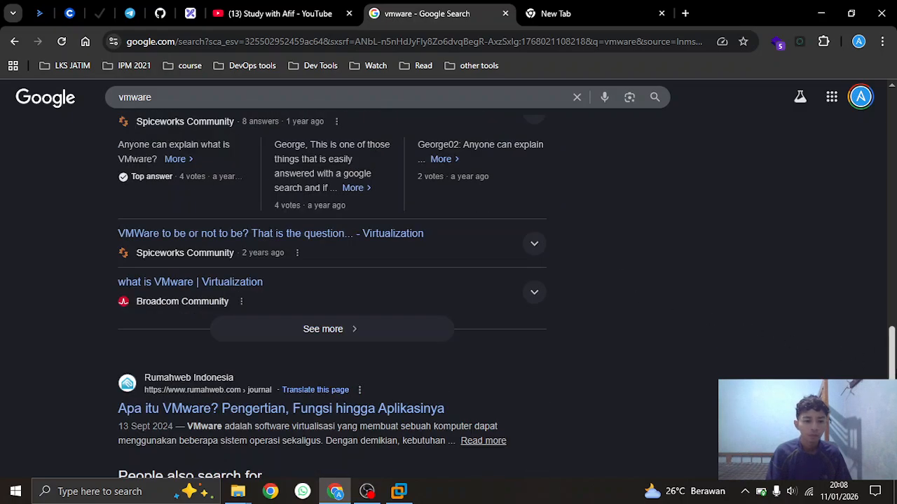
{"action": "scroll", "coordinate": [332, 280], "scroll_direction": "up", "scroll_amount": 18}
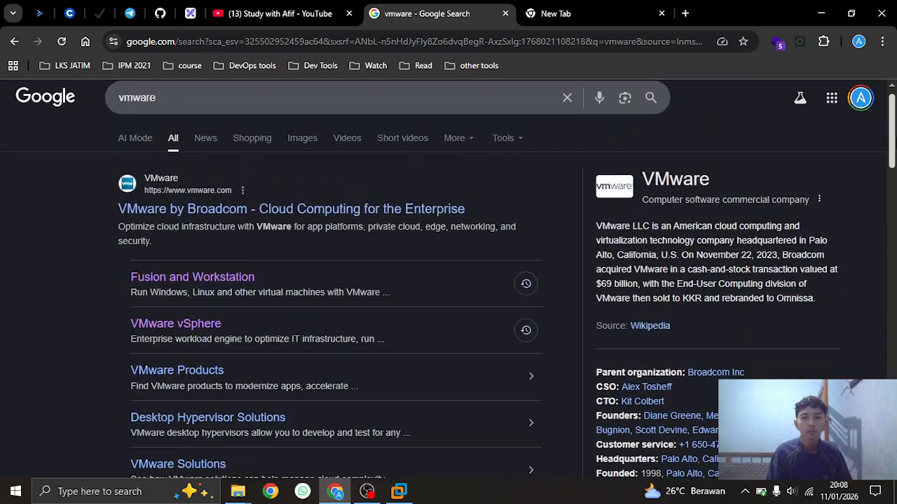
Highlight 'hypervisor' in the IBM result on VMware, then return to the Excalidraw networking diagram
{"action": "scroll", "coordinate": [332, 280], "scroll_direction": "down", "scroll_amount": 13}
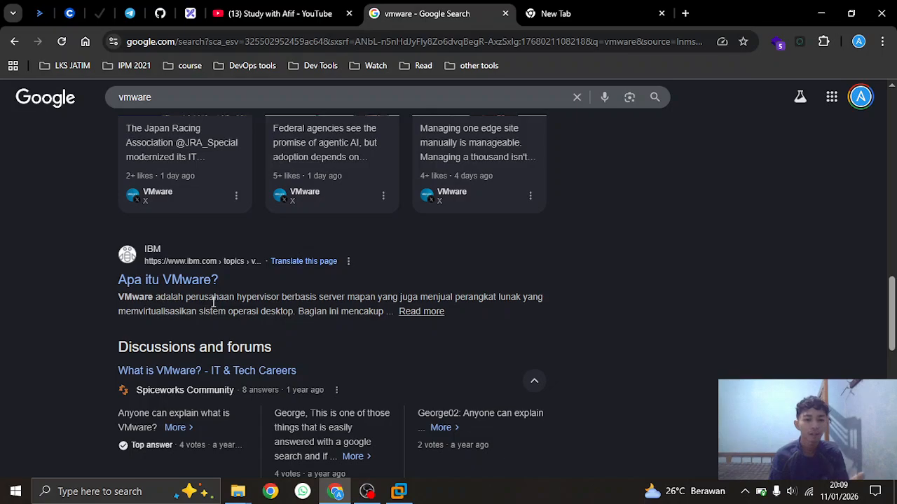
{"action": "left_click_drag", "start_coordinate": [246, 302], "coordinate": [281, 295]}
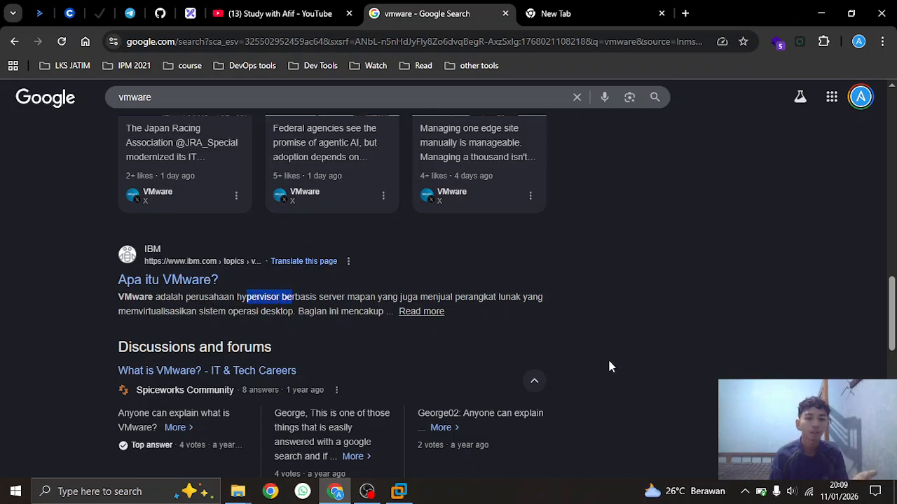
{"action": "left_click", "coordinate": [640, 358]}
{"action": "left_click_drag", "start_coordinate": [892, 313], "coordinate": [892, 116]}
{"action": "left_click", "coordinate": [547, 11]}
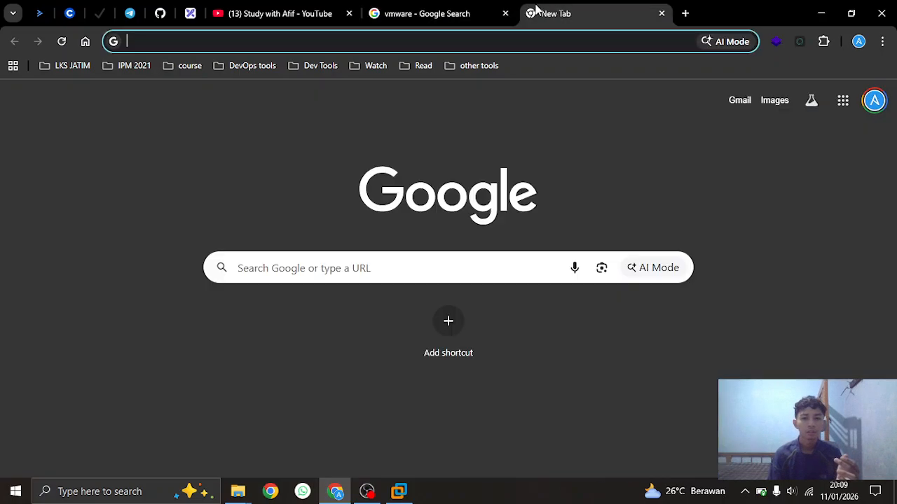
{"action": "left_click", "coordinate": [474, 10]}
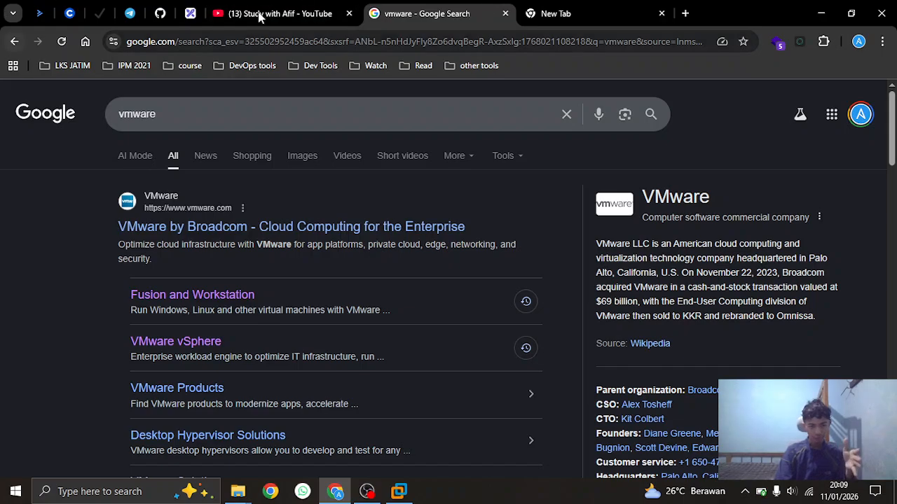
{"action": "left_click", "coordinate": [190, 13]}
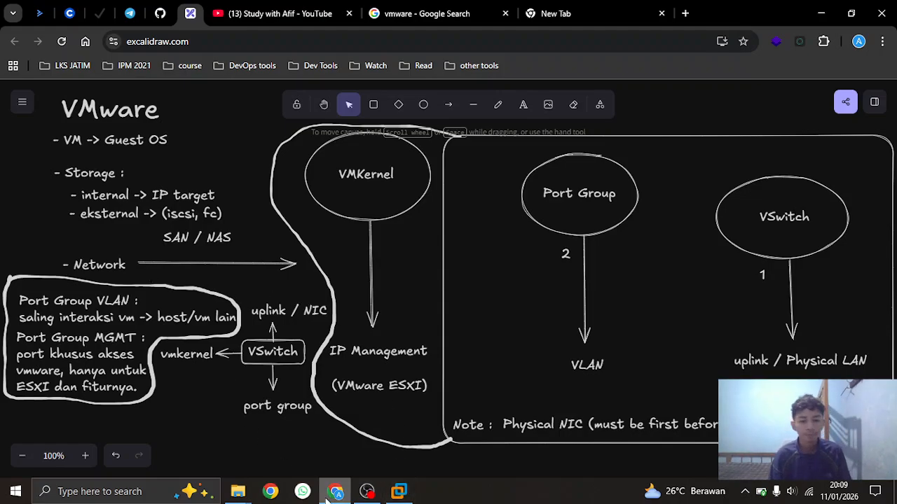
Power on the VMware ESXi 8 VM in Workstation and return to its console tab
{"action": "left_click", "coordinate": [399, 491]}
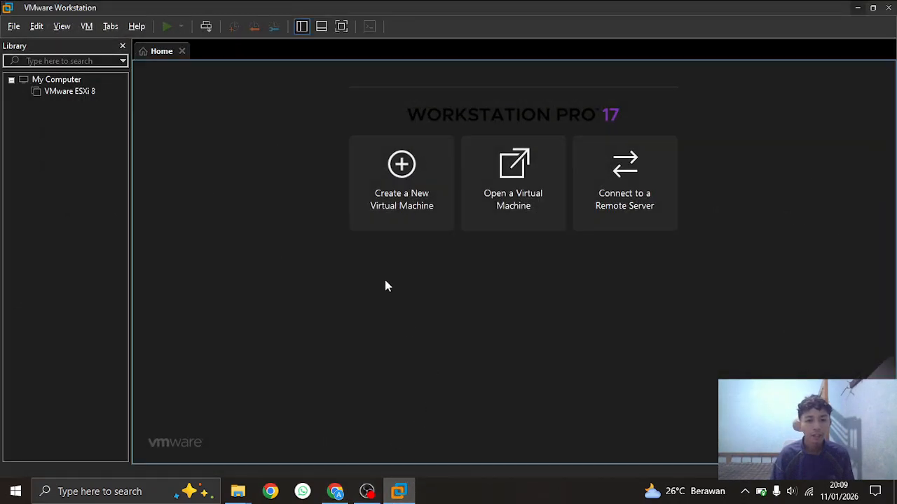
{"action": "left_click", "coordinate": [67, 92]}
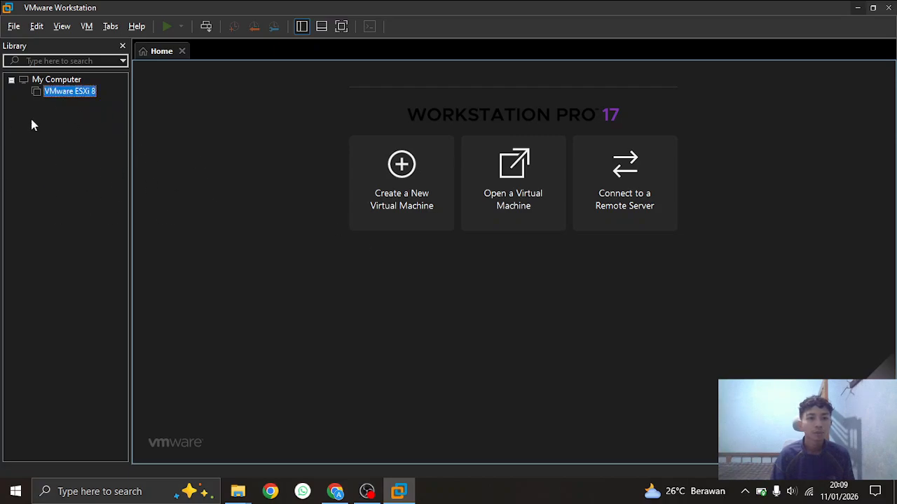
{"action": "double_click", "coordinate": [63, 94]}
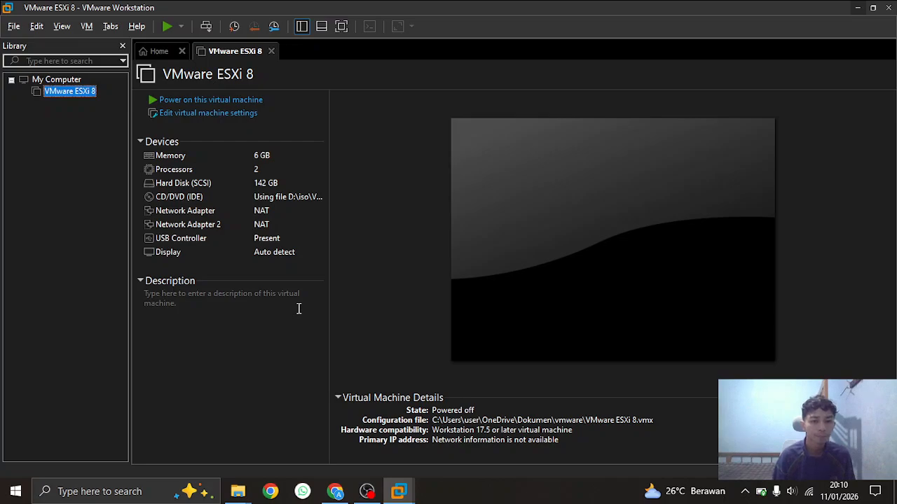
{"action": "left_click", "coordinate": [161, 102]}
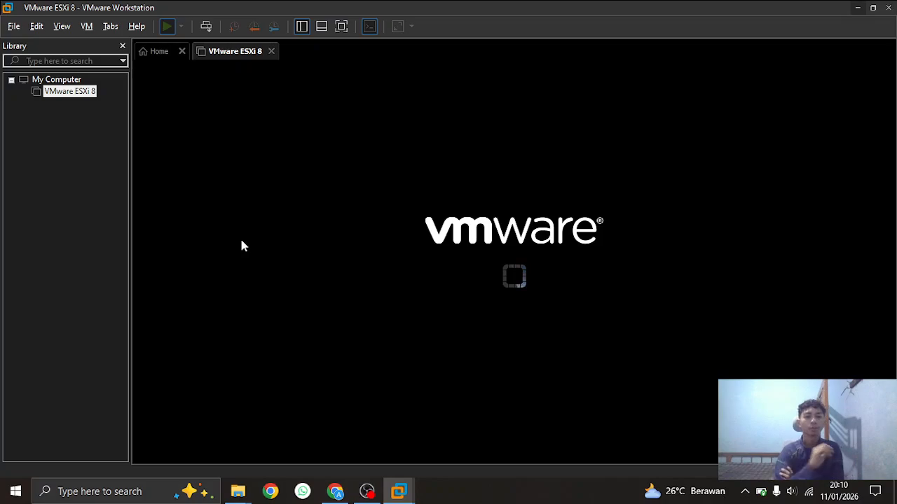
{"action": "left_click", "coordinate": [144, 52]}
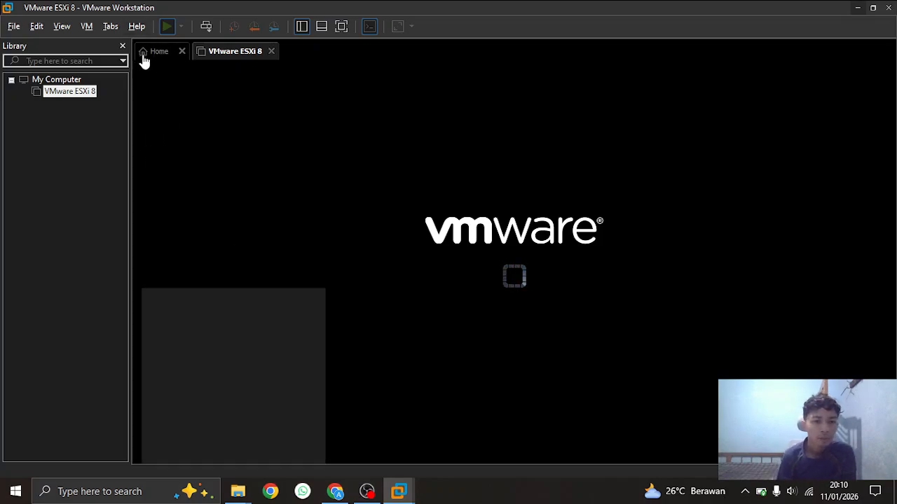
{"action": "left_click", "coordinate": [74, 92]}
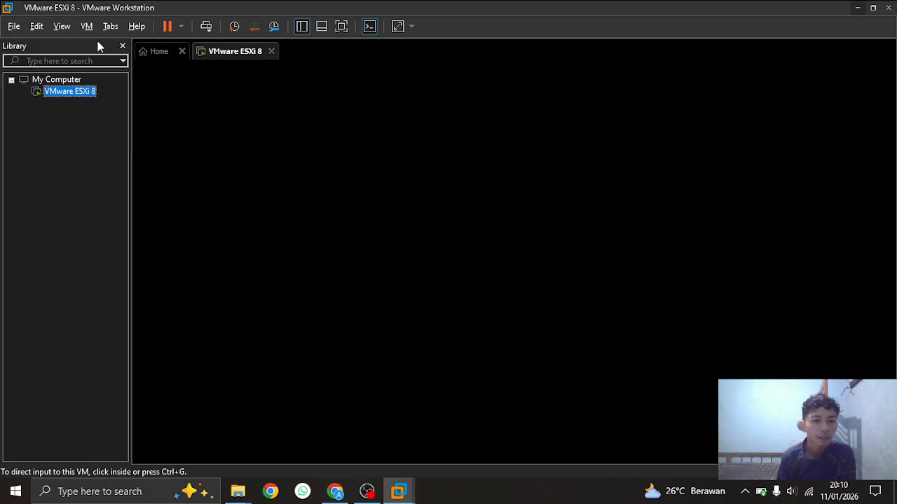
{"action": "right_click", "coordinate": [76, 93]}
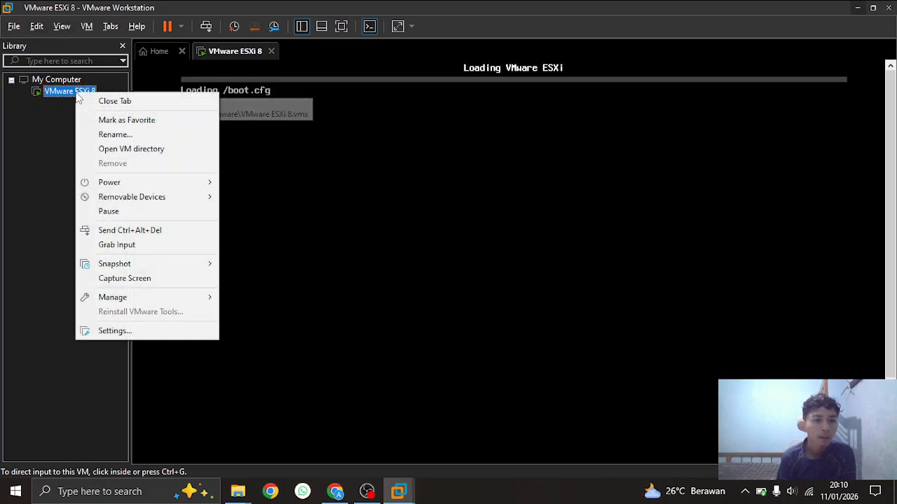
{"action": "left_click", "coordinate": [113, 330]}
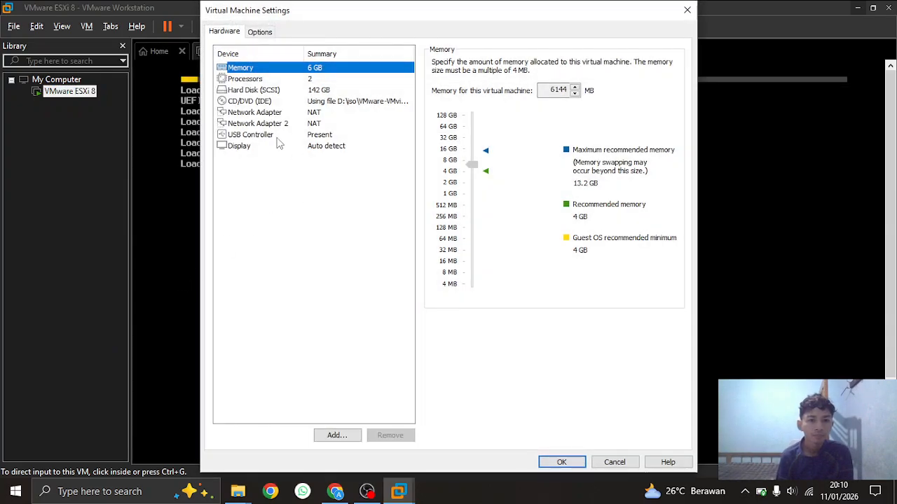
{"action": "left_click_drag", "start_coordinate": [336, 8], "coordinate": [543, 15]}
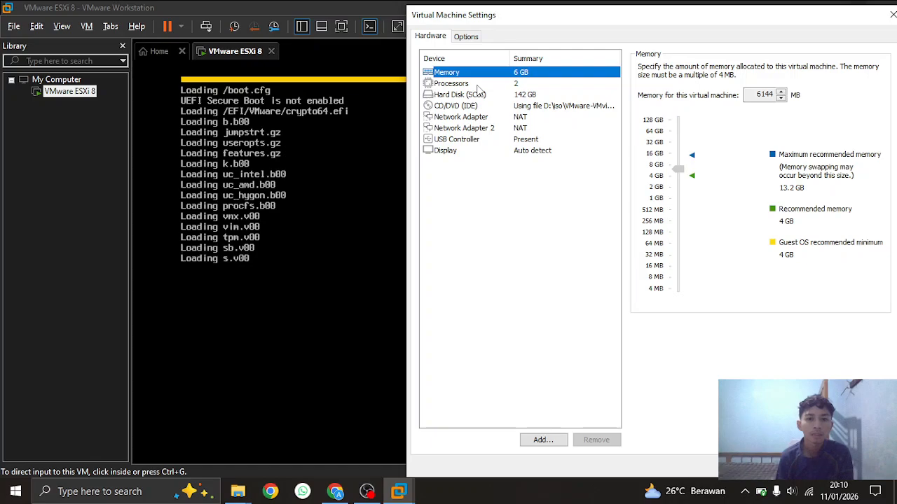
{"action": "left_click", "coordinate": [478, 84]}
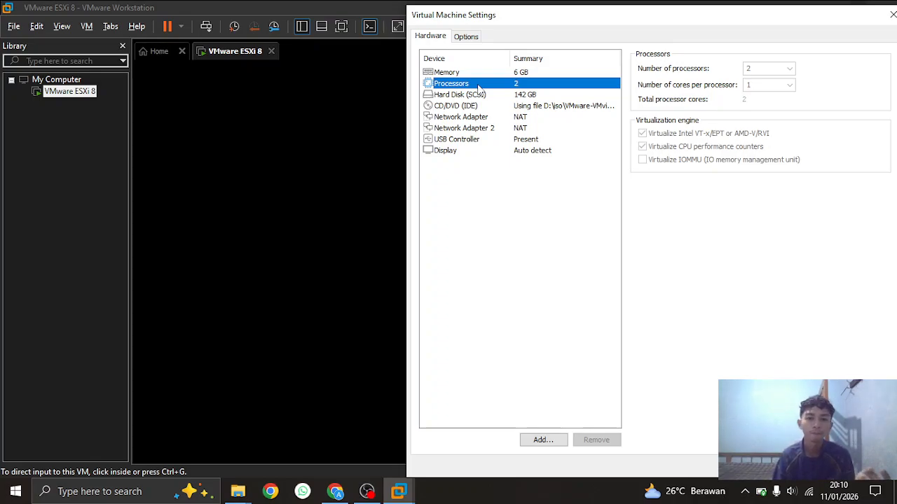
{"action": "left_click", "coordinate": [461, 118]}
{"action": "left_click", "coordinate": [459, 129]}
{"action": "left_click", "coordinate": [459, 118]}
{"action": "left_click", "coordinate": [457, 129]}
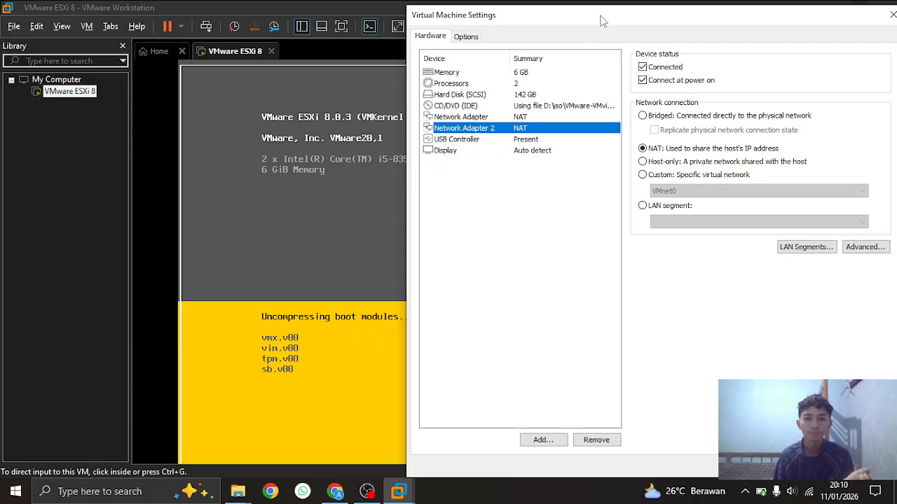
{"action": "left_click_drag", "start_coordinate": [601, 24], "coordinate": [375, 86]}
{"action": "left_click", "coordinate": [661, 75]}
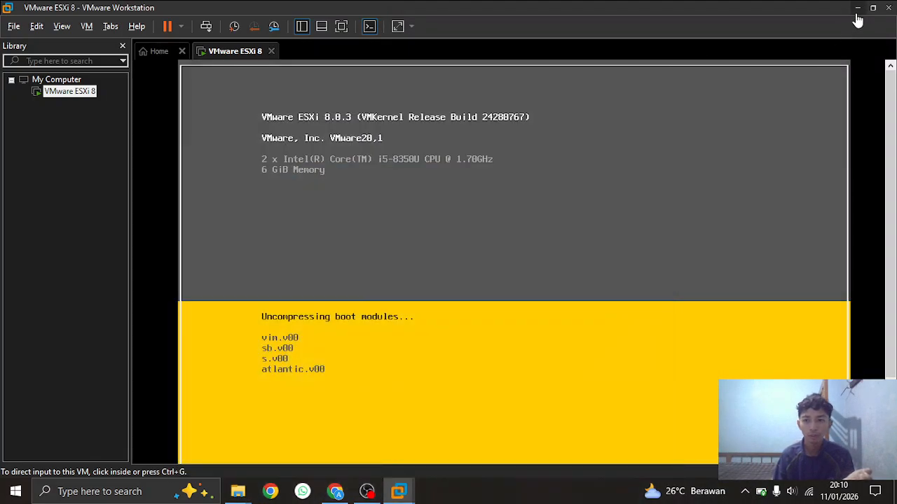
Bring the booted ESXi console back to read management address 192.168.117.128, then switch to Chrome
{"action": "left_click", "coordinate": [857, 7]}
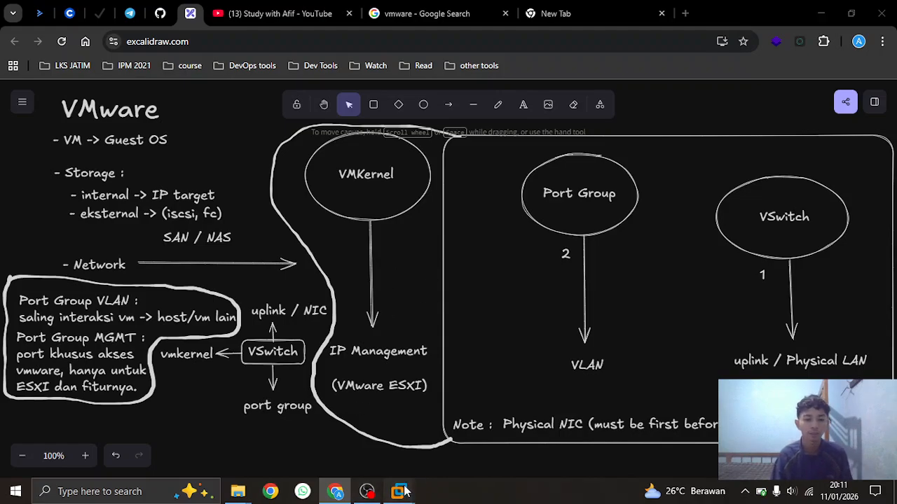
{"action": "mouse_move", "coordinate": [399, 491]}
{"action": "left_click", "coordinate": [456, 434]}
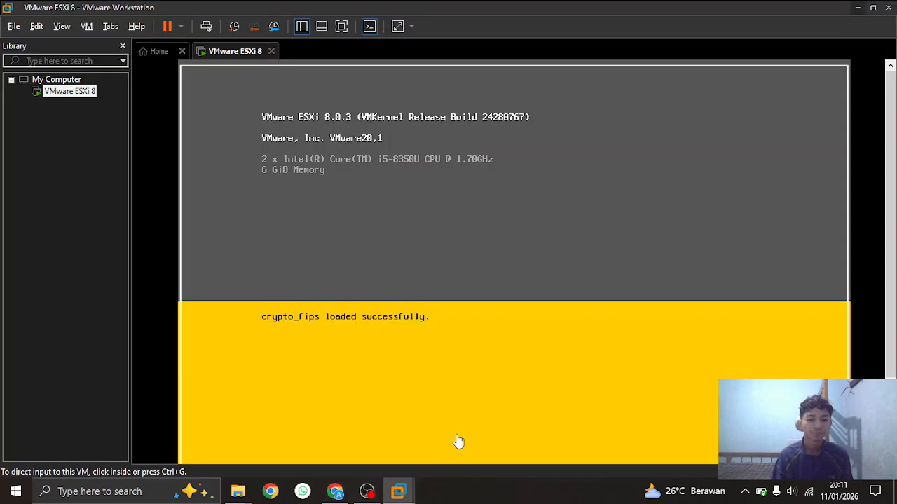
{"action": "left_click", "coordinate": [369, 492]}
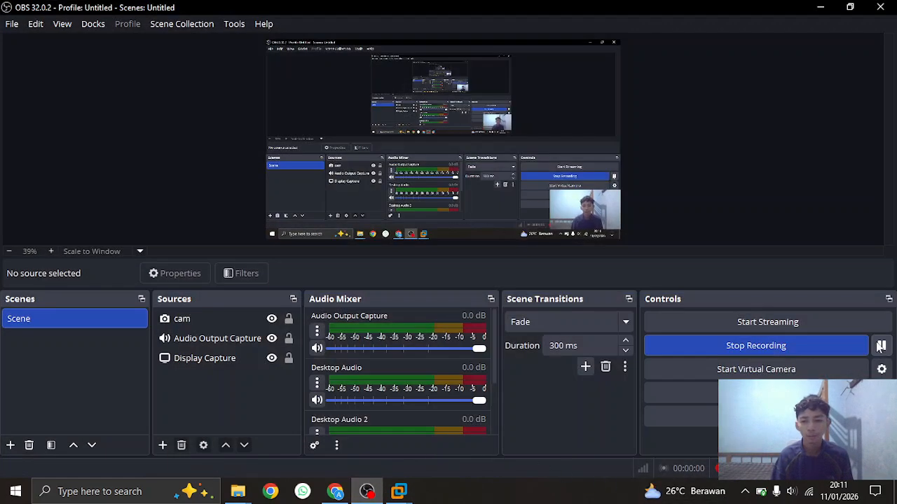
{"action": "left_click", "coordinate": [881, 345]}
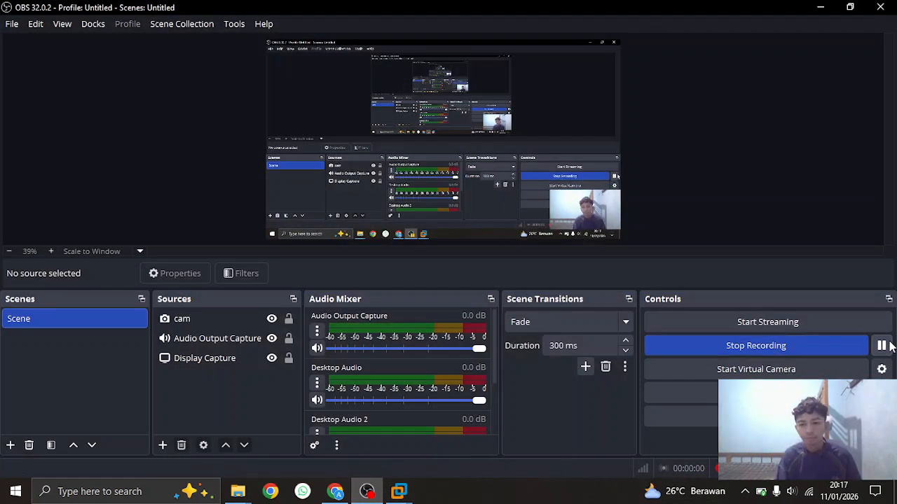
{"action": "left_click", "coordinate": [820, 7]}
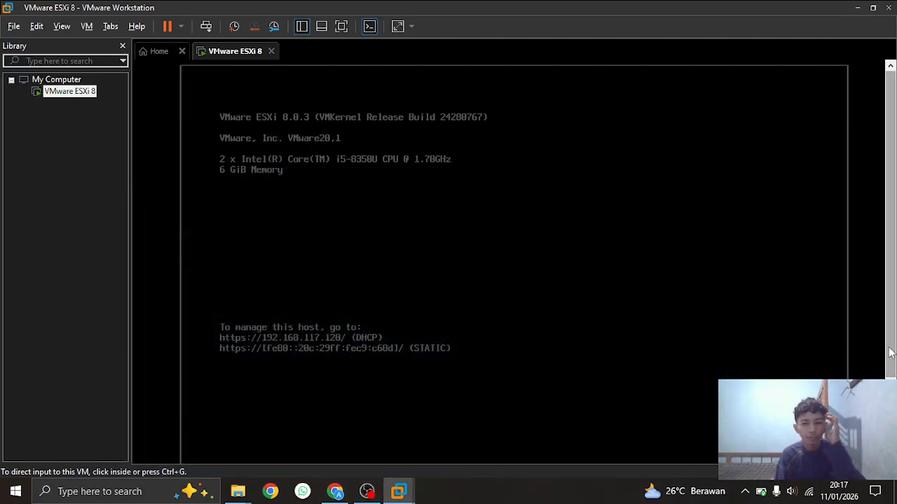
{"action": "left_click_drag", "start_coordinate": [889, 340], "coordinate": [876, 379]}
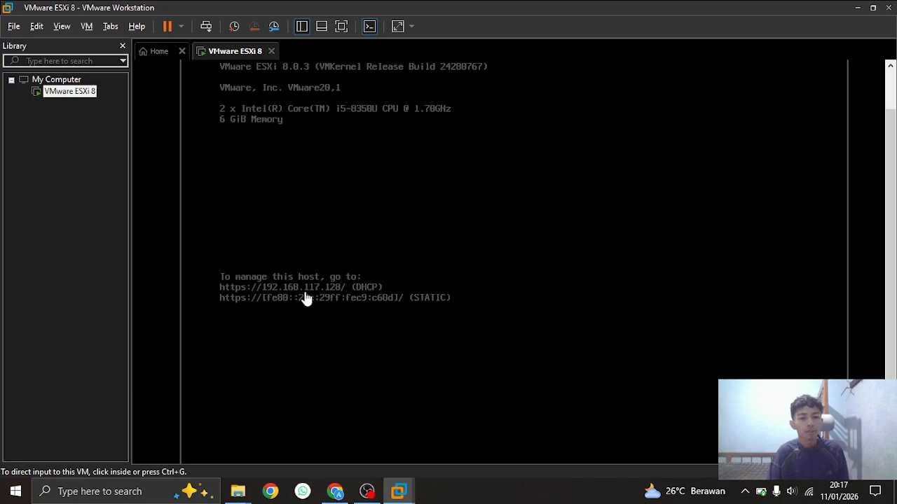
{"action": "left_click", "coordinate": [336, 491]}
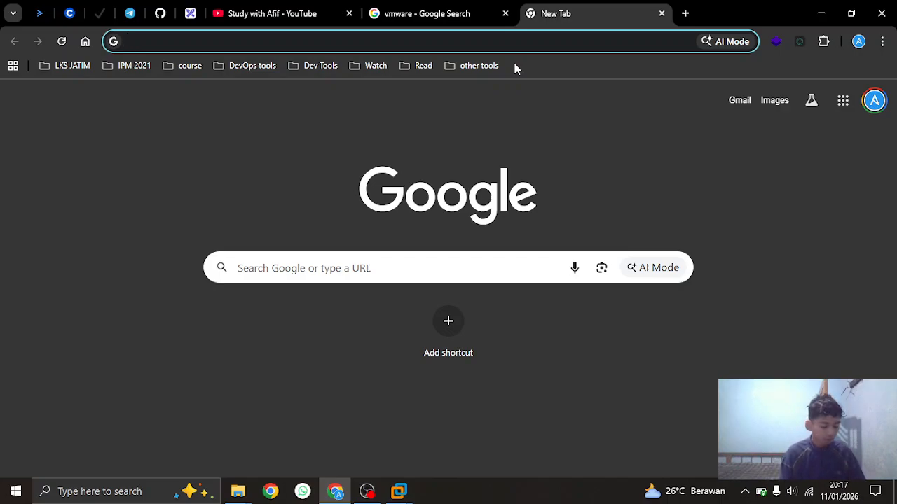
Log in to the ESXi host at 192.168.117.128 as root with the account password
{"action": "type", "text": "192.168.117.128"}
{"action": "key", "text": "Return"}
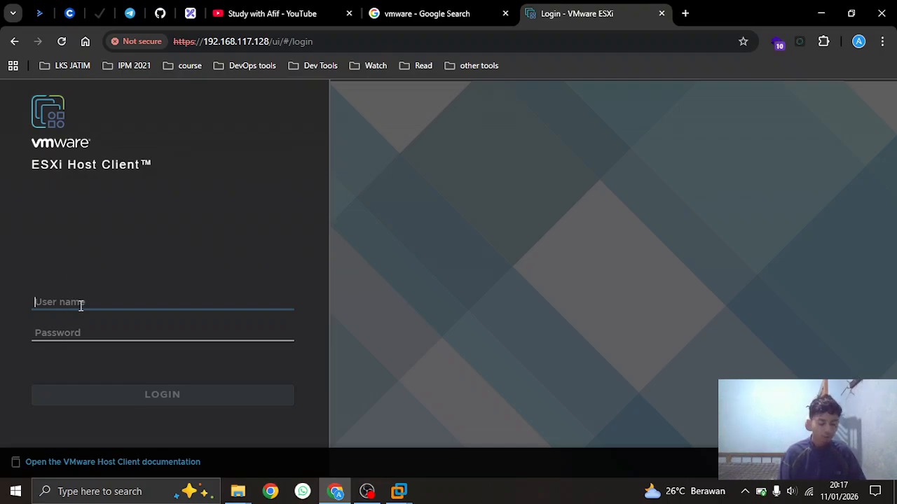
{"action": "type", "text": "root"}
{"action": "key", "text": "Tab"}
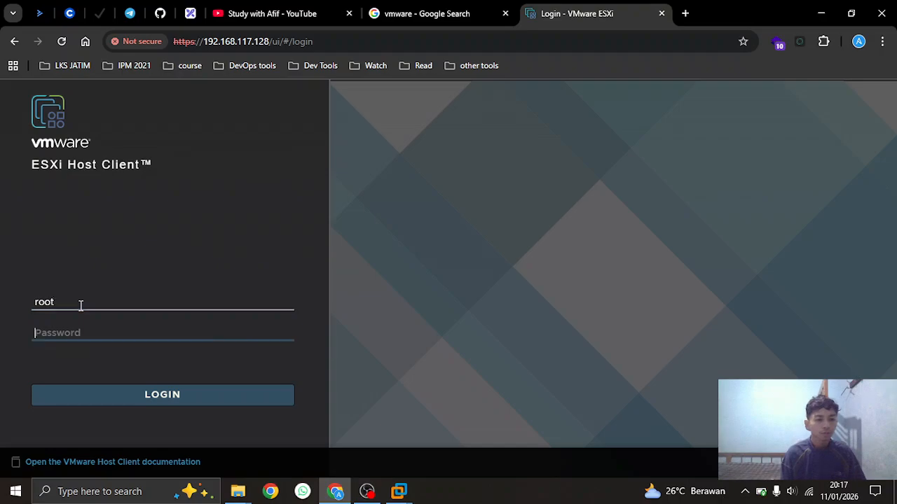
{"action": "type", "text": "P@ssw0rd!"}
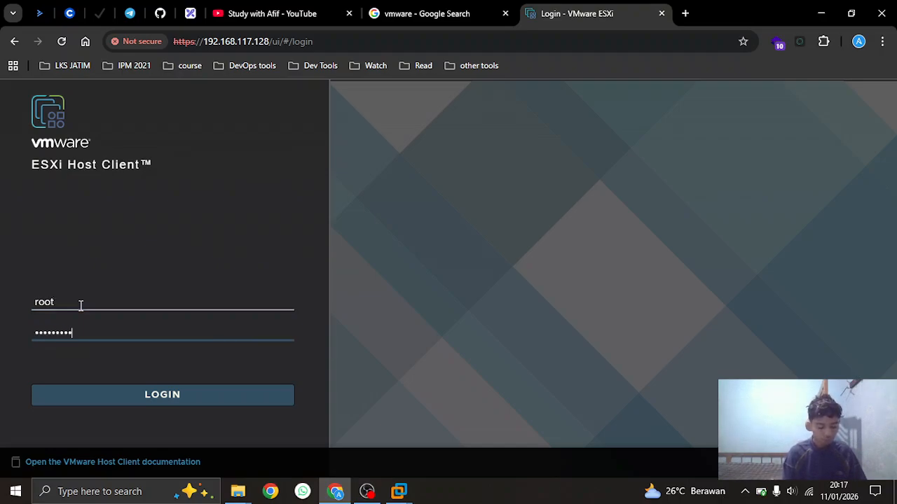
{"action": "type", "text": "1"}
{"action": "key", "text": "Return"}
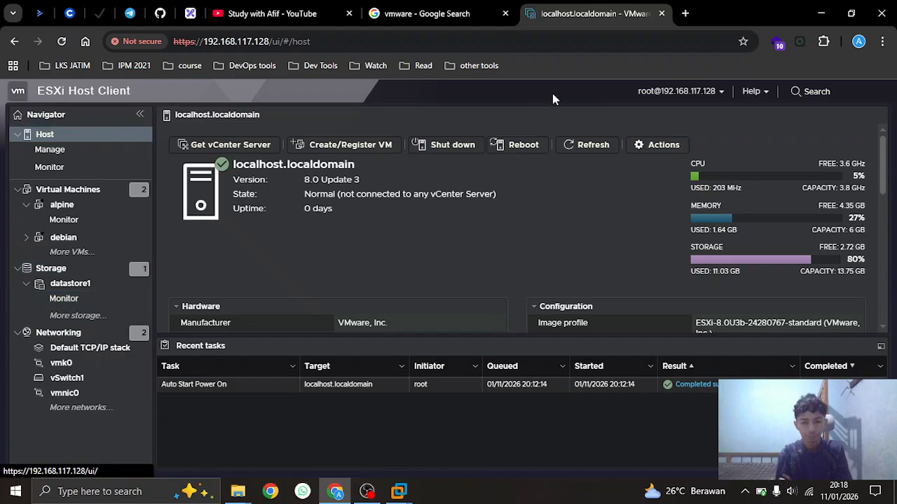
Open Host > Manage > Licensing, showing Evaluation Mode expiring March 12, 2026, and its features
{"action": "left_click", "coordinate": [686, 14]}
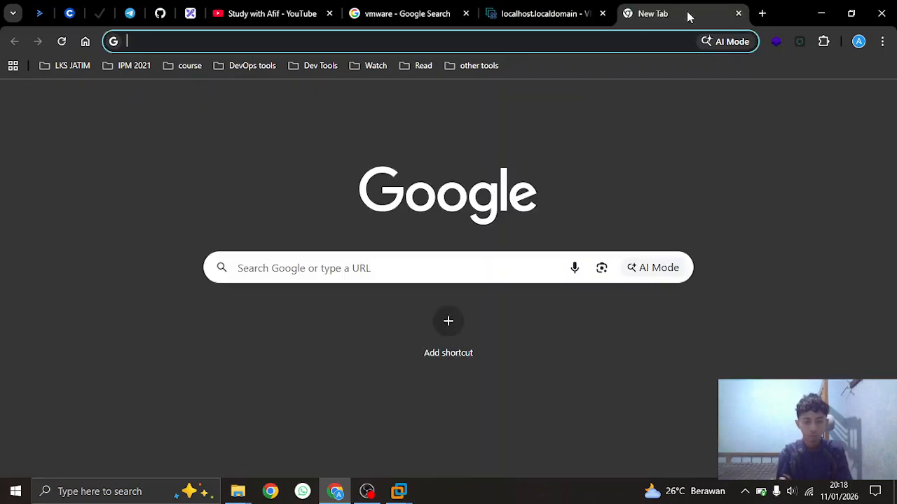
{"action": "left_click", "coordinate": [563, 13]}
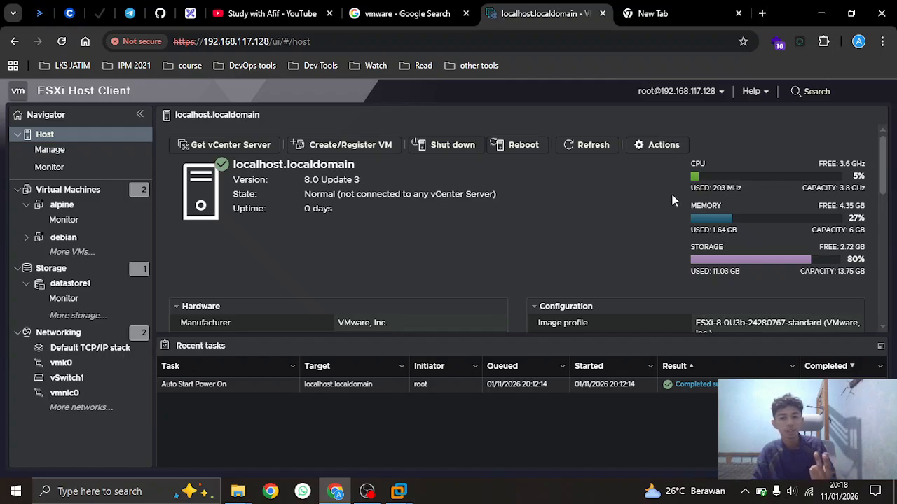
{"action": "left_click", "coordinate": [102, 155]}
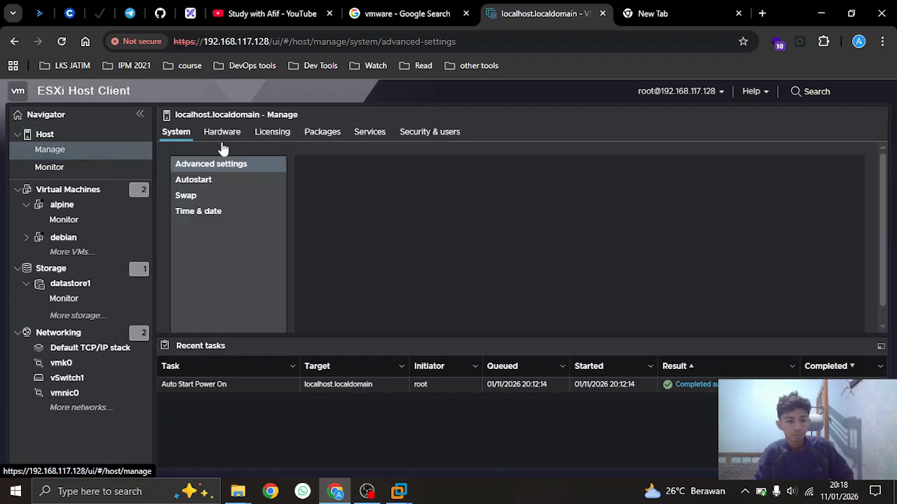
{"action": "left_click", "coordinate": [227, 132]}
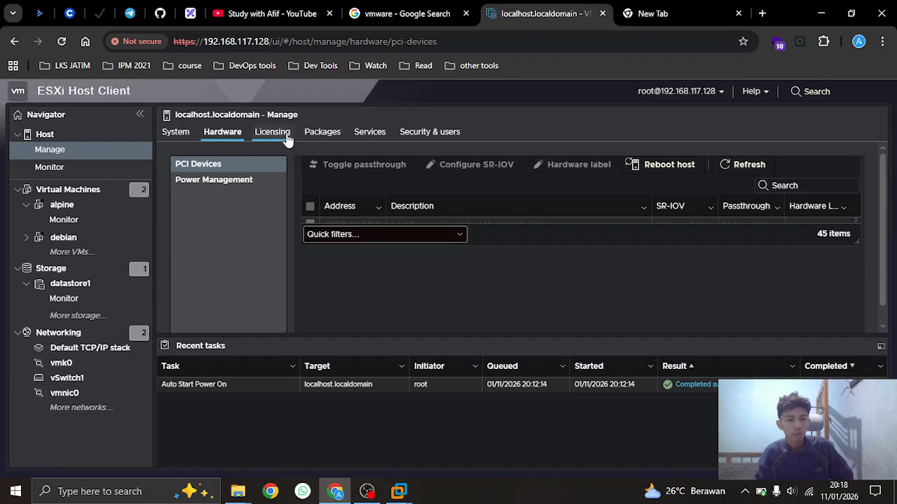
{"action": "left_click", "coordinate": [284, 138]}
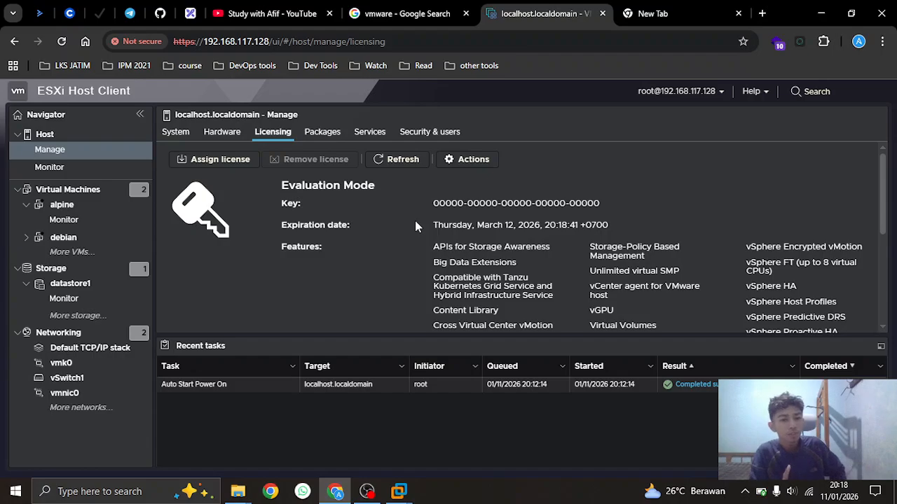
{"action": "scroll", "coordinate": [476, 239], "scroll_direction": "down", "scroll_amount": 3}
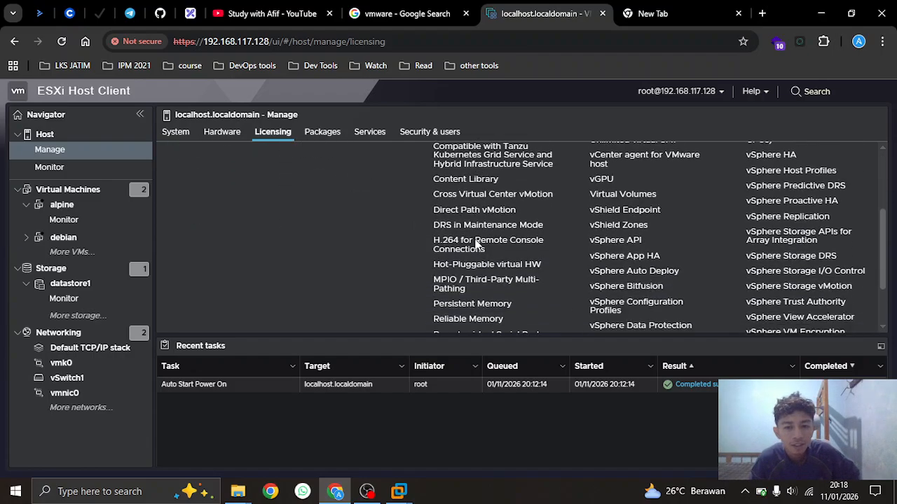
{"action": "scroll", "coordinate": [475, 240], "scroll_direction": "up", "scroll_amount": 4}
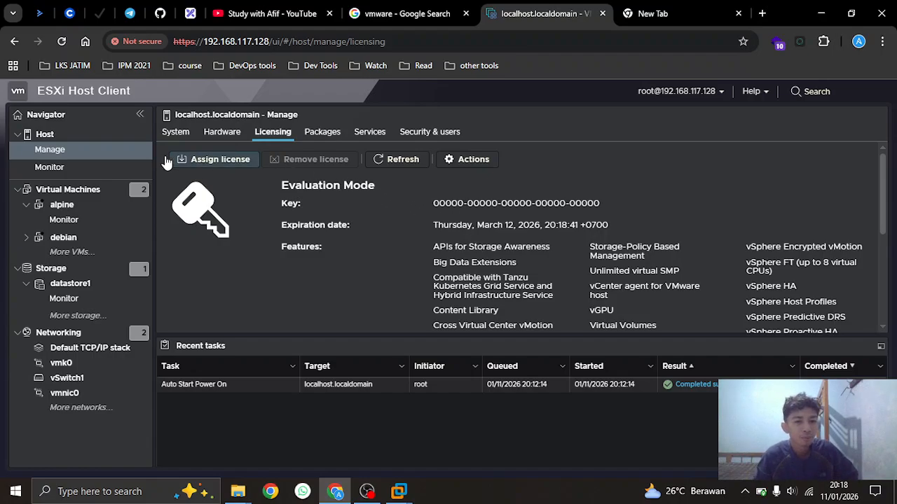
Start assigning a licence and copy the ESXi 8 Free Edition key from the licence-keys tab
{"action": "left_click", "coordinate": [214, 159]}
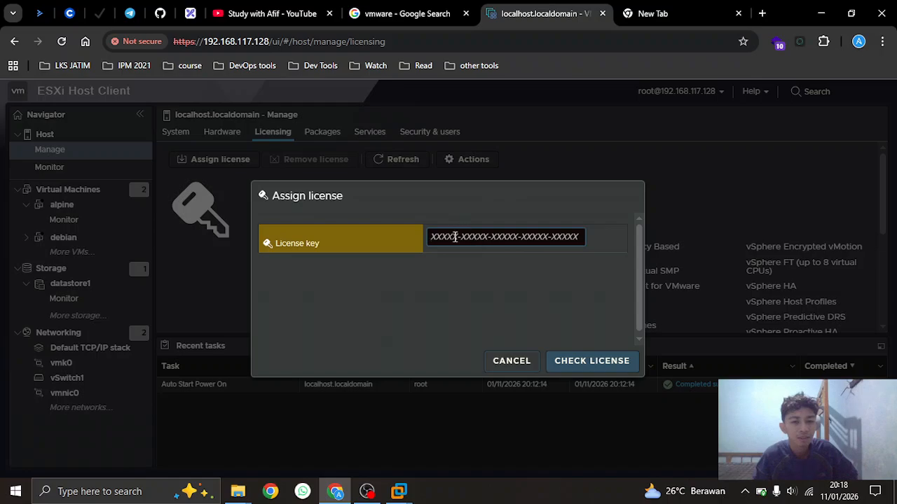
{"action": "left_click", "coordinate": [400, 490]}
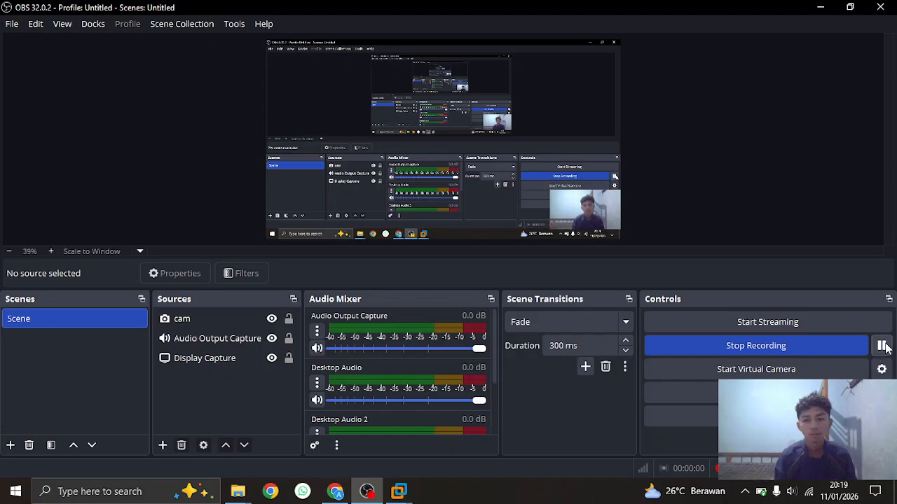
{"action": "left_click", "coordinate": [821, 7]}
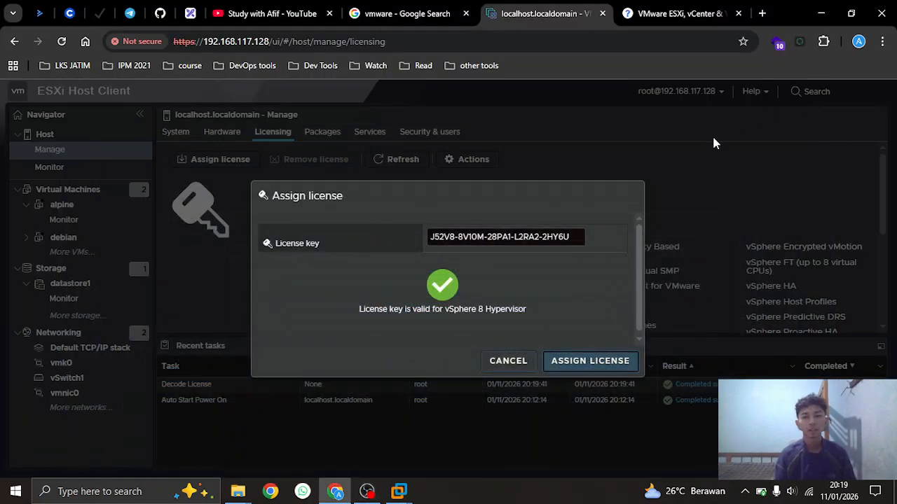
{"action": "left_click", "coordinate": [657, 8]}
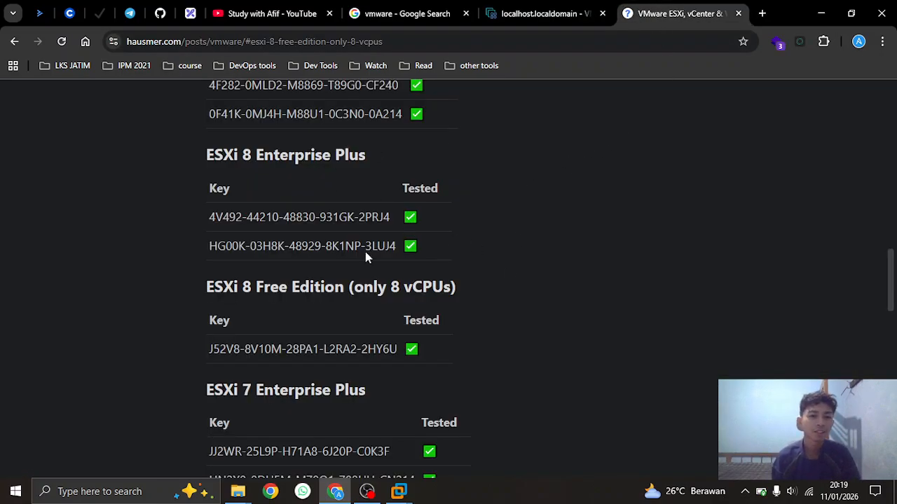
{"action": "left_click_drag", "start_coordinate": [199, 350], "coordinate": [450, 353]}
{"action": "left_click", "coordinate": [520, 364]}
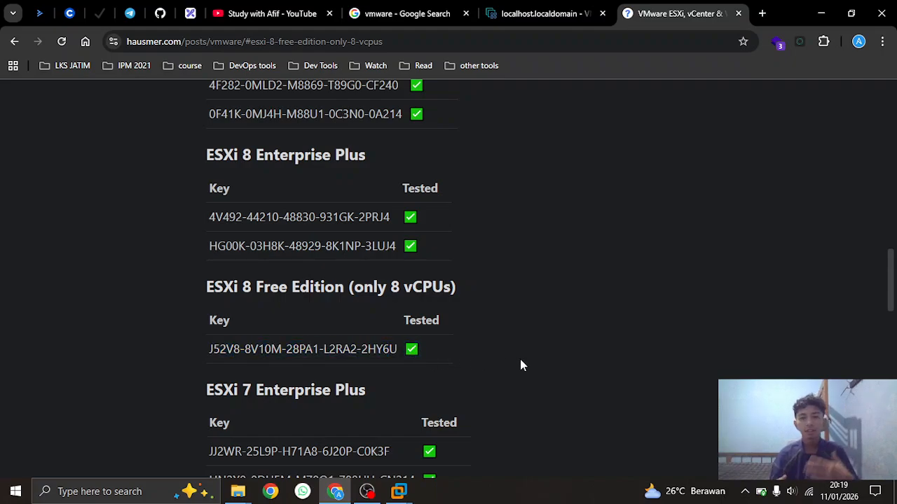
Assign the vSphere 8 Hypervisor licence to the host and dismiss the success banner
{"action": "left_click", "coordinate": [597, 9]}
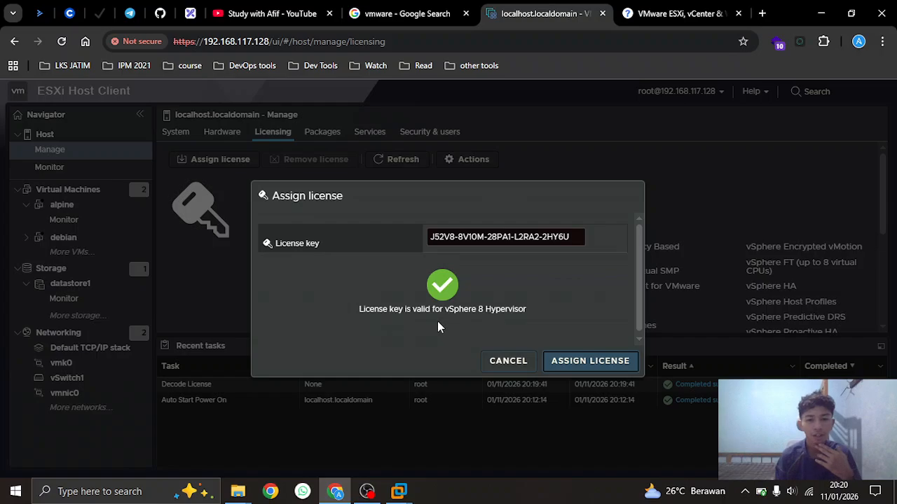
{"action": "left_click", "coordinate": [562, 364]}
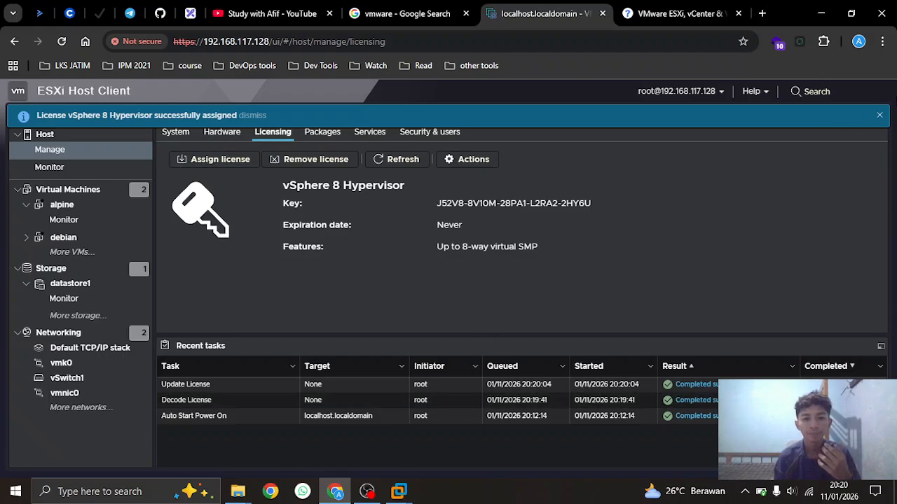
{"action": "left_click", "coordinate": [879, 115]}
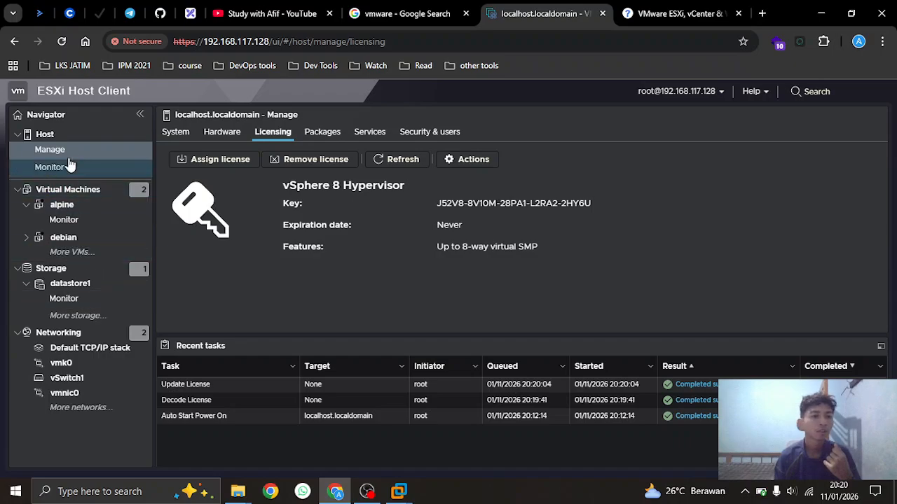
Browse packages, services, and security items (authentication, certificates, users, roles, lockdown), then open Host > Monitor
{"action": "left_click", "coordinate": [332, 134]}
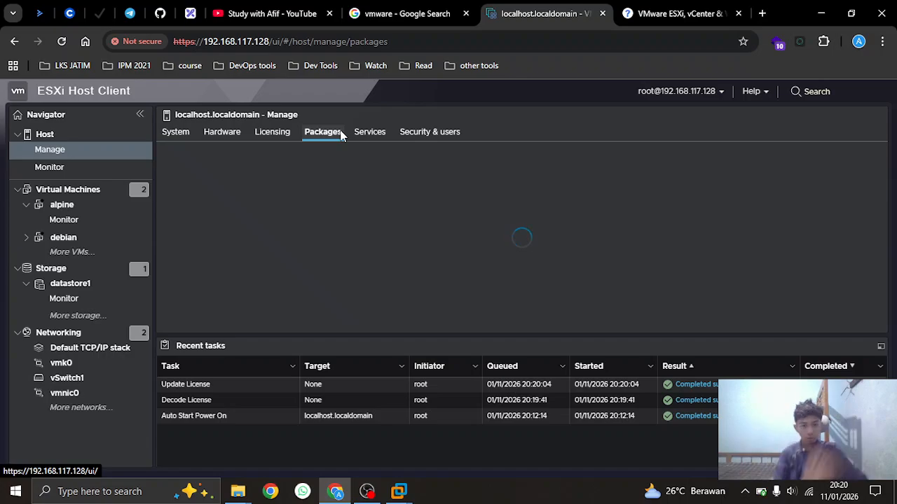
{"action": "left_click", "coordinate": [362, 135]}
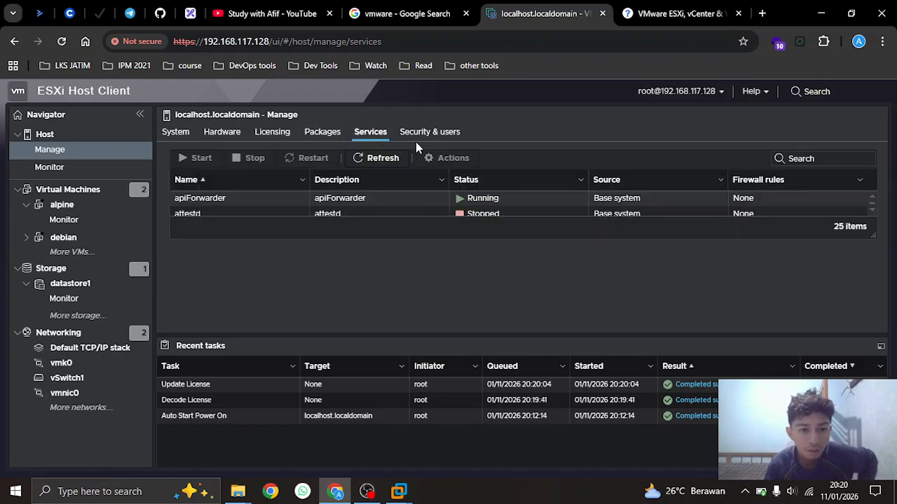
{"action": "left_click", "coordinate": [414, 139]}
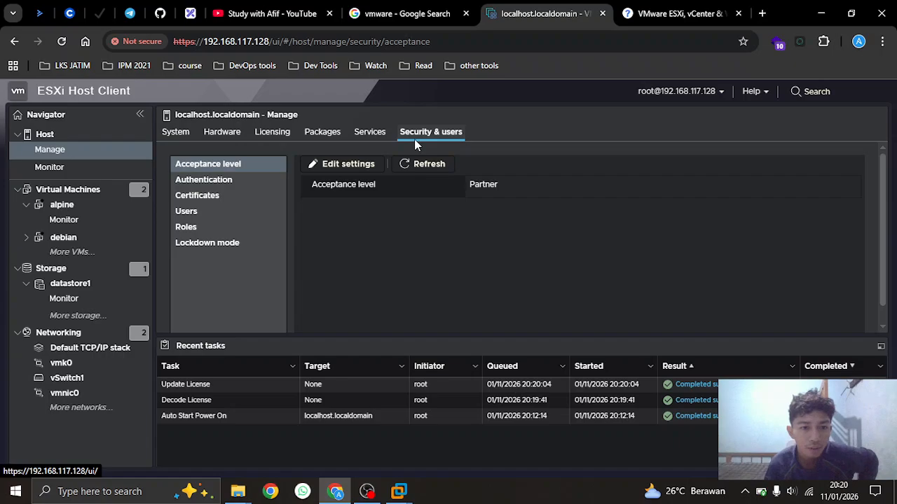
{"action": "left_click", "coordinate": [237, 187]}
{"action": "left_click", "coordinate": [231, 197]}
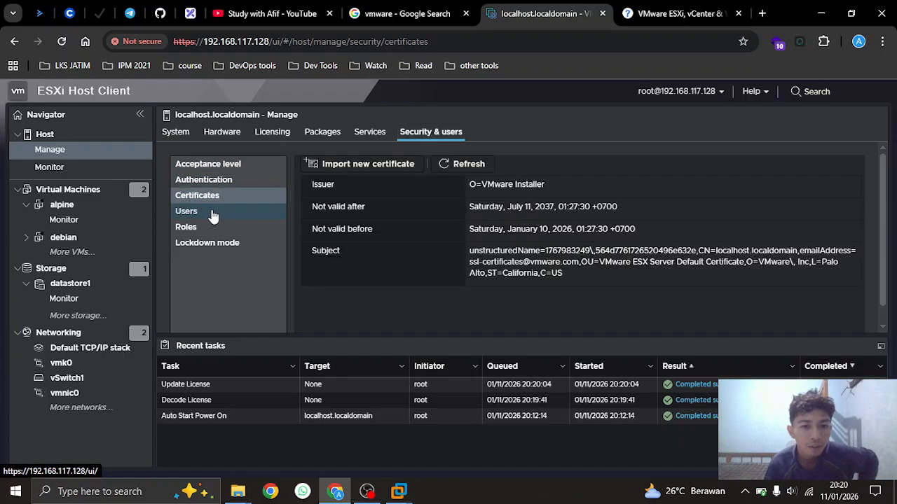
{"action": "left_click", "coordinate": [209, 212]}
{"action": "left_click", "coordinate": [207, 227]}
{"action": "left_click", "coordinate": [205, 245]}
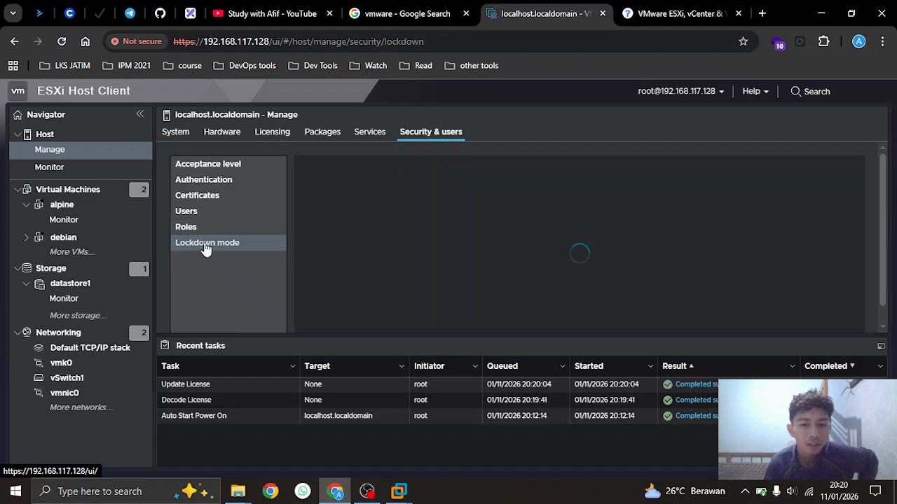
{"action": "left_click", "coordinate": [73, 167]}
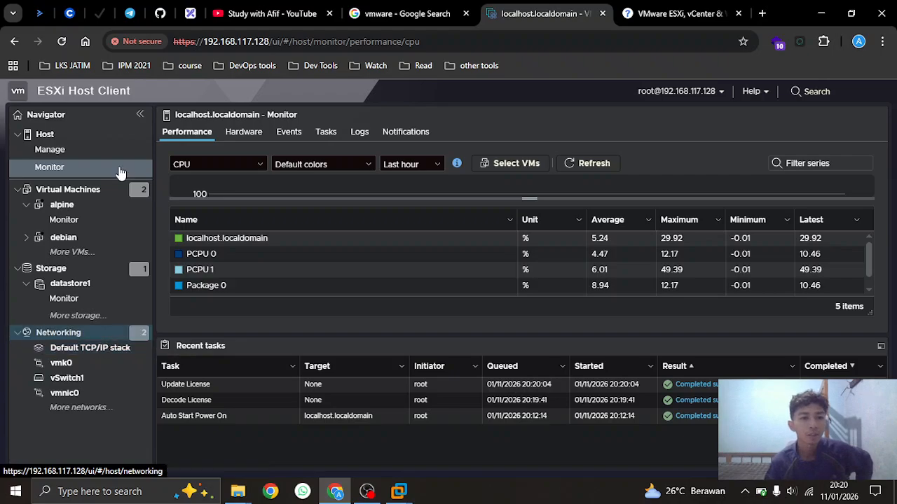
Switch to the Excalidraw tab showing the VMKernel, port group, vSwitch and uplink diagram
{"action": "left_click", "coordinate": [190, 13]}
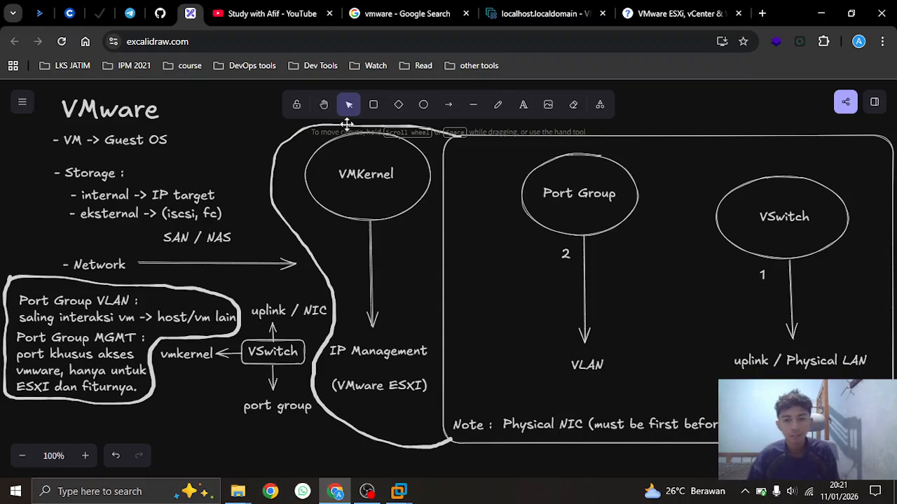
Return to the localhost.localdomain tab with the host's CPU performance monitor
{"action": "left_click", "coordinate": [545, 13]}
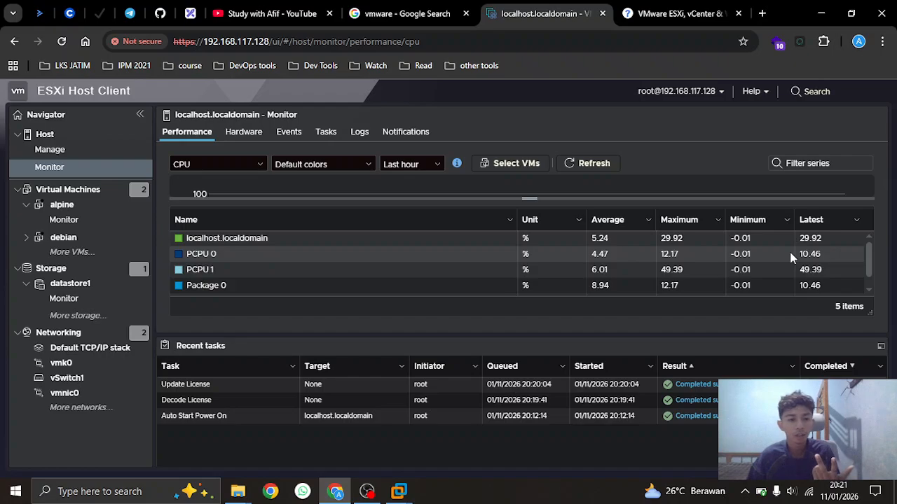
Review the host's hardware sensors and event list under Monitor
{"action": "scroll", "coordinate": [789, 254], "scroll_direction": "down", "scroll_amount": 1}
{"action": "scroll", "coordinate": [309, 251], "scroll_direction": "up", "scroll_amount": 1}
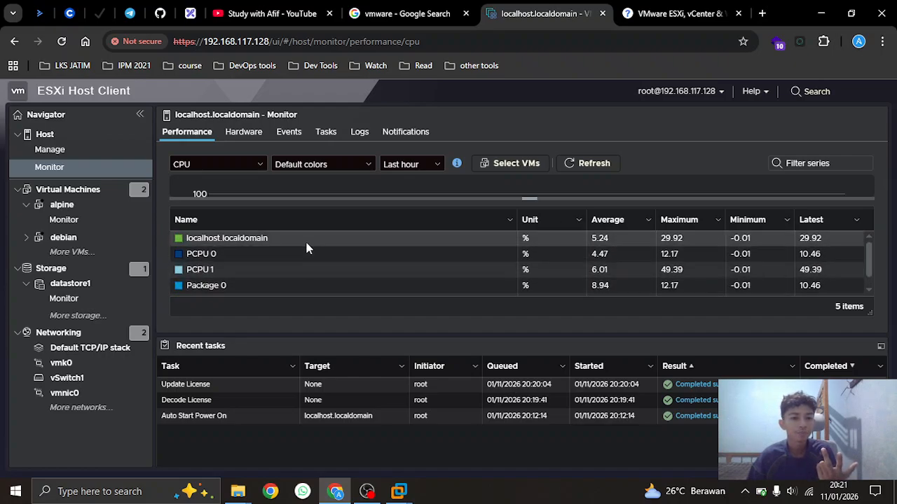
{"action": "left_click", "coordinate": [245, 133]}
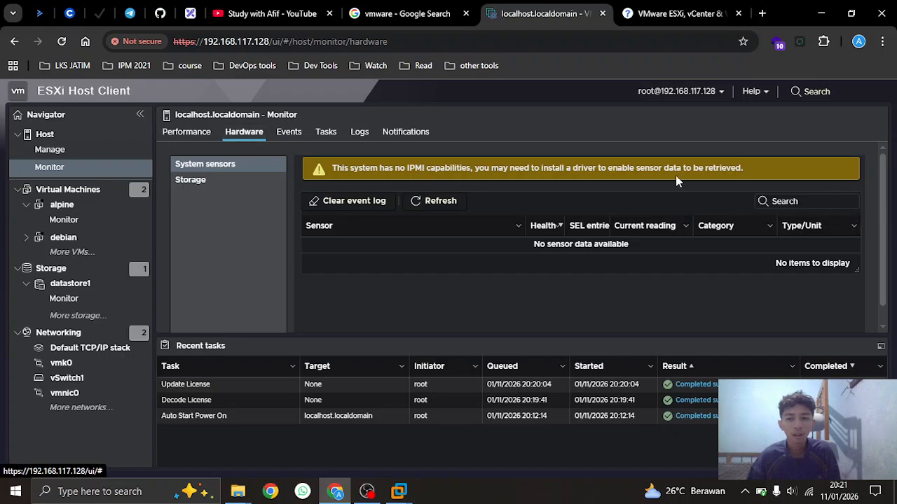
{"action": "left_click", "coordinate": [303, 139]}
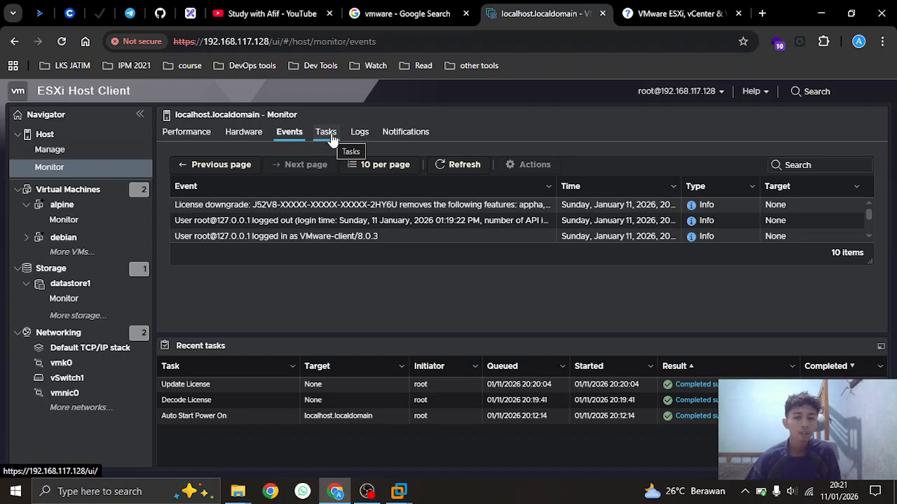
{"action": "scroll", "coordinate": [434, 228], "scroll_direction": "down", "scroll_amount": 5}
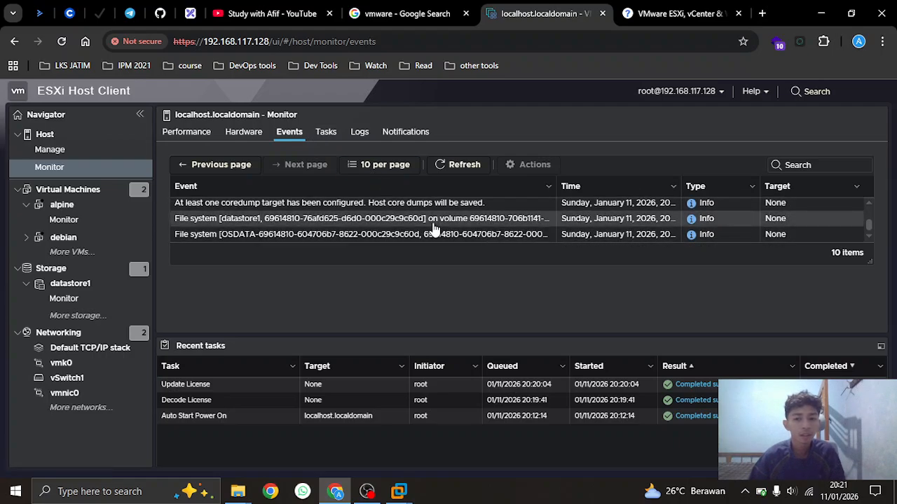
{"action": "scroll", "coordinate": [434, 228], "scroll_direction": "up", "scroll_amount": 5}
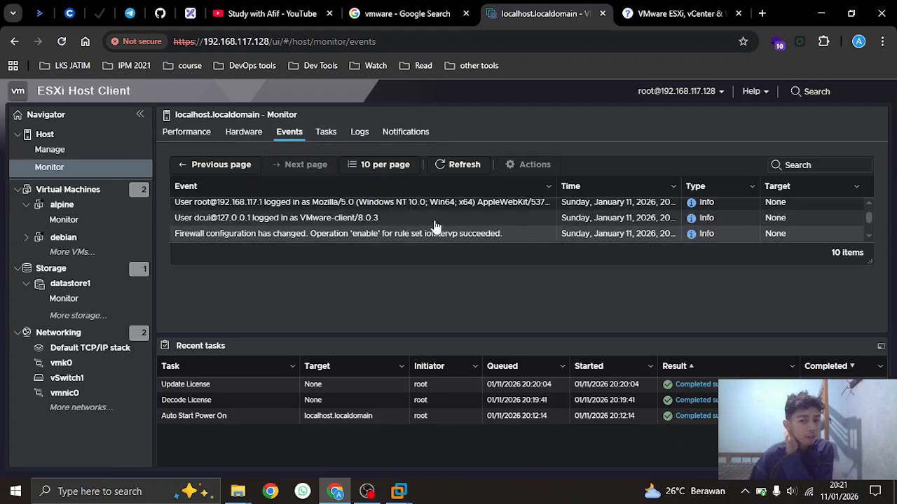
Look through logs, tasks and notifications, then list the virtual machines debian and alpine
{"action": "left_click", "coordinate": [362, 137]}
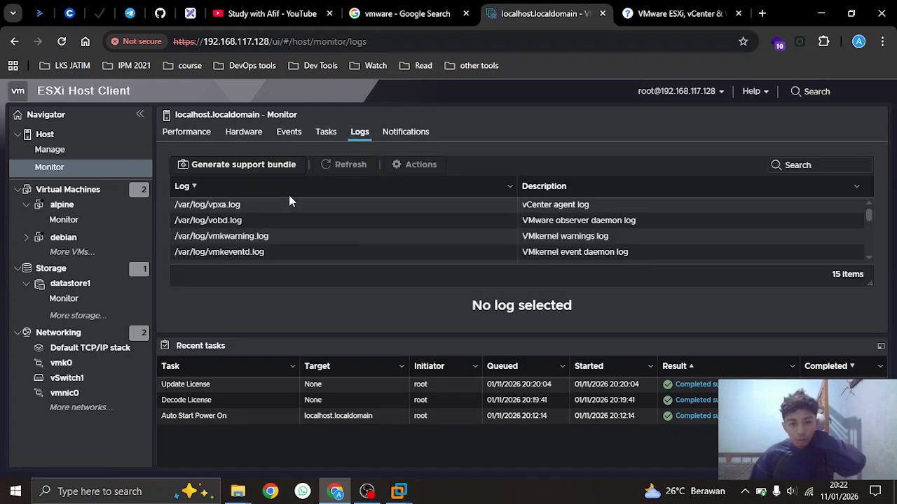
{"action": "scroll", "coordinate": [277, 235], "scroll_direction": "down", "scroll_amount": 4}
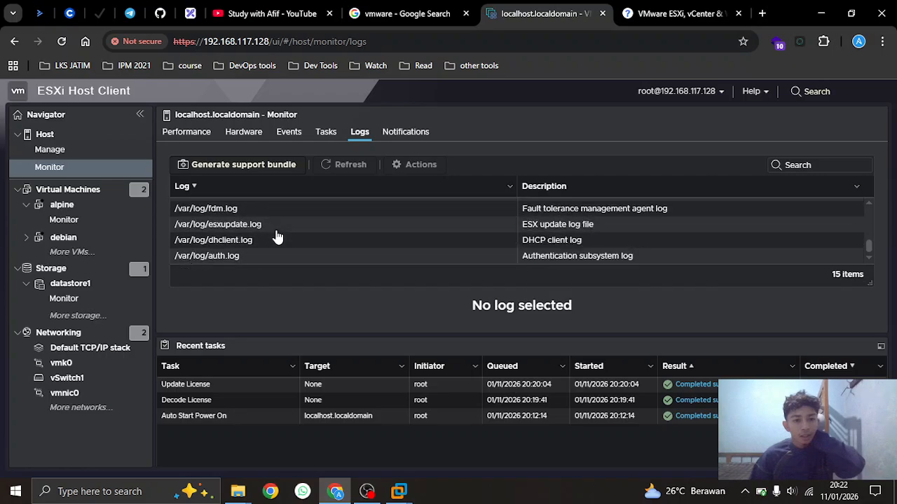
{"action": "scroll", "coordinate": [277, 236], "scroll_direction": "up", "scroll_amount": 4}
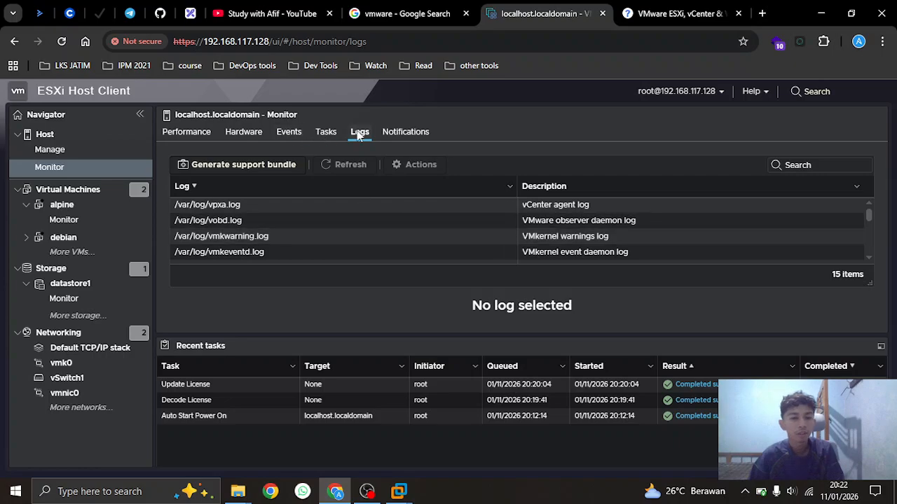
{"action": "left_click", "coordinate": [326, 131]}
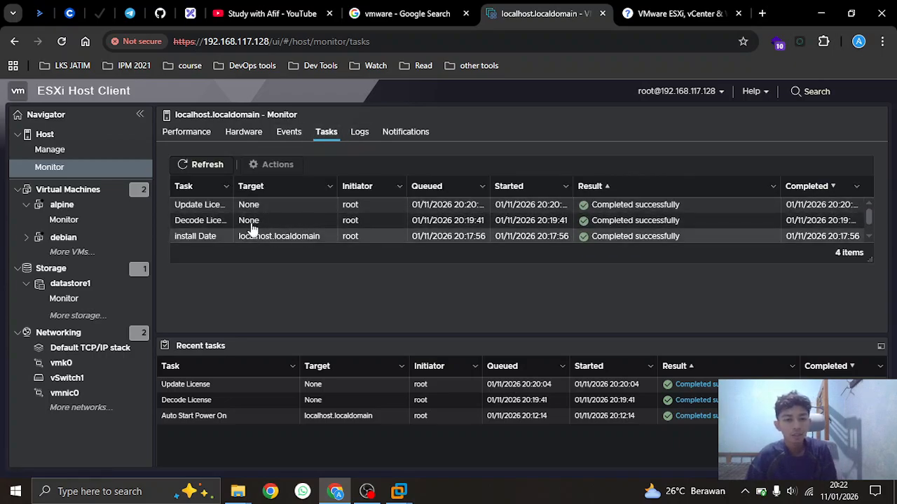
{"action": "left_click", "coordinate": [290, 132]}
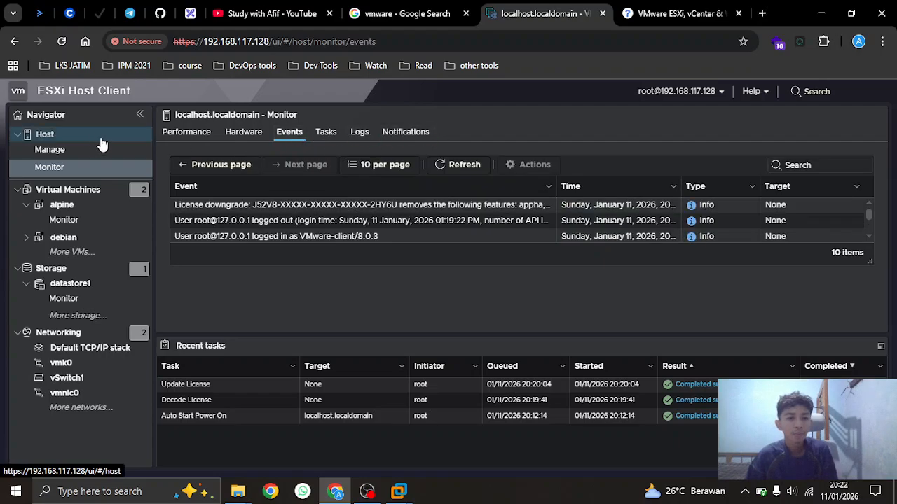
{"action": "left_click", "coordinate": [326, 135]}
{"action": "left_click", "coordinate": [360, 139]}
{"action": "left_click", "coordinate": [386, 138]}
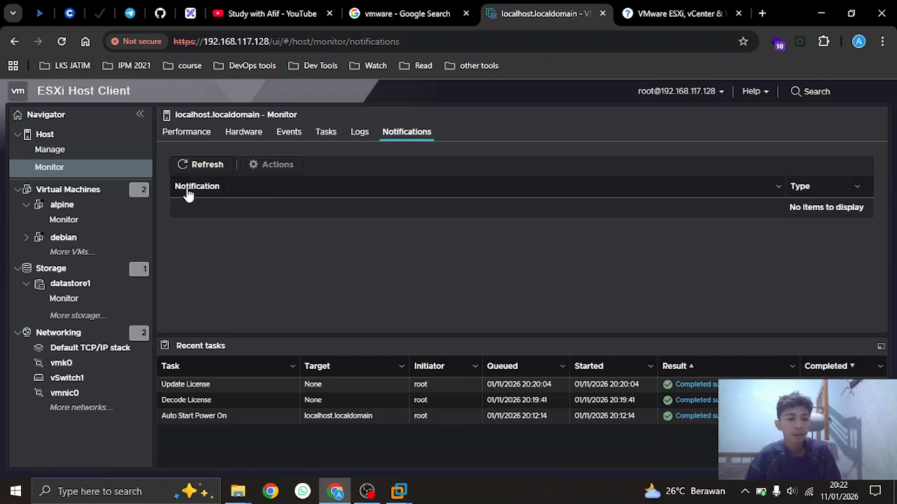
{"action": "left_click", "coordinate": [100, 191]}
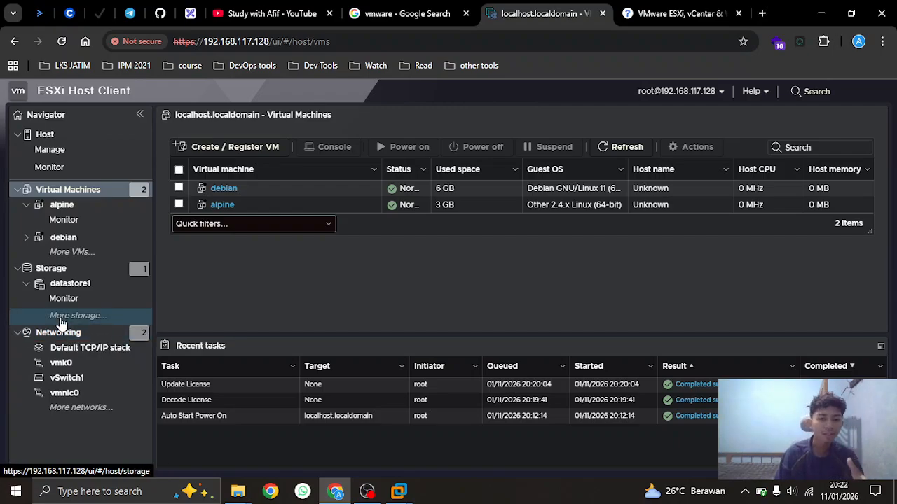
Open datastore1 from Storage > Datastores to view its VMFS6, 13.75 GB capacity details
{"action": "left_click", "coordinate": [63, 272]}
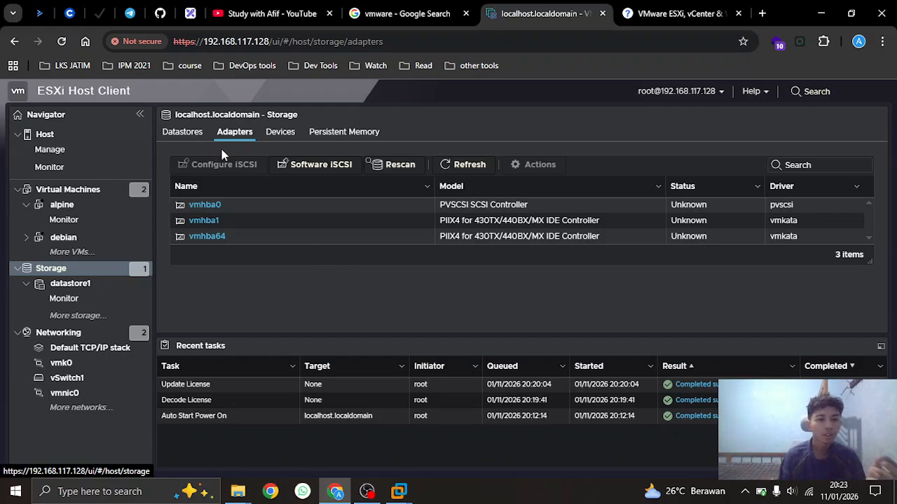
{"action": "left_click", "coordinate": [184, 133]}
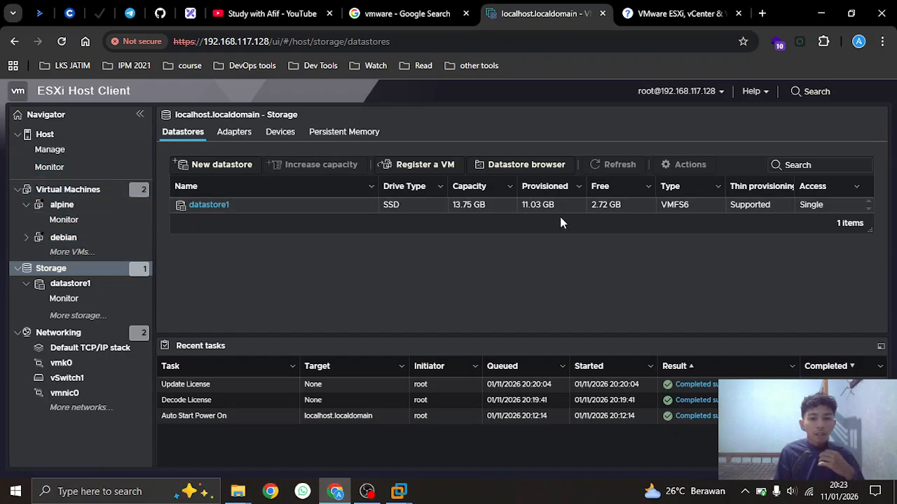
{"action": "left_click", "coordinate": [219, 206]}
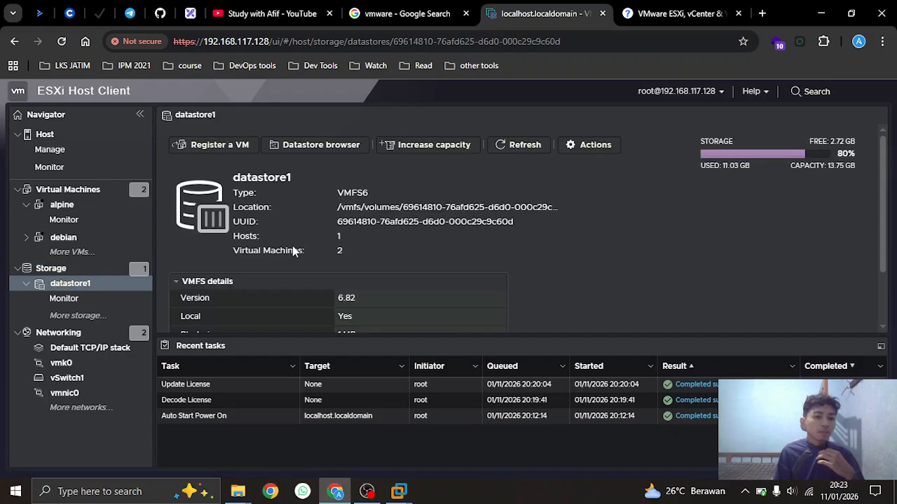
{"action": "scroll", "coordinate": [316, 238], "scroll_direction": "down", "scroll_amount": 1}
{"action": "scroll", "coordinate": [315, 239], "scroll_direction": "up", "scroll_amount": 1}
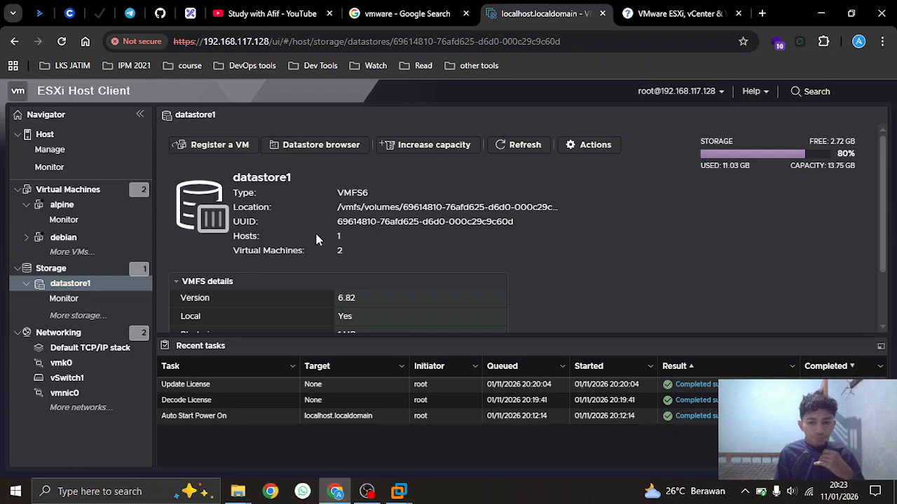
{"action": "scroll", "coordinate": [316, 235], "scroll_direction": "down", "scroll_amount": 1}
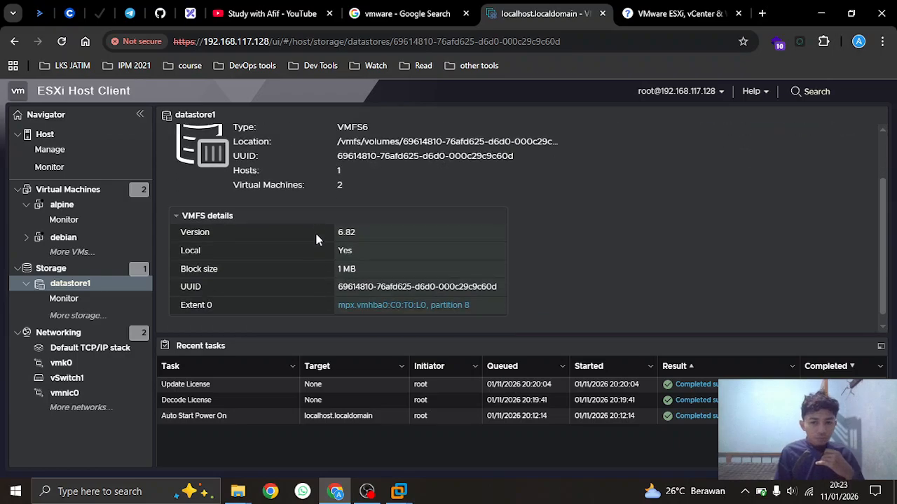
Show the host's three port groups under Networking, then switch to the Excalidraw networking diagram tab
{"action": "left_click", "coordinate": [52, 337]}
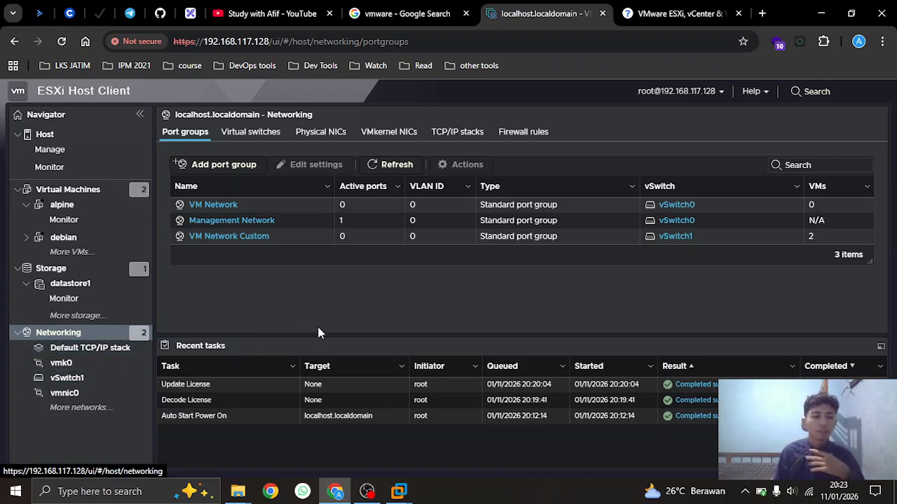
{"action": "left_click", "coordinate": [191, 14]}
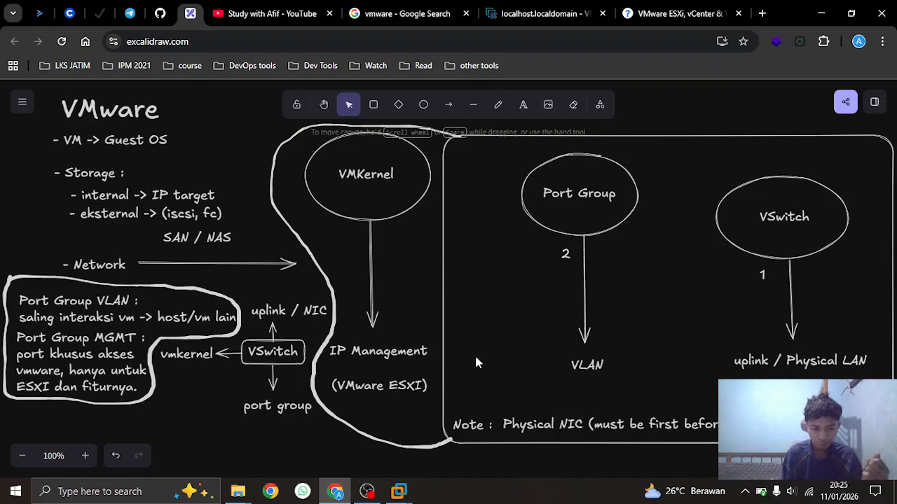
Return to ESXi Networking and list physical adapters vmnic0 and vmnic1 (nvmxnet3, 10000 Mbps full duplex)
{"action": "key", "text": "ctrl+Tab"}
{"action": "key", "text": "ctrl+Tab"}
{"action": "key", "text": "ctrl+Tab"}
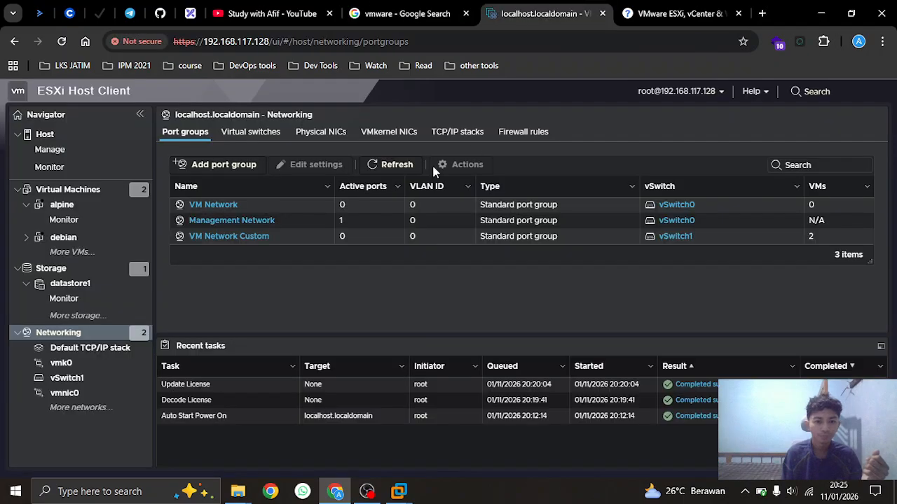
{"action": "left_click", "coordinate": [389, 133]}
{"action": "left_click", "coordinate": [319, 138]}
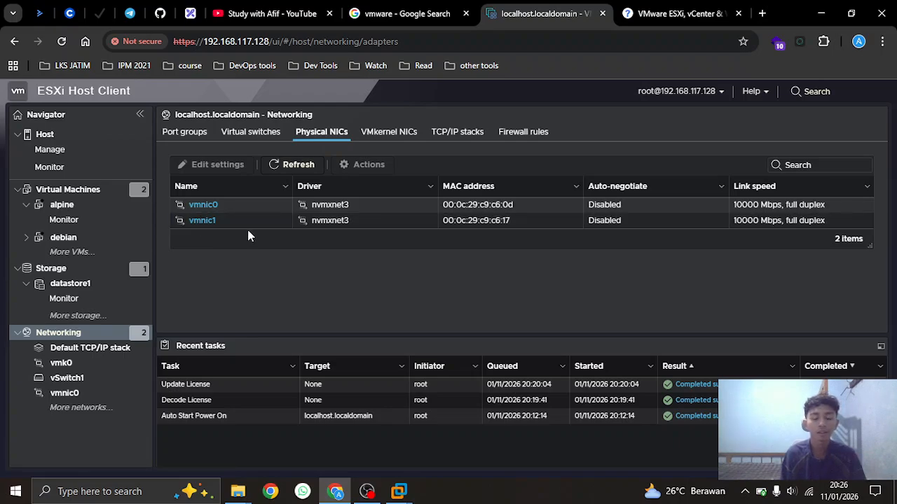
Go from Virtual switches to Physical NICs to list vmnic0 and vmnic1 at 10000 Mbps
{"action": "left_click", "coordinate": [278, 137]}
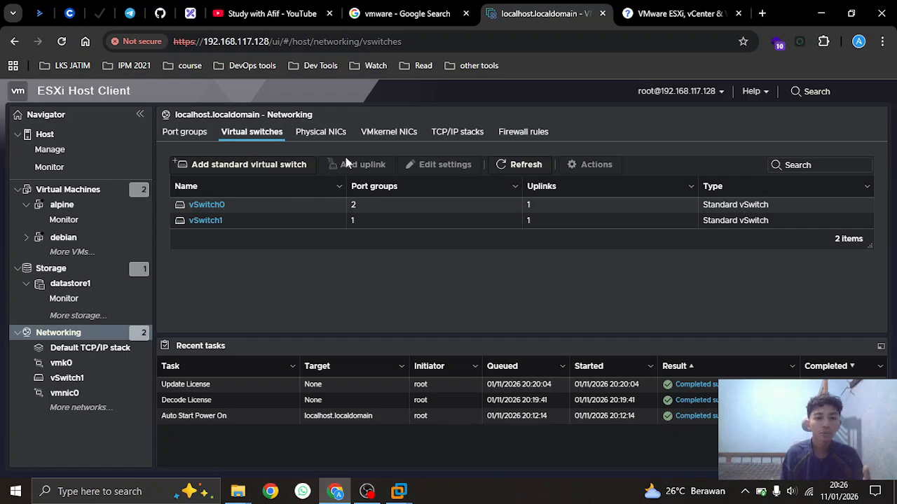
{"action": "left_click", "coordinate": [322, 138]}
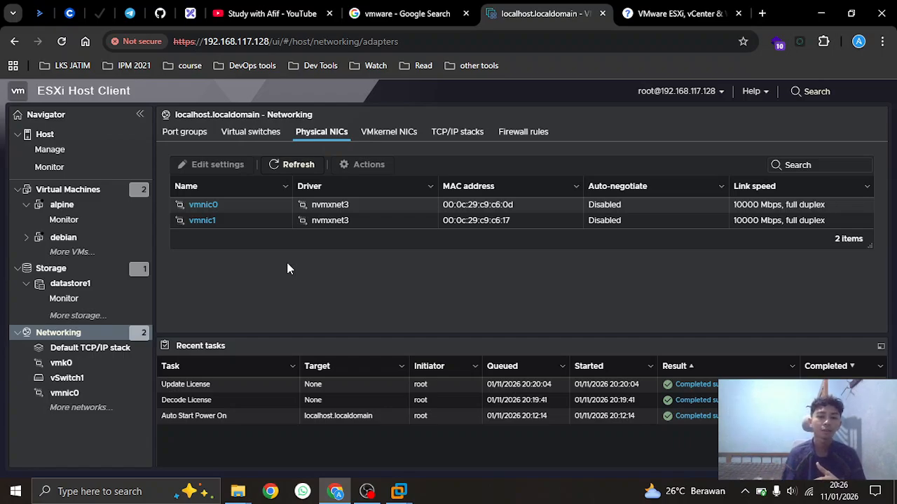
Review port groups, vSwitch0/vSwitch1, vmnic0/vmnic1, VMkernel NIC vmk0 and the five TCP/IP stacks
{"action": "left_click", "coordinate": [230, 140]}
{"action": "left_click", "coordinate": [187, 139]}
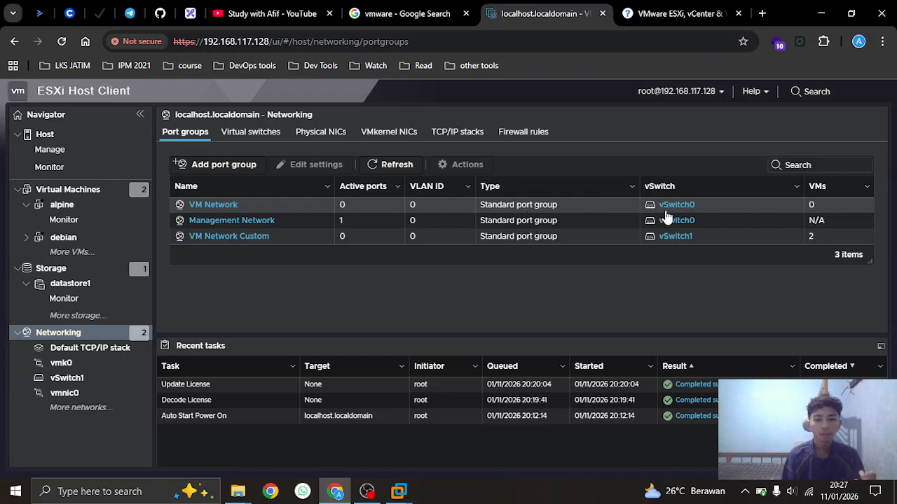
{"action": "left_click", "coordinate": [254, 133]}
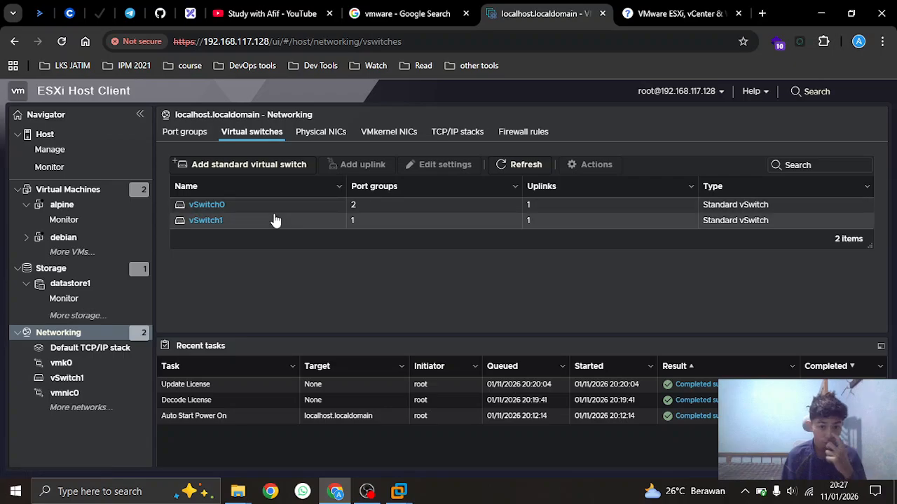
{"action": "left_click", "coordinate": [203, 135]}
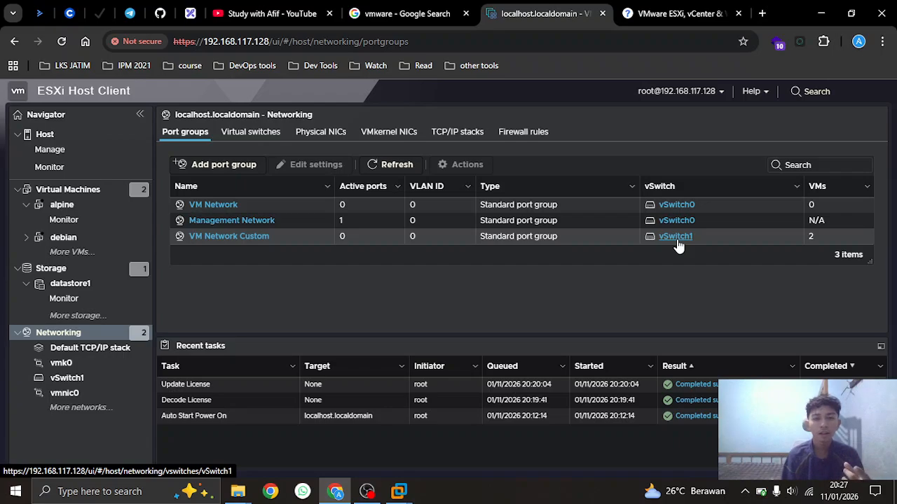
{"action": "left_click", "coordinate": [250, 132]}
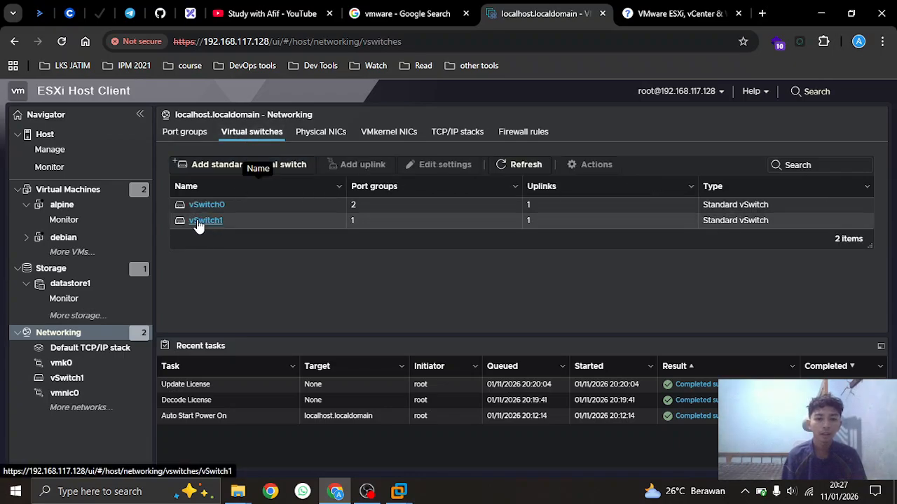
{"action": "left_click", "coordinate": [308, 133]}
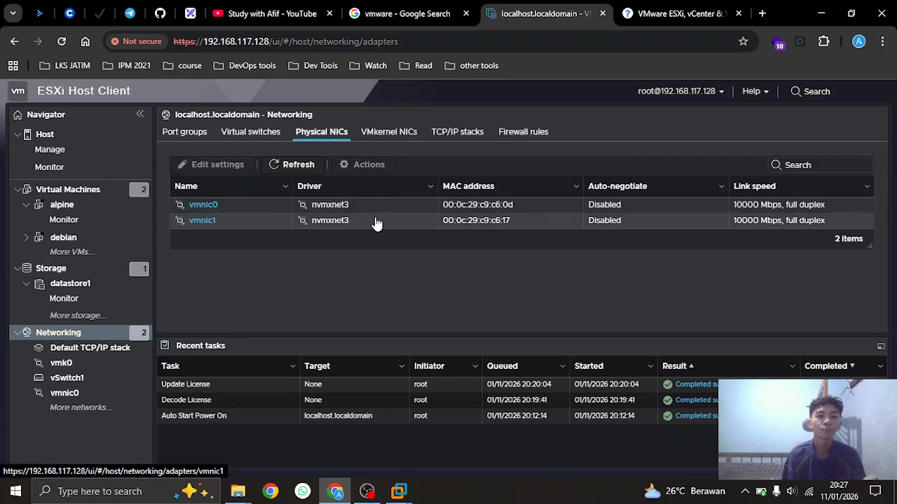
{"action": "left_click", "coordinate": [404, 136]}
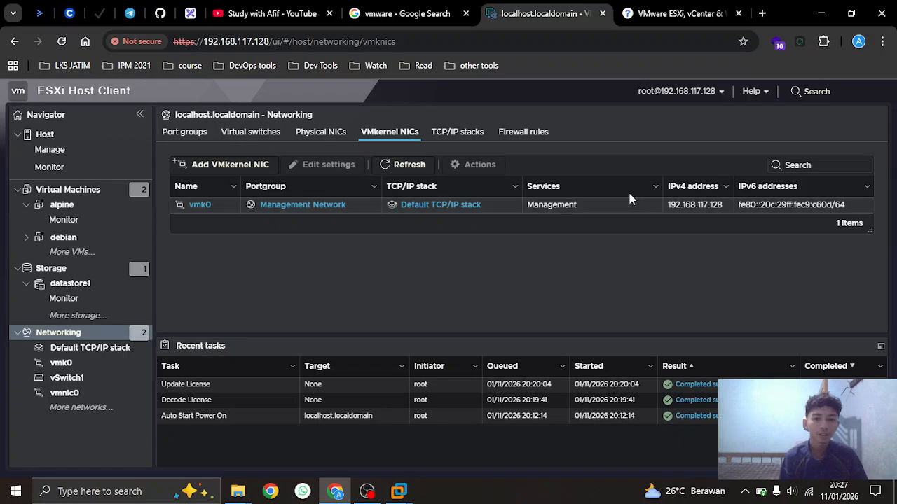
{"action": "left_click", "coordinate": [459, 132]}
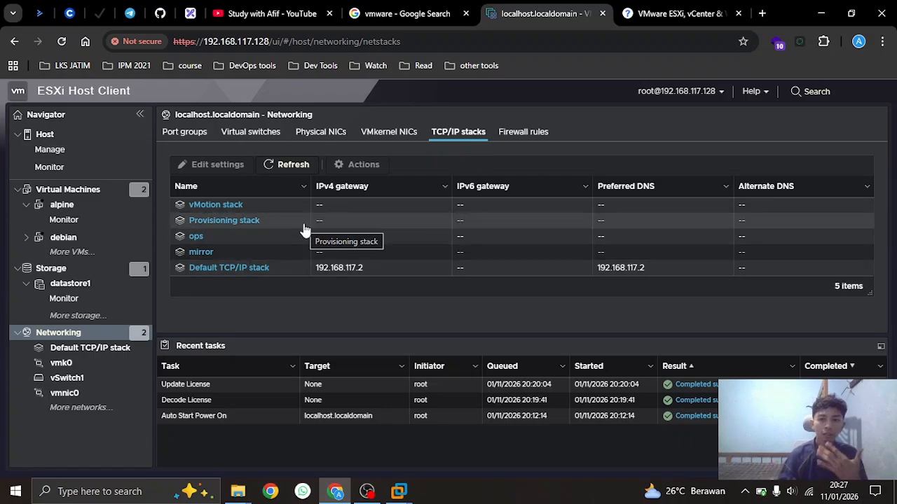
Power on the alpine VM and show its console full screen
{"action": "left_click", "coordinate": [77, 190]}
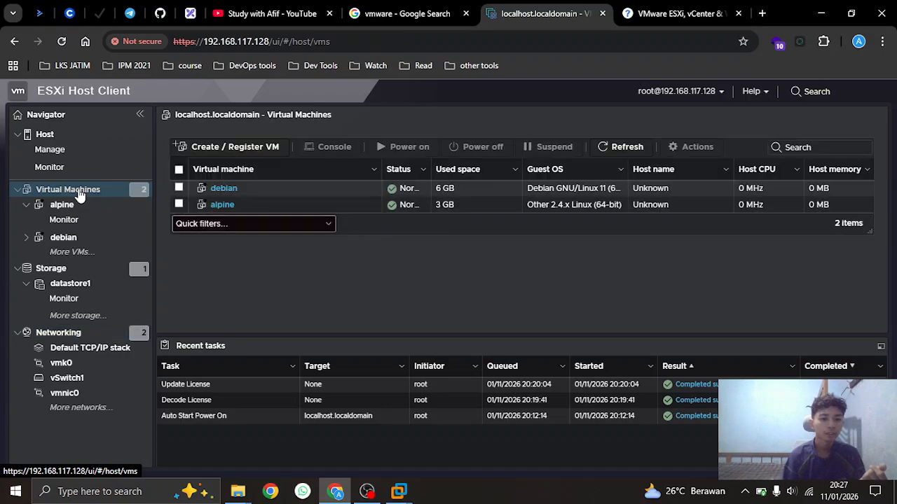
{"action": "left_click", "coordinate": [74, 206]}
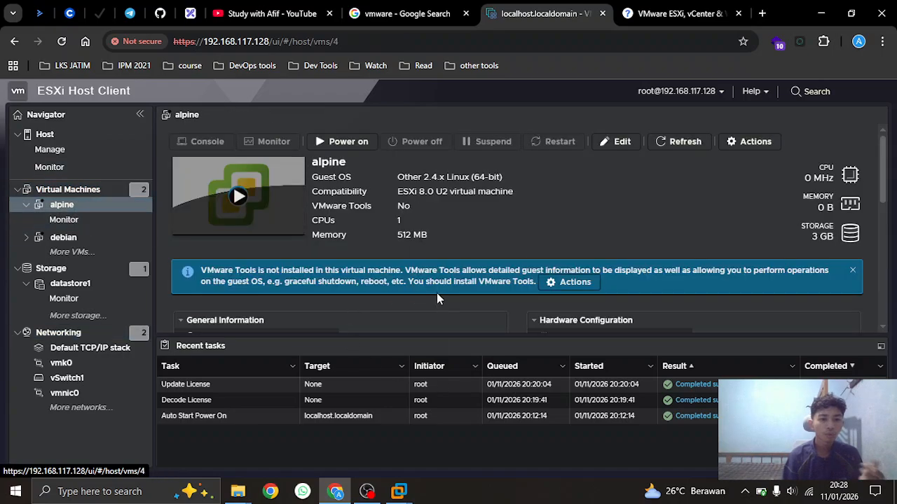
{"action": "left_click", "coordinate": [244, 197]}
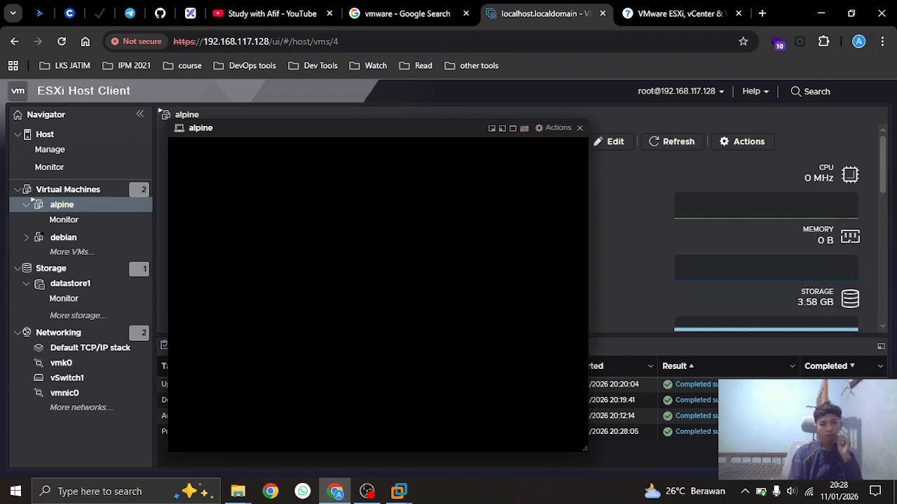
{"action": "left_click", "coordinate": [367, 491]}
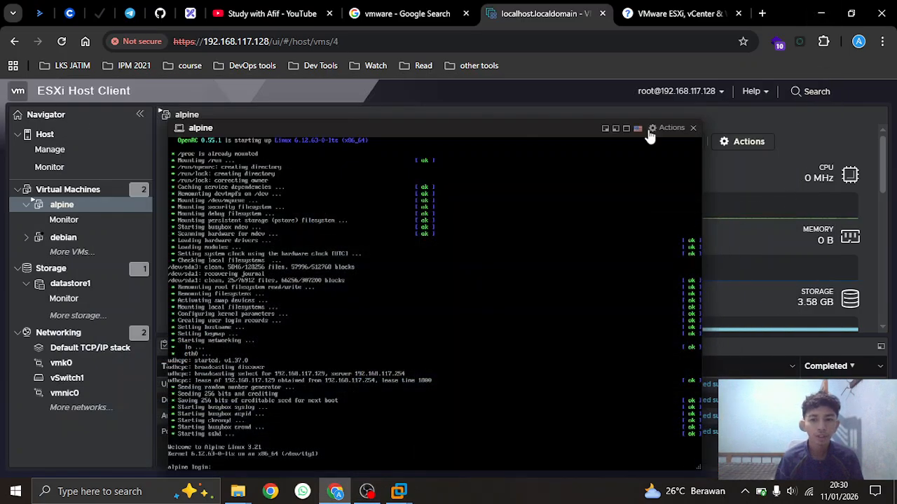
{"action": "left_click", "coordinate": [626, 130]}
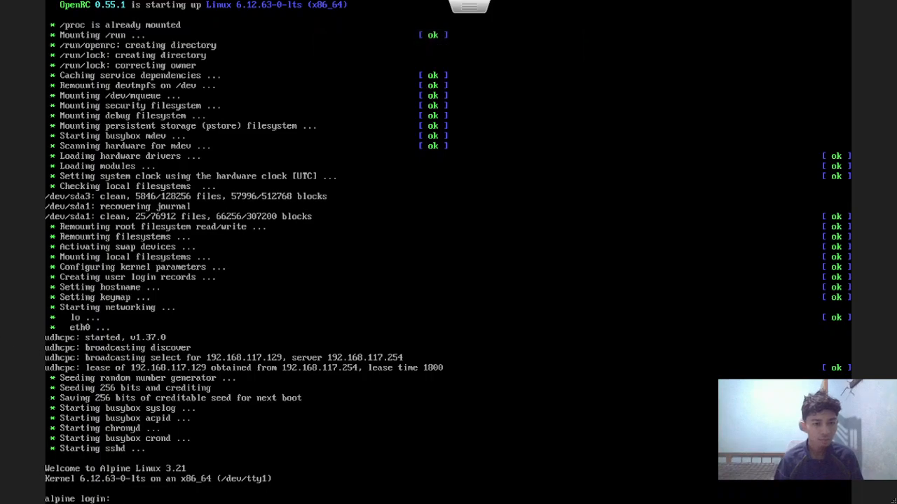
Log in as root and run 'ip a', showing eth0 at 192.168.117.129/24
{"action": "type", "text": "root"}
{"action": "key", "text": "Return"}
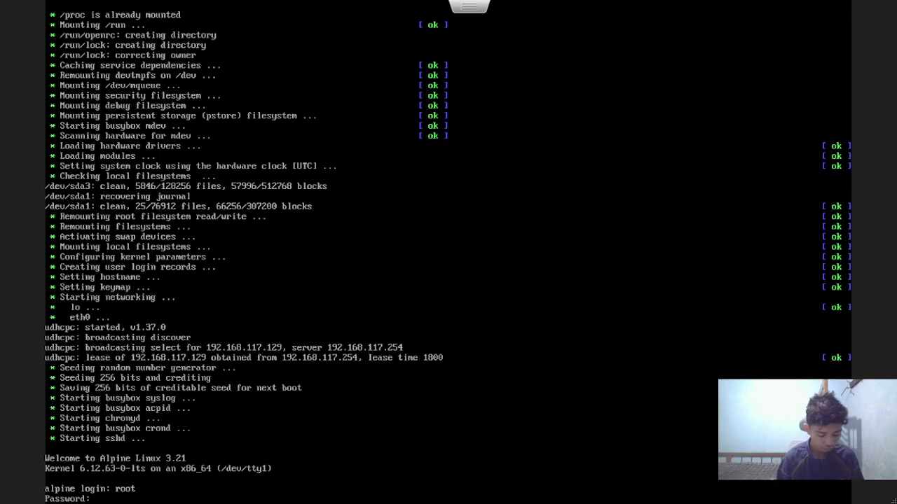
{"action": "key", "text": "Return"}
{"action": "type", "text": "ip a"}
{"action": "key", "text": "Return"}
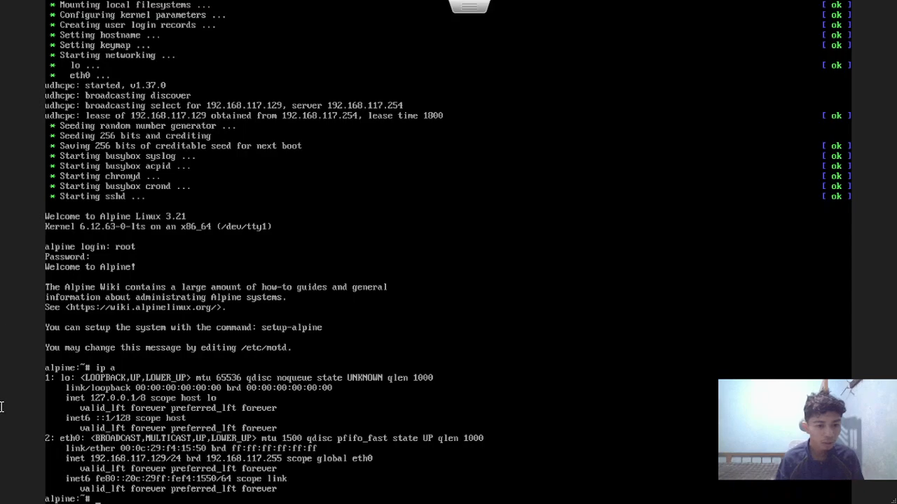
{"action": "key", "text": "Escape"}
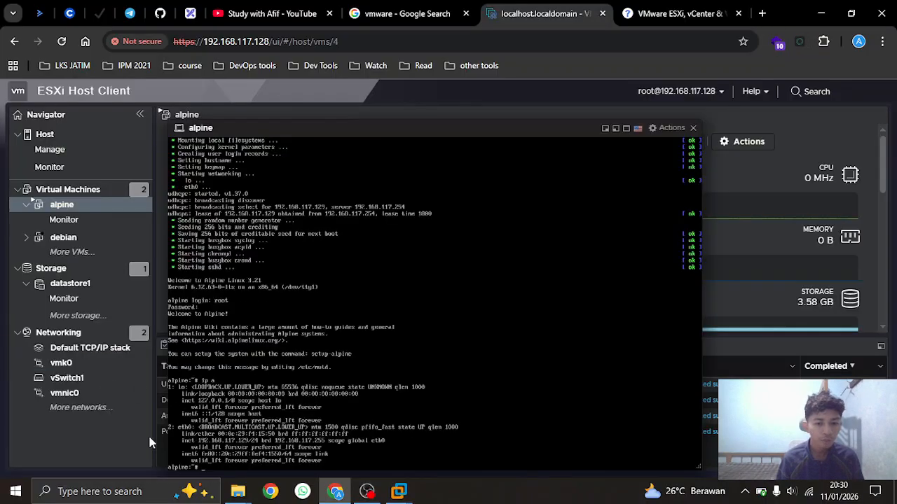
Launch Terminal from Windows search and place its window on the right side
{"action": "left_click", "coordinate": [58, 493]}
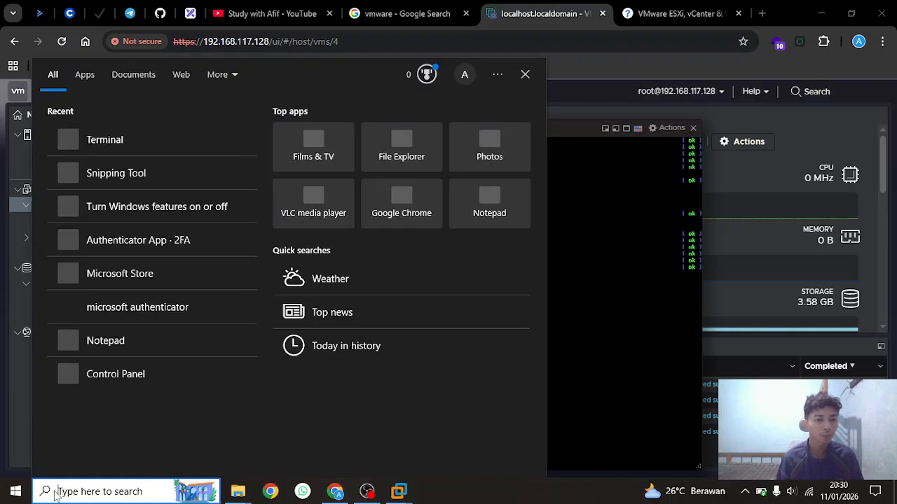
{"action": "type", "text": "term"}
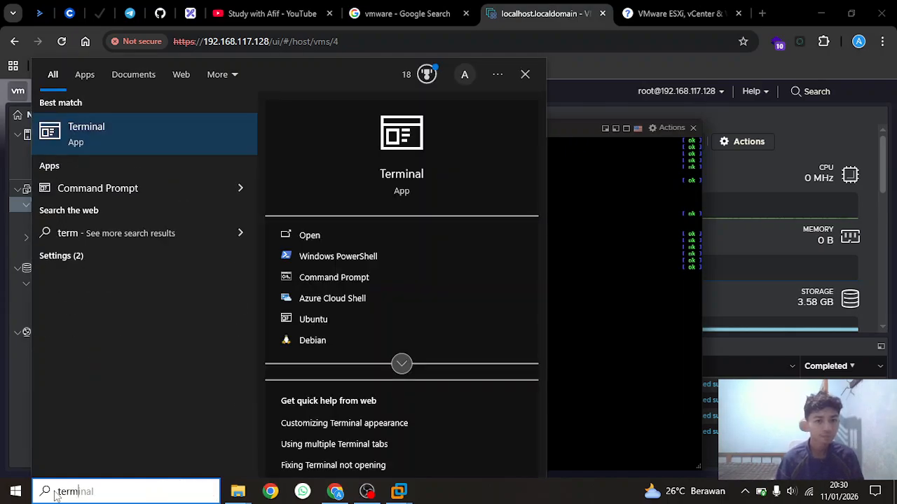
{"action": "key", "text": "Return"}
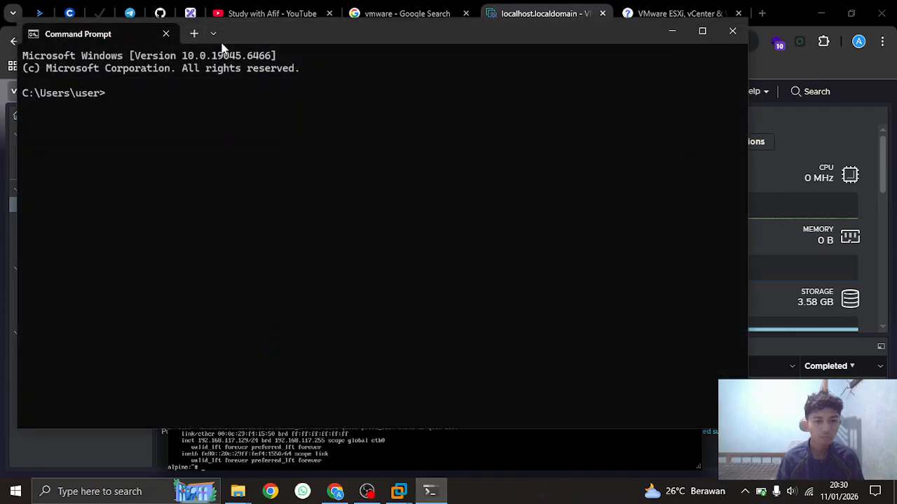
{"action": "left_click_drag", "start_coordinate": [279, 43], "coordinate": [693, 72]}
{"action": "type", "text": "ssh root@192.168.117.129"}
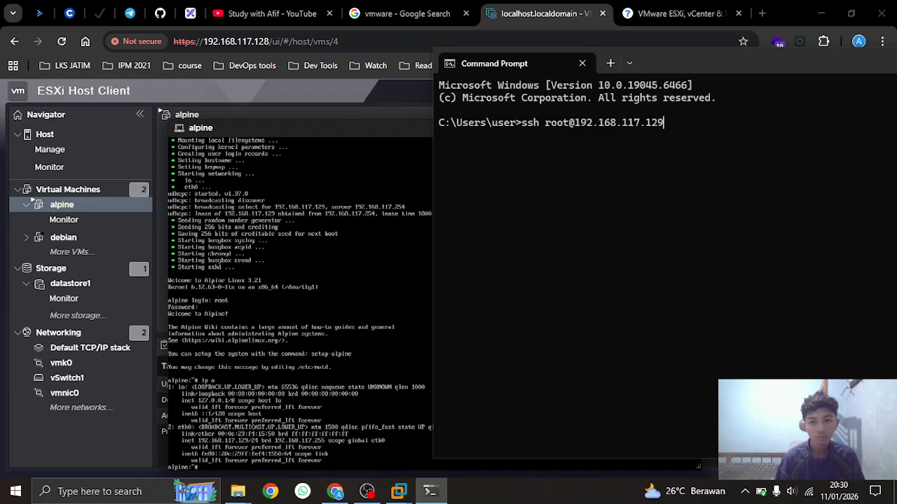
{"action": "key", "text": "Return"}
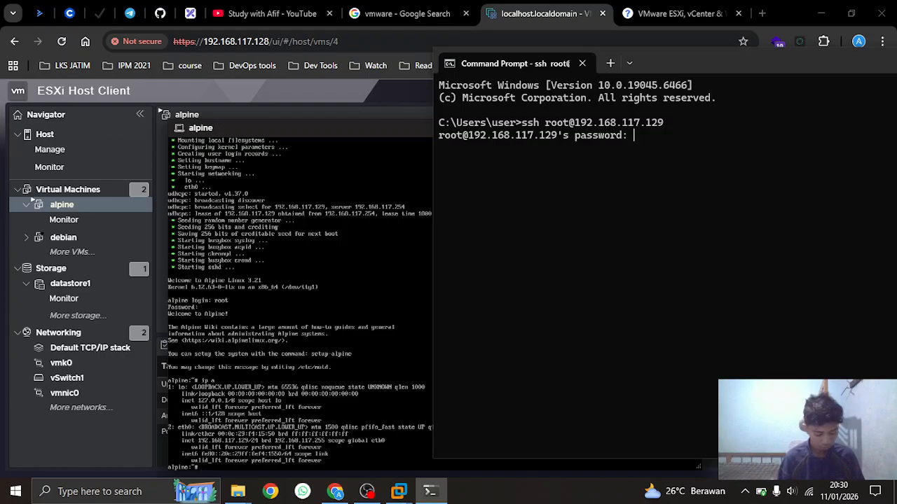
{"action": "key", "text": "Return"}
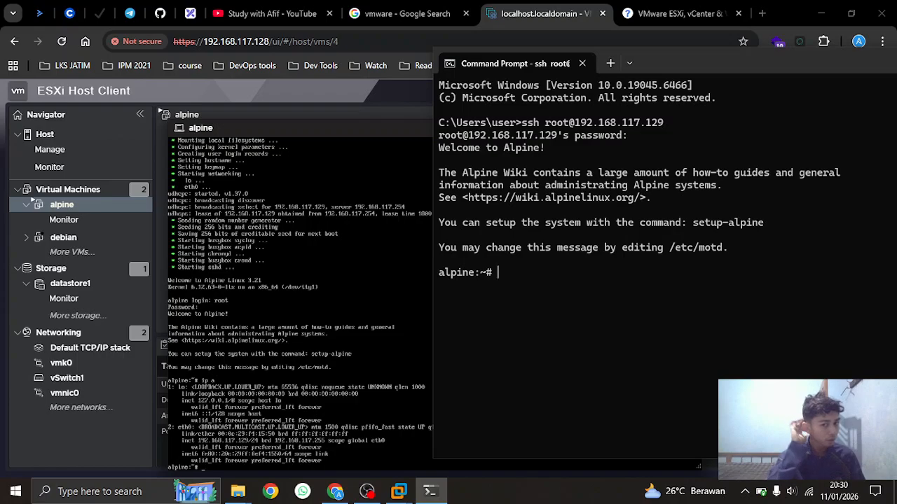
{"action": "type", "text": "exit"}
{"action": "key", "text": "Return"}
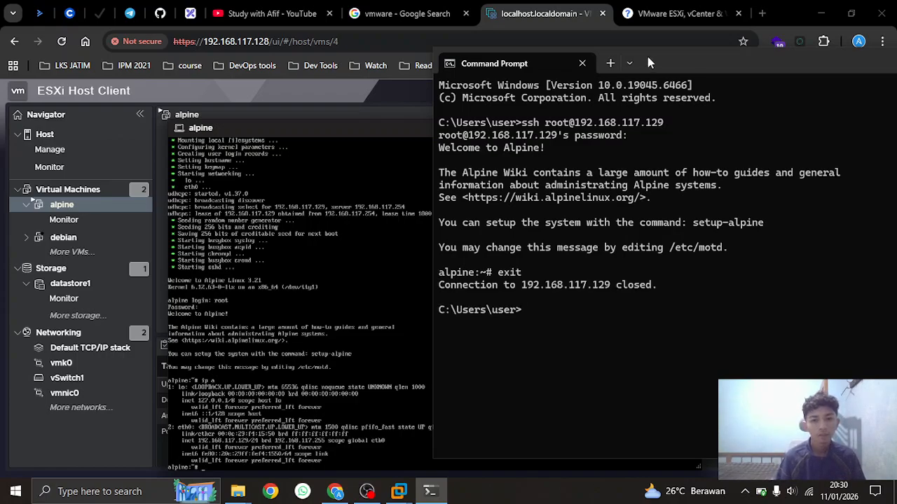
Close the alpine console and power off the alpine VM
{"action": "left_click", "coordinate": [310, 131]}
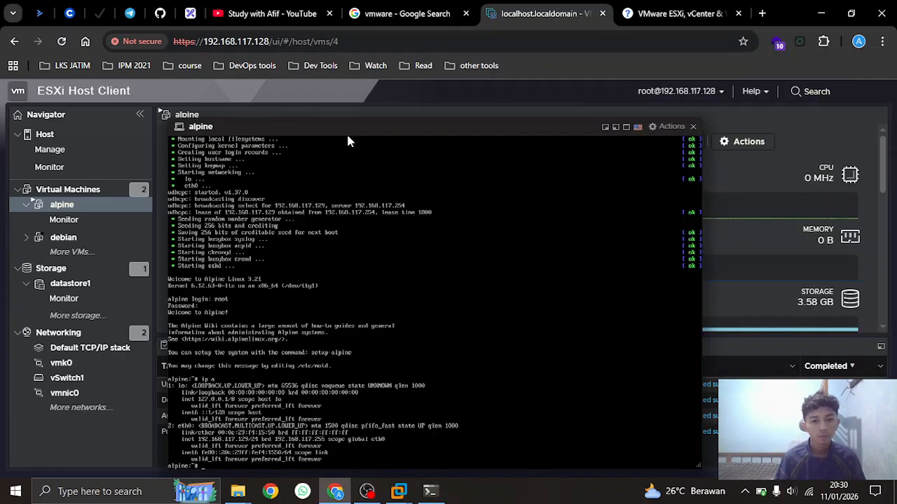
{"action": "left_click", "coordinate": [694, 129]}
{"action": "left_click", "coordinate": [419, 141]}
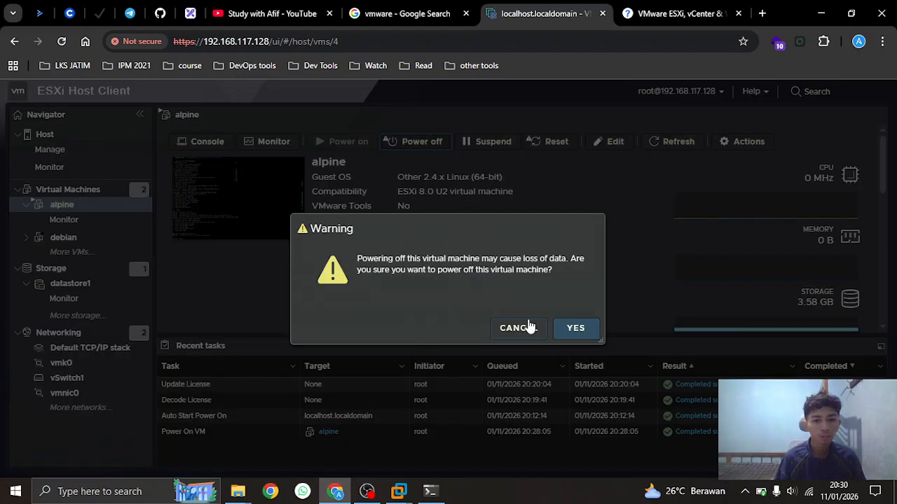
{"action": "left_click", "coordinate": [576, 327]}
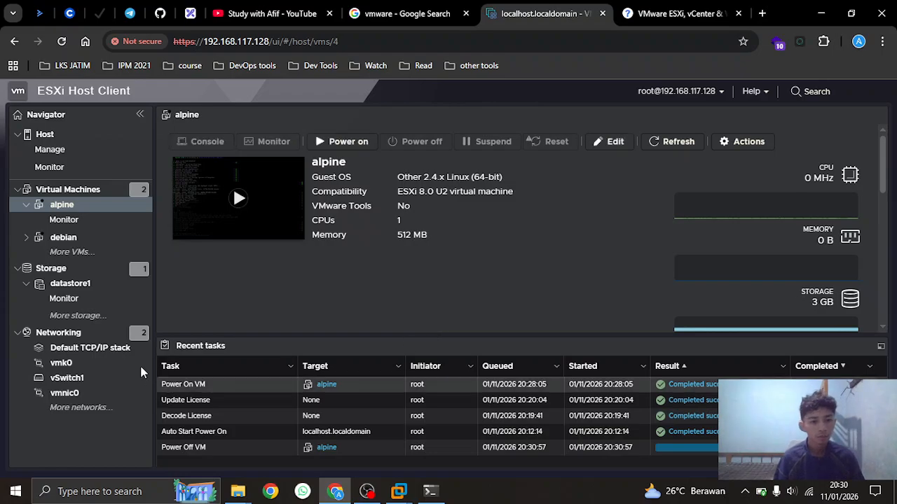
Power on the debian VM and show its console full screen
{"action": "left_click", "coordinate": [67, 238]}
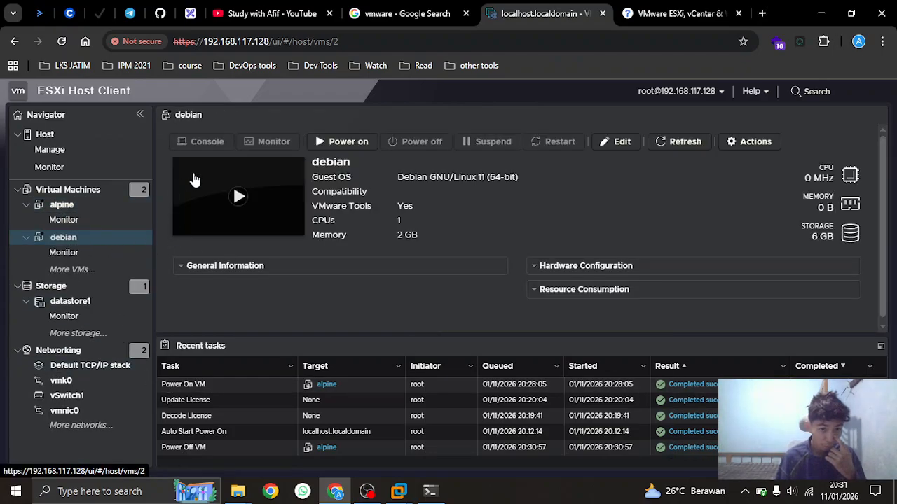
{"action": "left_click", "coordinate": [344, 143]}
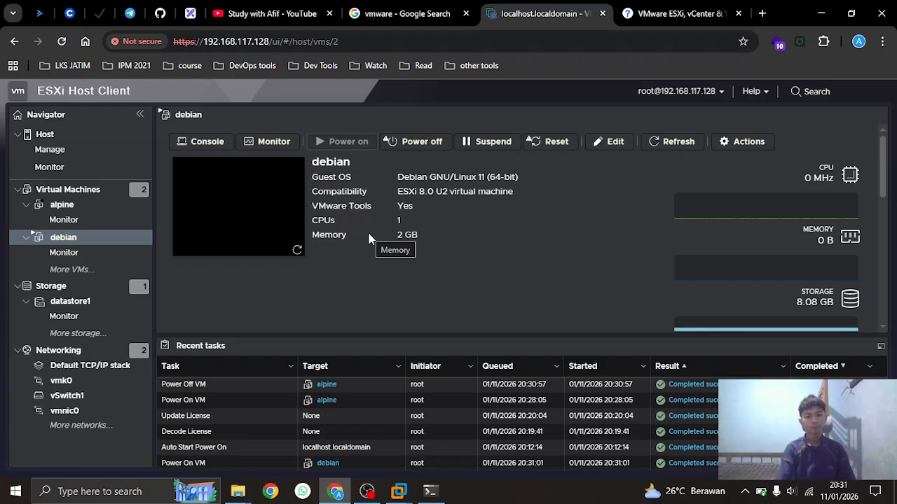
{"action": "left_click", "coordinate": [237, 209]}
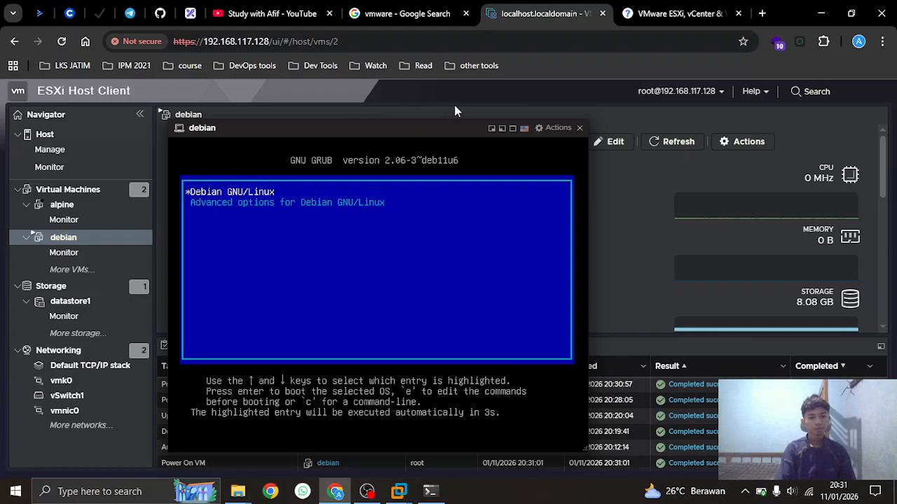
{"action": "left_click", "coordinate": [367, 491]}
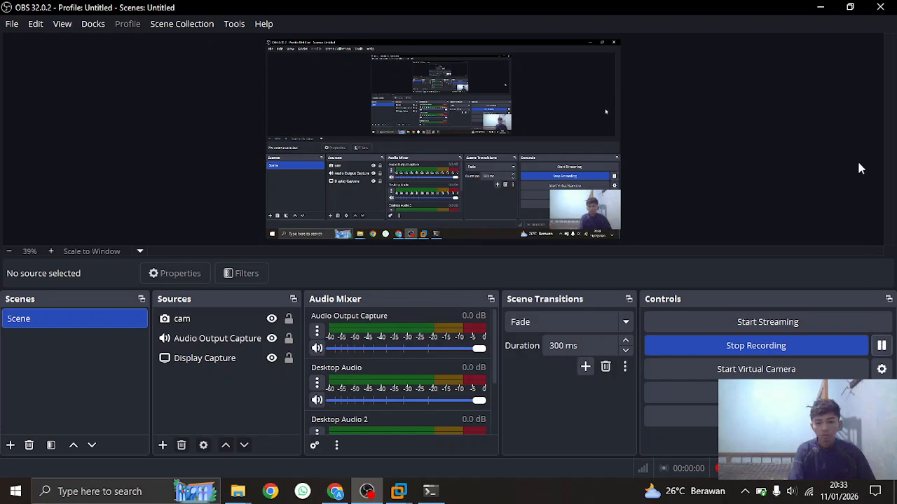
{"action": "left_click", "coordinate": [820, 8]}
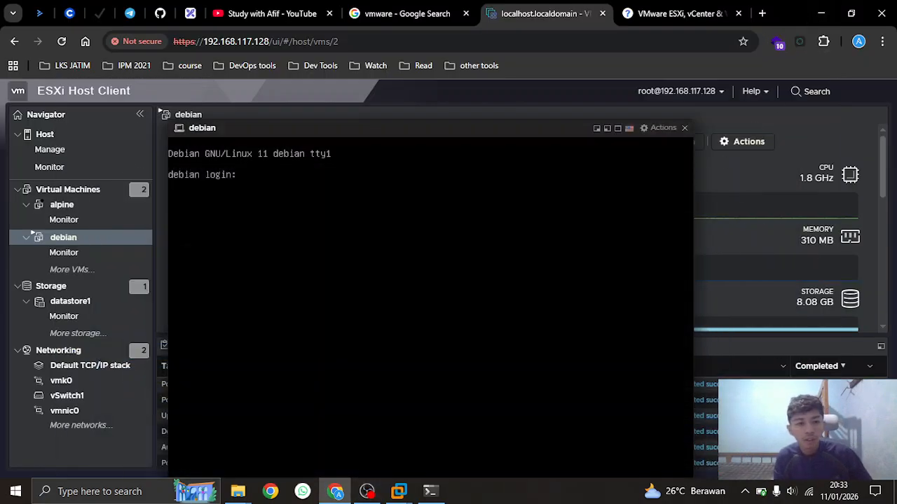
{"action": "left_click", "coordinate": [618, 128]}
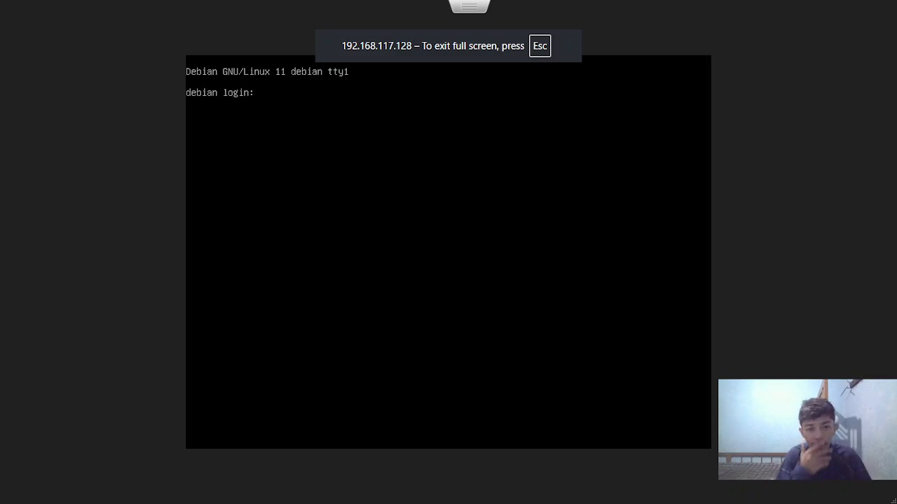
Log in as root and run 'ip a', showing ens192 at 192.168.117.131/24
{"action": "key", "text": "Return"}
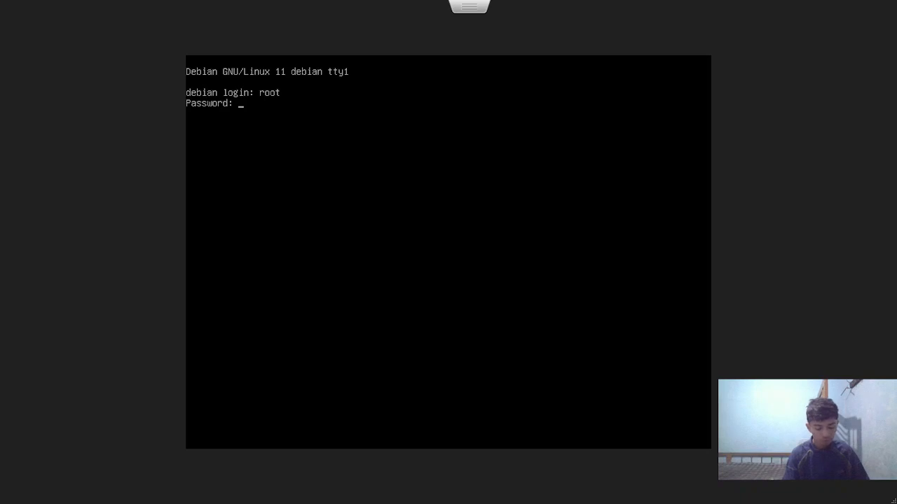
{"action": "key", "text": "Return"}
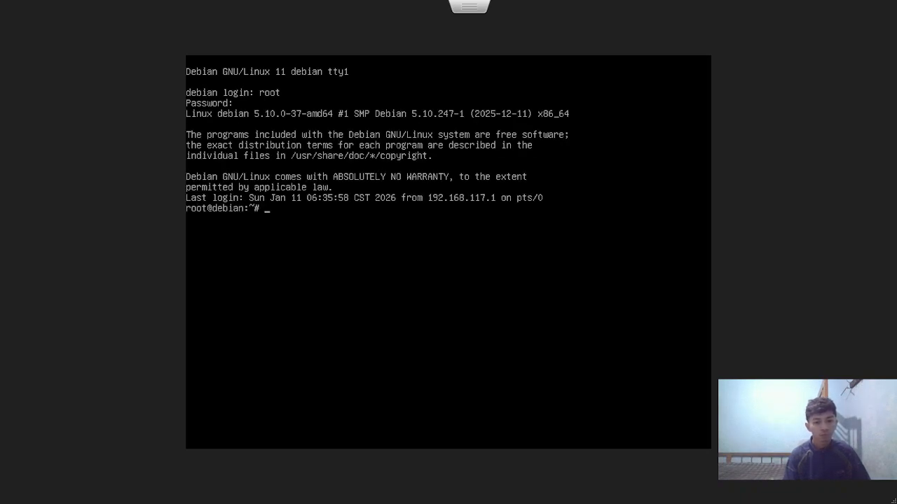
{"action": "key", "text": "Return"}
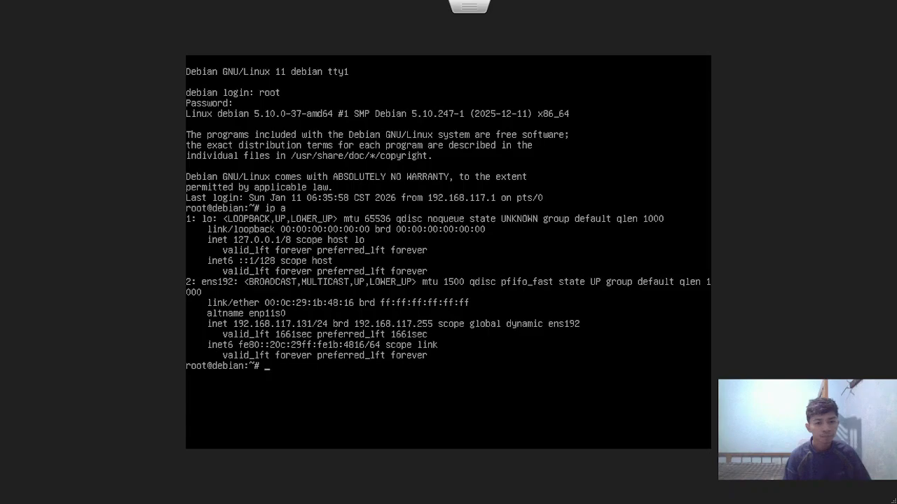
{"action": "key", "text": "Escape"}
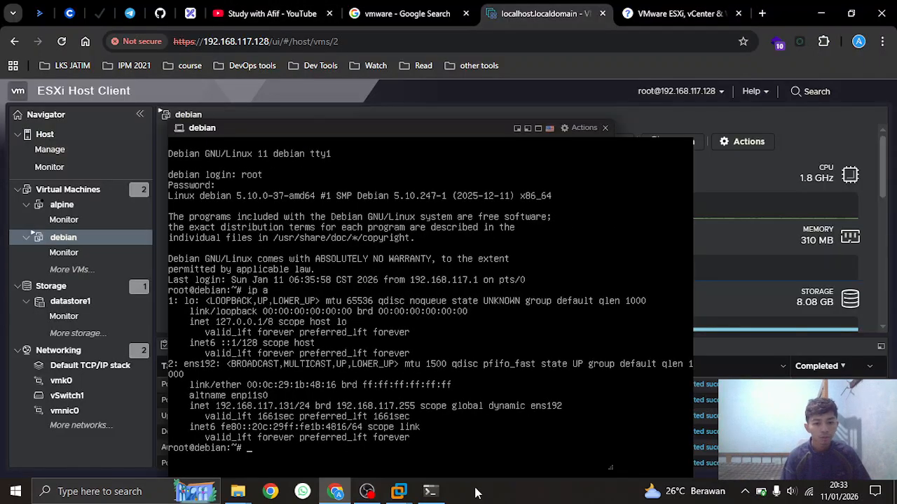
{"action": "left_click", "coordinate": [430, 492]}
{"action": "key", "text": "Up"}
{"action": "key", "text": "BackSpace"}
{"action": "key", "text": "Return"}
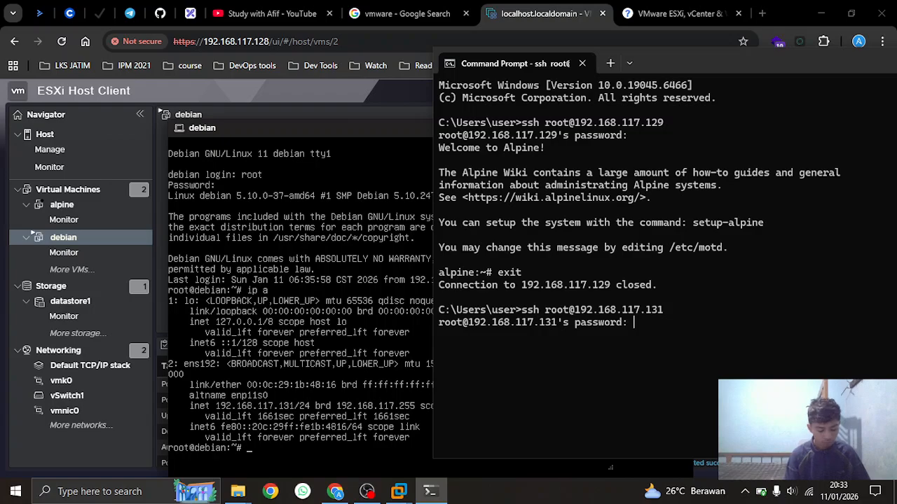
{"action": "key", "text": "Return"}
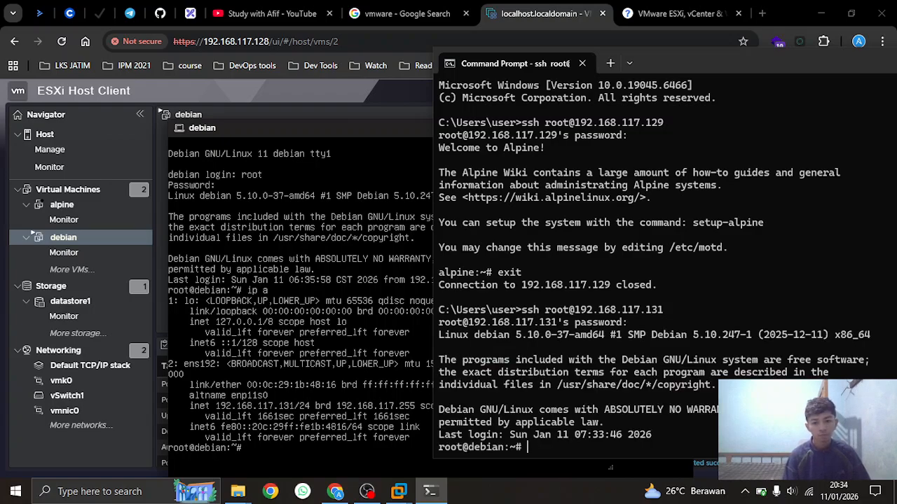
{"action": "key", "text": "Return"}
{"action": "key", "text": "Return"}
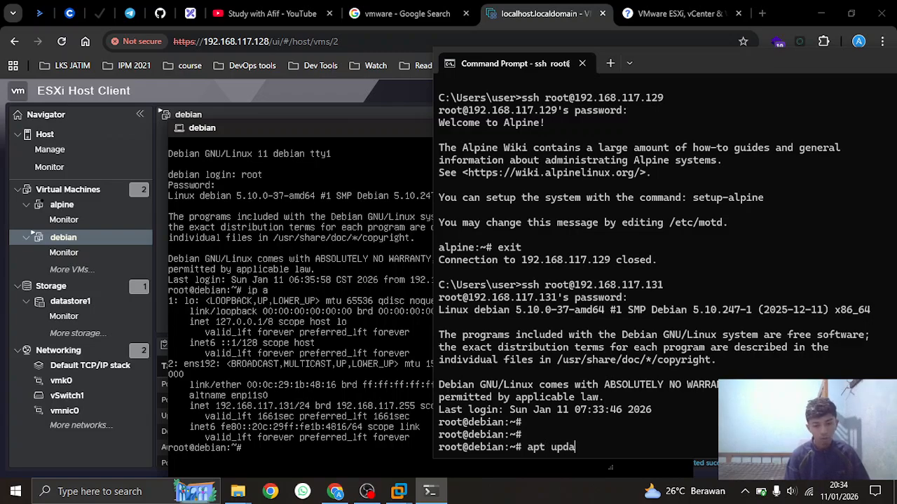
Run apt update, then ping 8.8.8.8 and stop it with Ctrl+C
{"action": "type", "text": "apt update"}
{"action": "key", "text": "Return"}
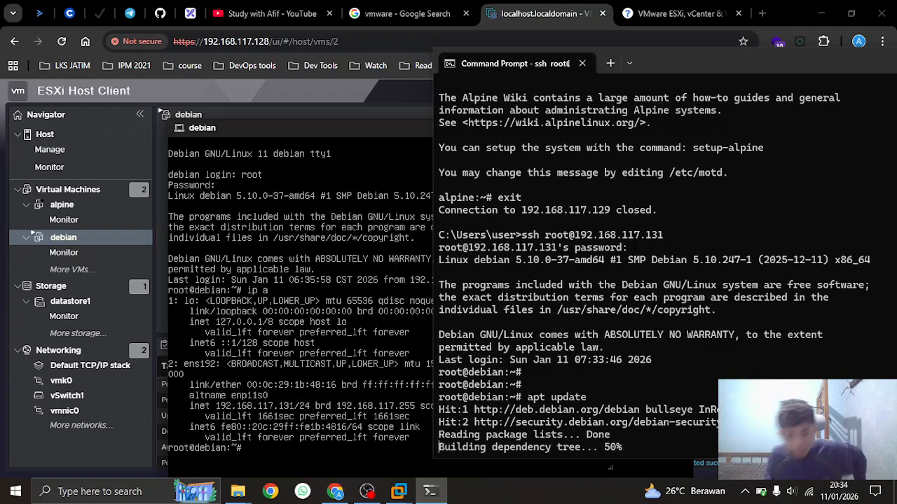
{"action": "key", "text": "Return"}
{"action": "key", "text": "Return"}
{"action": "type", "text": "ping 8.8.8.8"}
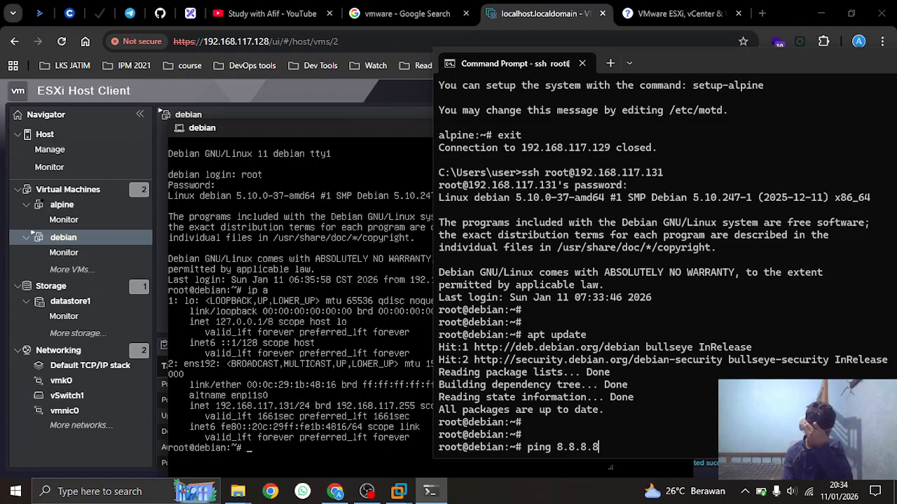
{"action": "key", "text": "Return"}
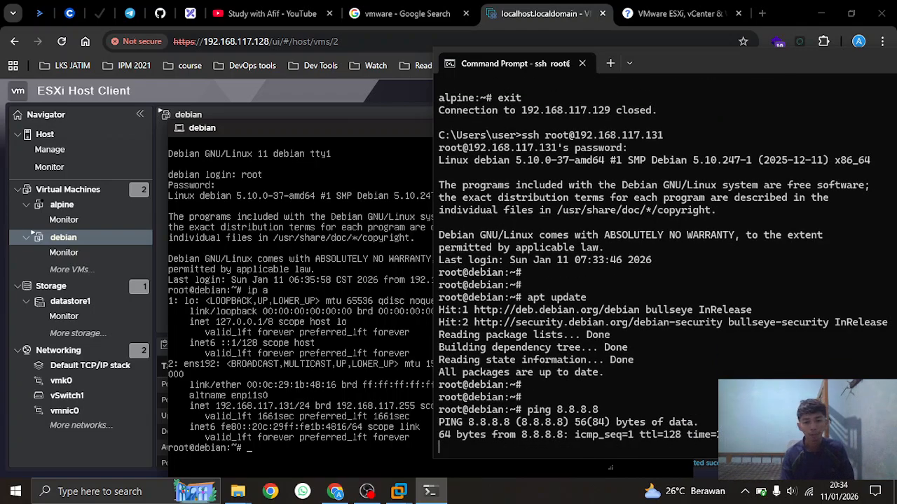
{"action": "key", "text": "ctrl+c"}
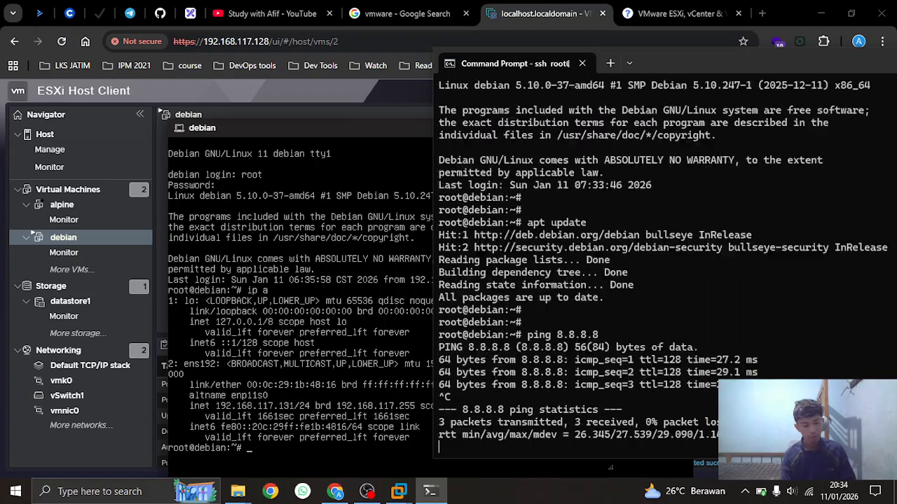
{"action": "key", "text": "Return"}
{"action": "key", "text": "Return"}
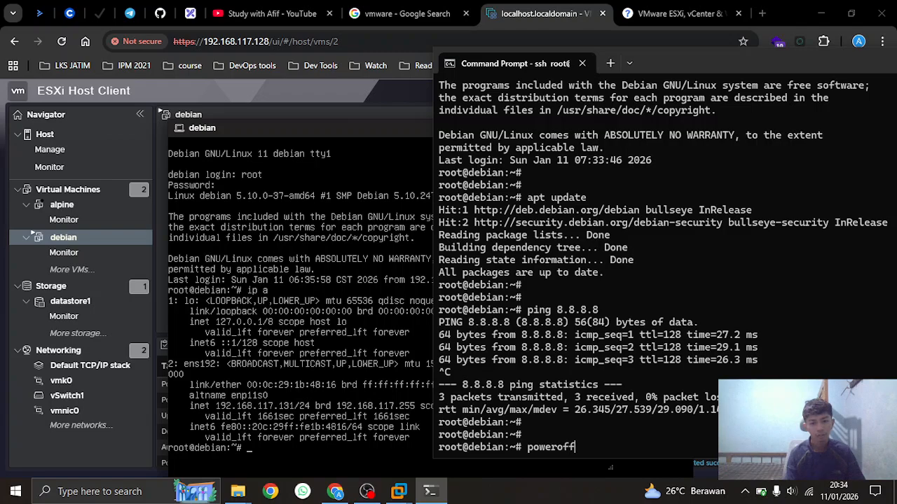
Power off the debian VM with 'poweroff' and close the Command Prompt window
{"action": "type", "text": "poweroff"}
{"action": "key", "text": "Return"}
{"action": "type", "text": "exit"}
{"action": "key", "text": "Return"}
{"action": "key", "text": "ctrl+d"}
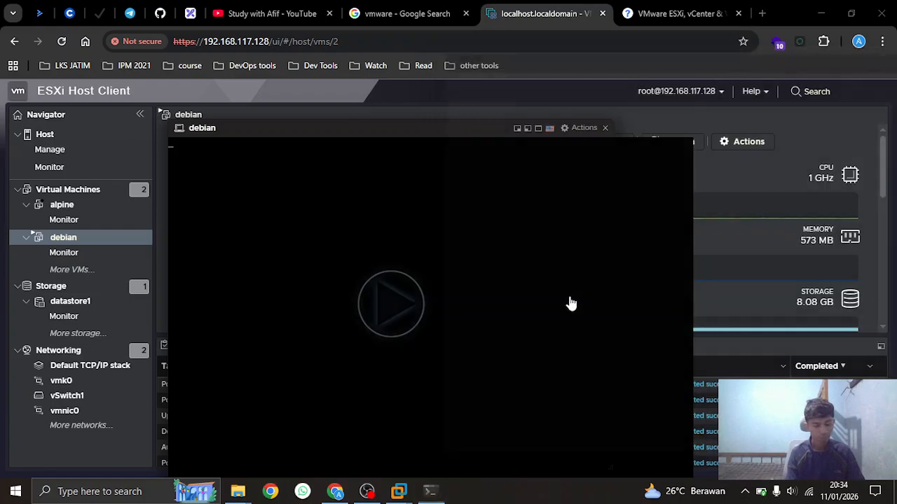
Close the debian console and confirm Shut down for the localhost.localdomain ESXi host
{"action": "left_click", "coordinate": [604, 128]}
{"action": "left_click", "coordinate": [27, 190]}
{"action": "left_click", "coordinate": [44, 134]}
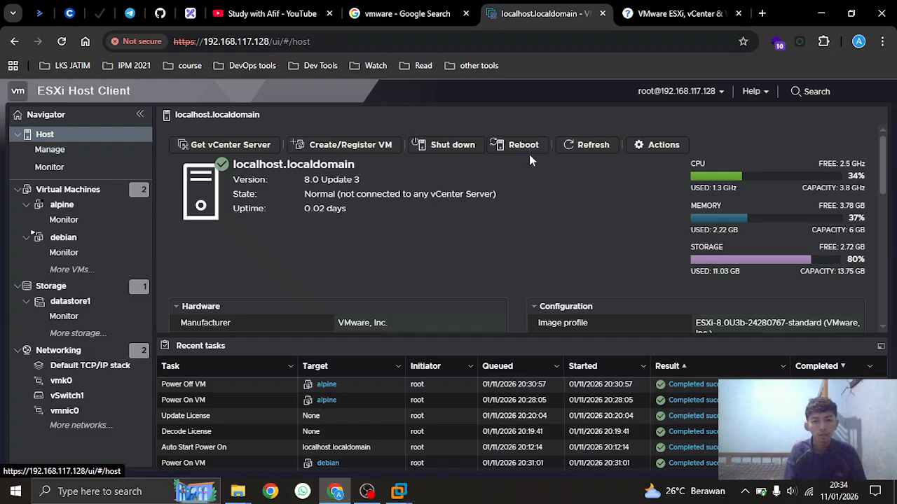
{"action": "left_click", "coordinate": [442, 145]}
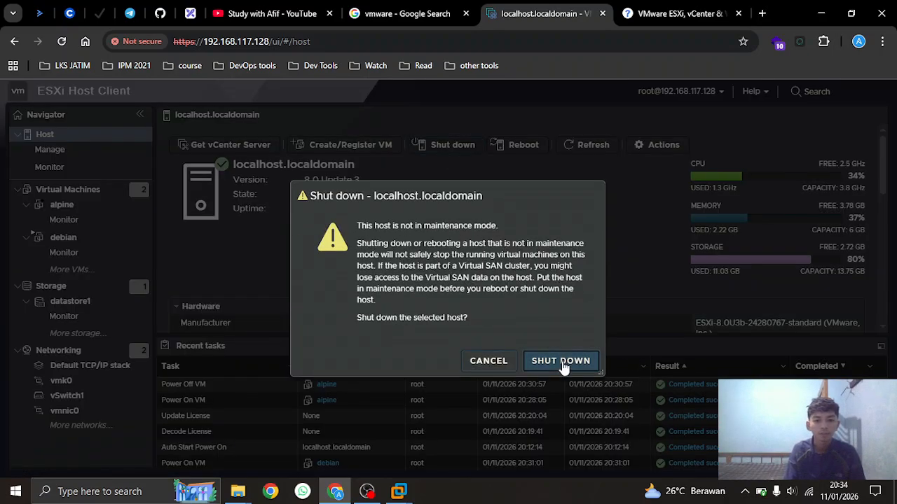
{"action": "left_click", "coordinate": [561, 360]}
Move the ESXi keys tab first, close the ESXi login tab, and bring up Workstation's ESXi 8 window
{"action": "left_click", "coordinate": [707, 20]}
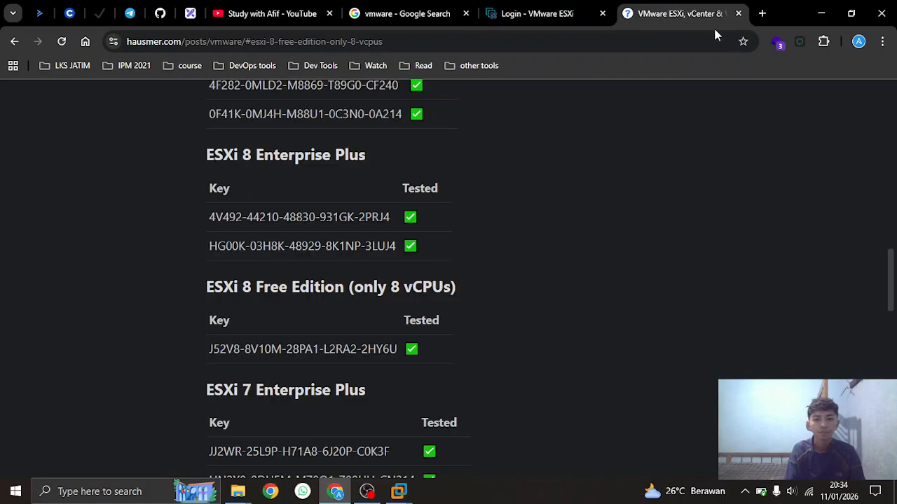
{"action": "left_click", "coordinate": [759, 14]}
{"action": "left_click_drag", "start_coordinate": [565, 10], "coordinate": [259, 10]}
{"action": "left_click", "coordinate": [588, 14]}
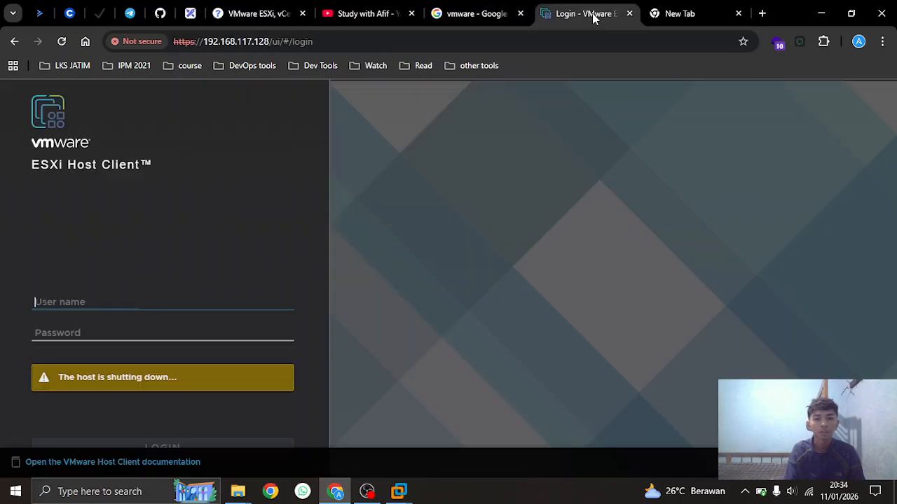
{"action": "left_click", "coordinate": [629, 14]}
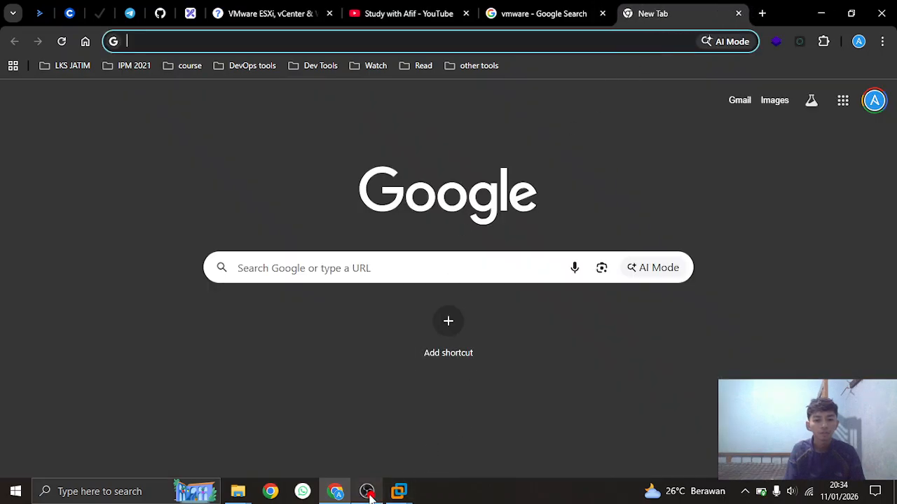
{"action": "left_click", "coordinate": [398, 491]}
{"action": "left_click", "coordinate": [454, 420]}
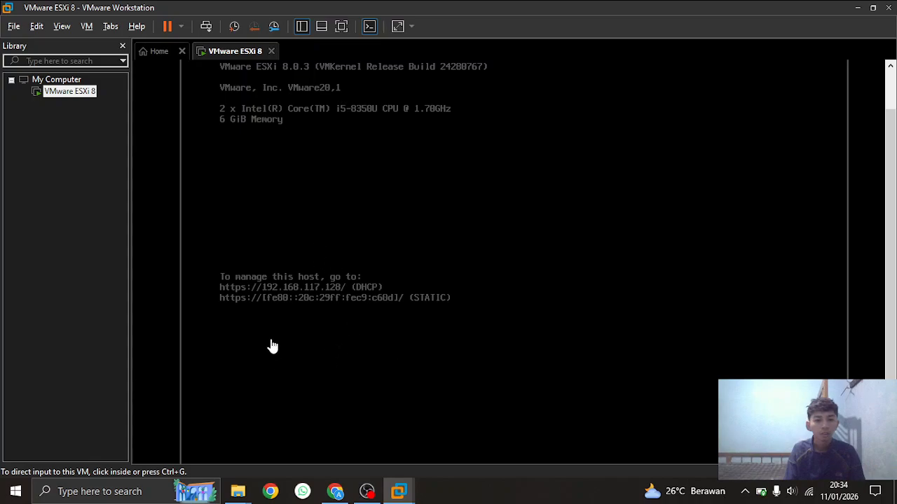
Bring VMware Workstation back into view and close the VMware ESXi 8 tab
{"action": "left_click", "coordinate": [367, 491]}
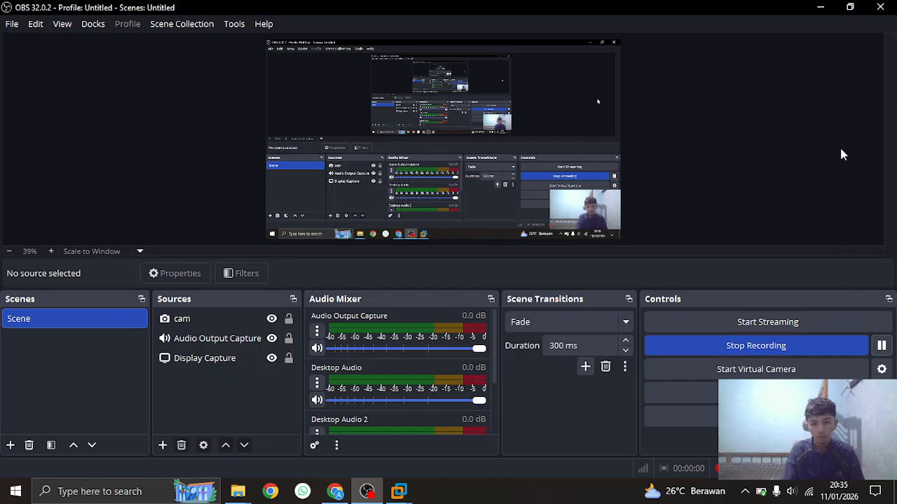
{"action": "left_click", "coordinate": [820, 7]}
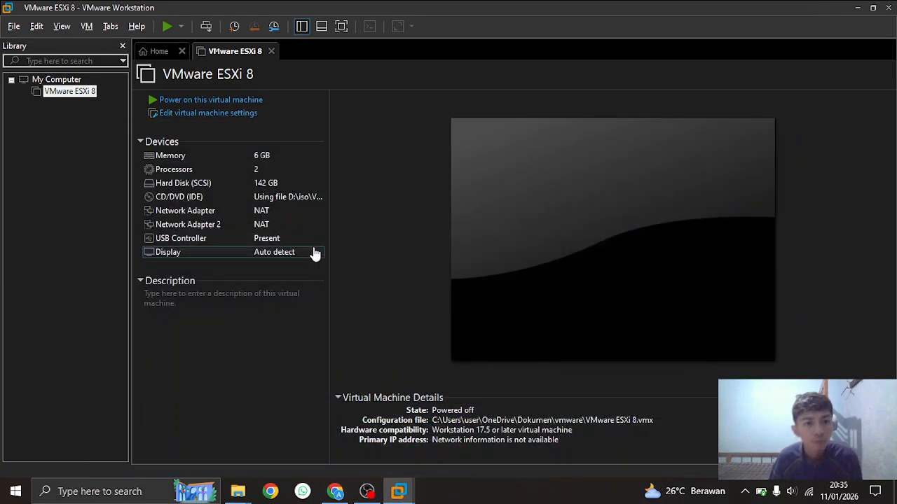
{"action": "left_click", "coordinate": [271, 52]}
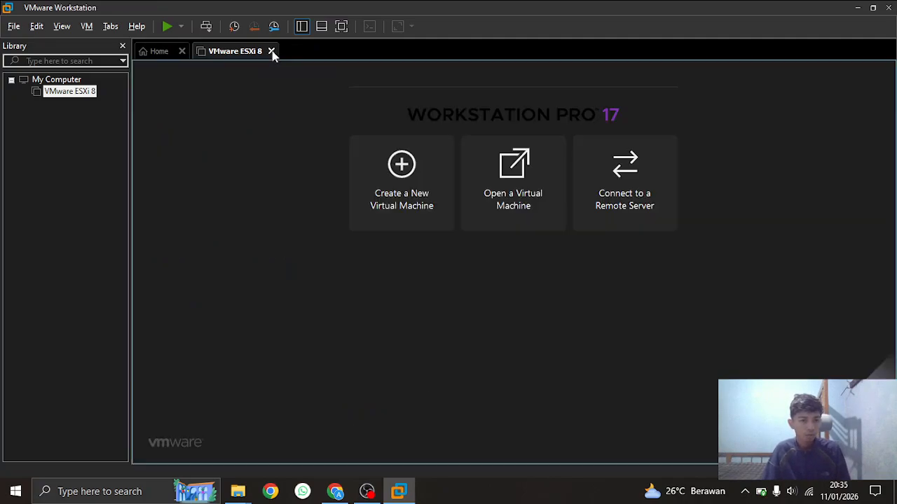
Remove the VMware ESXi 8 entry from the Workstation library, confirm, and close Workstation
{"action": "right_click", "coordinate": [66, 91]}
{"action": "left_click", "coordinate": [14, 154]}
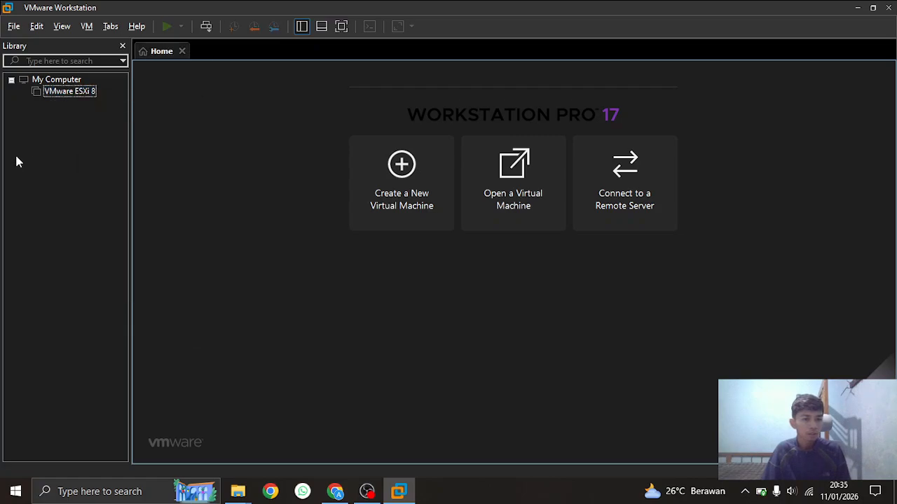
{"action": "right_click", "coordinate": [65, 96]}
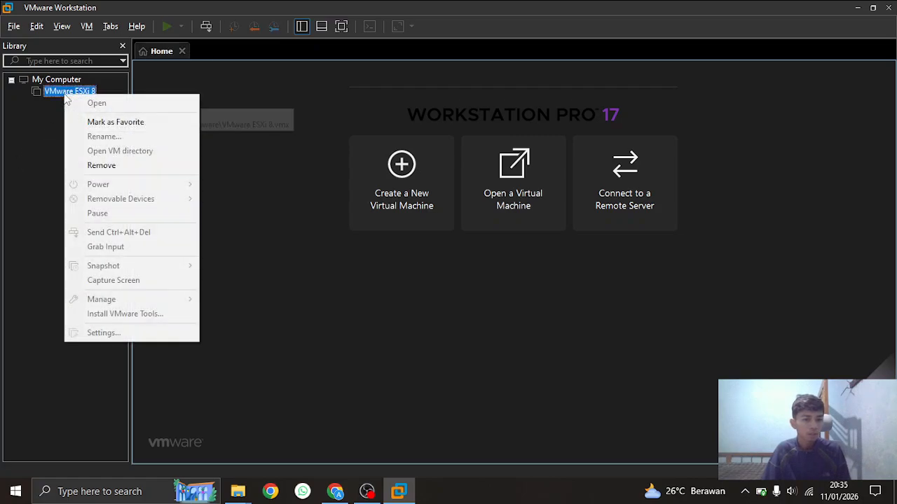
{"action": "left_click", "coordinate": [100, 166]}
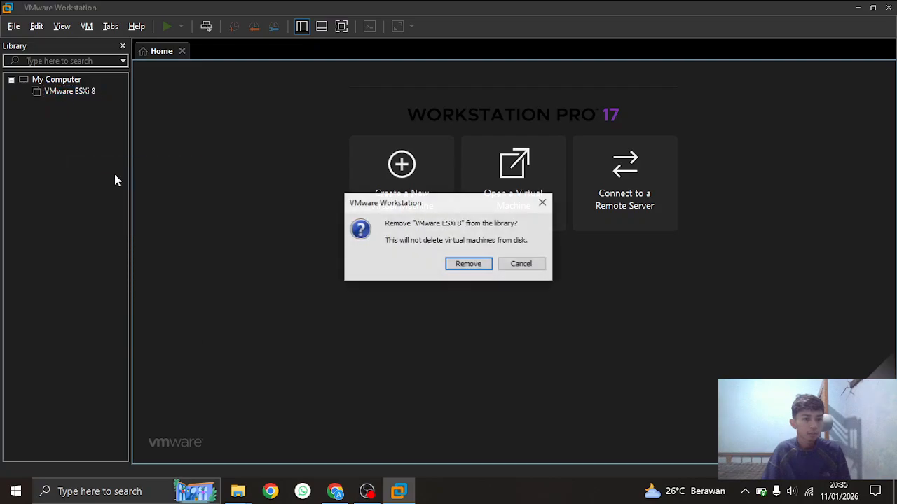
{"action": "left_click", "coordinate": [468, 264]}
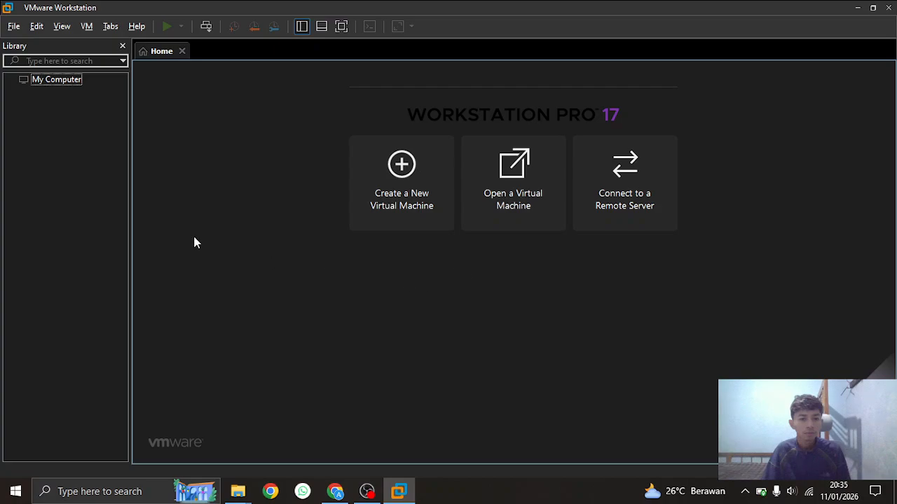
{"action": "left_click", "coordinate": [889, 8]}
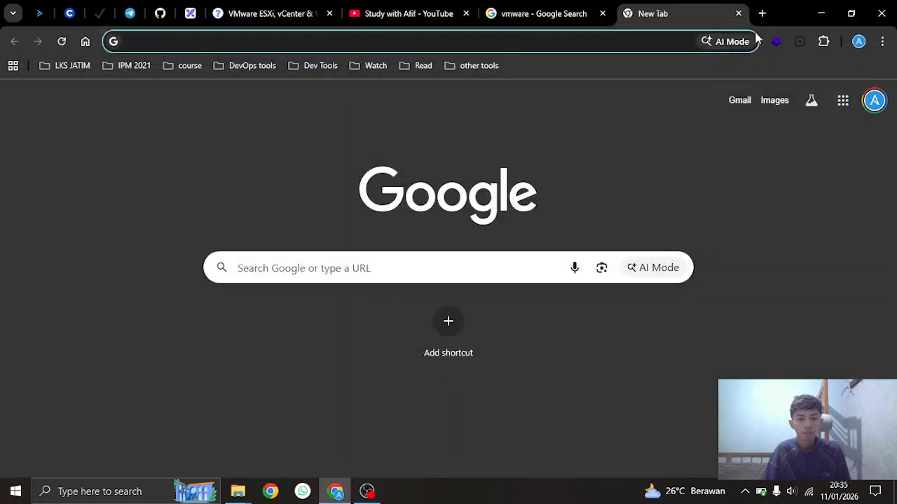
Start a new VM from the ESXi installer ISO, keeping the default name and 142 GB disk
{"action": "left_click", "coordinate": [821, 14]}
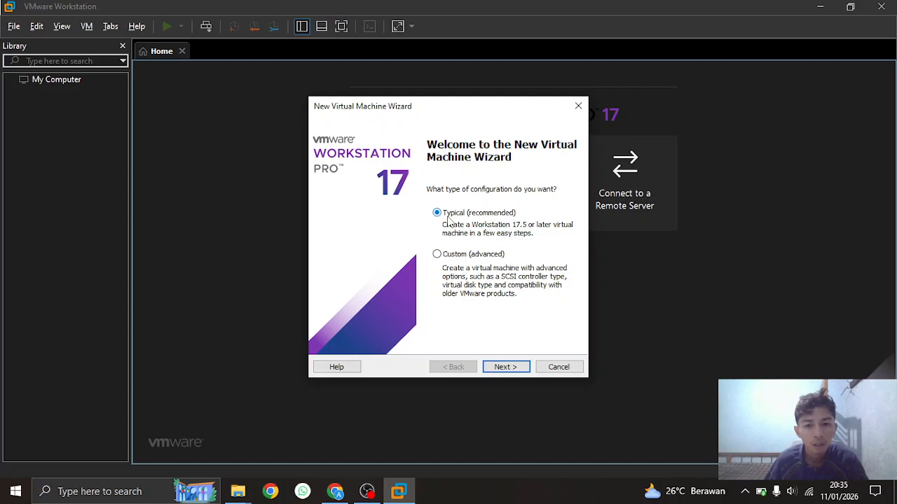
{"action": "left_click", "coordinate": [506, 366]}
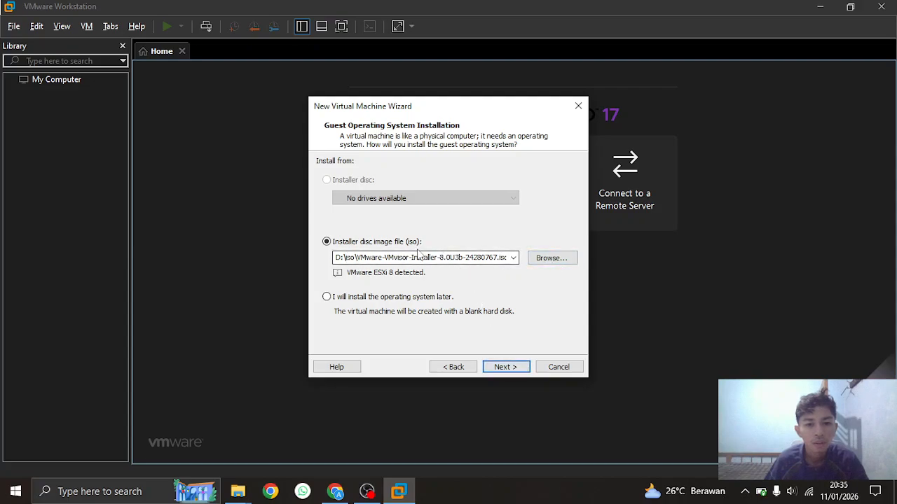
{"action": "left_click", "coordinate": [551, 258]}
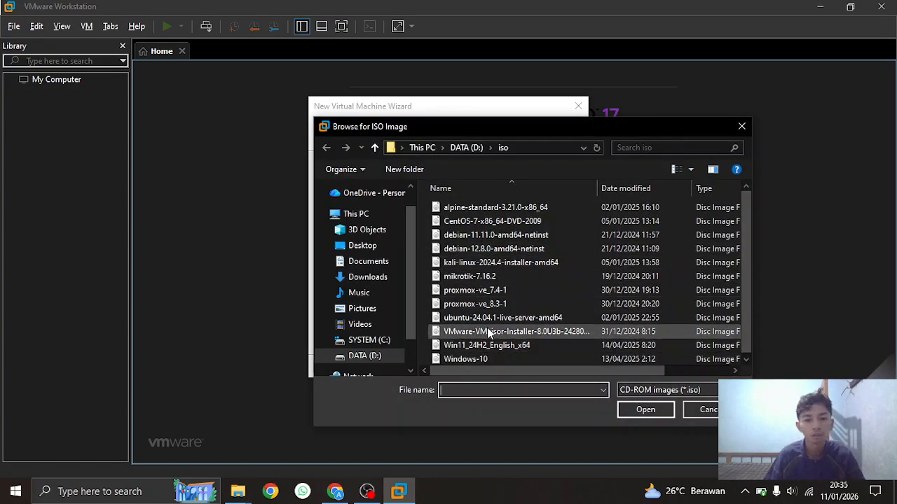
{"action": "left_click", "coordinate": [488, 334]}
{"action": "left_click", "coordinate": [645, 412]}
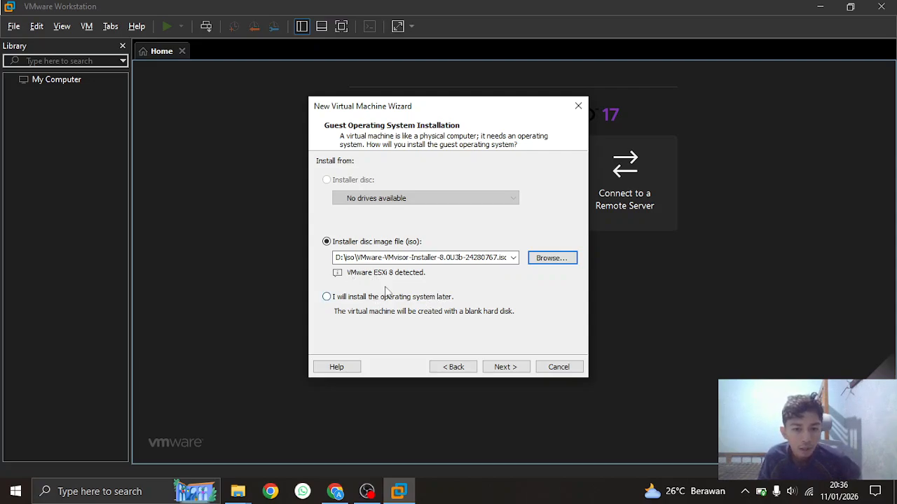
{"action": "left_click", "coordinate": [503, 367]}
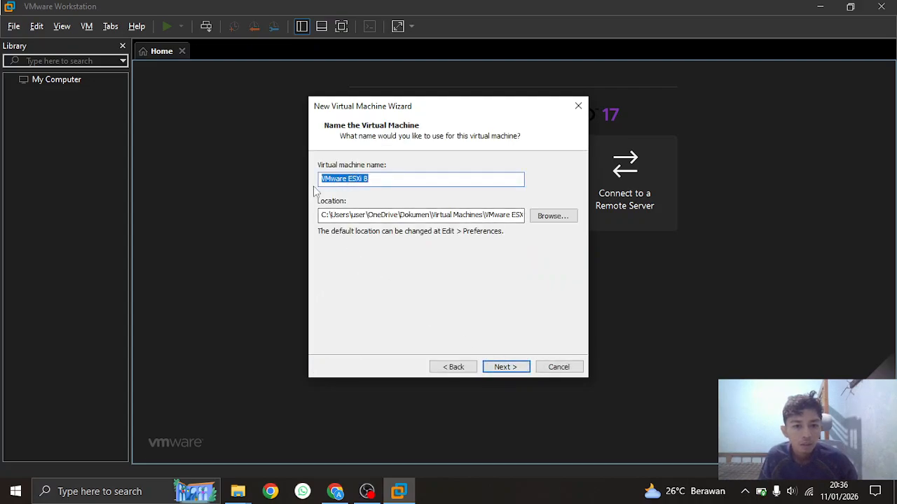
{"action": "left_click", "coordinate": [506, 367]}
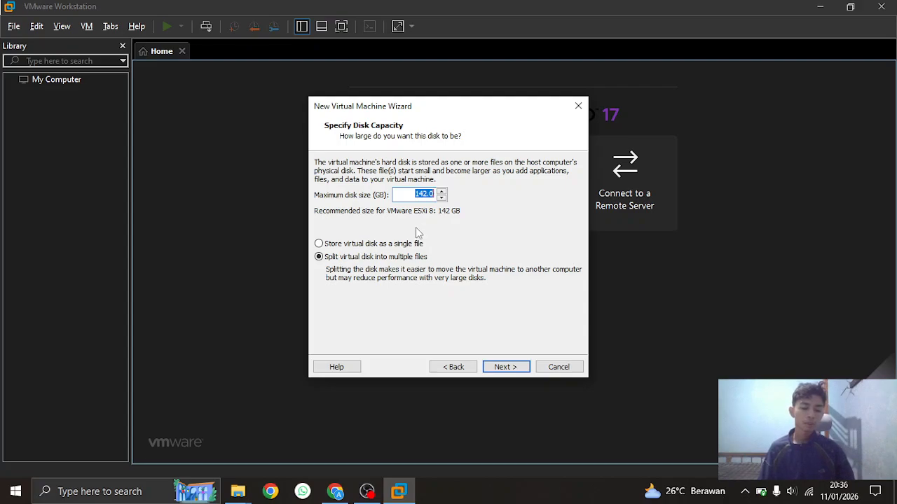
{"action": "left_click", "coordinate": [505, 367]}
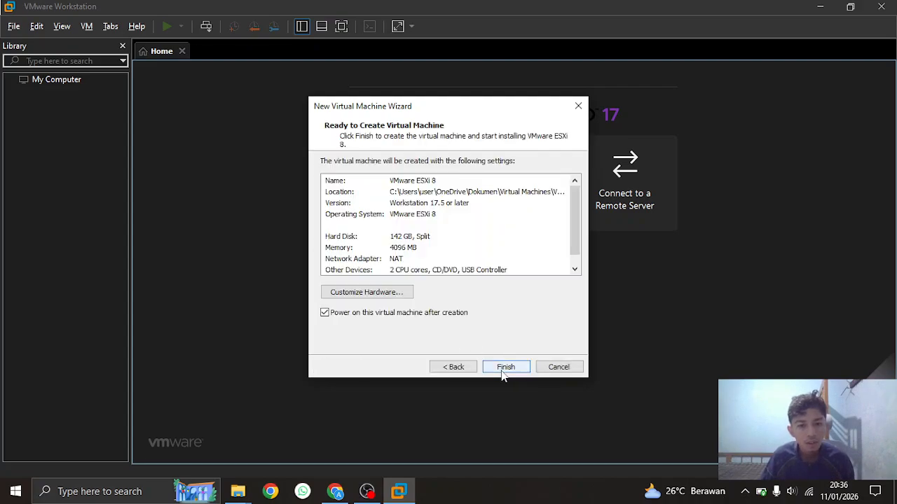
Review the hardware, confirming 4 GB memory and NAT networking, then finish creating the VM
{"action": "scroll", "coordinate": [490, 238], "scroll_direction": "down", "scroll_amount": 1}
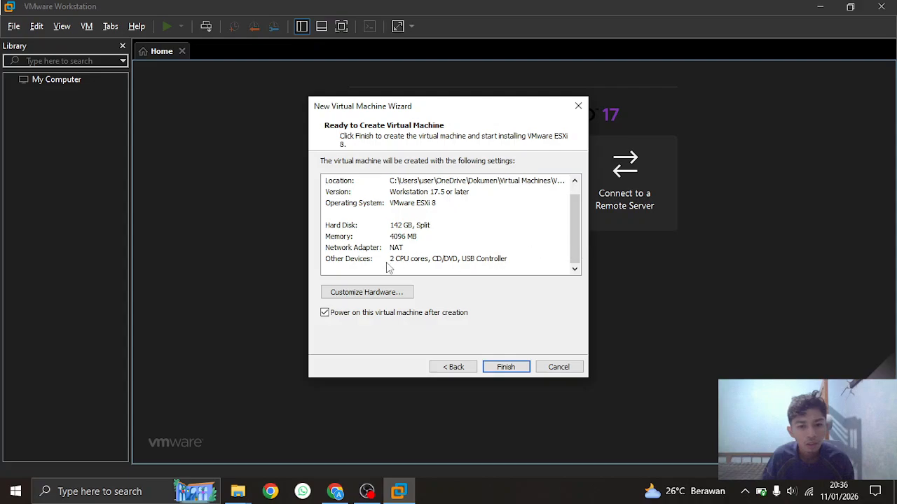
{"action": "scroll", "coordinate": [428, 242], "scroll_direction": "up", "scroll_amount": 1}
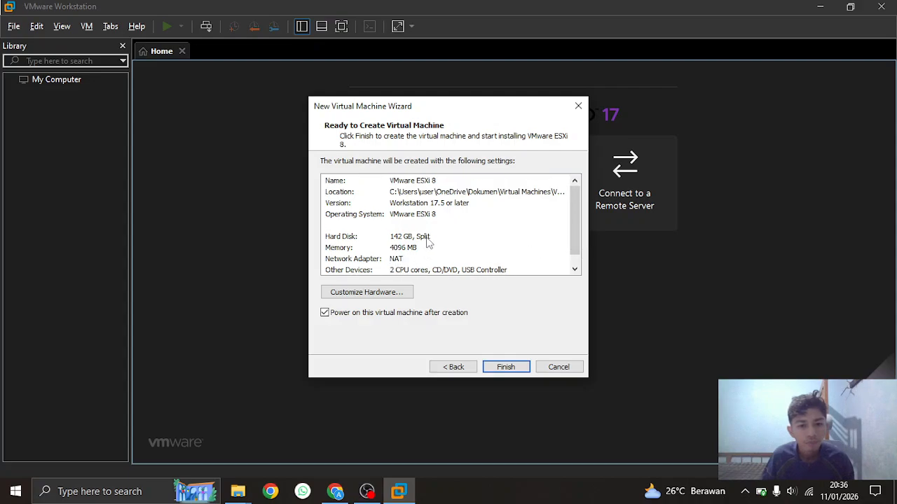
{"action": "scroll", "coordinate": [428, 243], "scroll_direction": "down", "scroll_amount": 1}
{"action": "scroll", "coordinate": [428, 243], "scroll_direction": "up", "scroll_amount": 1}
{"action": "left_click", "coordinate": [388, 295]}
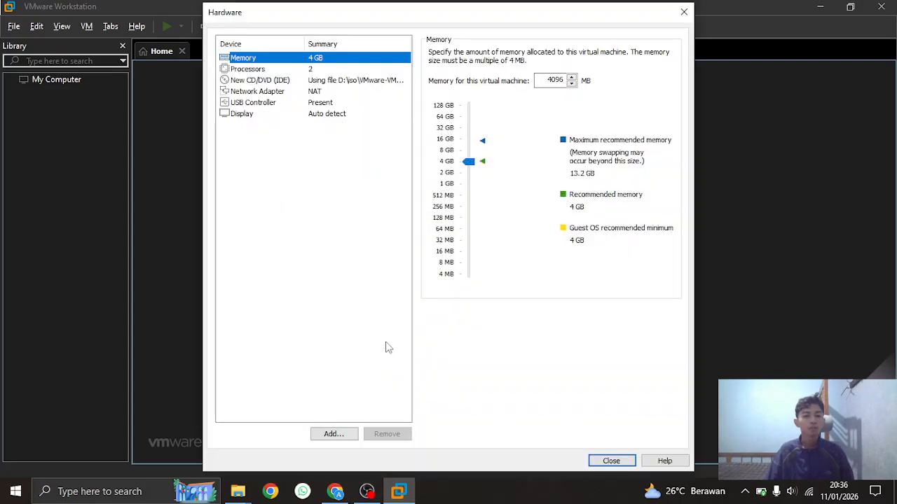
{"action": "left_click", "coordinate": [273, 92]}
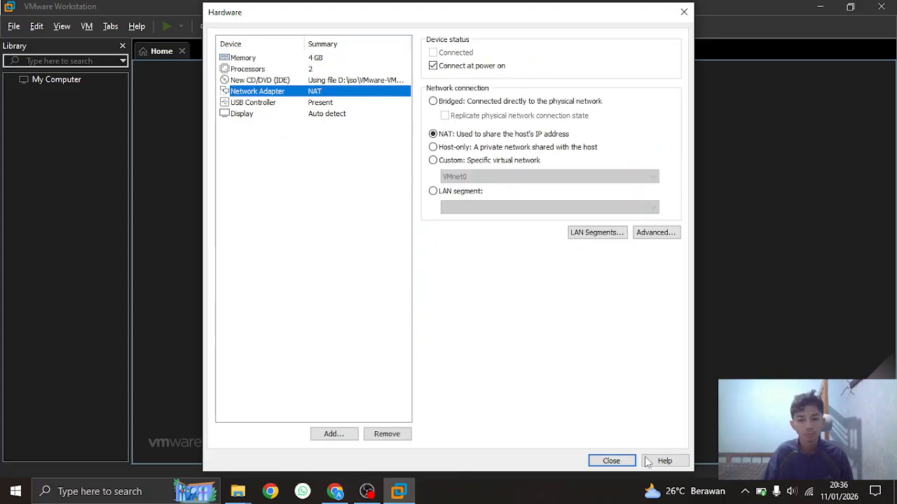
{"action": "left_click", "coordinate": [600, 457]}
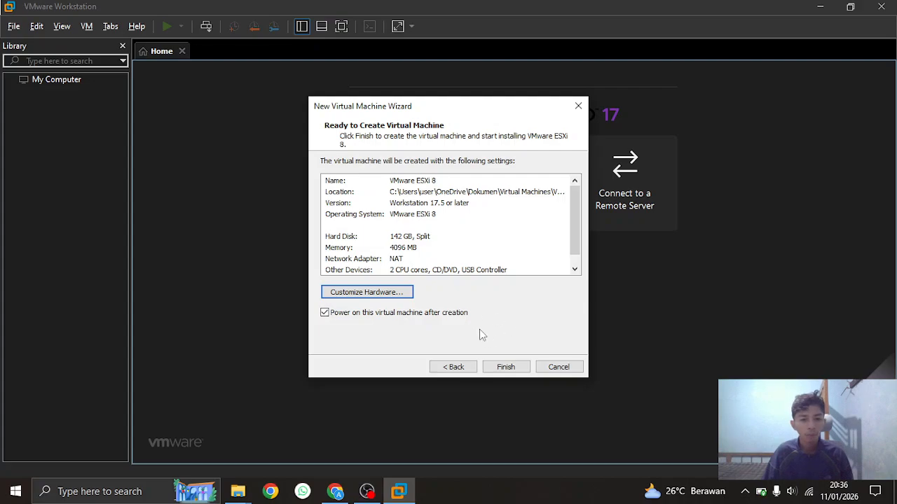
{"action": "left_click", "coordinate": [503, 370]}
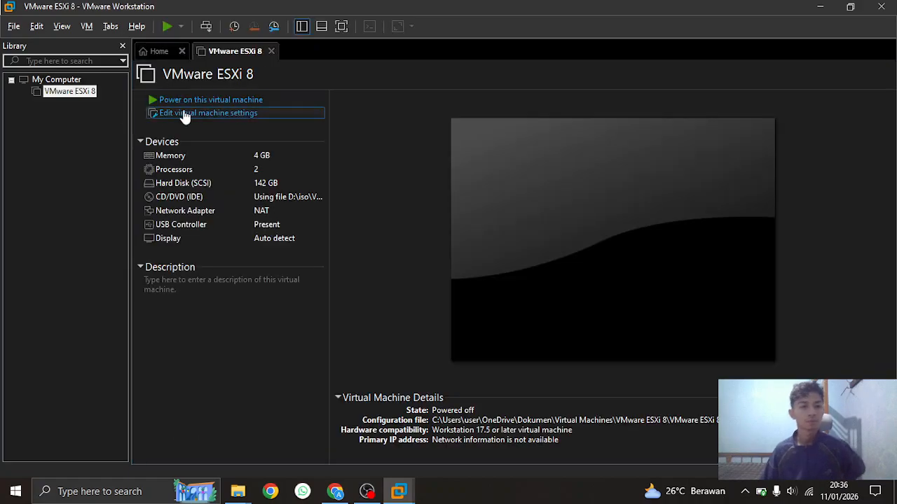
Power on the new VMware ESXi 8 VM and wait for the ESXi 8.0.3 installer welcome screen
{"action": "left_click", "coordinate": [175, 99]}
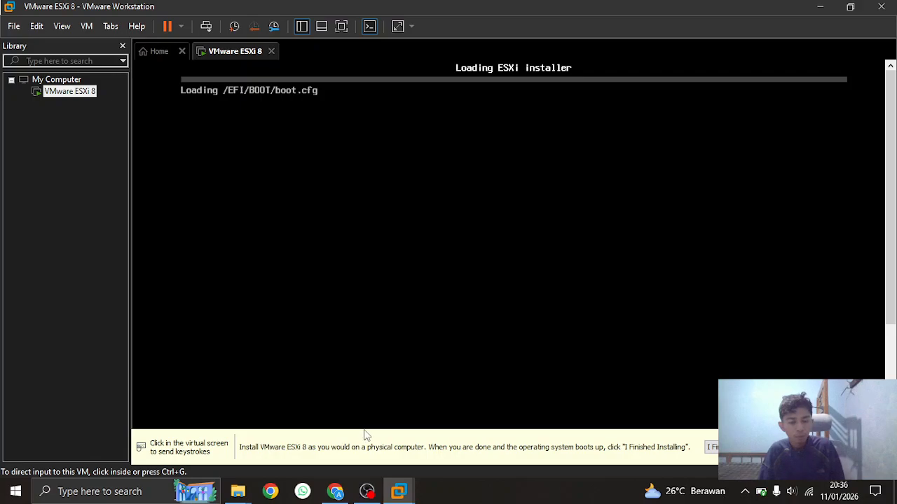
{"action": "left_click", "coordinate": [367, 491]}
{"action": "left_click", "coordinate": [881, 345]}
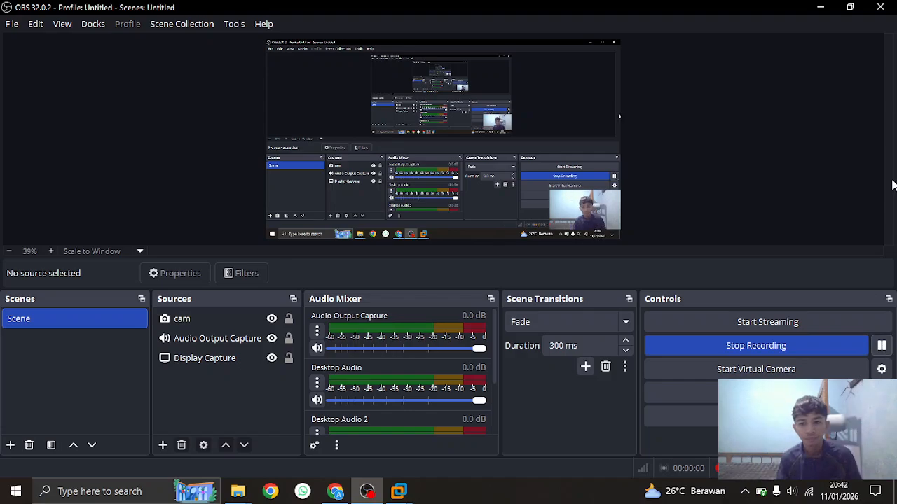
{"action": "left_click", "coordinate": [820, 10]}
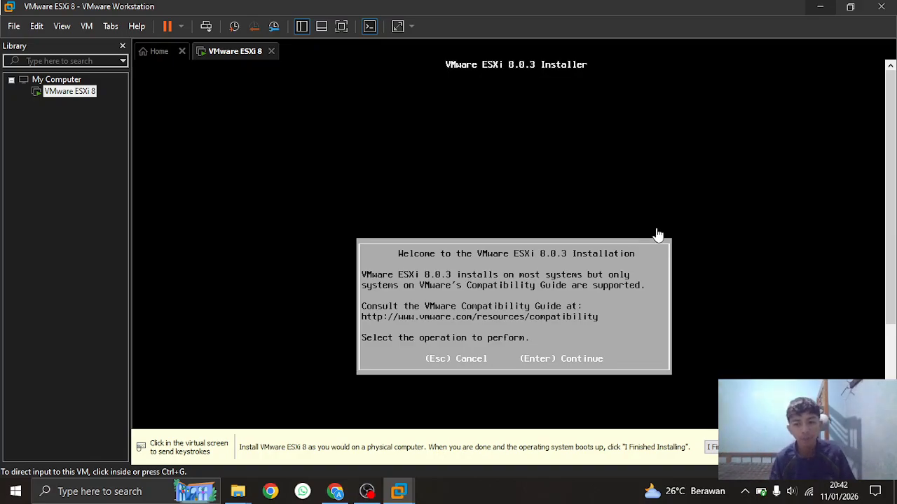
Accept the EULA with F11, install to the 142 GB local disk, keep US Default keyboard
{"action": "left_click", "coordinate": [716, 213]}
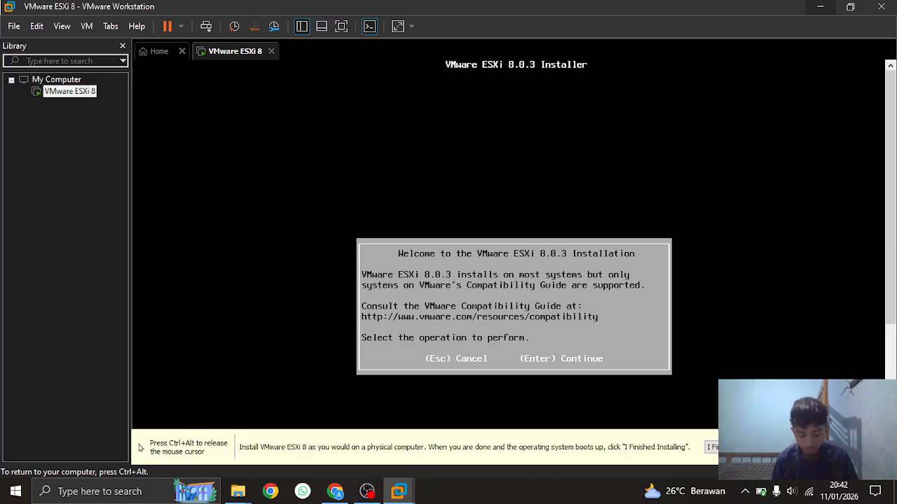
{"action": "key", "text": "Return"}
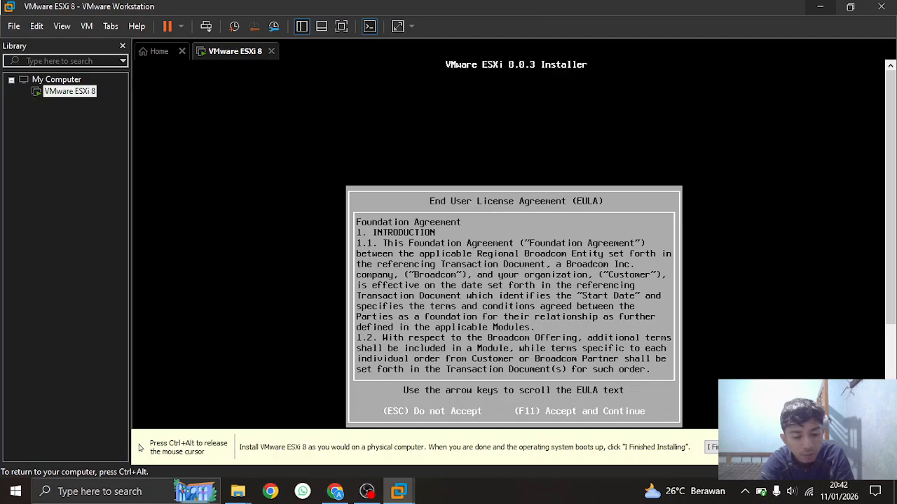
{"action": "key", "text": "F11"}
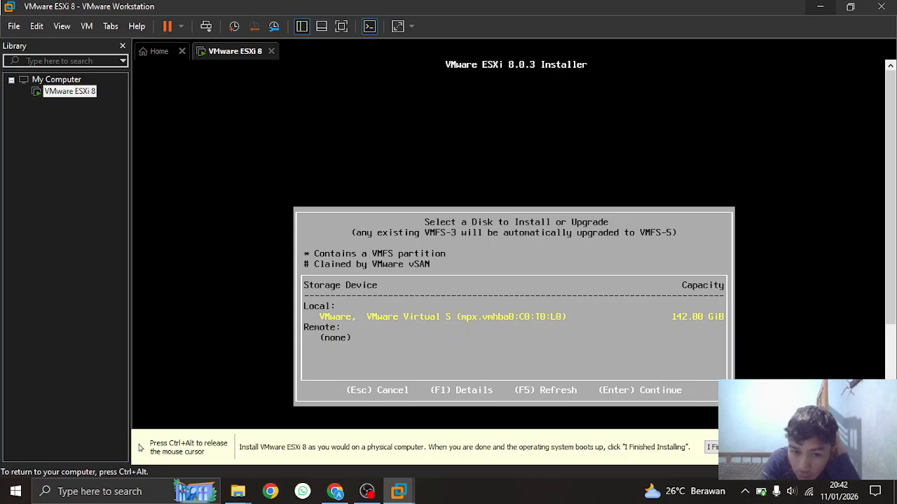
{"action": "key", "text": "Return"}
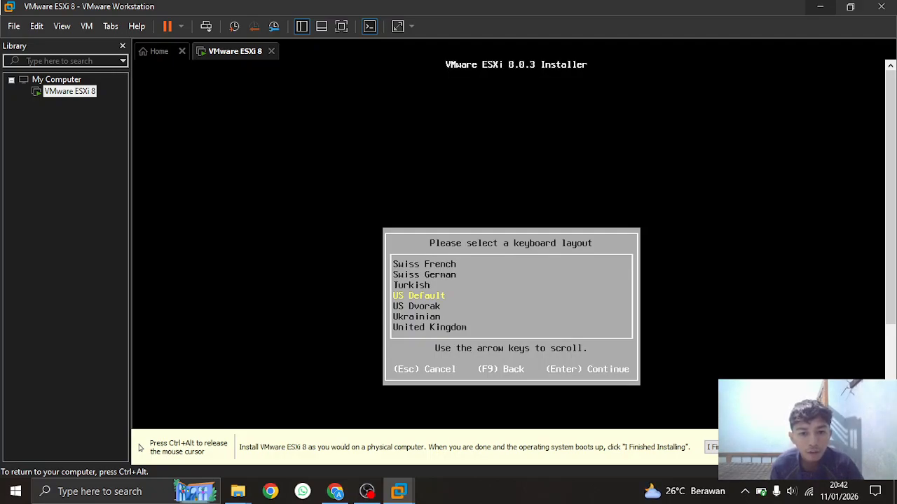
{"action": "key", "text": "Return"}
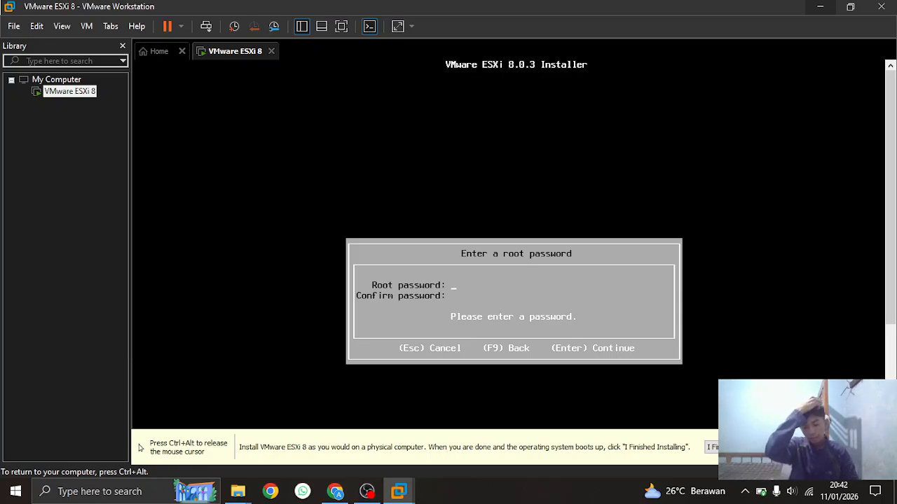
{"action": "type", "text": "*****"}
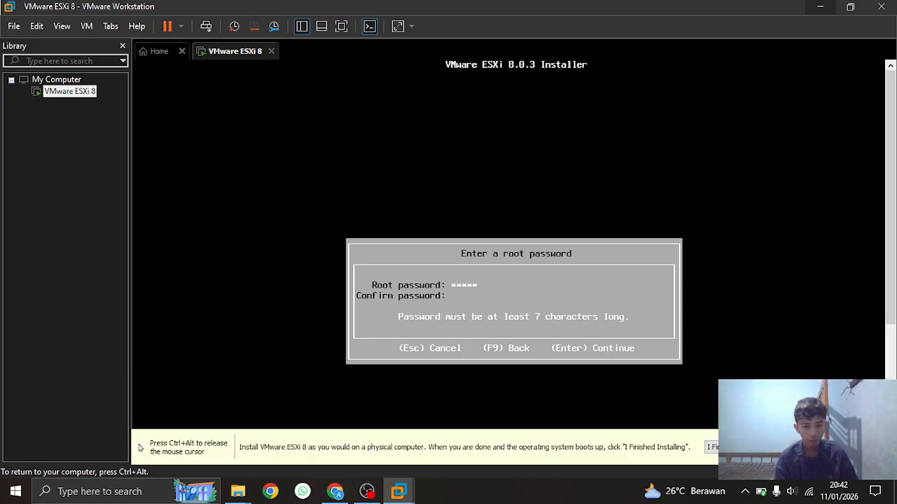
{"action": "type", "text": "****"}
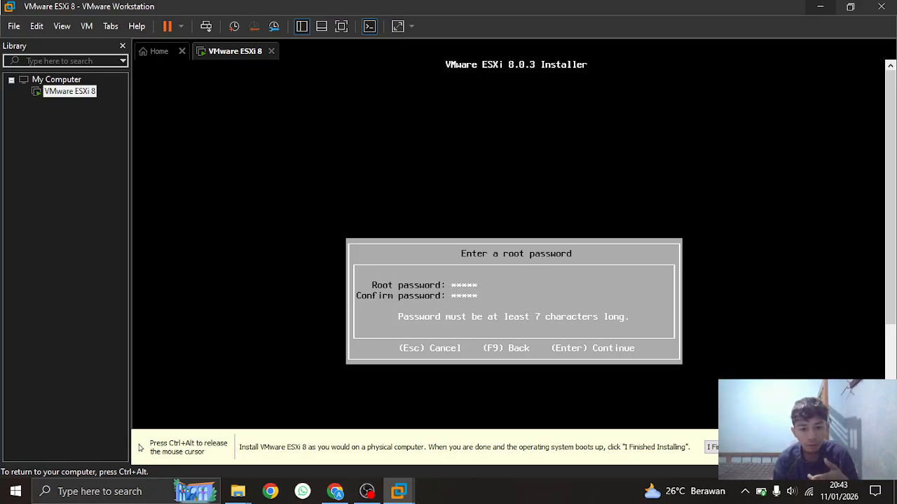
{"action": "key", "text": "BackSpace"}
{"action": "key", "text": "BackSpace"}
{"action": "key", "text": "BackSpace"}
{"action": "key", "text": "BackSpace"}
{"action": "key", "text": "BackSpace"}
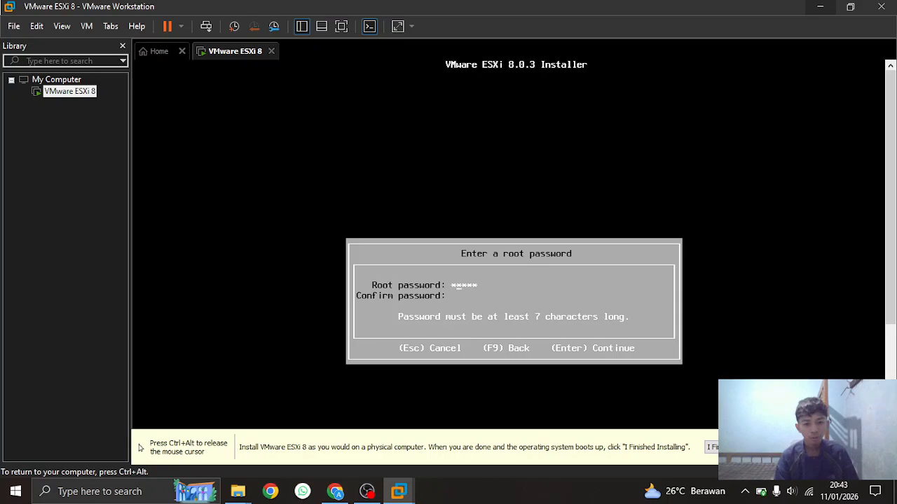
{"action": "key", "text": "Right"}
{"action": "key", "text": "Right"}
{"action": "key", "text": "BackSpace"}
{"action": "key", "text": "BackSpace"}
{"action": "key", "text": "BackSpace"}
{"action": "key", "text": "BackSpace"}
{"action": "key", "text": "BackSpace"}
{"action": "type", "text": "****"}
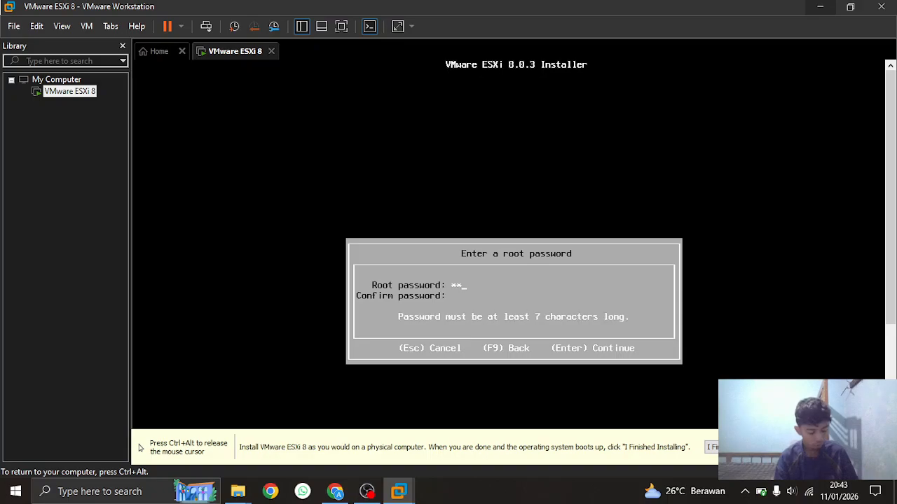
{"action": "type", "text": "***"}
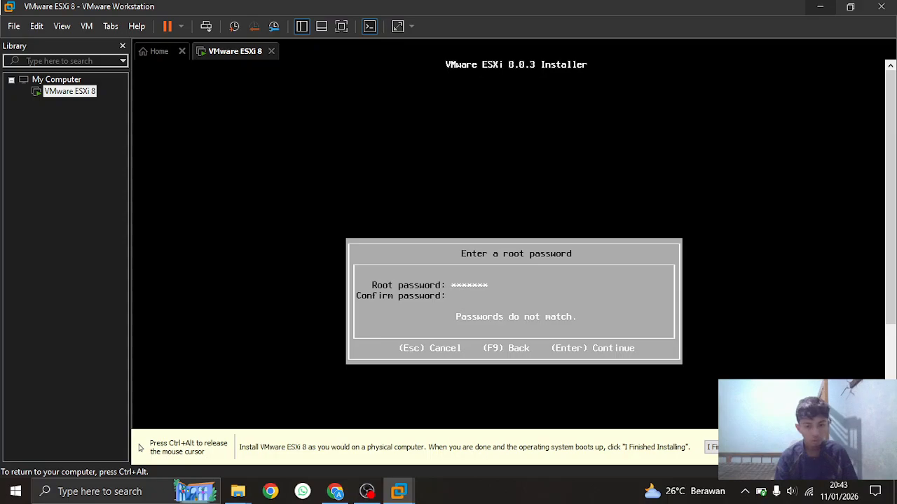
{"action": "type", "text": "*******"}
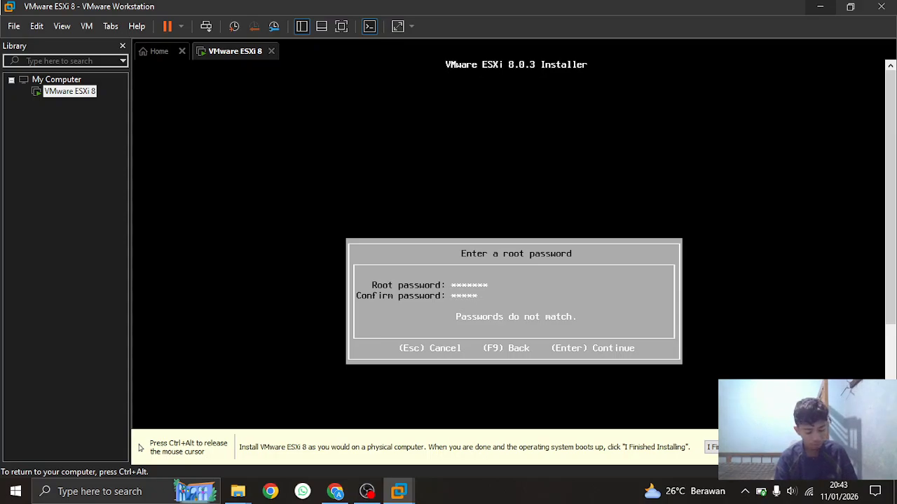
{"action": "key", "text": "Return"}
{"action": "key", "text": "BackSpace"}
{"action": "key", "text": "BackSpace"}
{"action": "key", "text": "BackSpace"}
{"action": "key", "text": "BackSpace"}
{"action": "key", "text": "BackSpace"}
{"action": "key", "text": "BackSpace"}
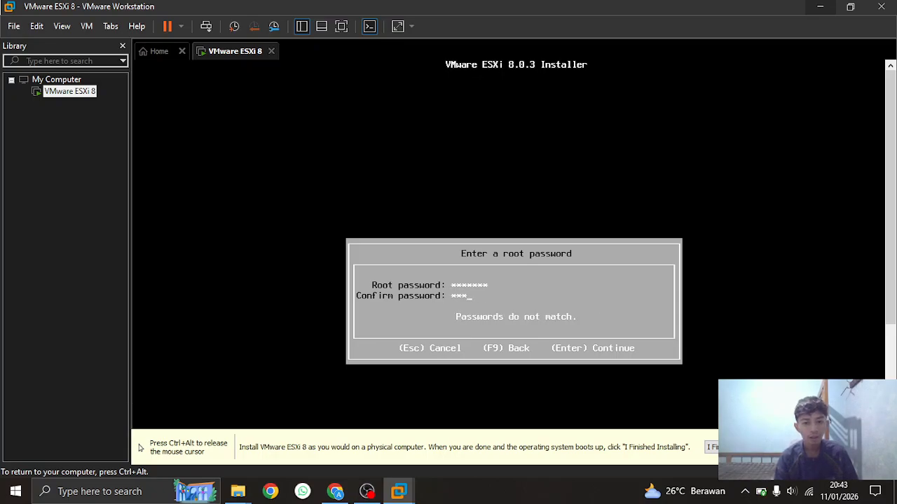
{"action": "key", "text": "Up"}
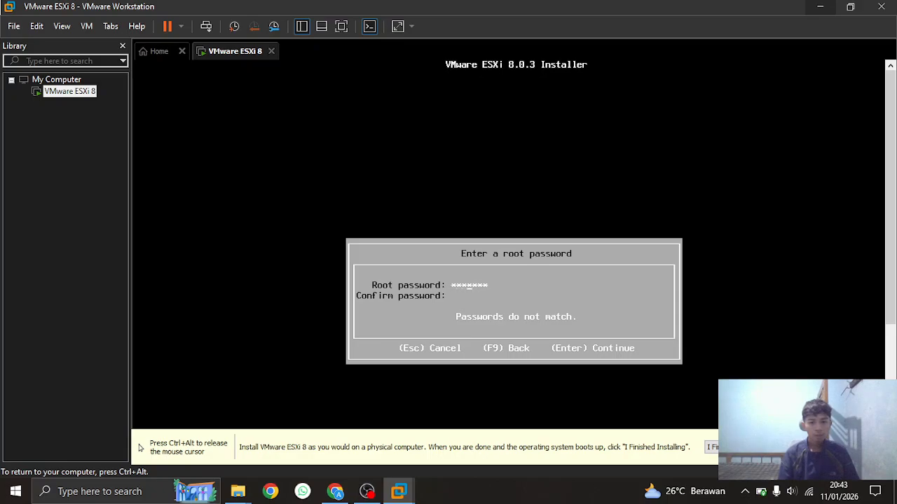
{"action": "key", "text": "BackSpace"}
{"action": "key", "text": "BackSpace"}
{"action": "key", "text": "BackSpace"}
{"action": "key", "text": "BackSpace"}
{"action": "key", "text": "BackSpace"}
{"action": "key", "text": "BackSpace"}
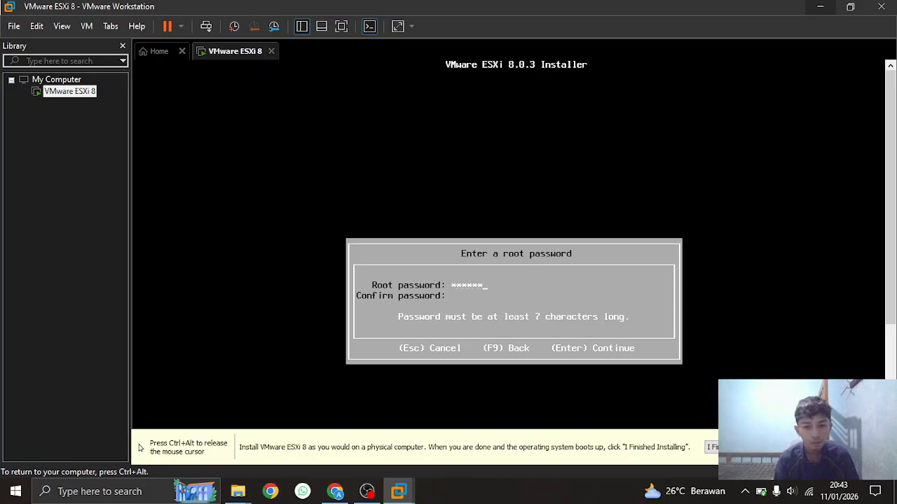
{"action": "key", "text": "BackSpace"}
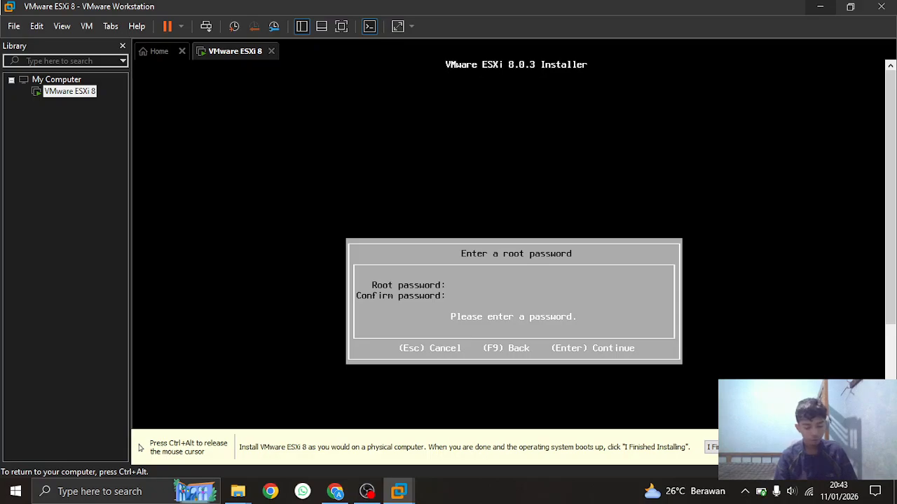
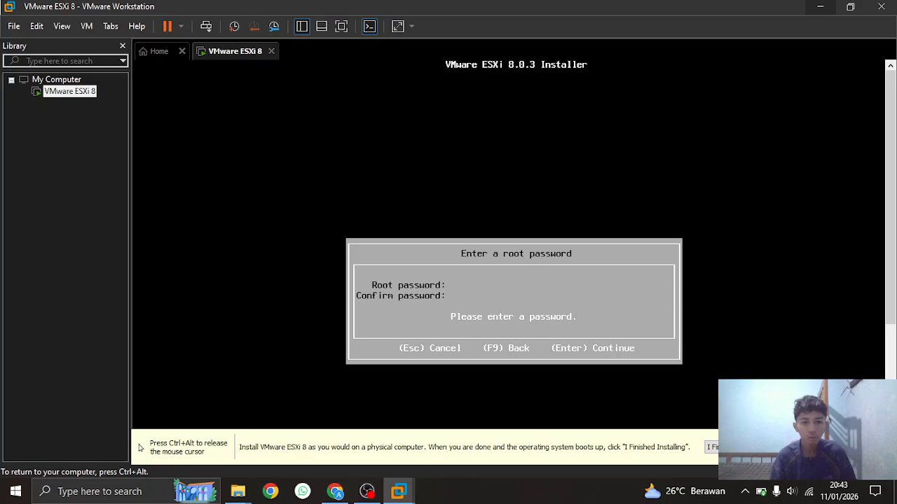
Release input from the ESXi VM and open Windows search to find Notepad
{"action": "key", "text": "ctrl+alt"}
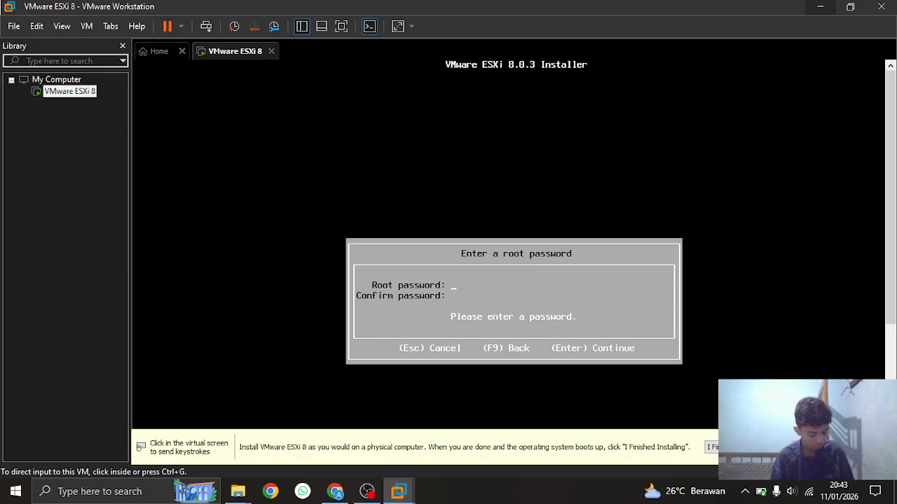
{"action": "key", "text": "super"}
Launch Notepad and begin a 'password :' list with '- uppercase'
{"action": "type", "text": "note"}
{"action": "key", "text": "Return"}
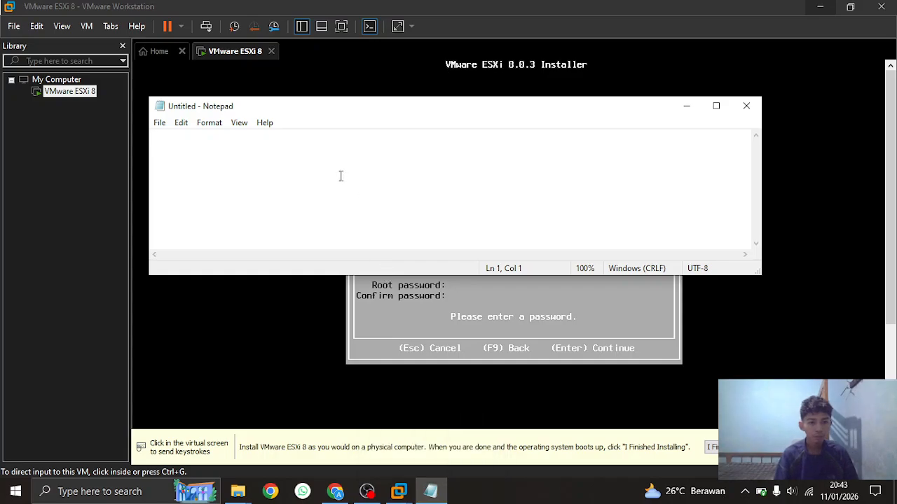
{"action": "type", "text": "password :"}
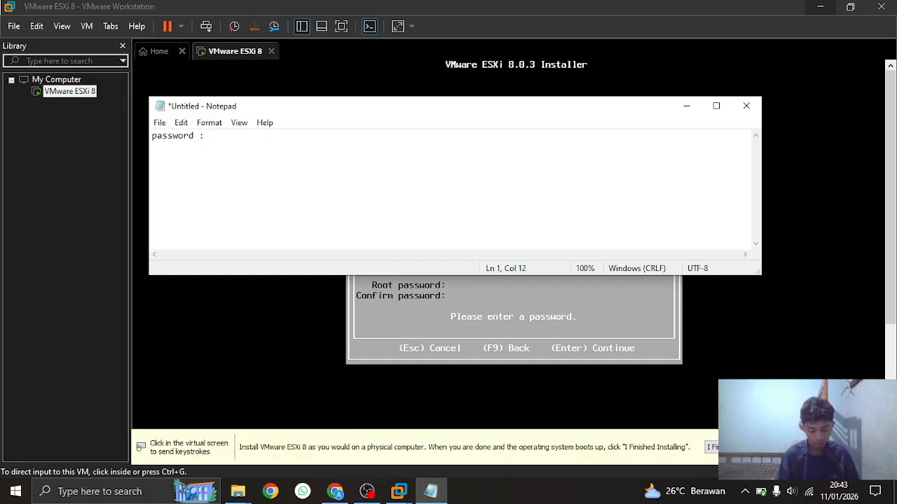
{"action": "key", "text": "Return"}
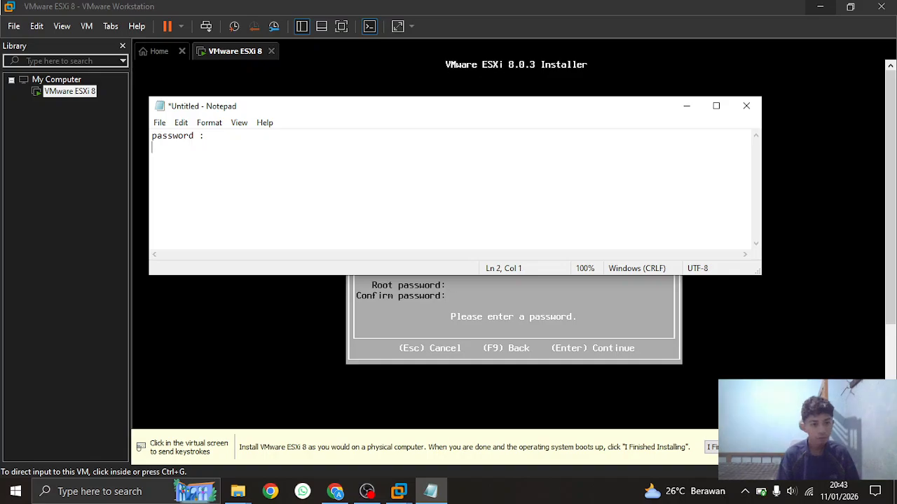
{"action": "type", "text": "- up"}
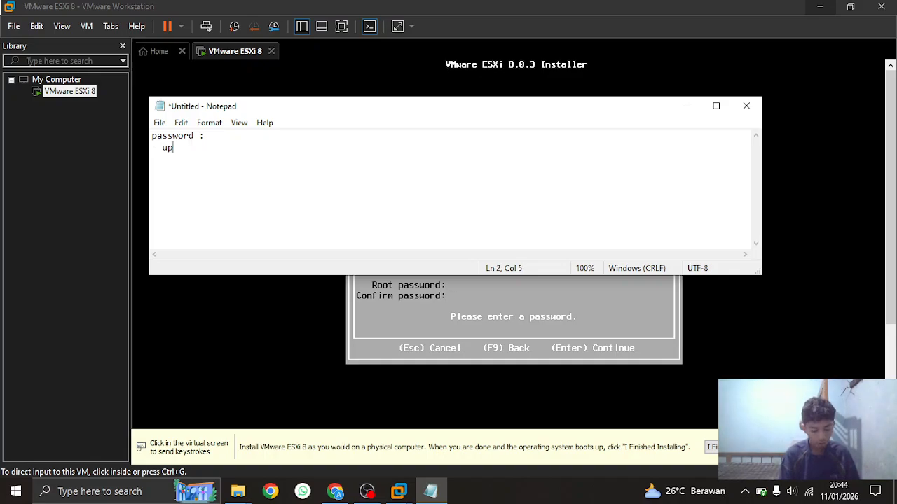
{"action": "type", "text": "percase"}
{"action": "key", "text": "Return"}
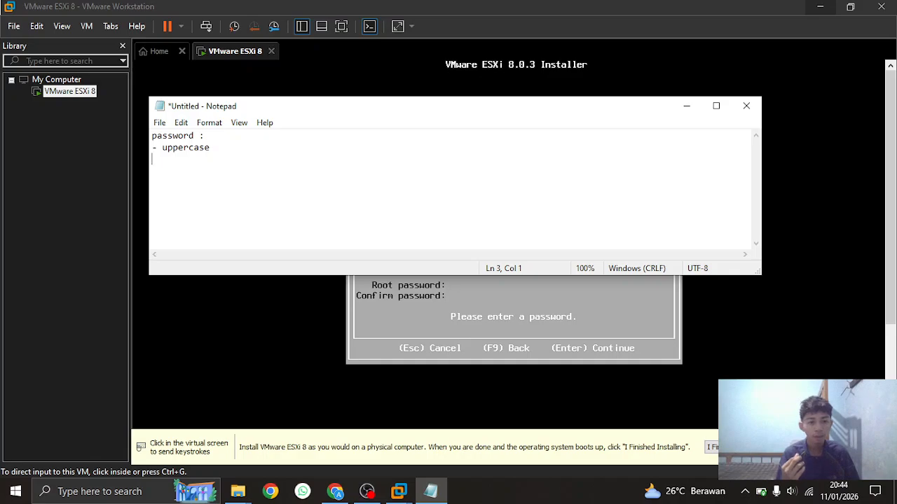
Add the lowercase, number and 'character !@#$' rules, then select the list
{"action": "type", "text": "- ;l"}
{"action": "key", "text": "BackSpace"}
{"action": "key", "text": "BackSpace"}
{"action": "type", "text": "l"}
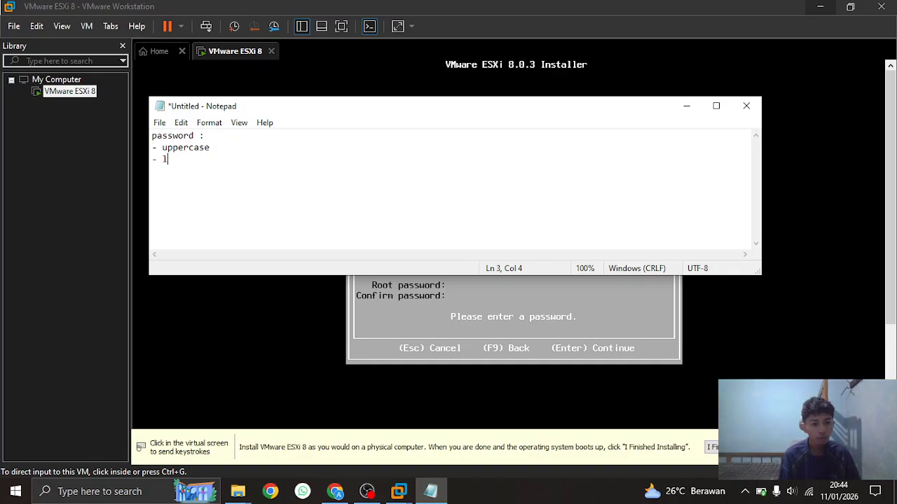
{"action": "type", "text": "owerca"}
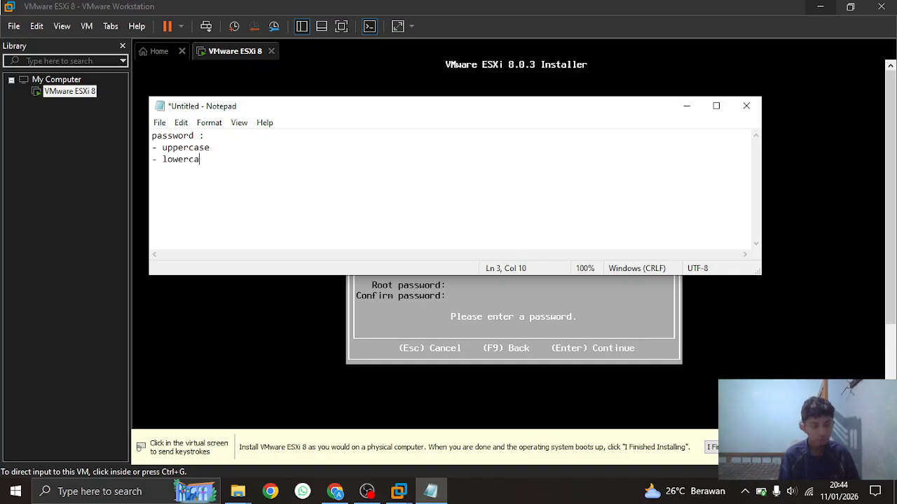
{"action": "type", "text": "se "}
{"action": "type", "text": "- n"}
{"action": "type", "text": "umber"}
{"action": "key", "text": "Return"}
{"action": "type", "text": "- "}
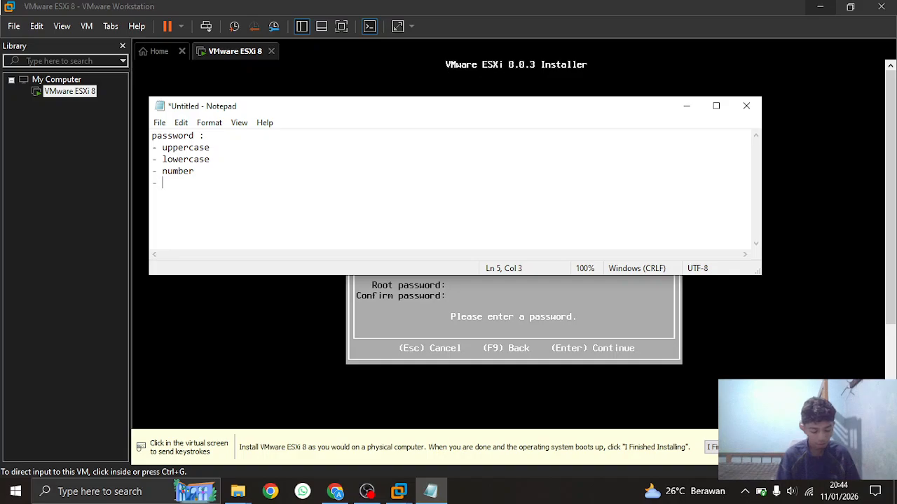
{"action": "type", "text": "charac"}
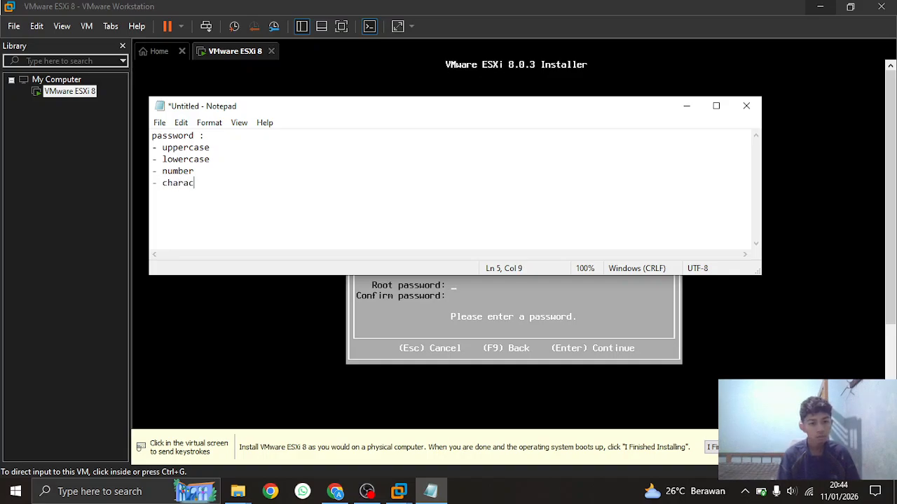
{"action": "type", "text": "ter"}
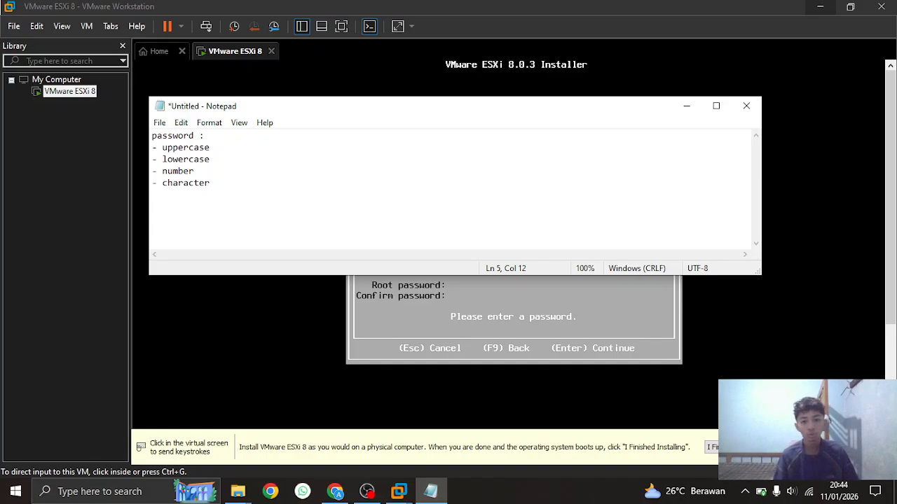
{"action": "type", "text": " !@#"}
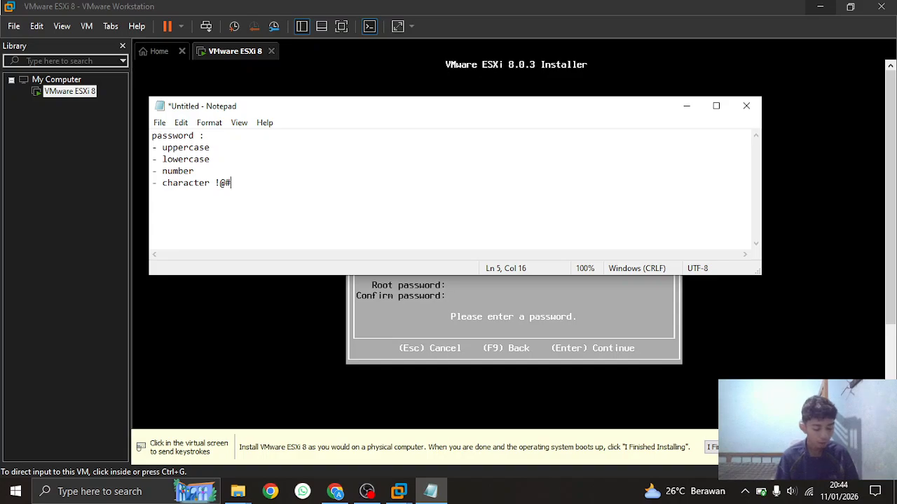
{"action": "type", "text": "$"}
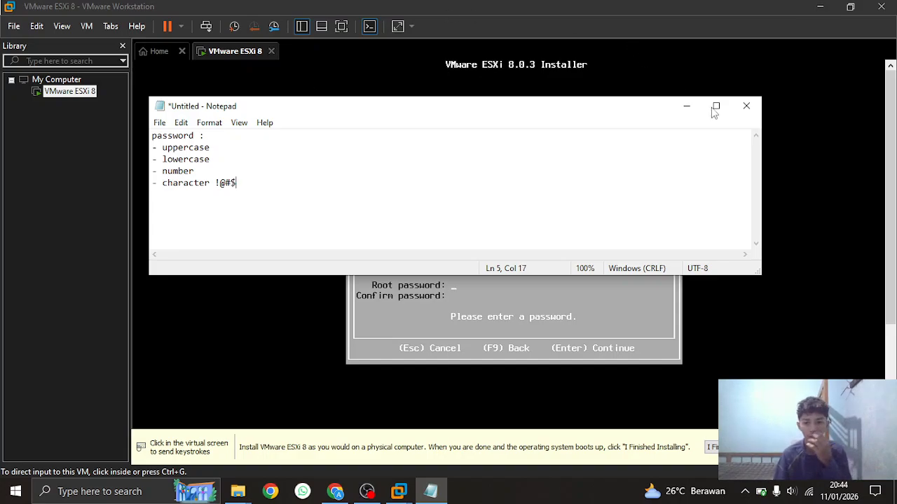
{"action": "left_click_drag", "start_coordinate": [258, 185], "coordinate": [162, 147]}
Minimize Notepad and enter the matching ESXi root password in both fields
{"action": "left_click", "coordinate": [359, 163]}
{"action": "left_click", "coordinate": [687, 106]}
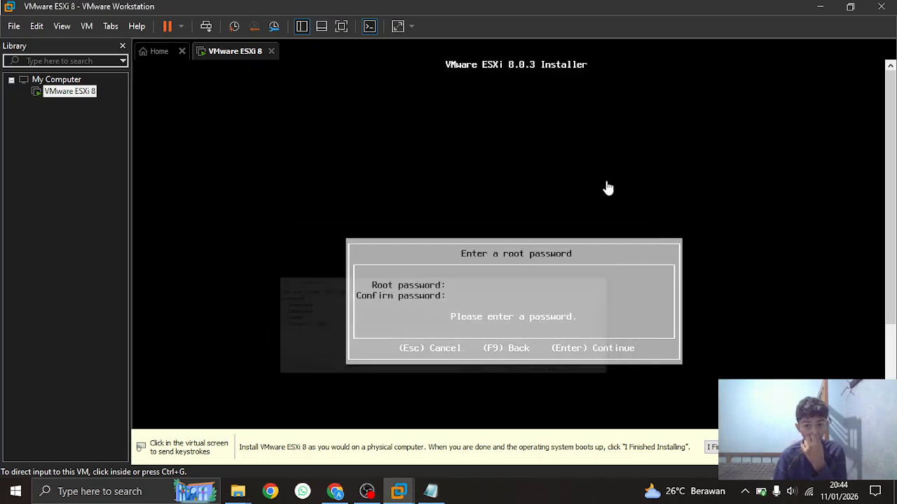
{"action": "left_click", "coordinate": [533, 287]}
{"action": "type", "text": "************************"}
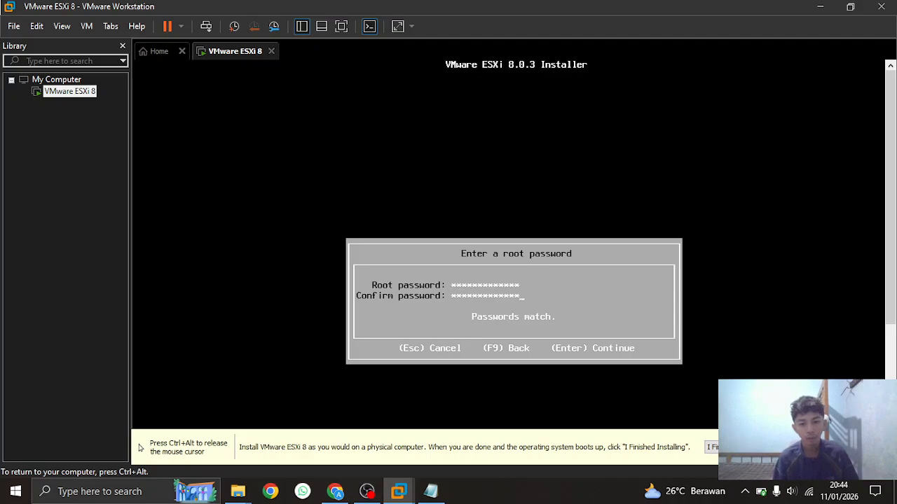
{"action": "key", "text": "Return"}
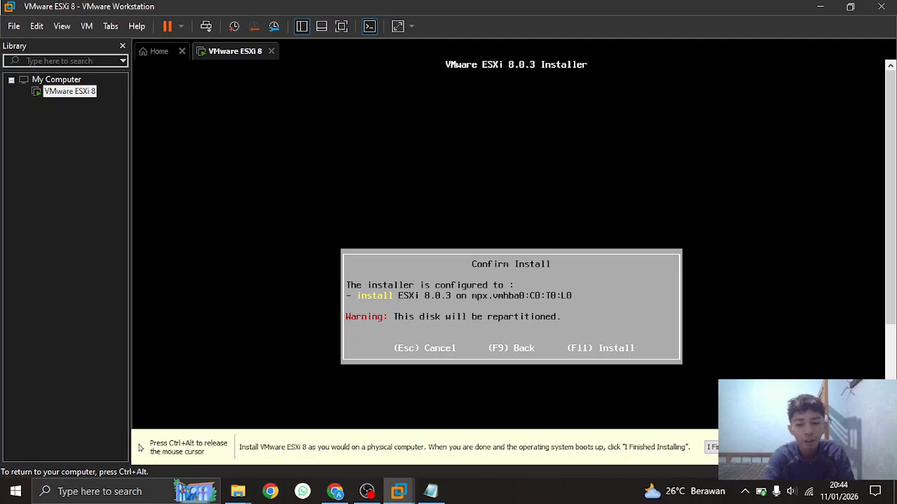
Install ESXi 8.0.3 with F11, then reboot the server after Installation Complete
{"action": "key", "text": "F11"}
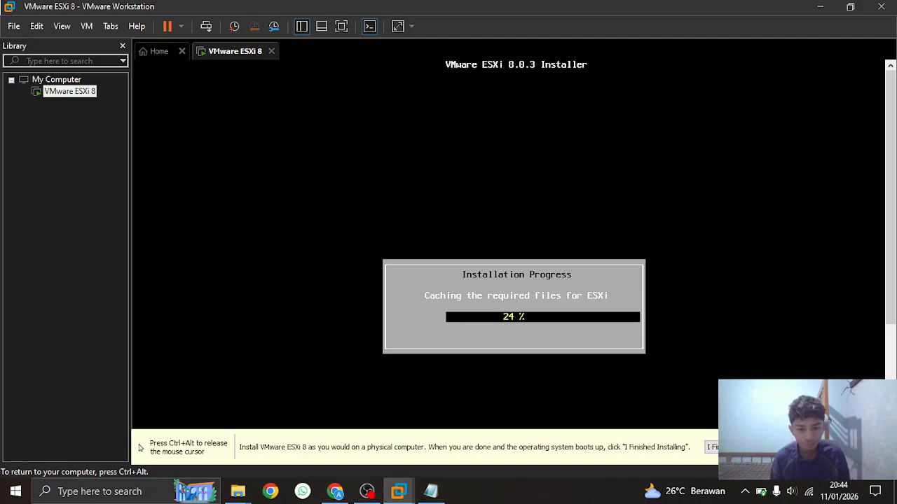
{"action": "key", "text": "ctrl+alt"}
{"action": "left_click", "coordinate": [367, 491]}
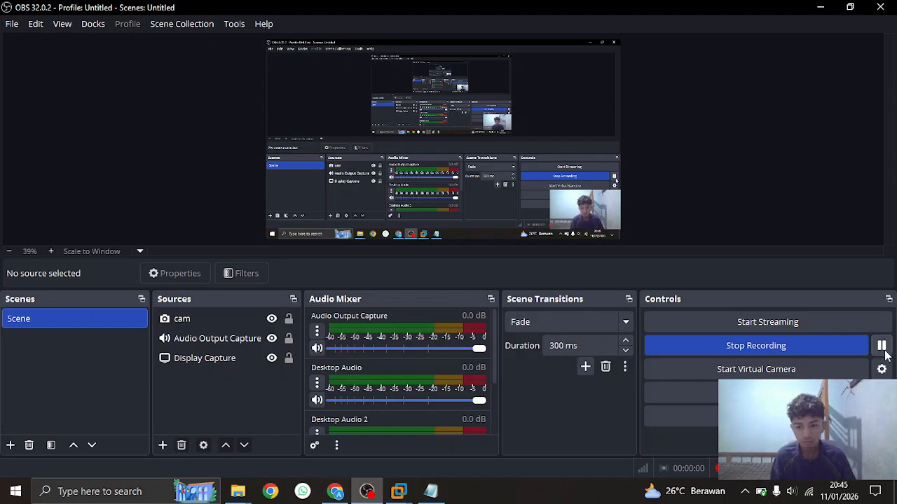
{"action": "left_click", "coordinate": [817, 6]}
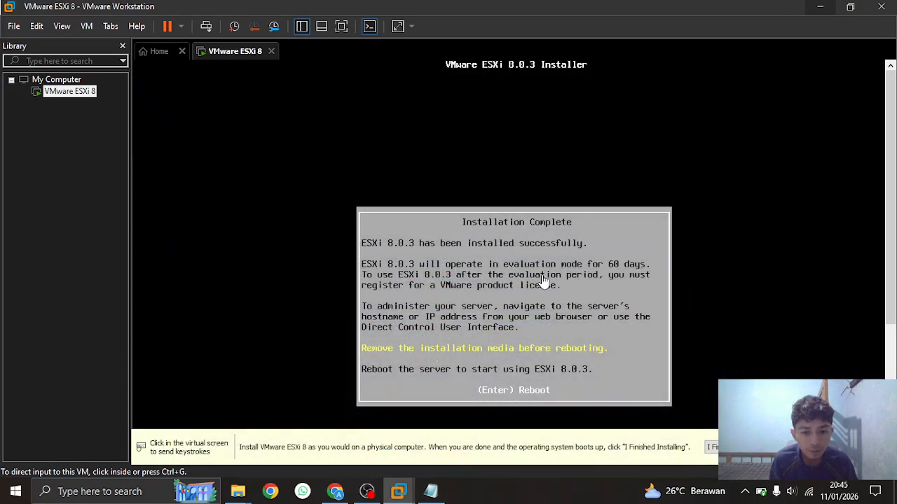
{"action": "left_click", "coordinate": [706, 255]}
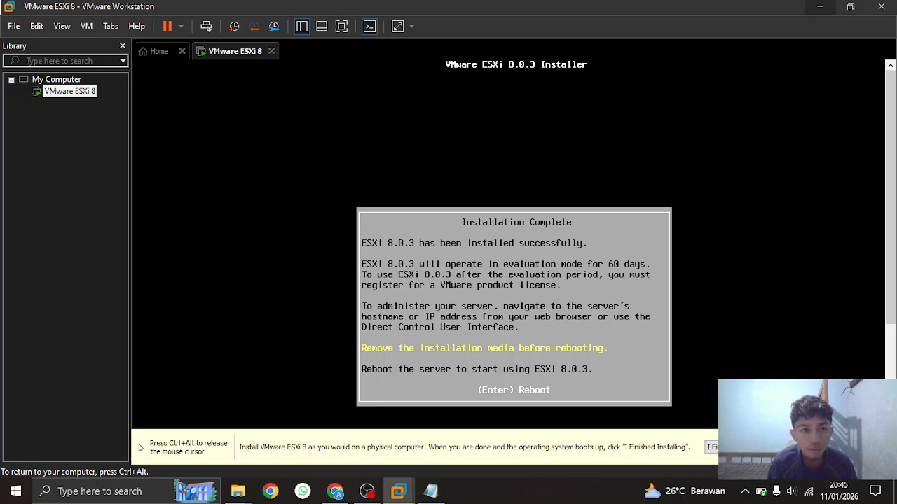
{"action": "key", "text": "Return"}
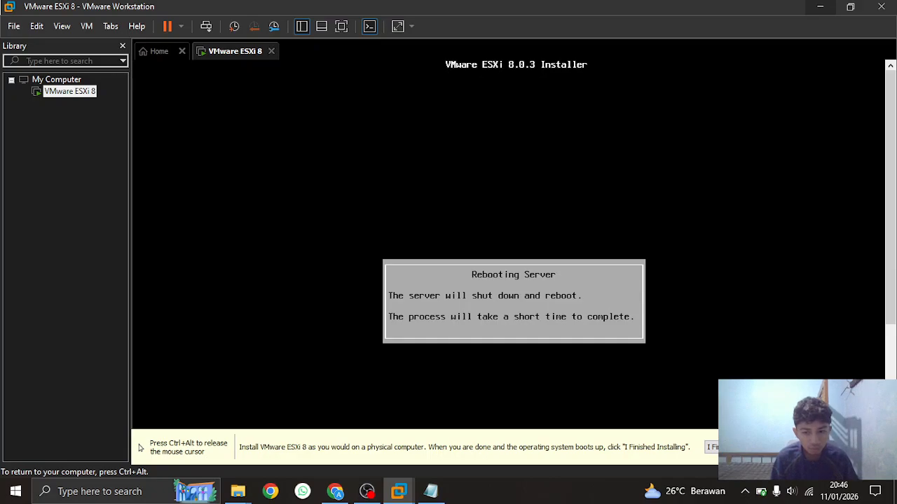
{"action": "key", "text": "ctrl+alt"}
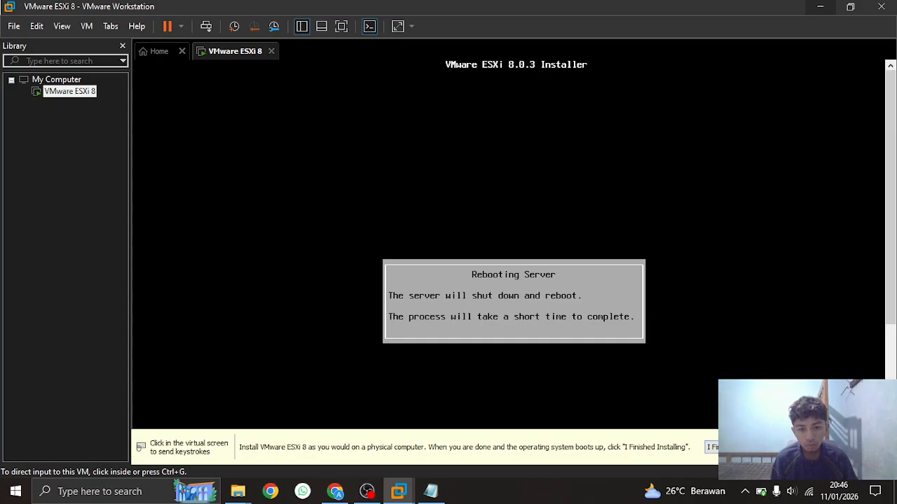
{"action": "left_click", "coordinate": [742, 447]}
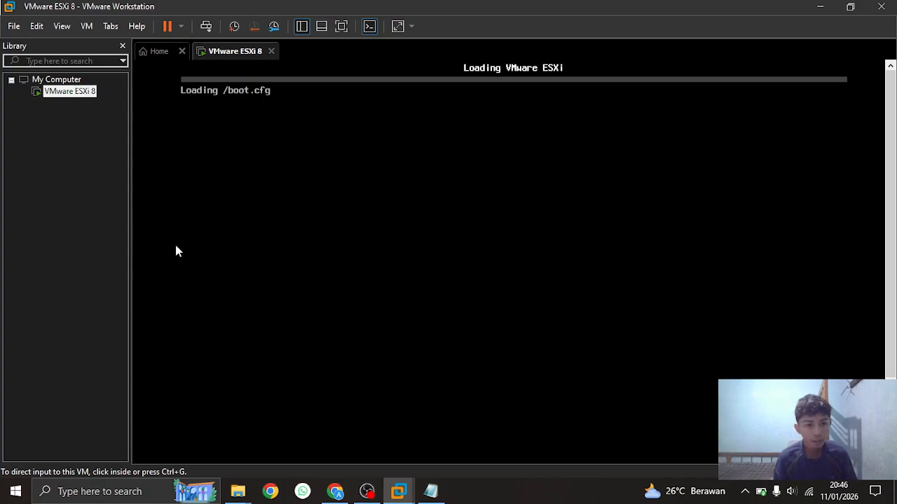
{"action": "left_click", "coordinate": [350, 266]}
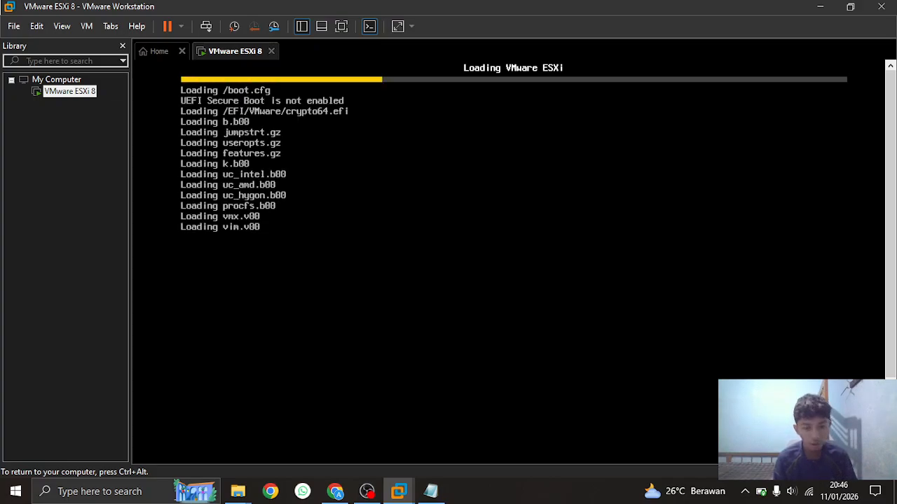
{"action": "key", "text": "ctrl+alt"}
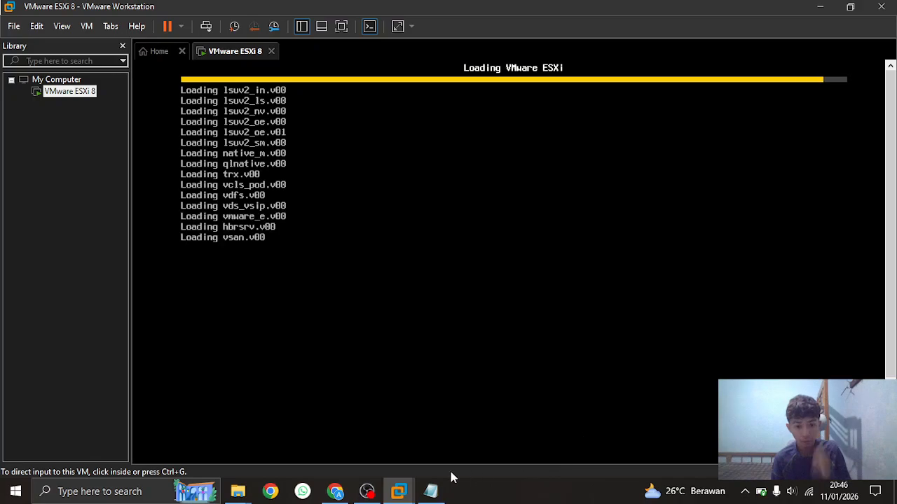
{"action": "left_click", "coordinate": [365, 488]}
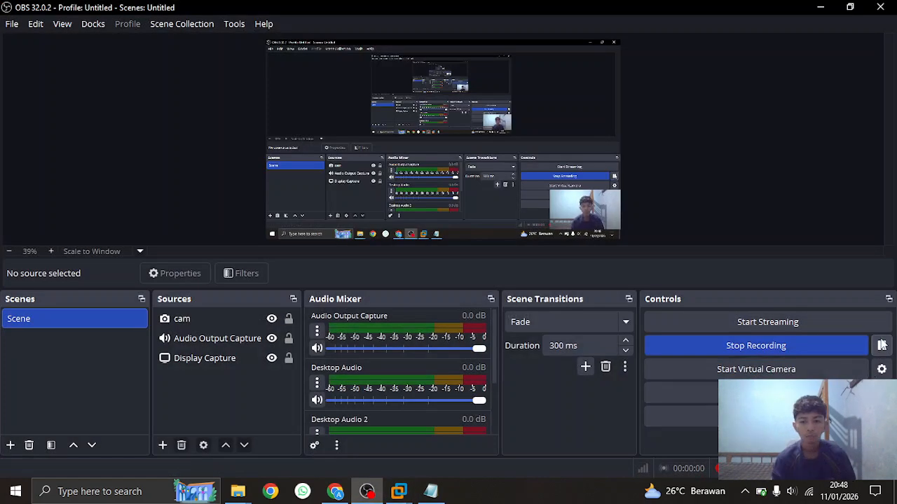
{"action": "left_click", "coordinate": [823, 6]}
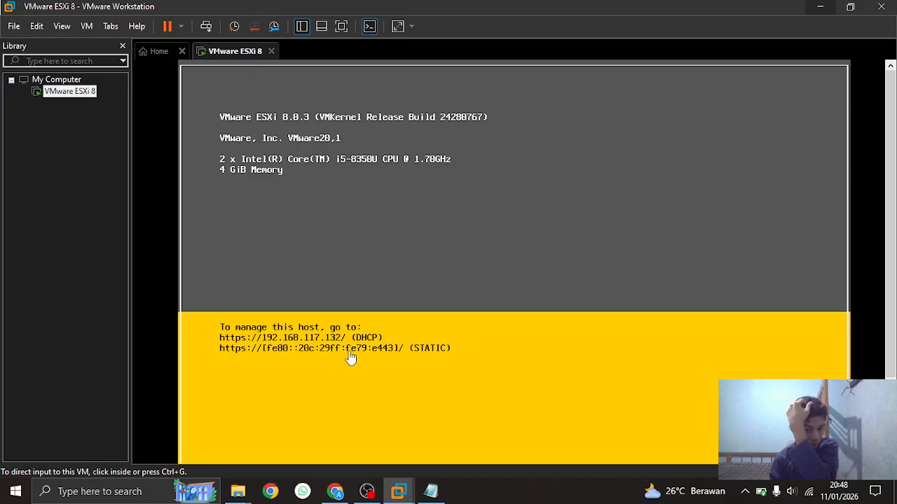
Bring Chrome forward and browse to the ESXi host at 192.168.117.132
{"action": "mouse_move", "coordinate": [330, 496]}
{"action": "left_click_drag", "start_coordinate": [328, 494], "coordinate": [366, 493]}
{"action": "left_click", "coordinate": [366, 494]}
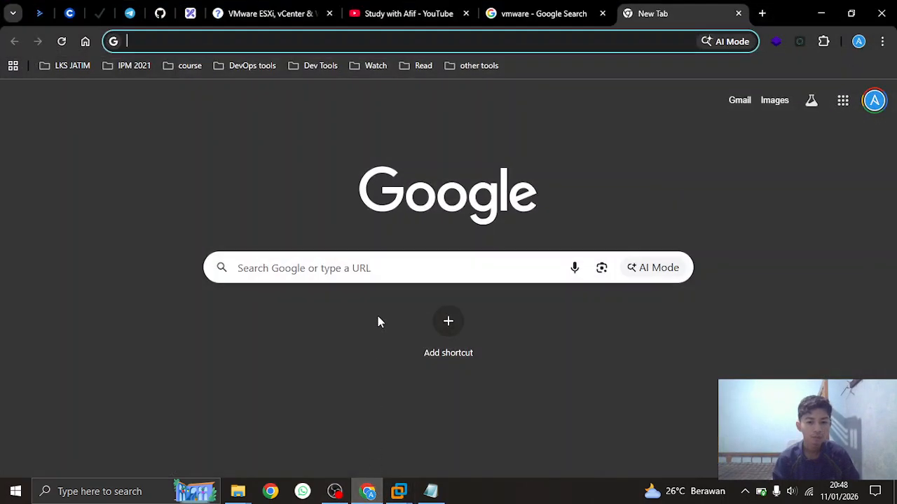
{"action": "left_click", "coordinate": [545, 42]}
{"action": "type", "text": "192.168.117.128"}
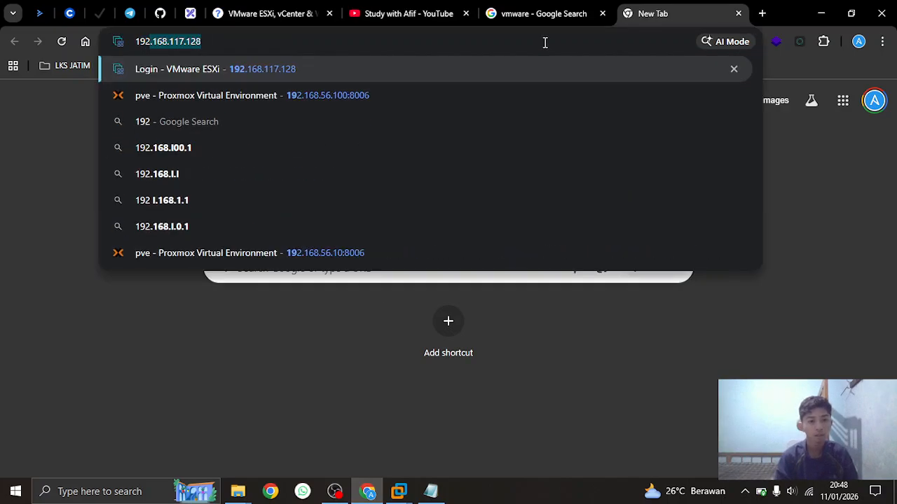
{"action": "key", "text": "Right"}
{"action": "key", "text": "BackSpace"}
{"action": "key", "text": "BackSpace"}
{"action": "type", "text": "32"}
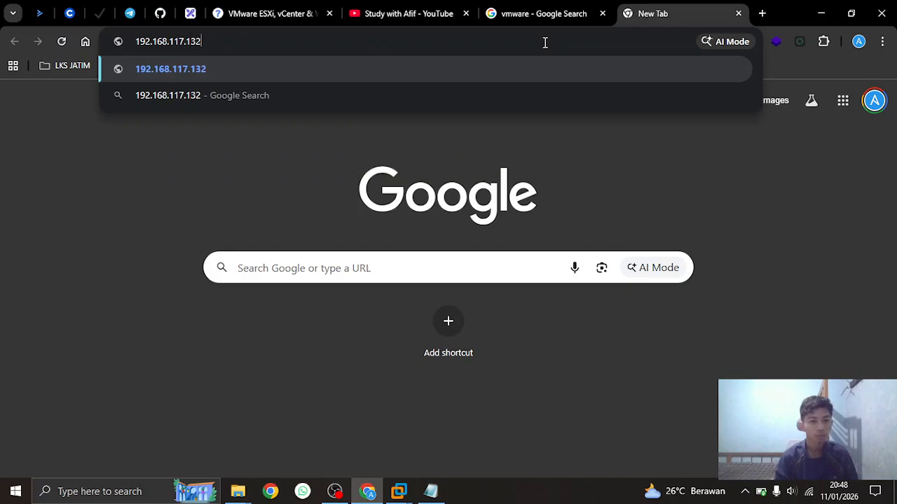
{"action": "key", "text": "Return"}
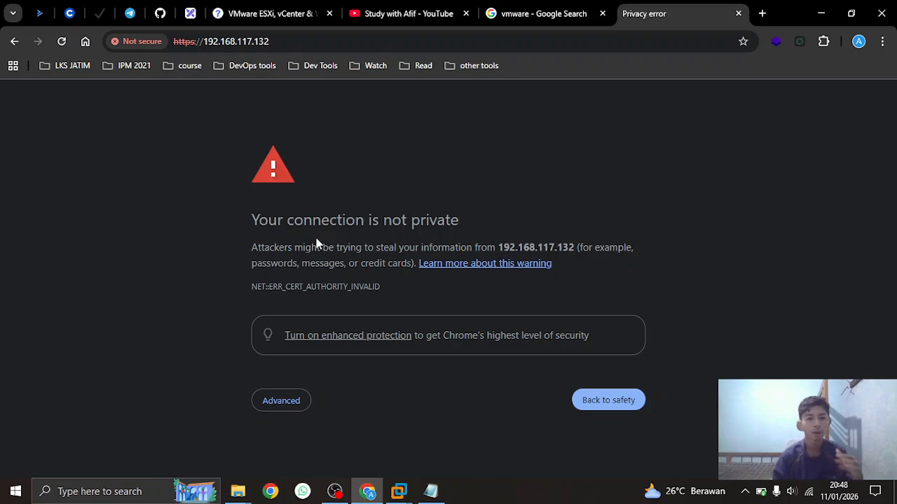
Proceed past the untrusted-certificate warning and log in as root with the host password
{"action": "left_click", "coordinate": [287, 402]}
{"action": "scroll", "coordinate": [382, 371], "scroll_direction": "down", "scroll_amount": 1}
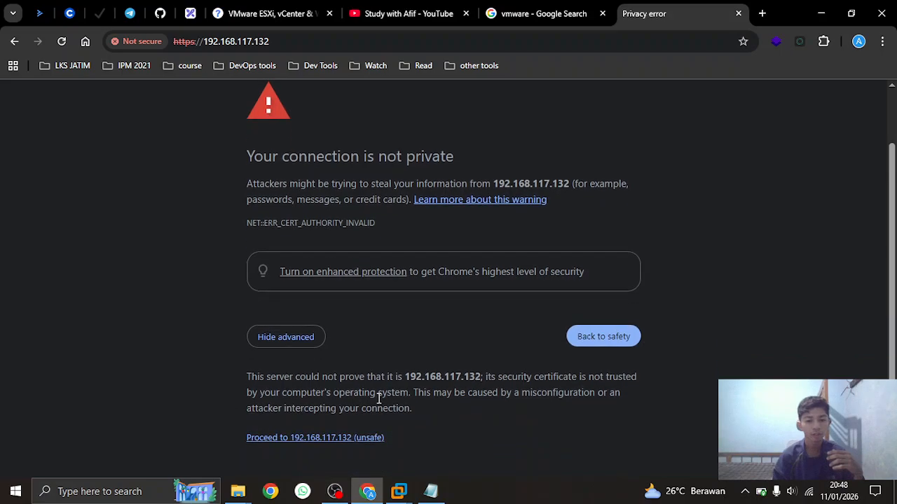
{"action": "left_click", "coordinate": [340, 439]}
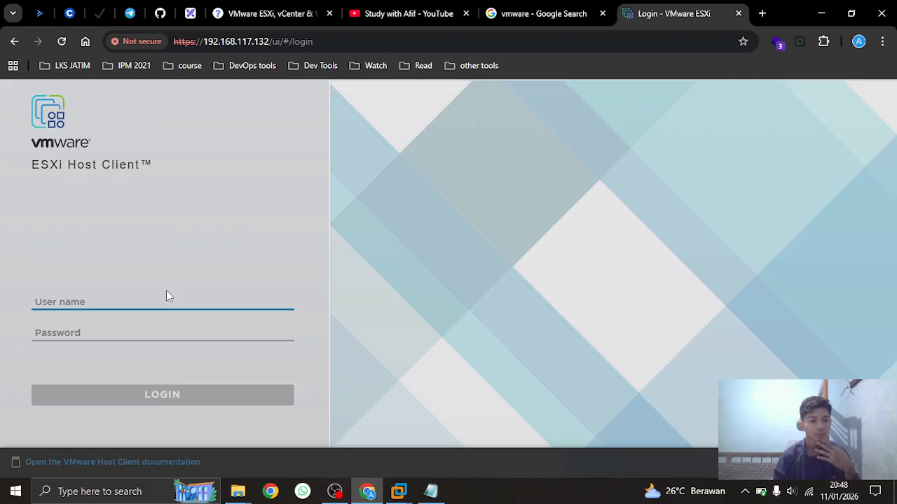
{"action": "type", "text": "root"}
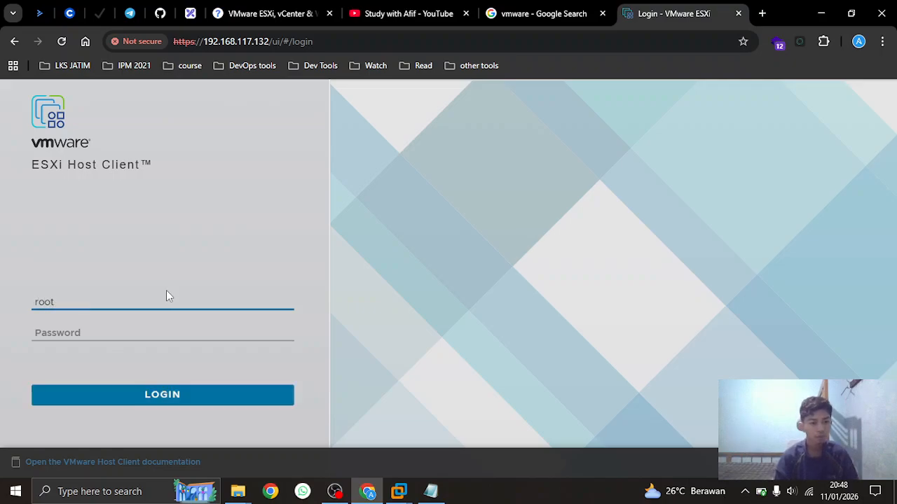
{"action": "key", "text": "Tab"}
{"action": "type", "text": "•••••••••••••"}
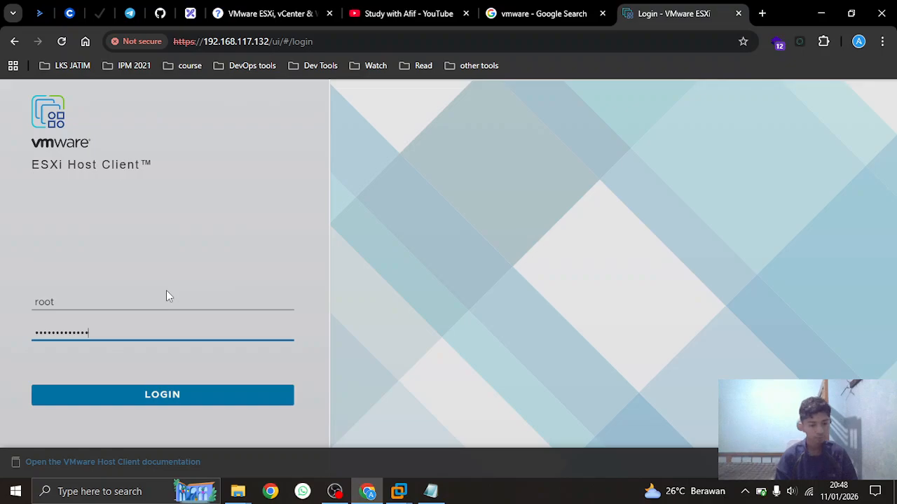
{"action": "key", "text": "Return"}
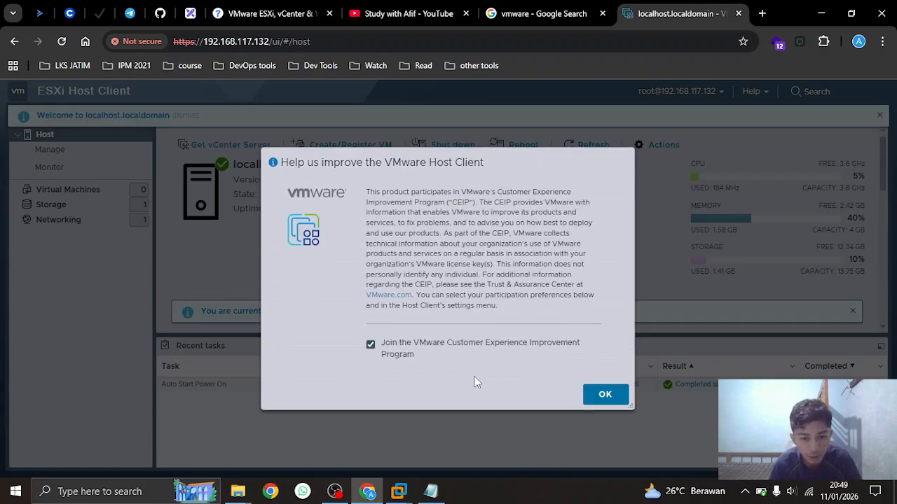
Accept the CEIP notice and switch the Host Client theme to Dark
{"action": "left_click", "coordinate": [604, 394]}
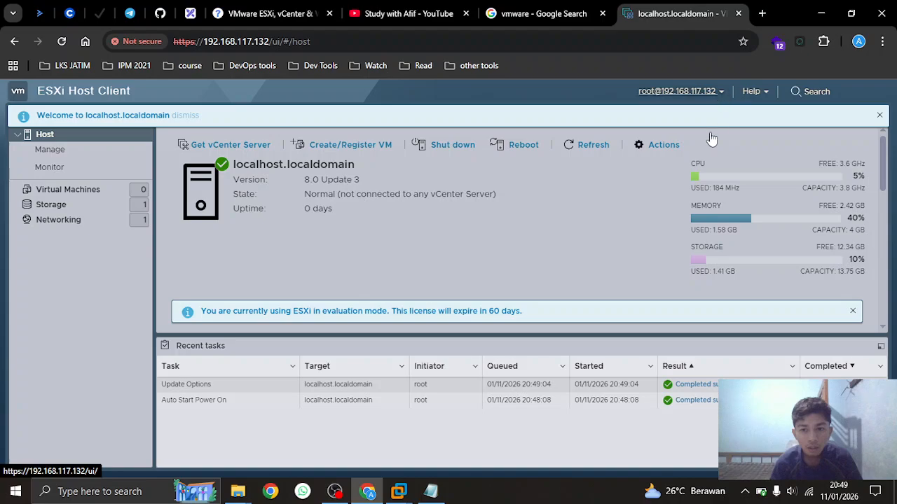
{"action": "left_click", "coordinate": [718, 92]}
{"action": "mouse_move", "coordinate": [703, 155]}
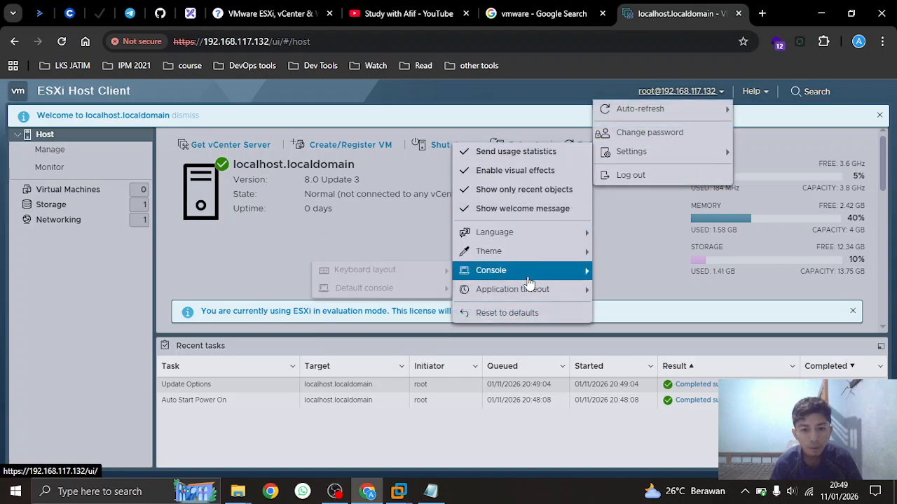
{"action": "mouse_move", "coordinate": [531, 256]}
{"action": "left_click", "coordinate": [380, 273]}
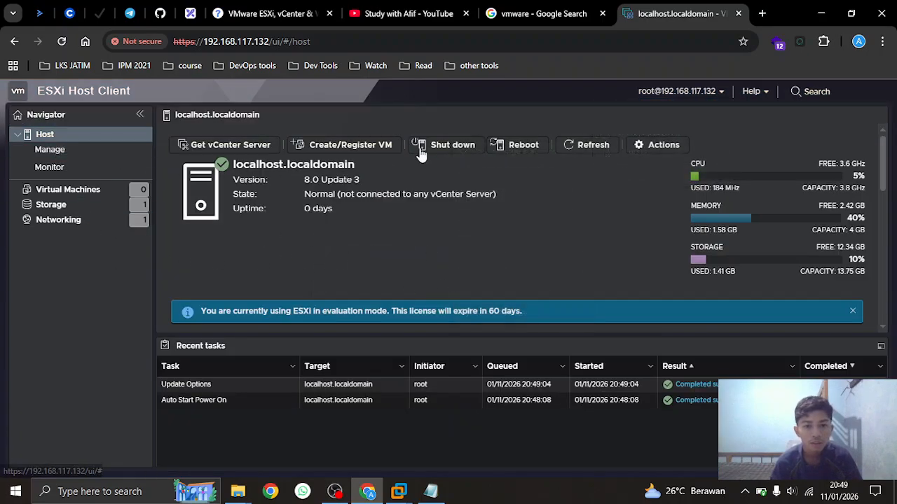
Open Manage > Licensing, start assigning a licence, and copy the ESXi 8 Free Edition key
{"action": "left_click", "coordinate": [98, 150]}
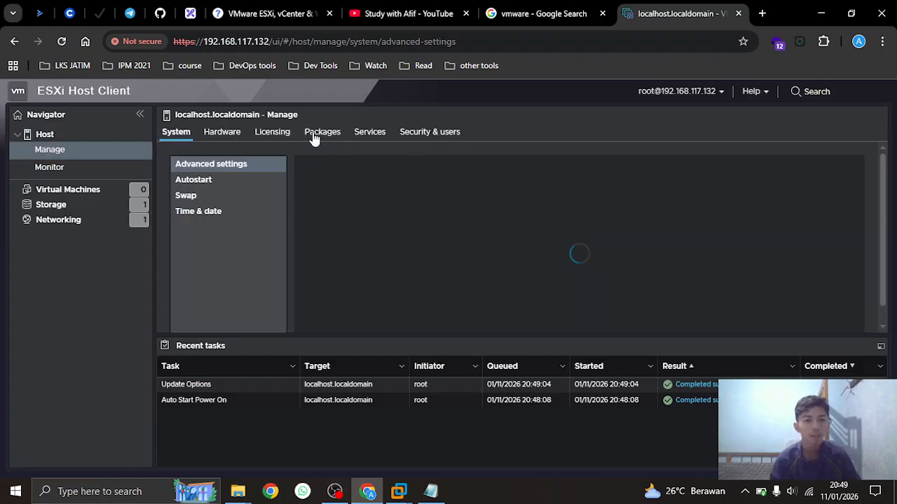
{"action": "left_click", "coordinate": [281, 133]}
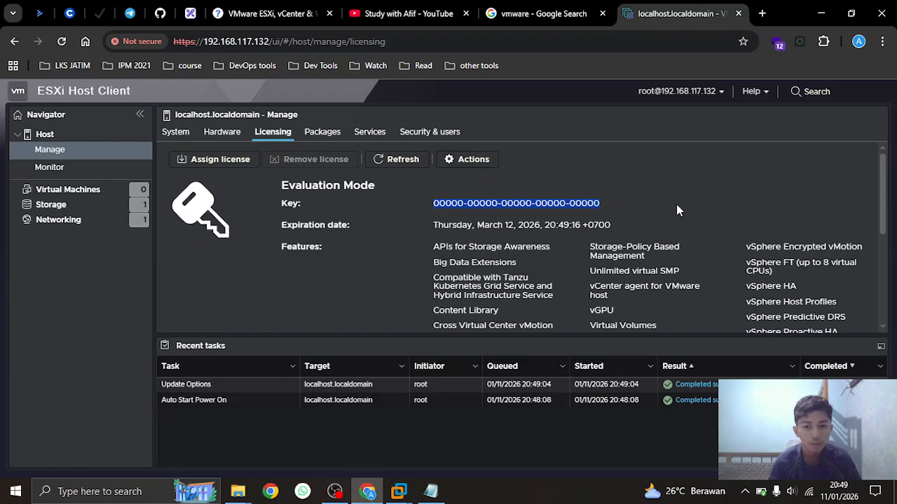
{"action": "scroll", "coordinate": [635, 208], "scroll_direction": "down", "scroll_amount": 3}
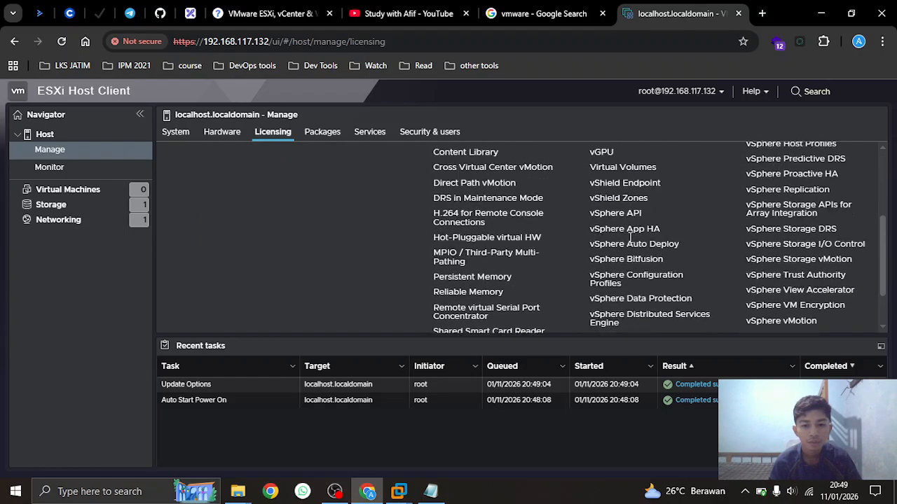
{"action": "scroll", "coordinate": [630, 238], "scroll_direction": "up", "scroll_amount": 3}
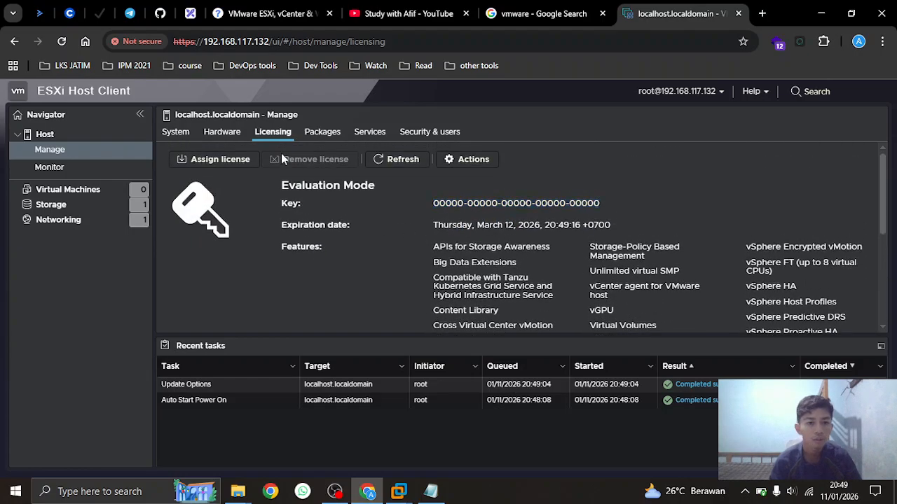
{"action": "left_click", "coordinate": [235, 163]}
{"action": "left_click", "coordinate": [259, 14]}
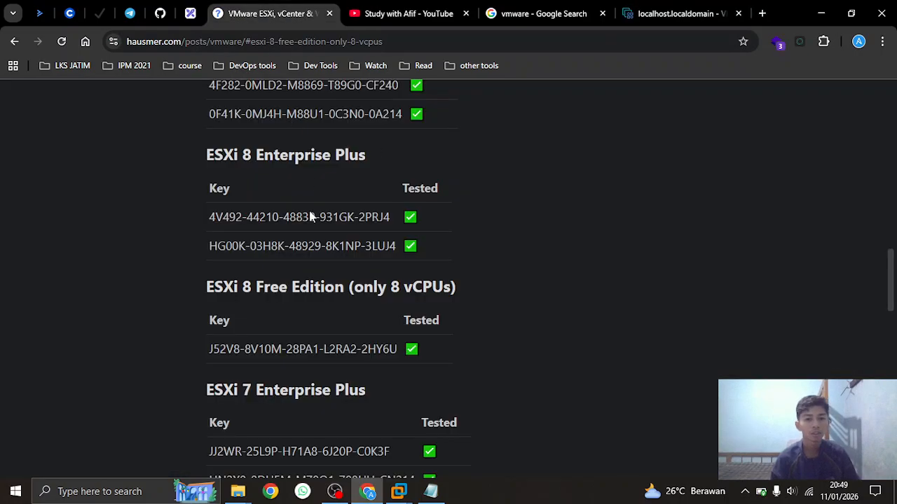
{"action": "left_click_drag", "start_coordinate": [210, 353], "coordinate": [401, 357]}
{"action": "key", "text": "ctrl+c"}
{"action": "left_click", "coordinate": [614, 335]}
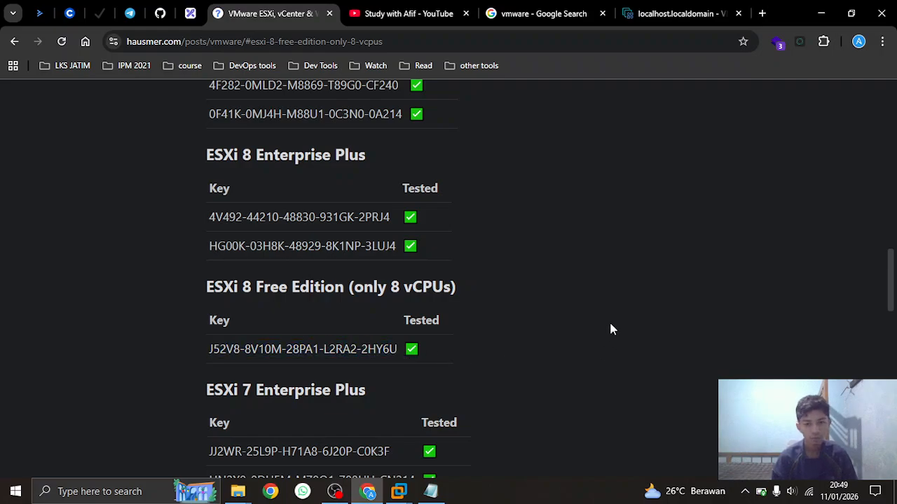
Paste the licence key, check it, and assign the vSphere 8 Hypervisor licence
{"action": "left_click", "coordinate": [565, 11]}
{"action": "left_click", "coordinate": [657, 7]}
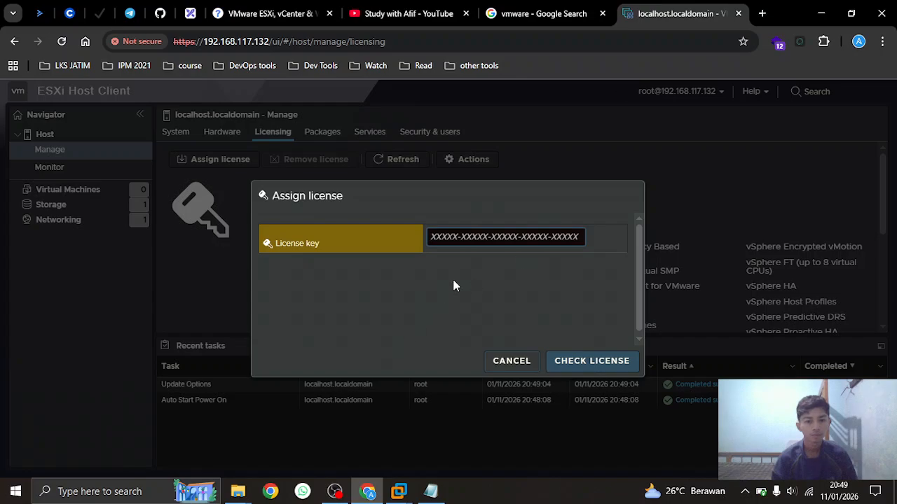
{"action": "key", "text": "ctrl+v"}
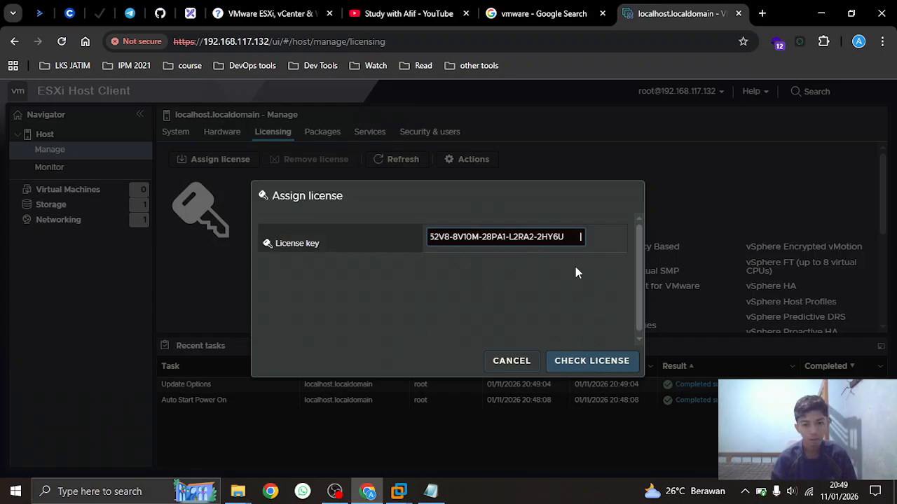
{"action": "left_click", "coordinate": [573, 366]}
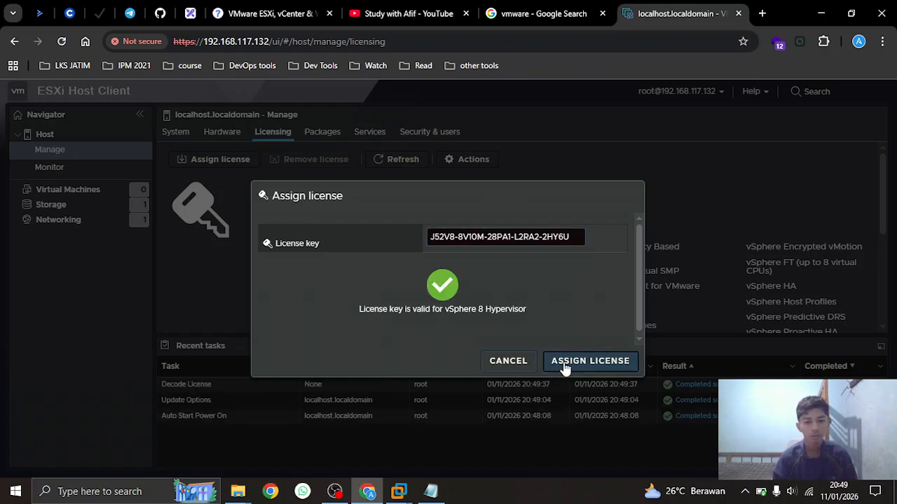
{"action": "left_click", "coordinate": [565, 366]}
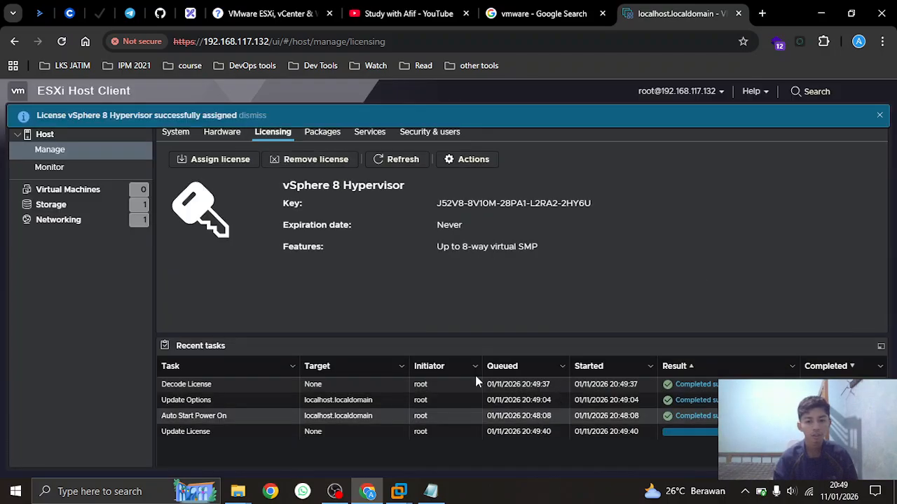
{"action": "left_click", "coordinate": [880, 115]}
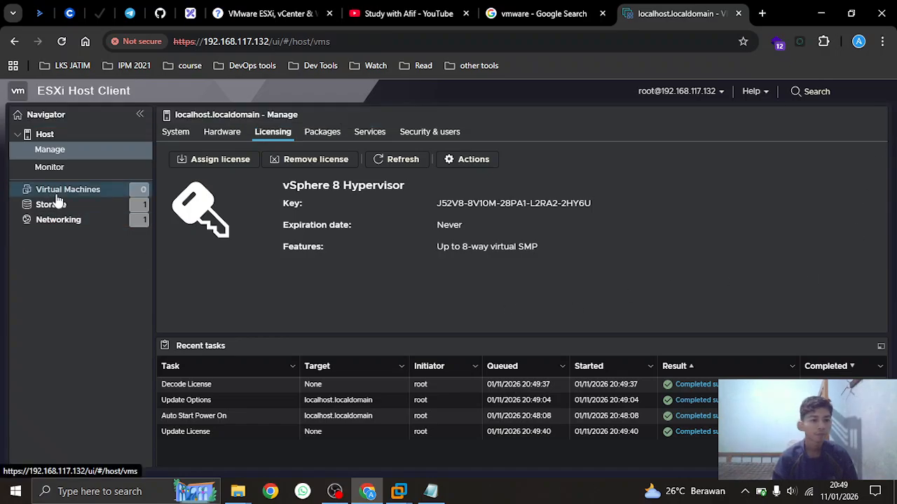
Review Networking, viewing the virtual switches and the single physical NIC vmnic0
{"action": "left_click", "coordinate": [57, 192]}
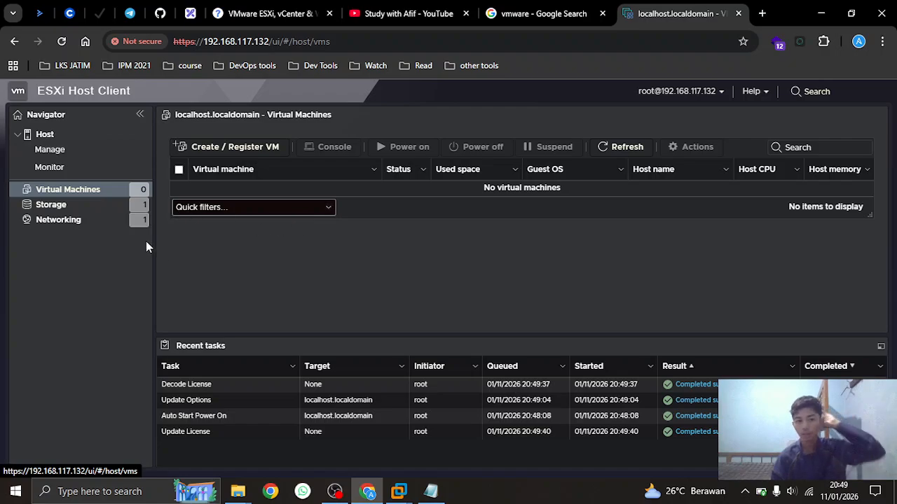
{"action": "left_click", "coordinate": [70, 221]}
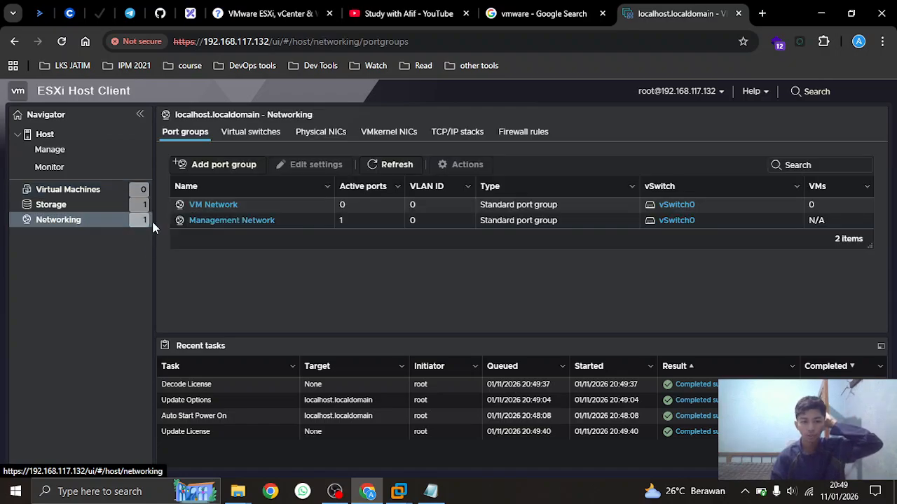
{"action": "left_click", "coordinate": [278, 138]}
{"action": "left_click", "coordinate": [321, 139]}
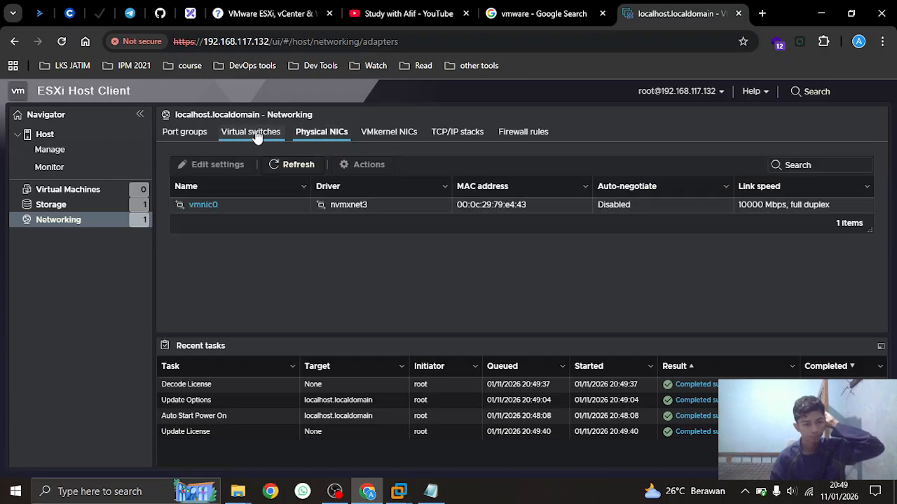
{"action": "left_click", "coordinate": [256, 135]}
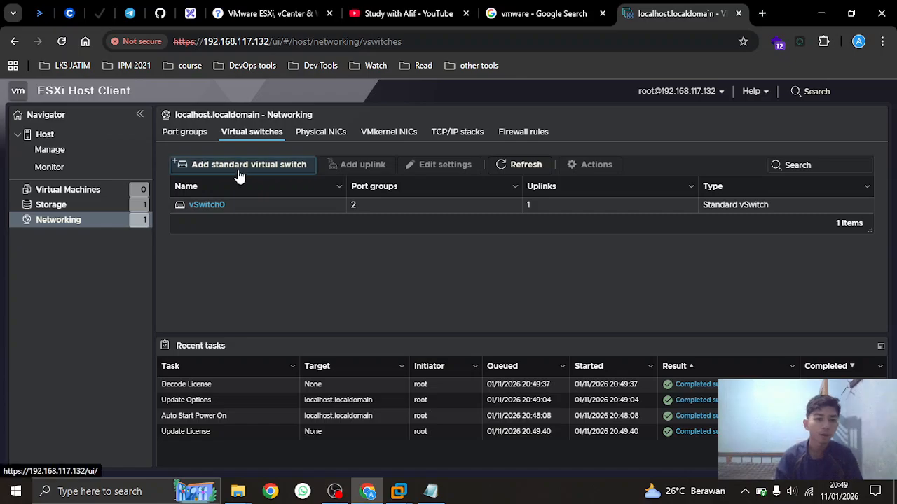
Create standard virtual switch vSwitch1 with MTU 1500 and default link discovery and security
{"action": "left_click", "coordinate": [239, 168]}
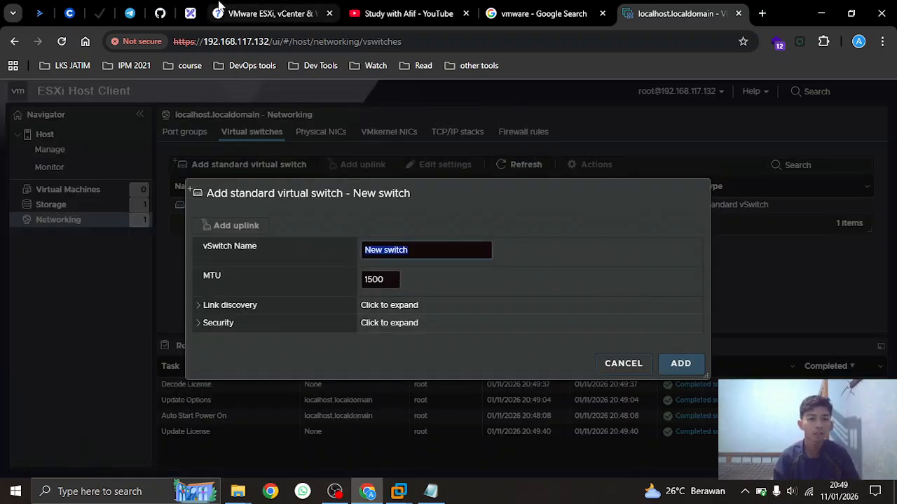
{"action": "left_click", "coordinate": [189, 12]}
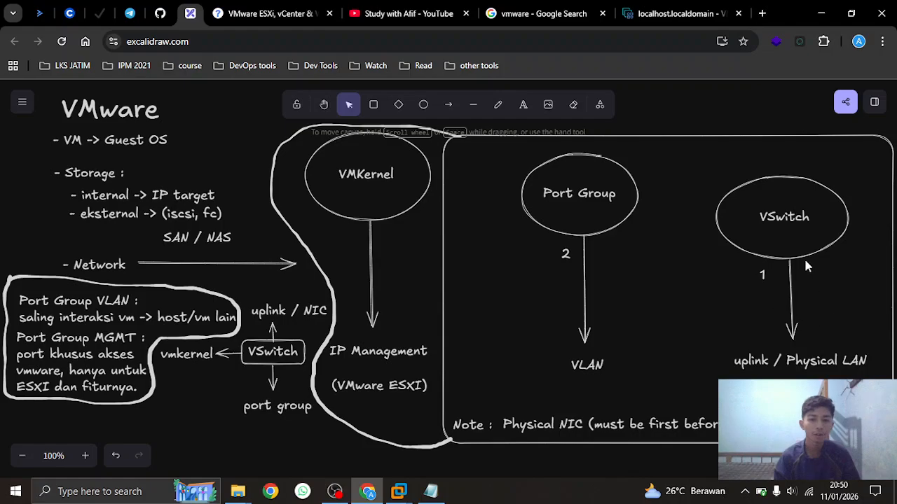
{"action": "left_click", "coordinate": [691, 13]}
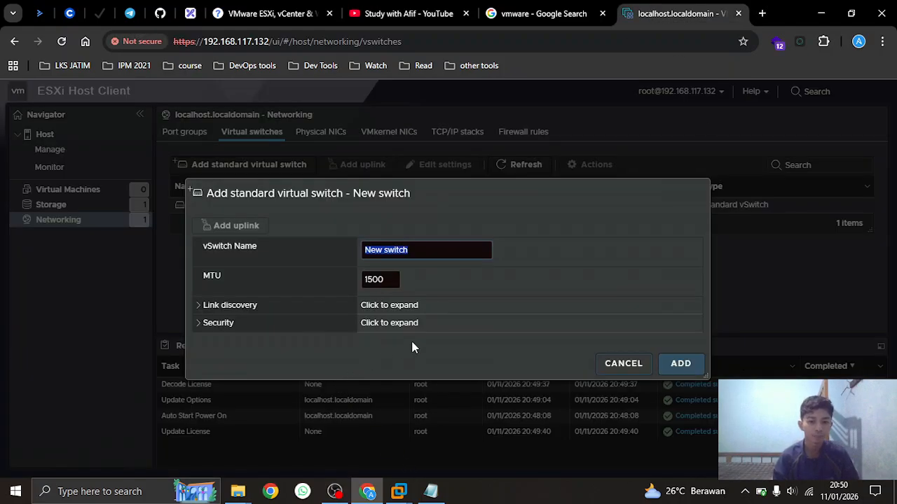
{"action": "type", "text": "v"}
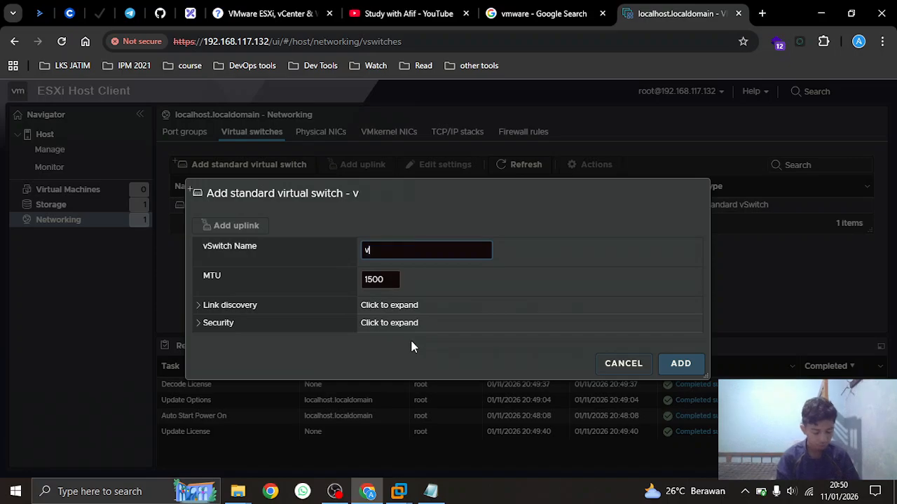
{"action": "type", "text": "Switch1"}
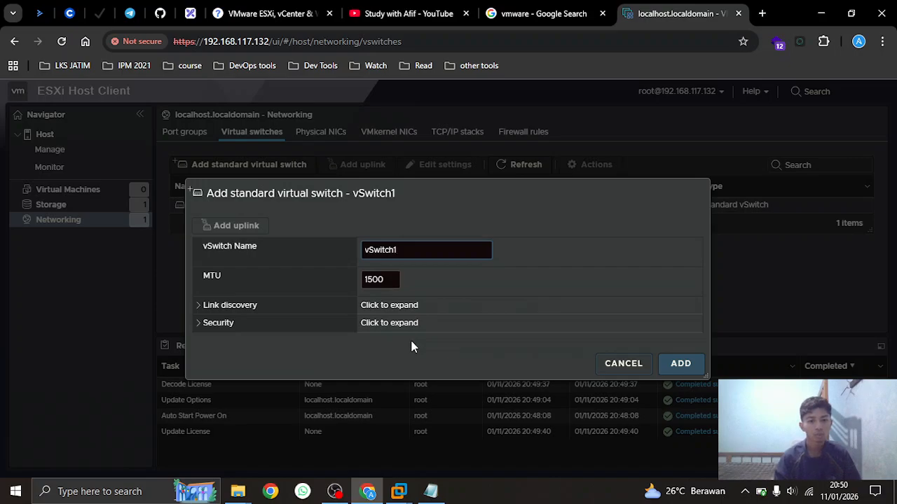
{"action": "left_click", "coordinate": [222, 306]}
{"action": "scroll", "coordinate": [281, 288], "scroll_direction": "down", "scroll_amount": 2}
{"action": "left_click", "coordinate": [244, 260]}
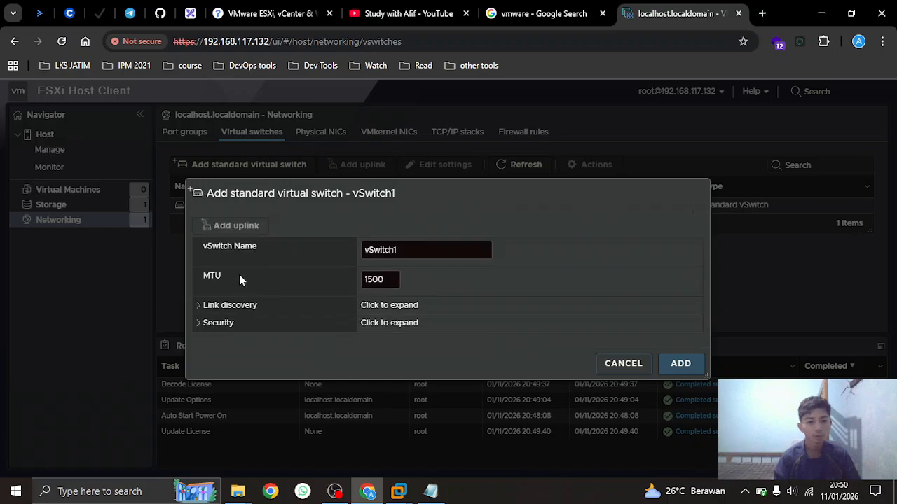
{"action": "left_click", "coordinate": [220, 322]}
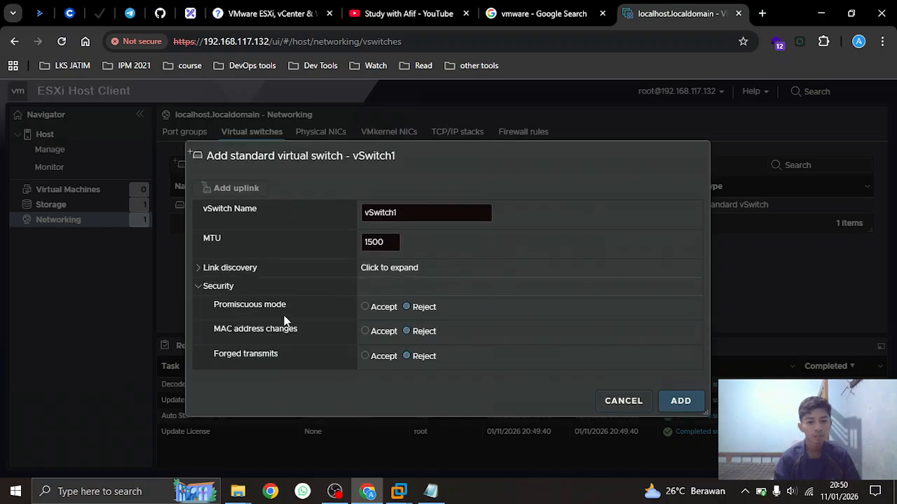
{"action": "left_click", "coordinate": [224, 288]}
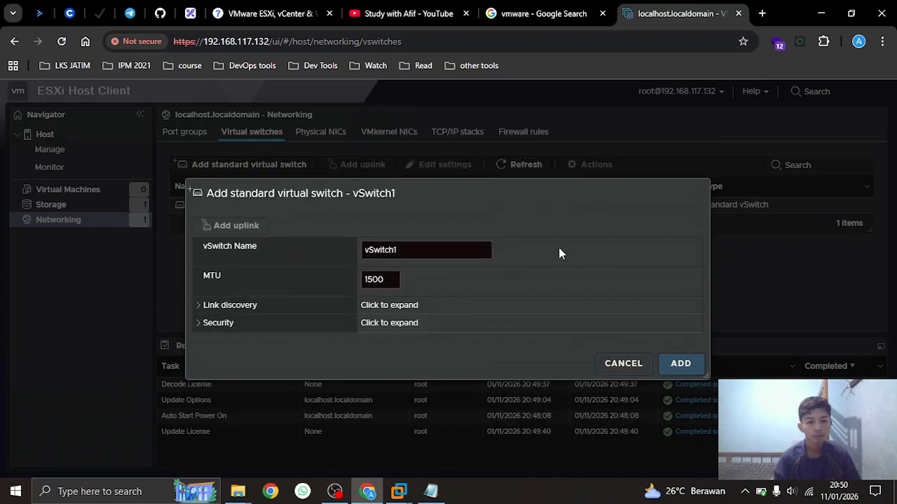
{"action": "left_click", "coordinate": [688, 373]}
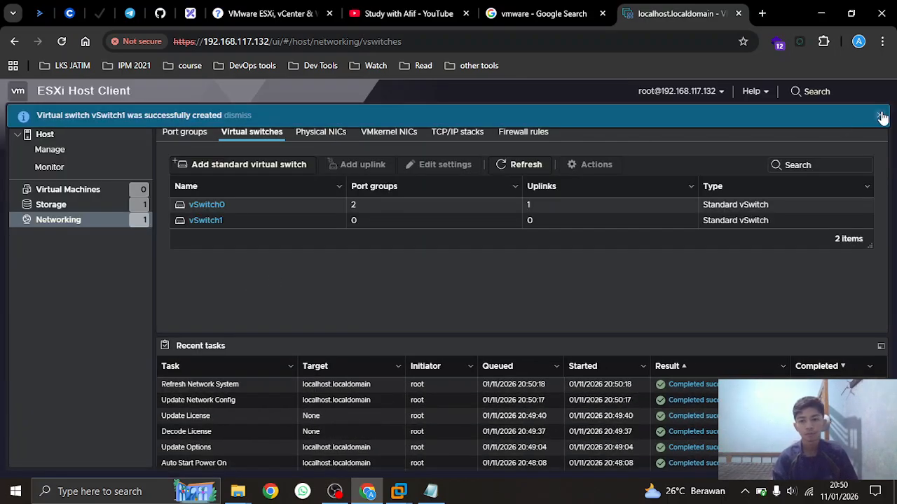
{"action": "left_click", "coordinate": [883, 116]}
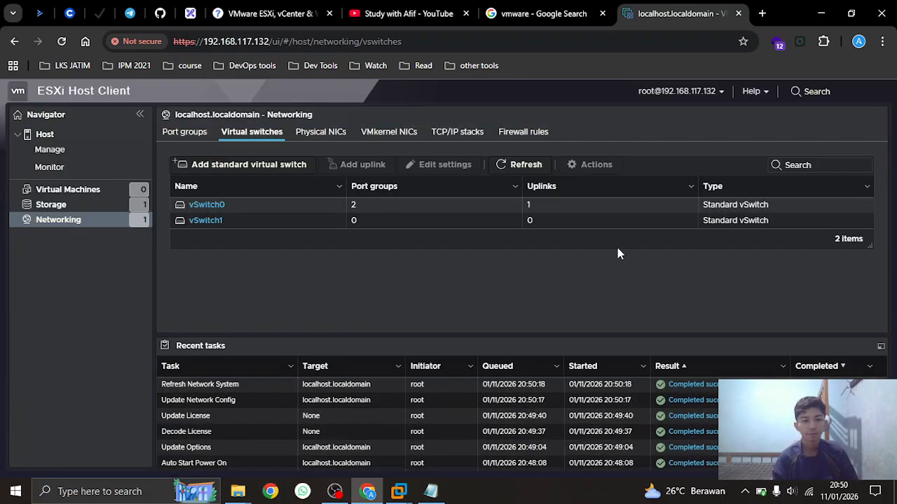
{"action": "left_click", "coordinate": [204, 225]}
{"action": "scroll", "coordinate": [358, 265], "scroll_direction": "down", "scroll_amount": 1}
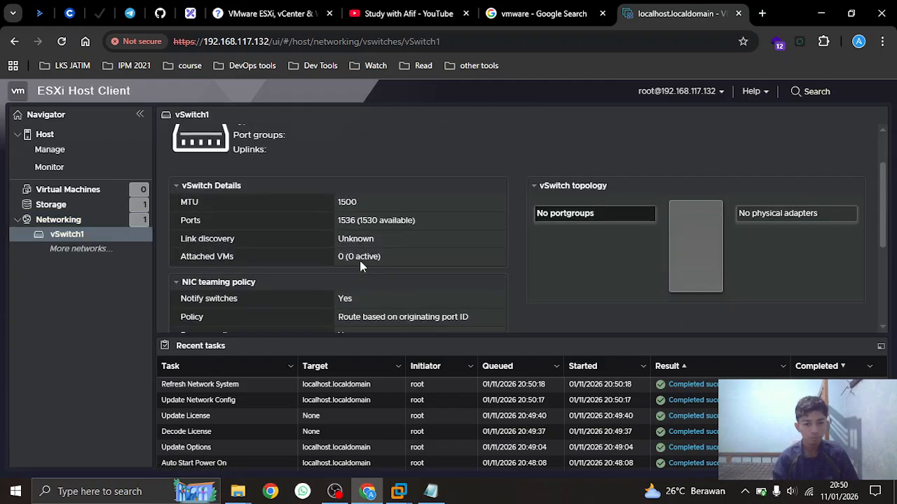
{"action": "scroll", "coordinate": [360, 263], "scroll_direction": "down", "scroll_amount": 3}
{"action": "scroll", "coordinate": [360, 265], "scroll_direction": "up", "scroll_amount": 4}
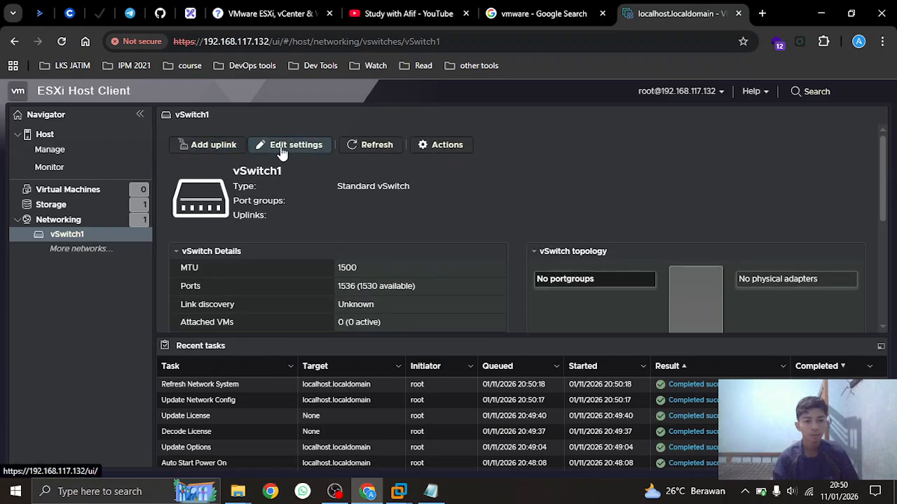
{"action": "left_click", "coordinate": [259, 147]}
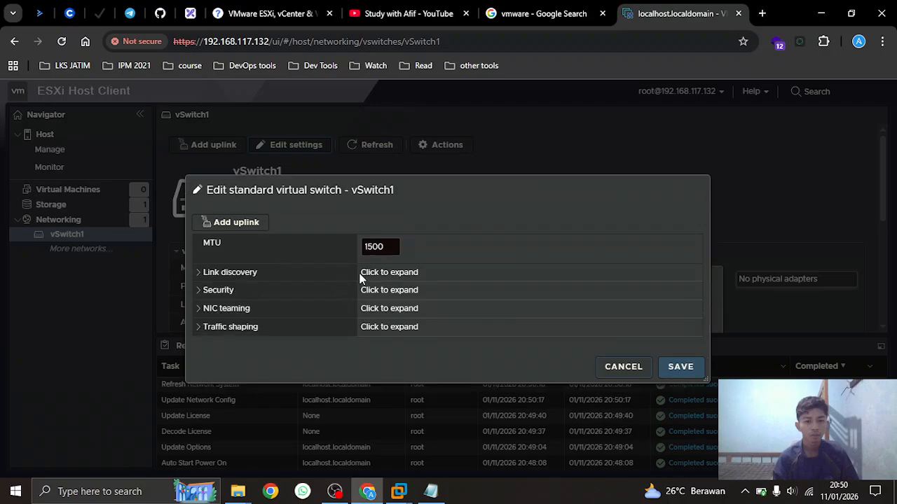
{"action": "left_click", "coordinate": [623, 366]}
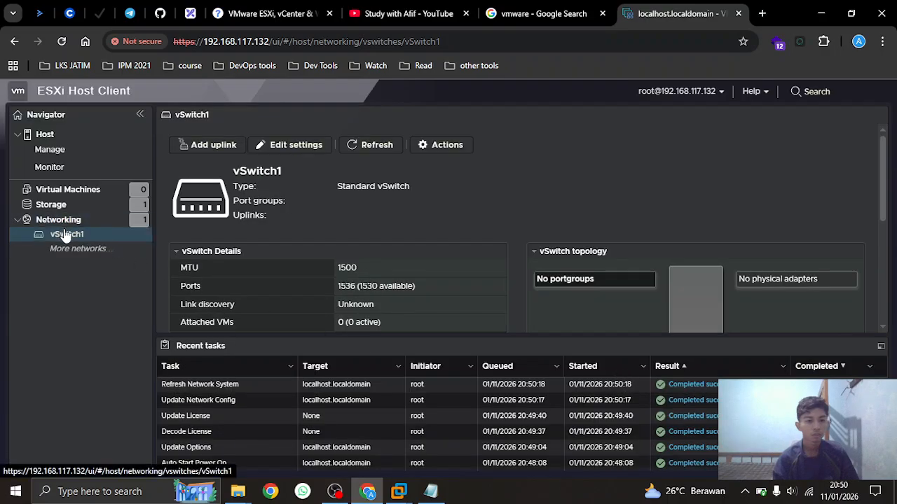
{"action": "left_click", "coordinate": [72, 223]}
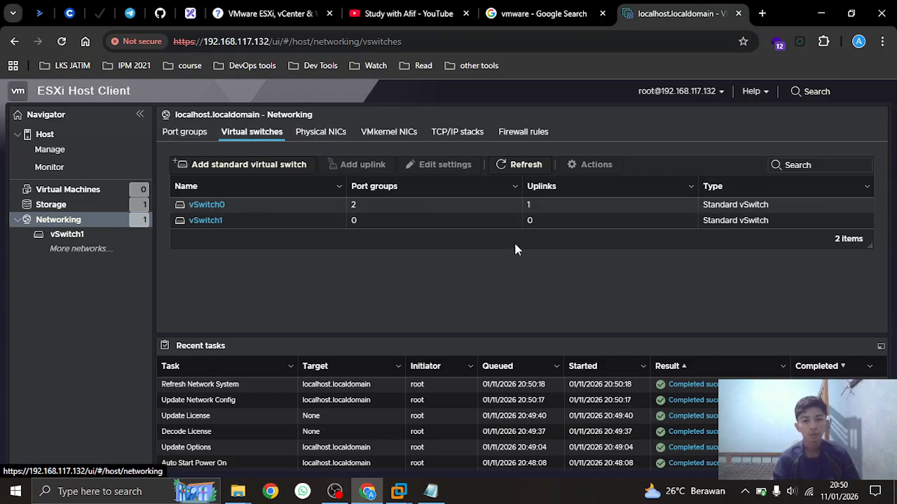
{"action": "left_click", "coordinate": [350, 205]}
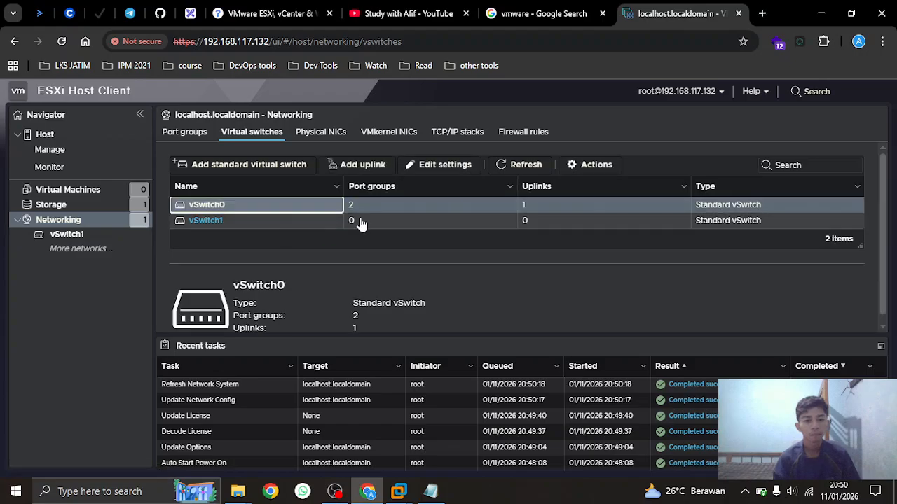
{"action": "left_click", "coordinate": [204, 207]}
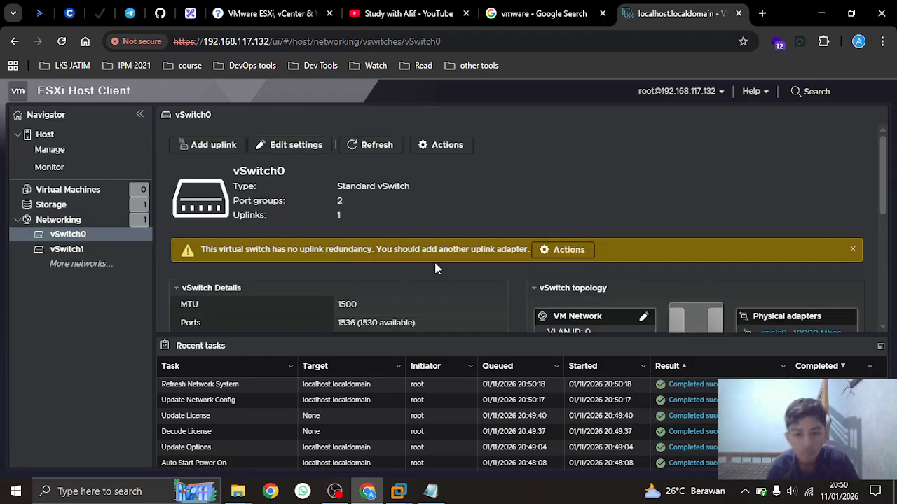
{"action": "scroll", "coordinate": [442, 265], "scroll_direction": "down", "scroll_amount": 3}
{"action": "scroll", "coordinate": [441, 264], "scroll_direction": "up", "scroll_amount": 2}
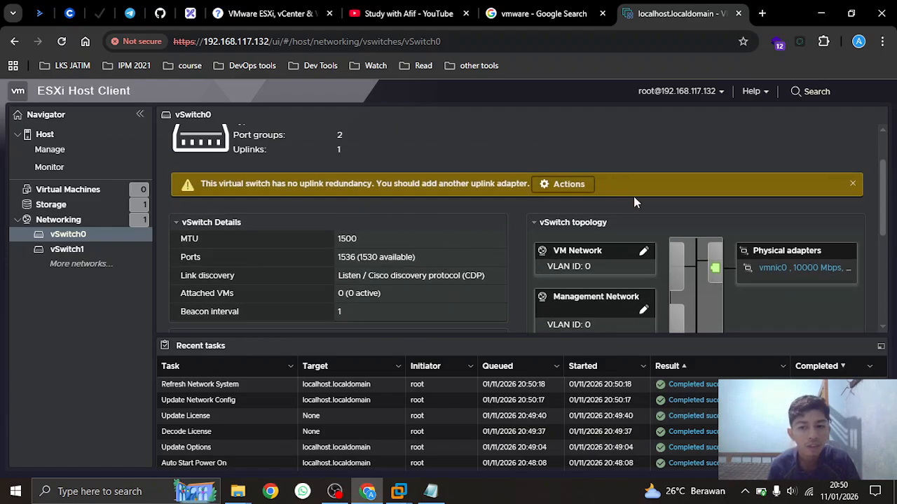
{"action": "scroll", "coordinate": [276, 205], "scroll_direction": "up", "scroll_amount": 1}
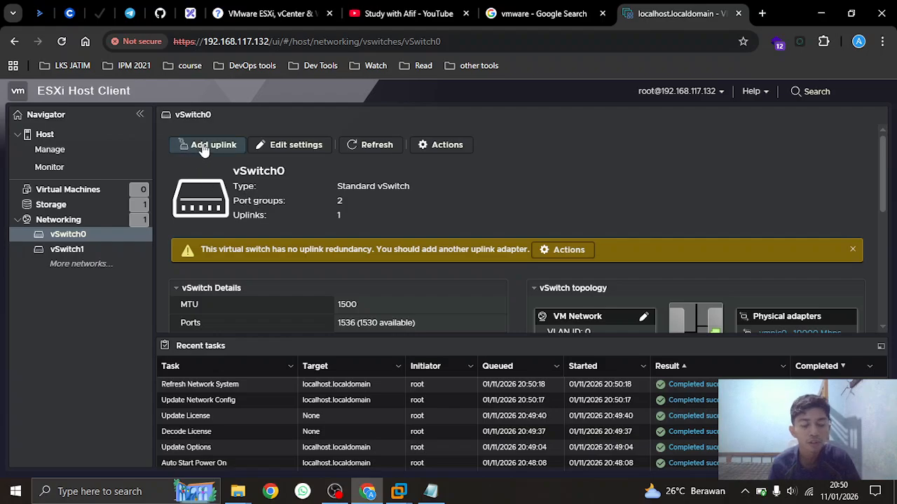
{"action": "scroll", "coordinate": [688, 273], "scroll_direction": "down", "scroll_amount": 1}
{"action": "scroll", "coordinate": [688, 275], "scroll_direction": "down", "scroll_amount": 1}
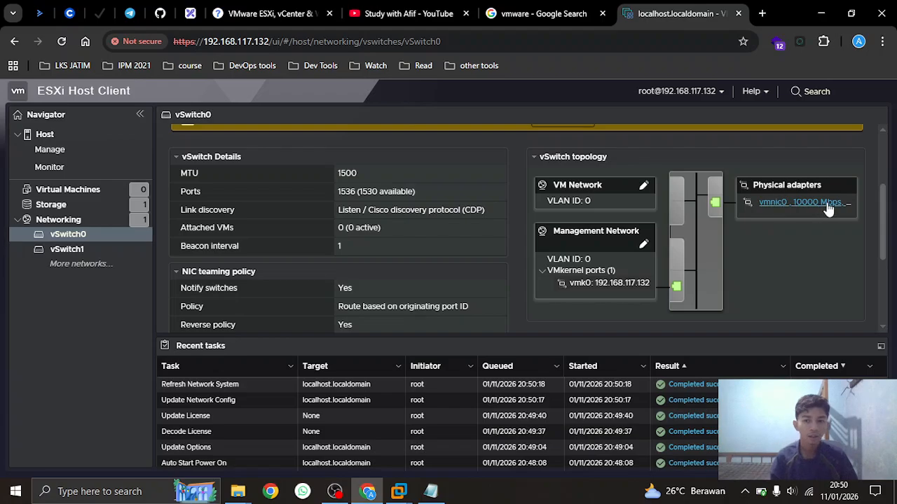
{"action": "left_click", "coordinate": [59, 220]}
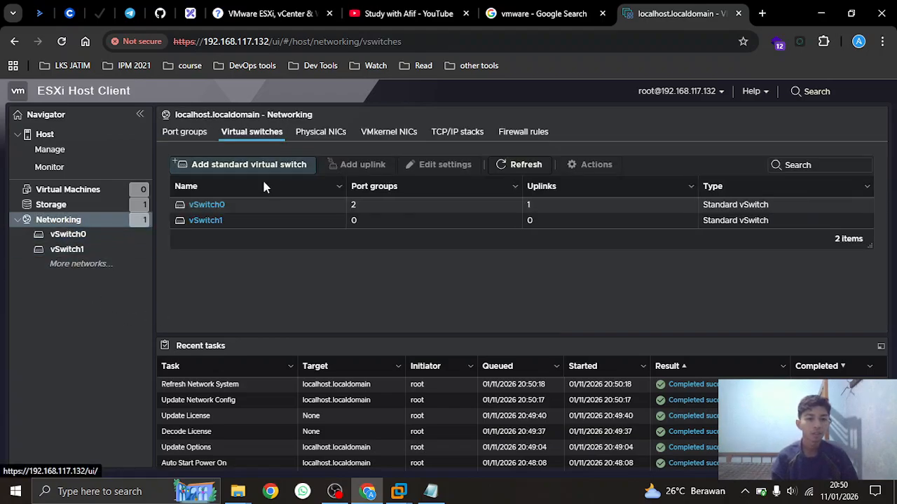
{"action": "left_click", "coordinate": [210, 222]}
{"action": "scroll", "coordinate": [372, 280], "scroll_direction": "down", "scroll_amount": 2}
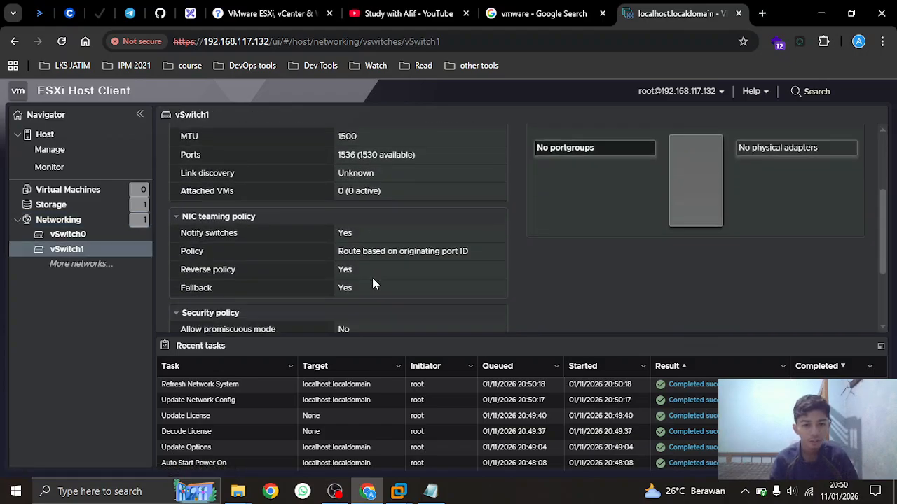
{"action": "scroll", "coordinate": [374, 284], "scroll_direction": "up", "scroll_amount": 3}
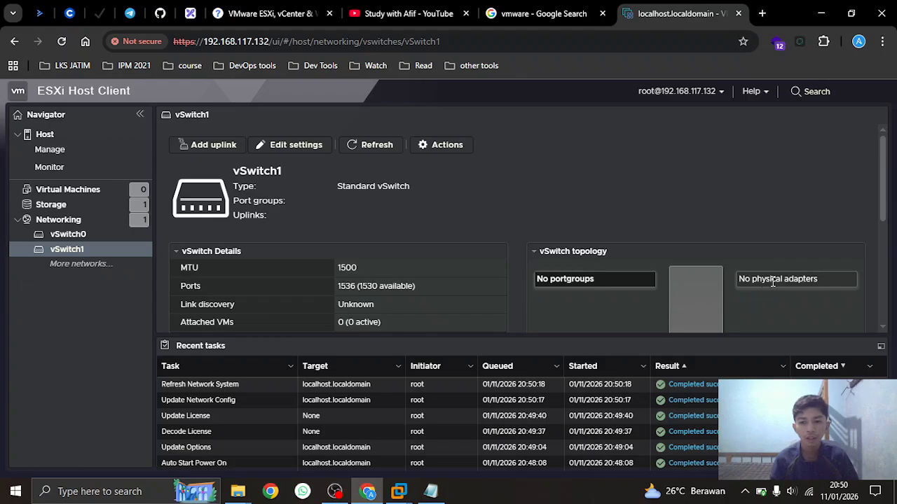
{"action": "left_click", "coordinate": [293, 152]}
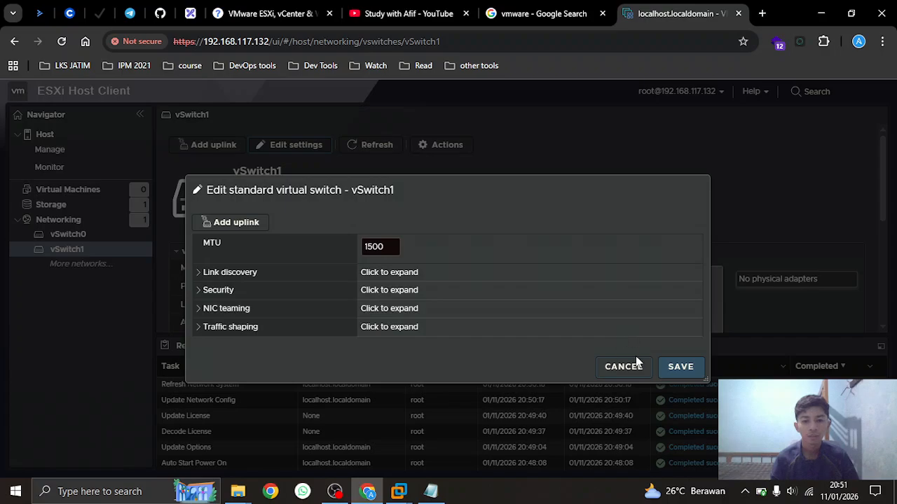
{"action": "left_click", "coordinate": [633, 365]}
{"action": "left_click", "coordinate": [53, 220]}
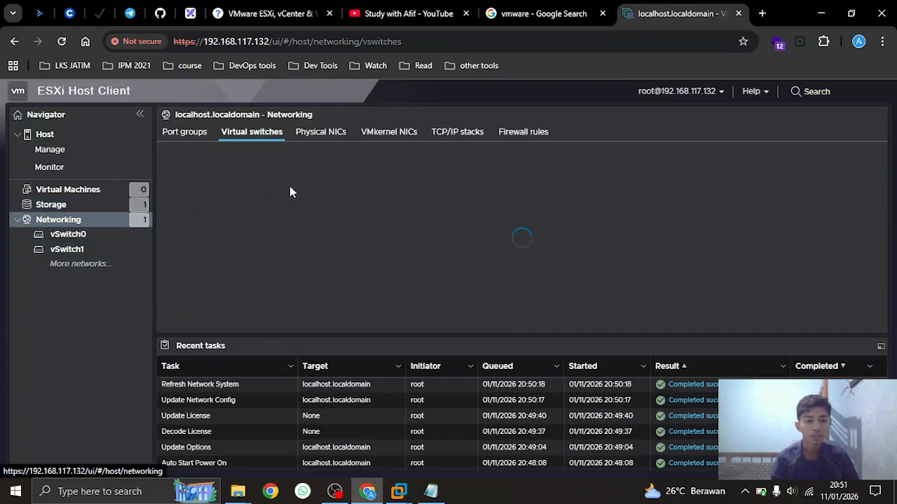
Remove the vSwitch1 virtual switch
{"action": "right_click", "coordinate": [245, 225]}
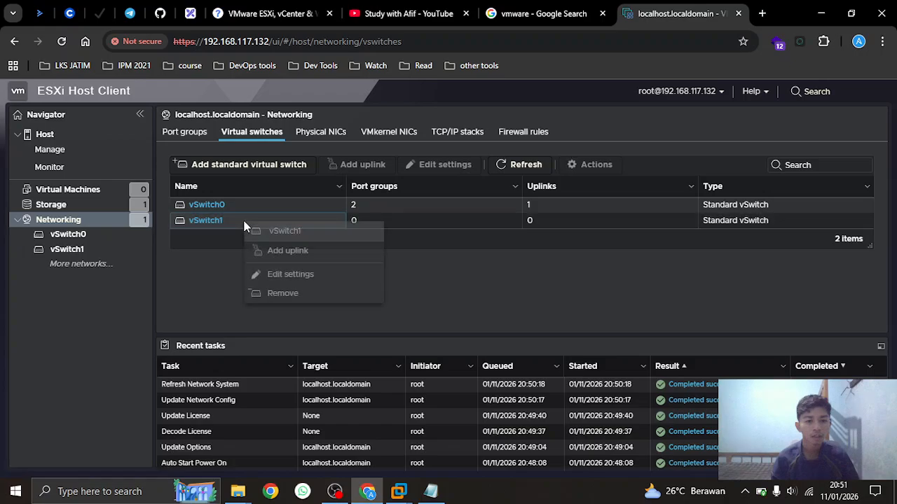
{"action": "left_click", "coordinate": [274, 293]}
{"action": "left_click", "coordinate": [570, 330]}
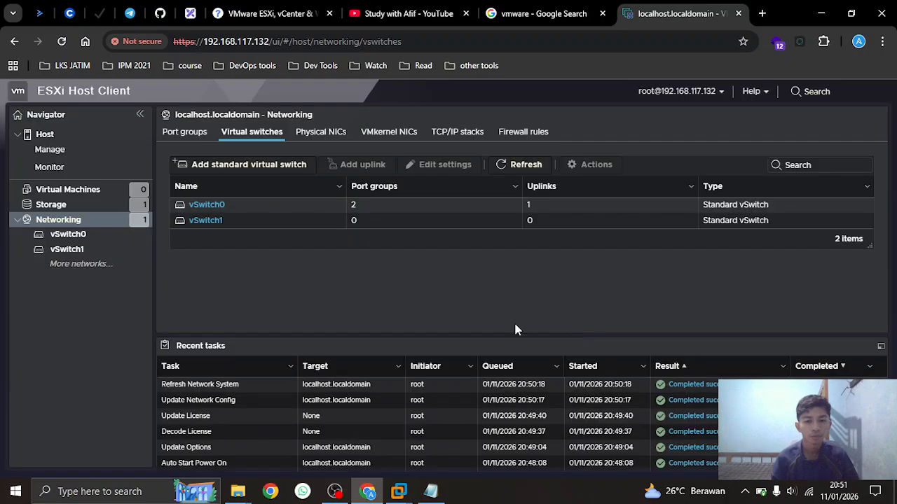
Shut down the ESXi host from its summary page, then return to the VMware ESXi 8 window
{"action": "left_click", "coordinate": [42, 134]}
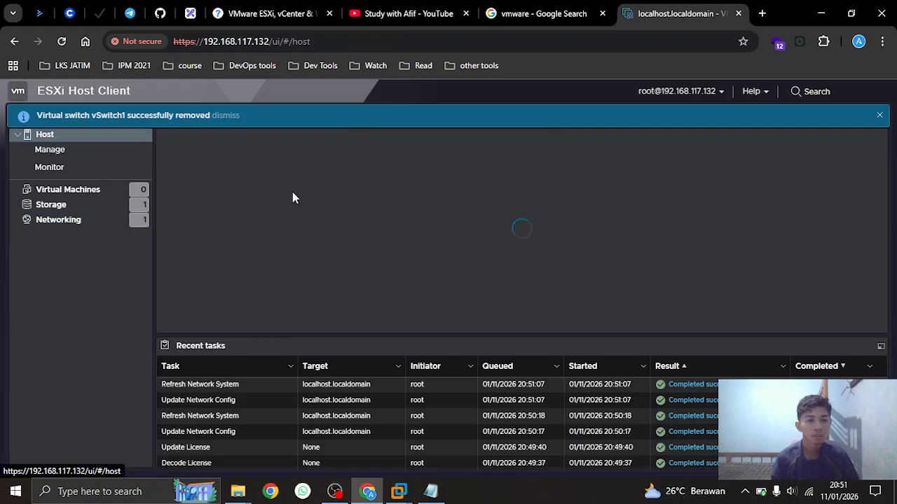
{"action": "left_click", "coordinate": [440, 144]}
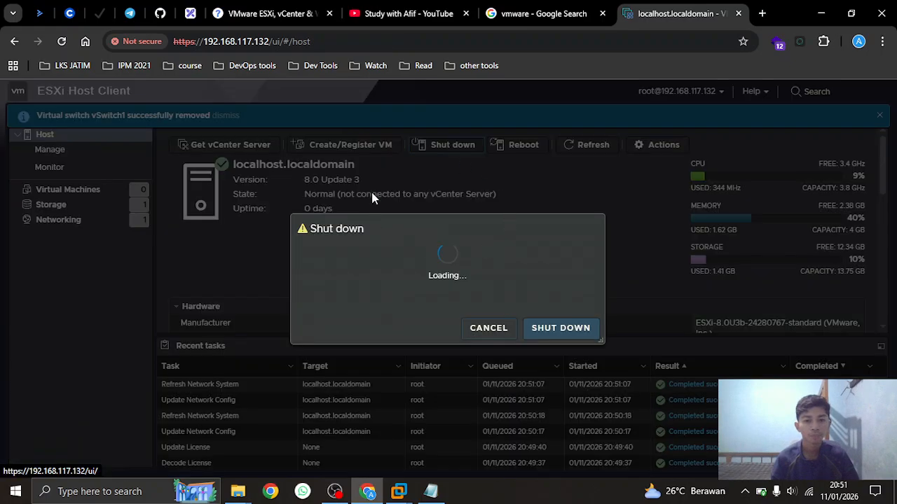
{"action": "left_click", "coordinate": [570, 362]}
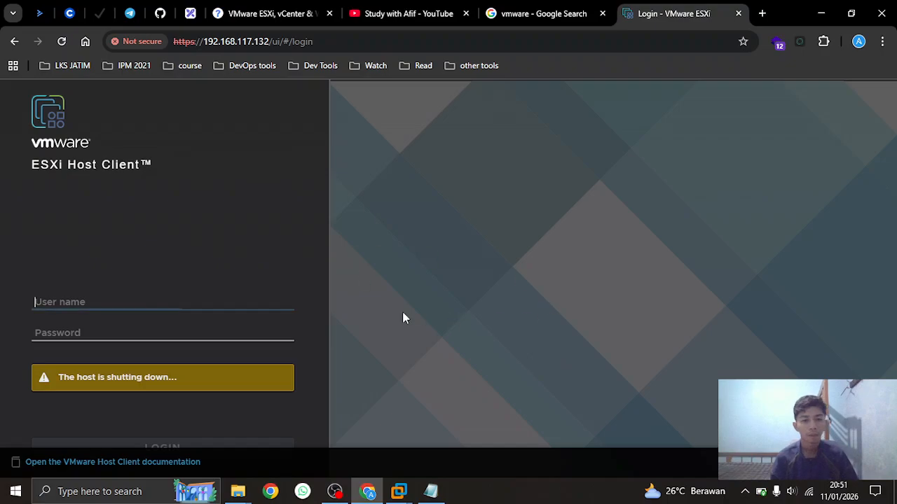
{"action": "left_click", "coordinate": [761, 13]}
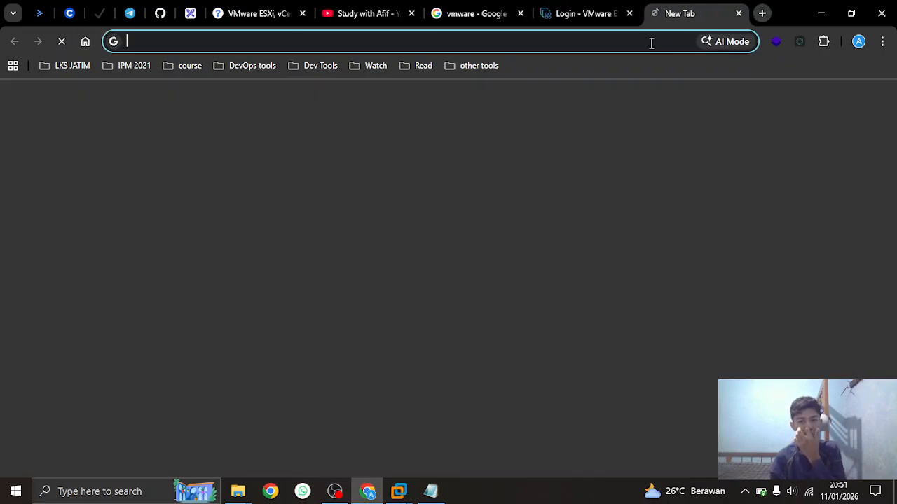
{"action": "left_click", "coordinate": [581, 15]}
{"action": "mouse_move", "coordinate": [405, 493]}
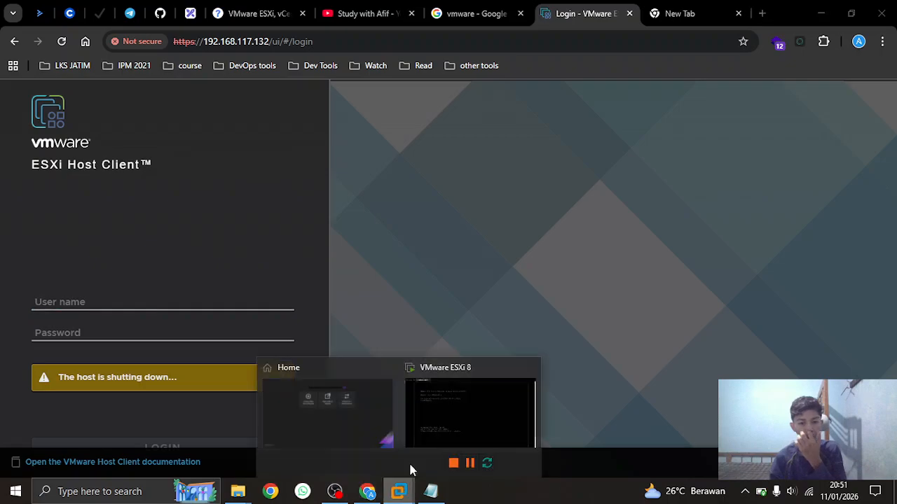
{"action": "left_click", "coordinate": [444, 447]}
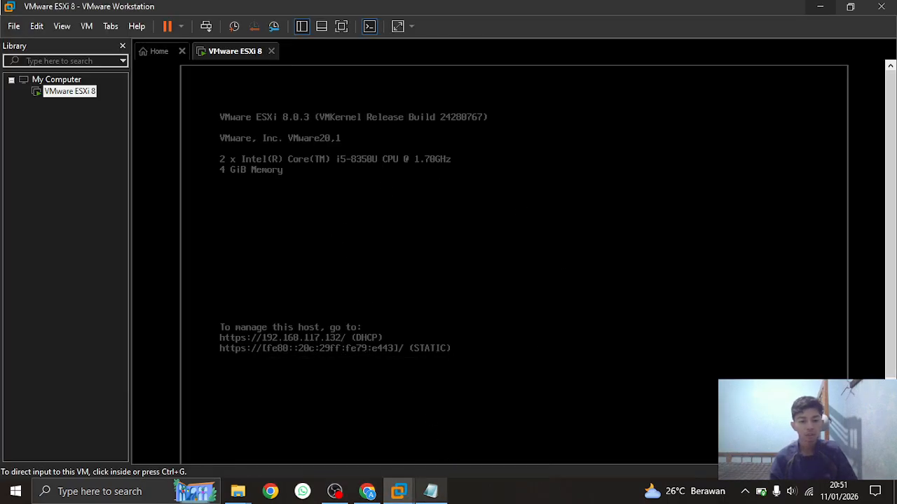
Open the VMware ESXi 8 VM's Settings and select its NAT Network Adapter
{"action": "left_click", "coordinate": [334, 491]}
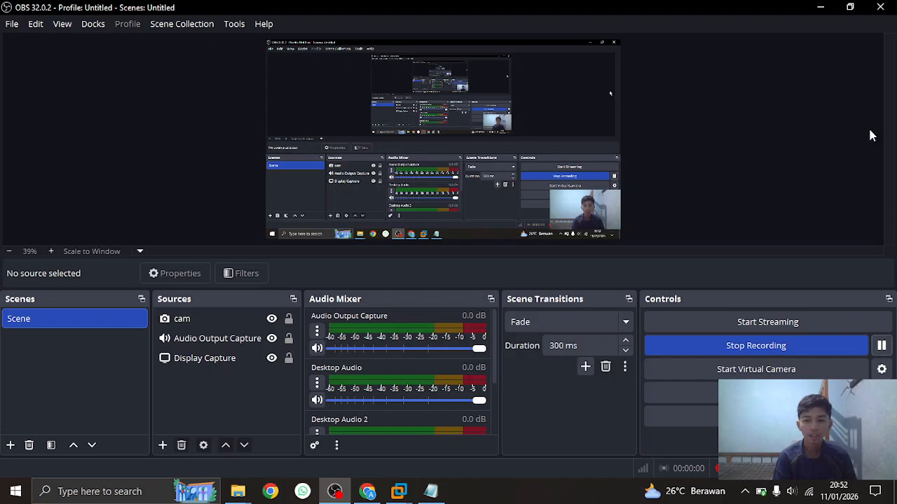
{"action": "left_click", "coordinate": [821, 7]}
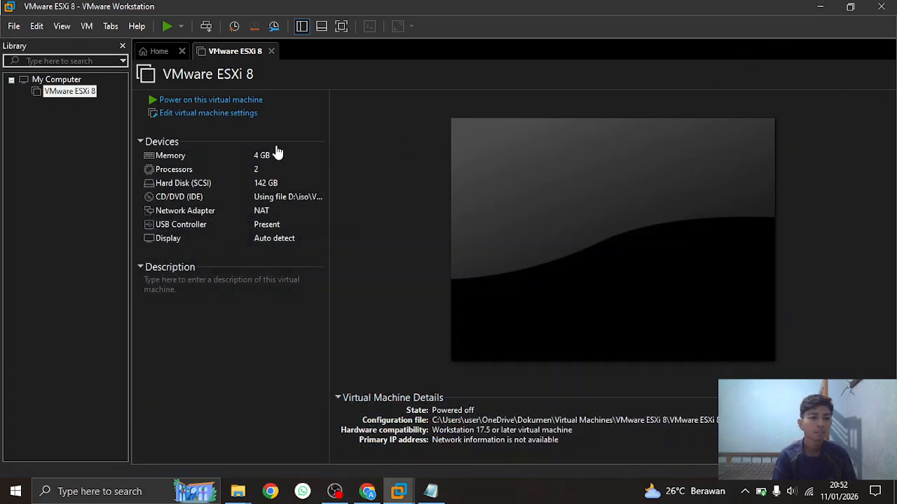
{"action": "right_click", "coordinate": [78, 96]}
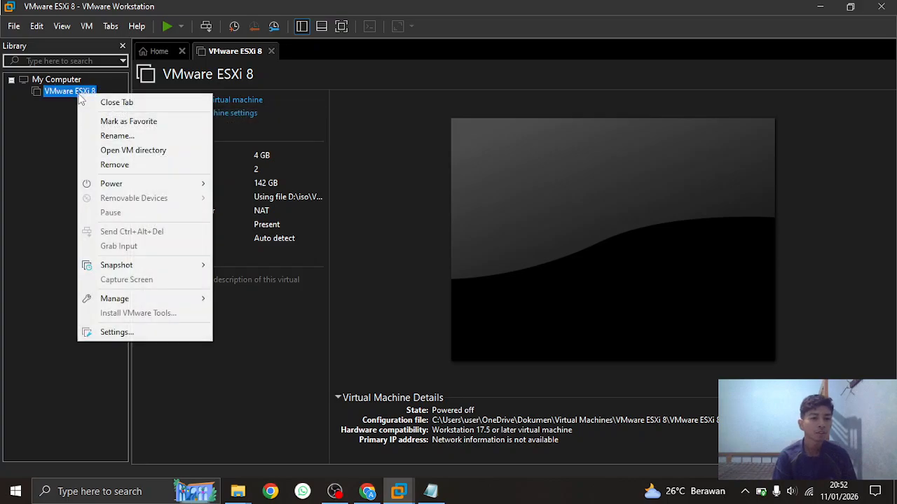
{"action": "left_click", "coordinate": [157, 331]}
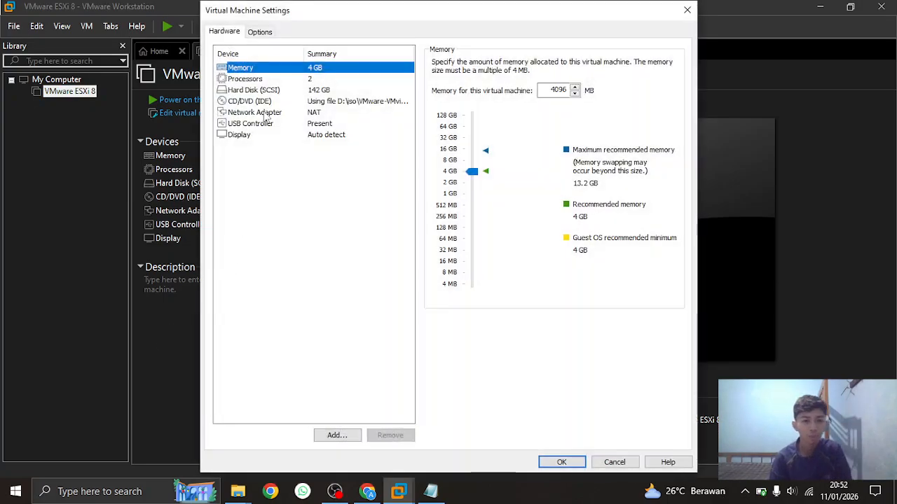
{"action": "left_click", "coordinate": [266, 115]}
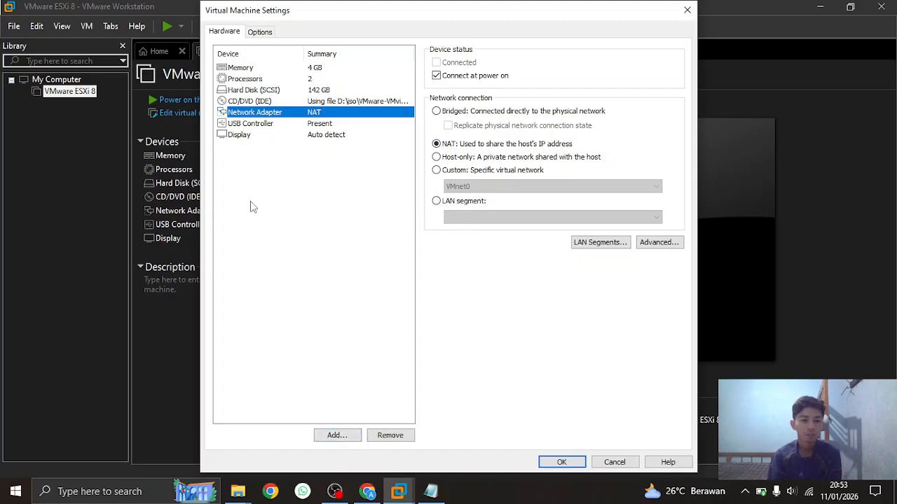
Add a second network adapter to the ESXi 8 VM and save its settings
{"action": "left_click", "coordinate": [340, 438]}
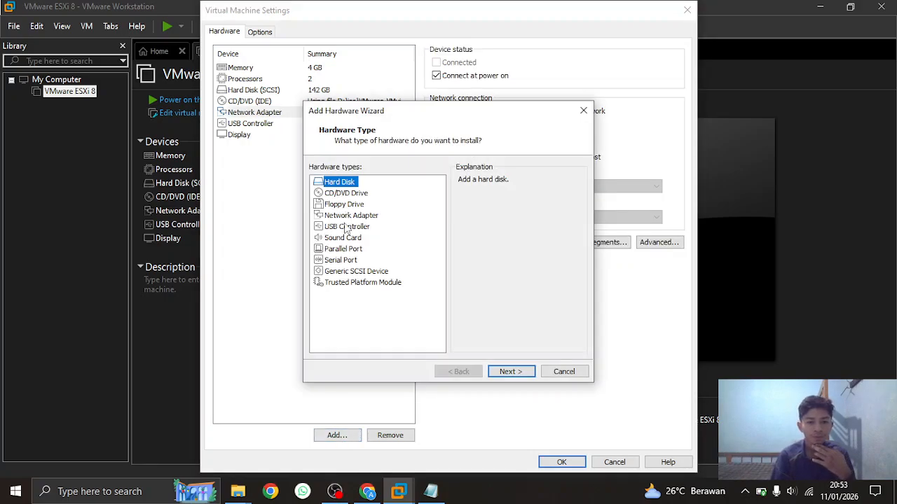
{"action": "left_click", "coordinate": [343, 216]}
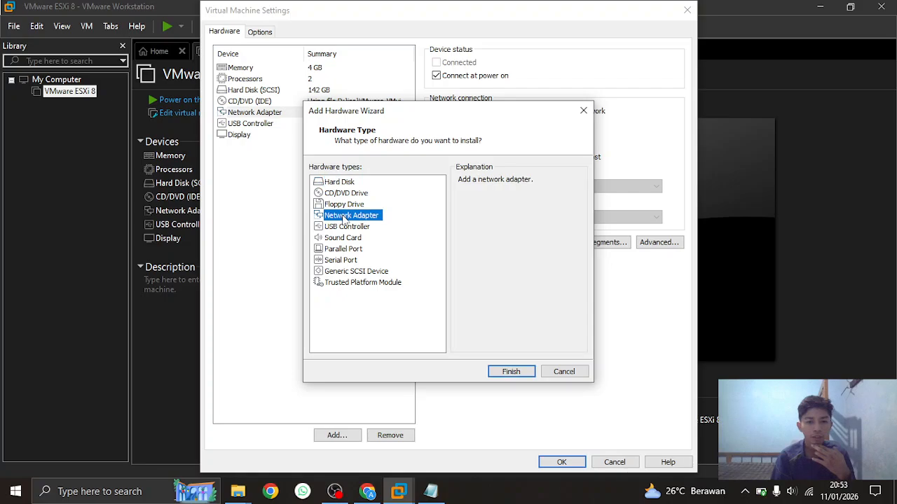
{"action": "left_click", "coordinate": [511, 372]}
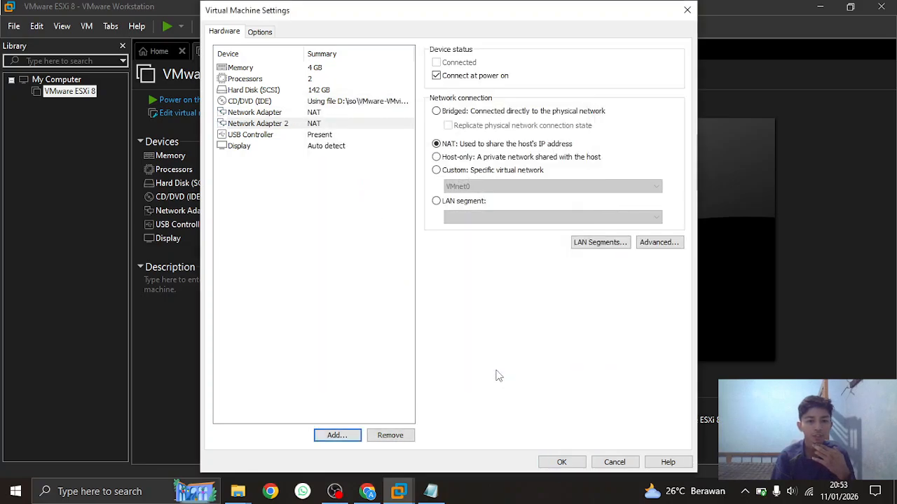
{"action": "left_click", "coordinate": [330, 124]}
{"action": "left_click", "coordinate": [332, 113]}
{"action": "left_click", "coordinate": [329, 124]}
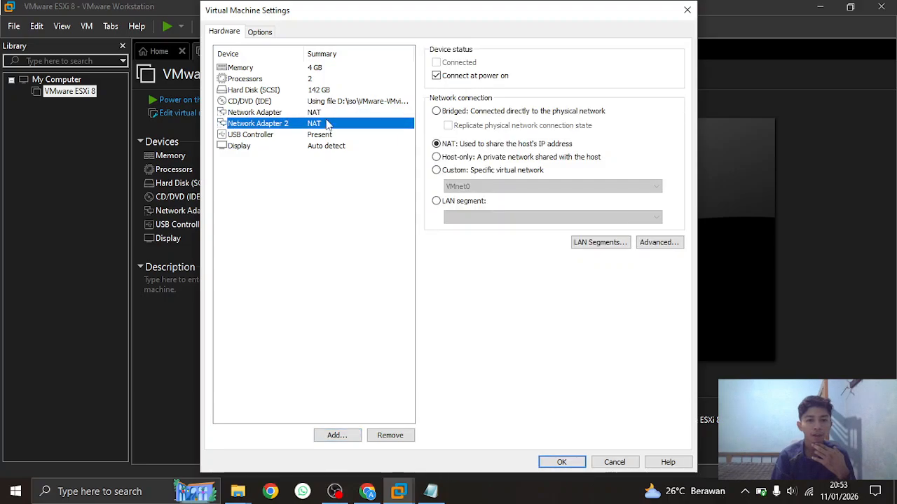
{"action": "left_click", "coordinate": [570, 466]}
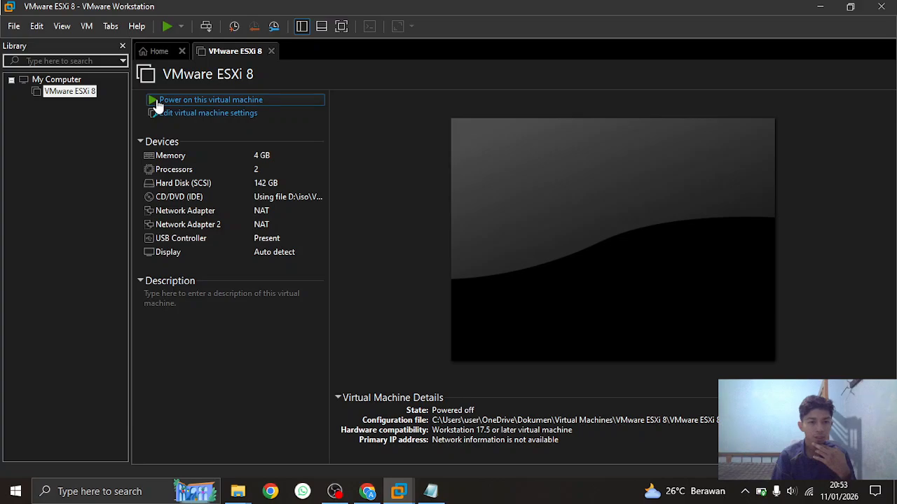
Power on the ESXi VM and return to its booting console
{"action": "left_click", "coordinate": [157, 101]}
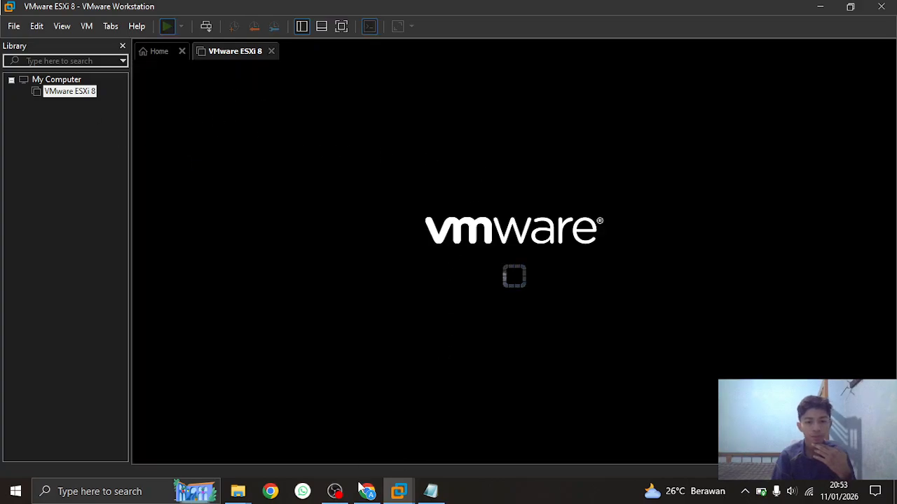
{"action": "left_click", "coordinate": [334, 492]}
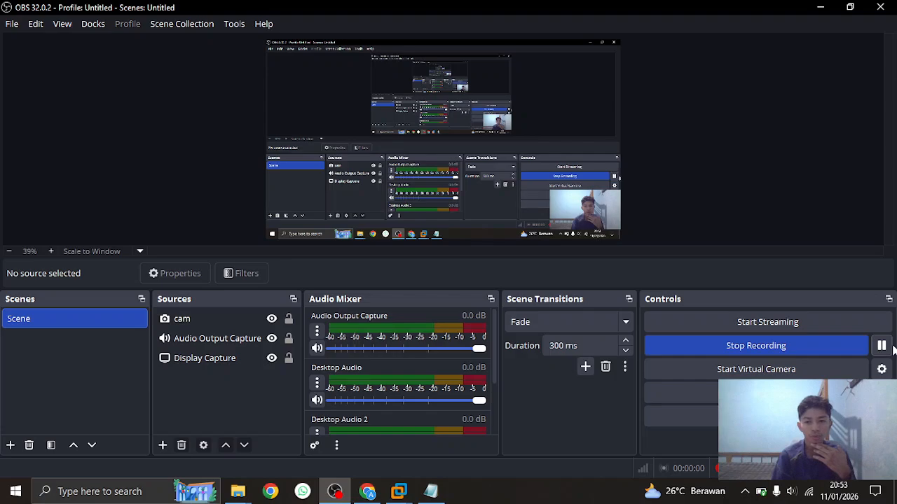
{"action": "left_click", "coordinate": [824, 8]}
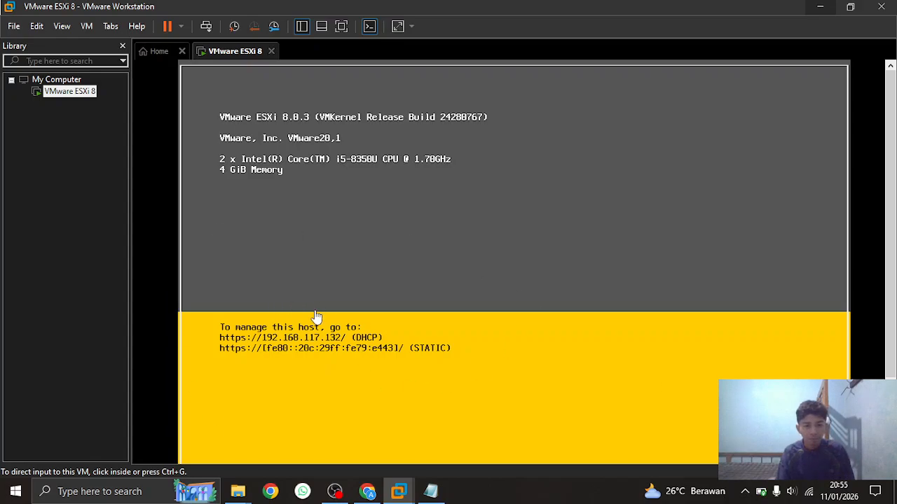
Reload the ESXi Host Client login page and sign in as root with the account password
{"action": "left_click", "coordinate": [376, 494]}
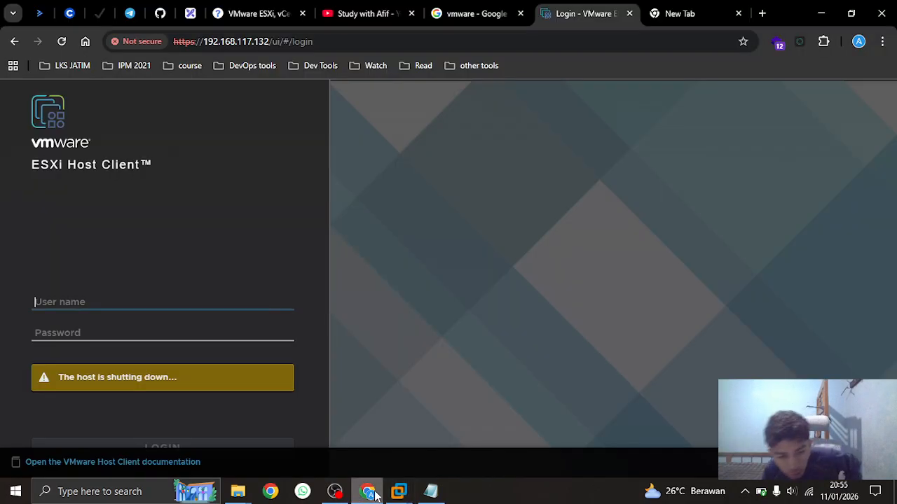
{"action": "left_click", "coordinate": [61, 42]}
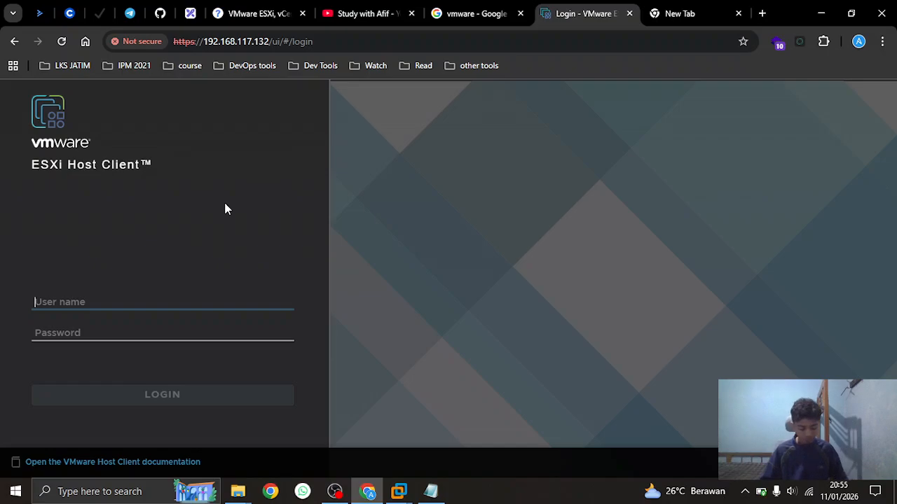
{"action": "type", "text": "root"}
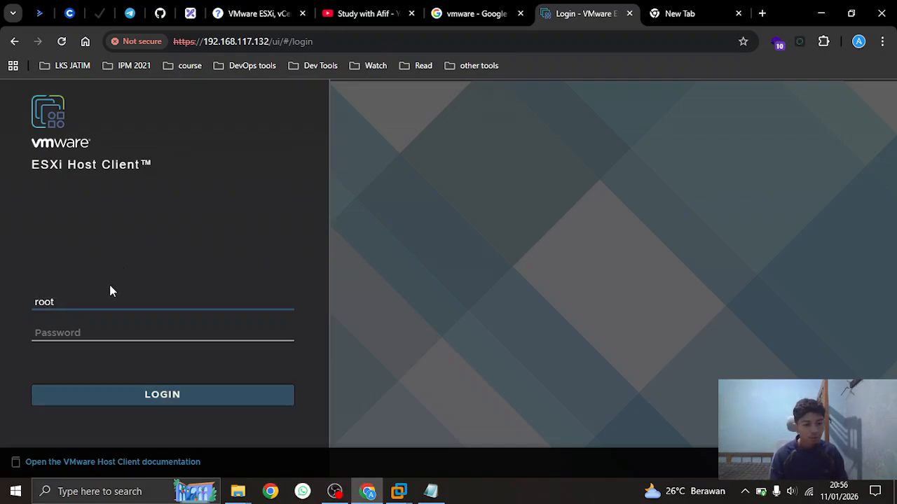
{"action": "key", "text": "Tab"}
{"action": "type", "text": "*************"}
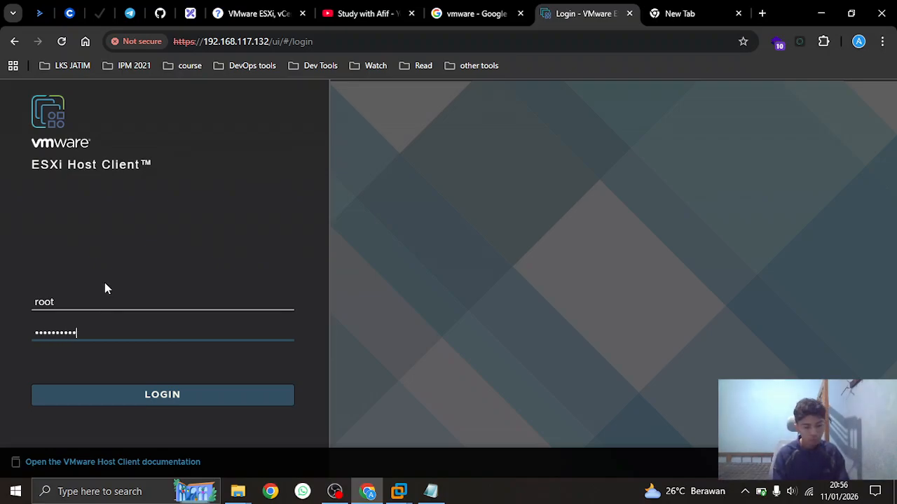
{"action": "key", "text": "Return"}
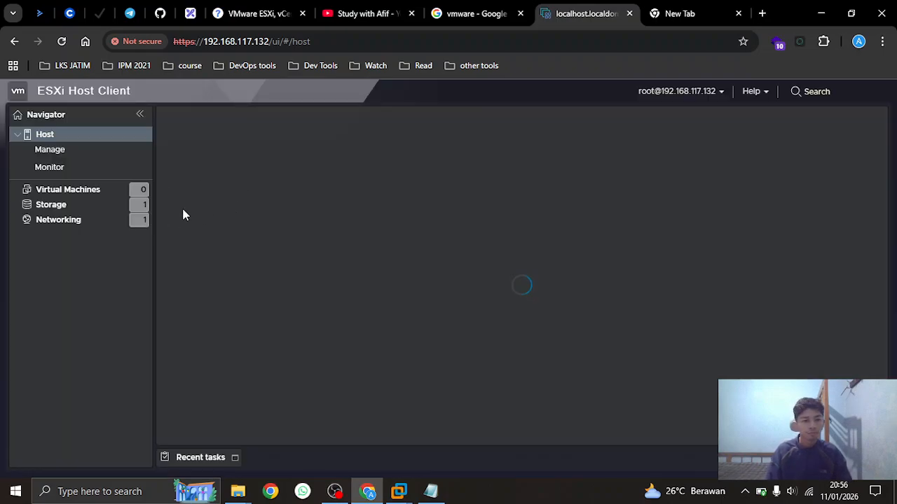
Review the host's virtual switches, port groups and physical adapters under Networking
{"action": "left_click", "coordinate": [64, 220]}
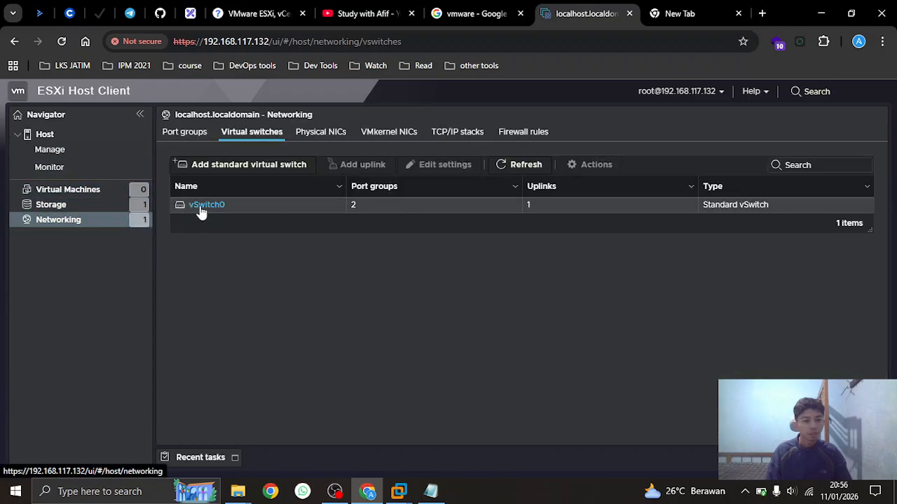
{"action": "left_click", "coordinate": [187, 138]}
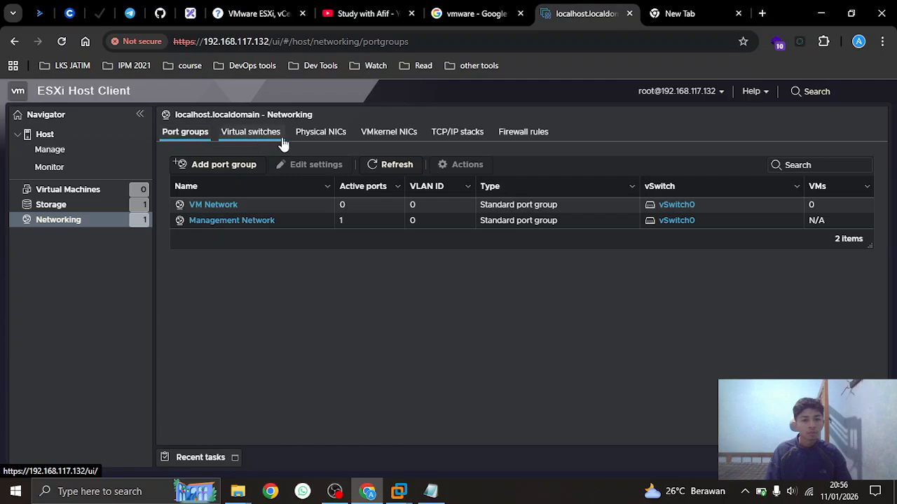
{"action": "left_click", "coordinate": [310, 139]}
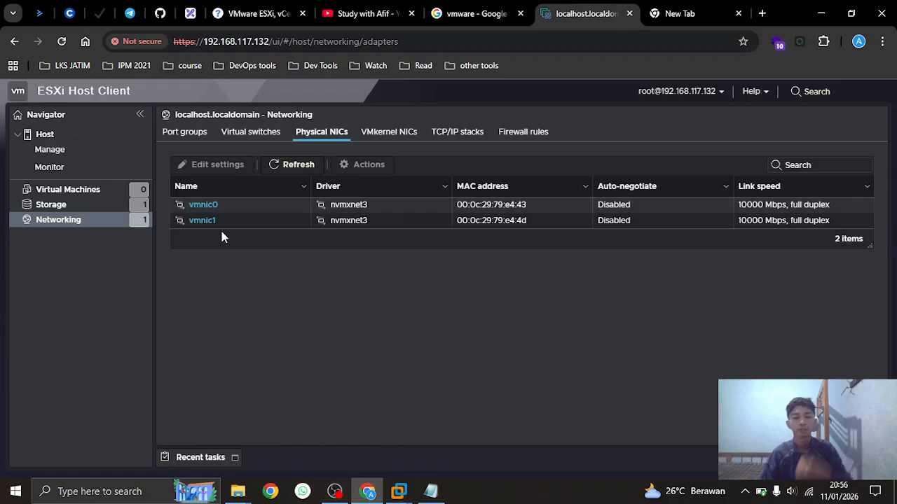
{"action": "left_click", "coordinate": [249, 134]}
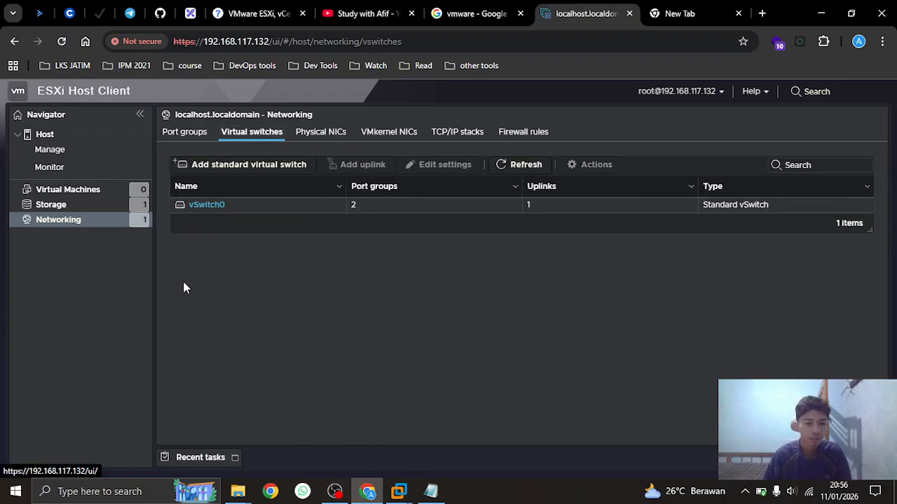
Create standard virtual switch vSwitch1 with vmnic1 as its uplink
{"action": "left_click", "coordinate": [203, 168]}
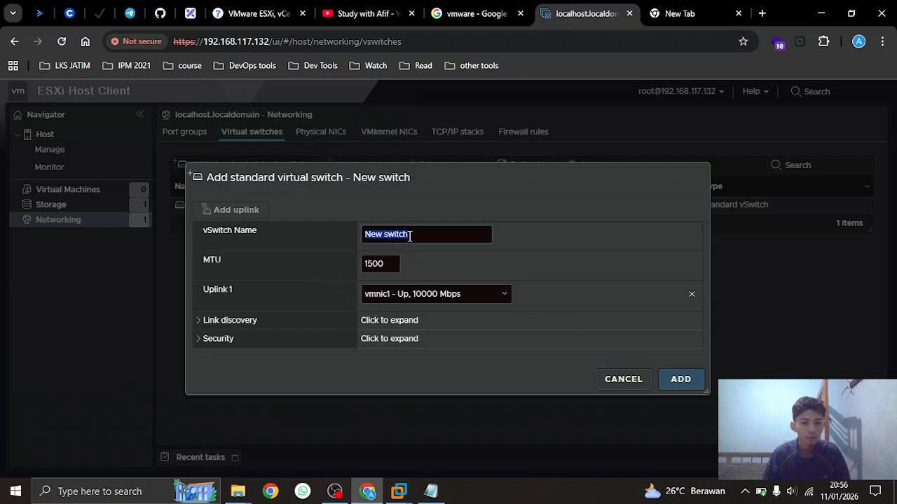
{"action": "left_click_drag", "start_coordinate": [195, 295], "coordinate": [455, 313]}
{"action": "left_click", "coordinate": [560, 298]}
{"action": "left_click", "coordinate": [498, 295]}
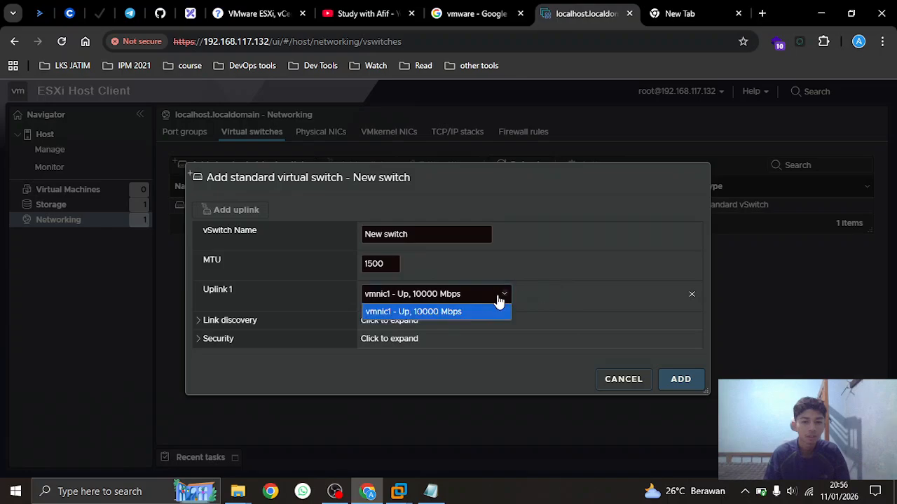
{"action": "left_click", "coordinate": [538, 294]}
{"action": "left_click_drag", "start_coordinate": [420, 233], "coordinate": [364, 234]}
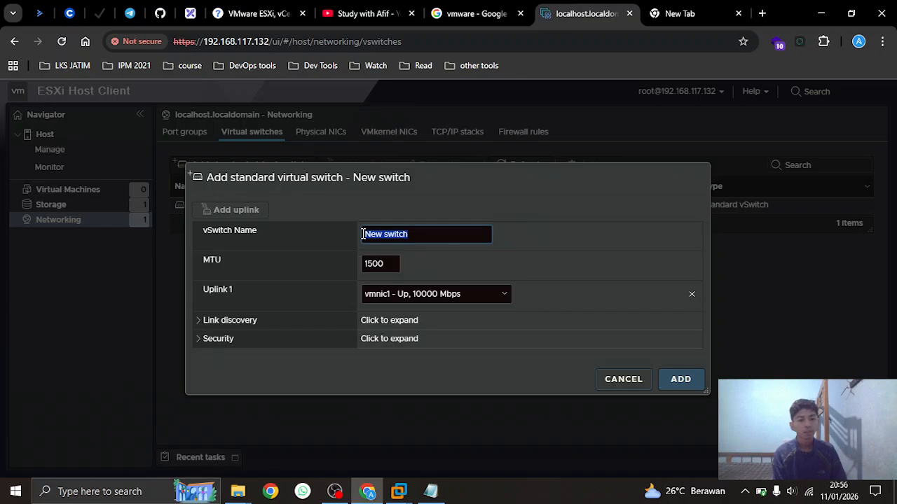
{"action": "type", "text": "vS"}
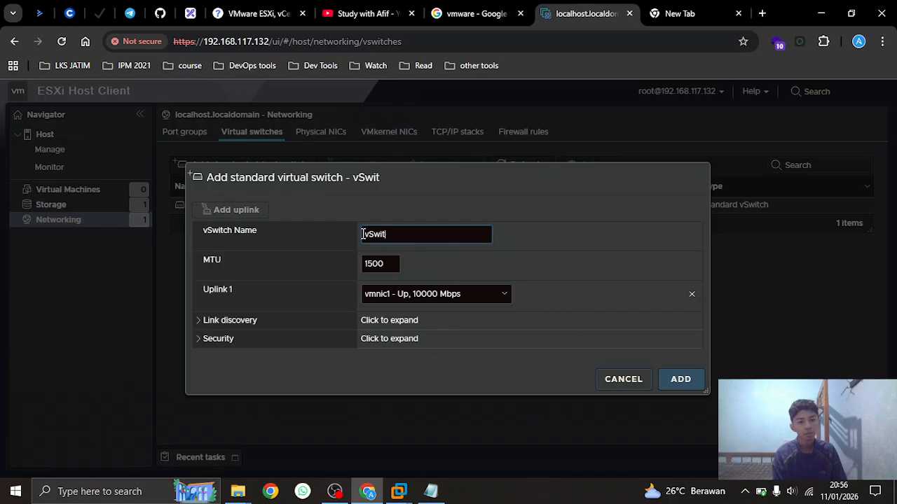
{"action": "left_click", "coordinate": [681, 382]}
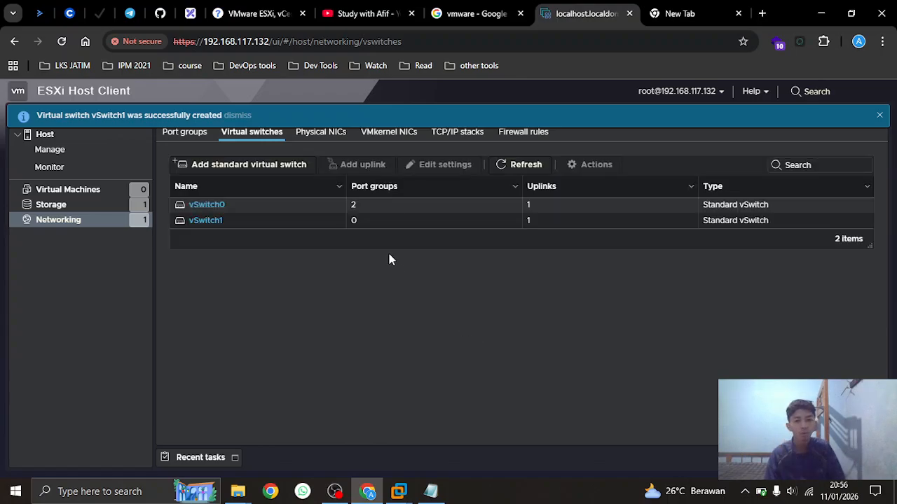
{"action": "left_click", "coordinate": [879, 115]}
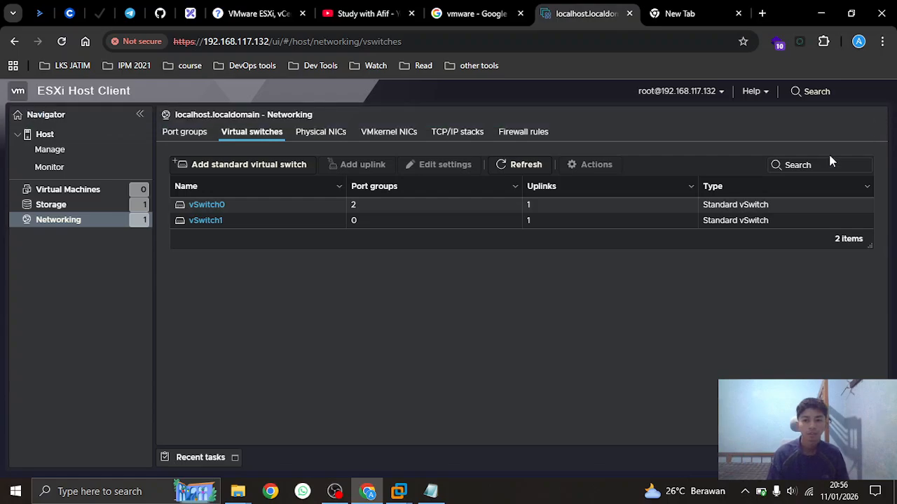
{"action": "left_click", "coordinate": [184, 132]}
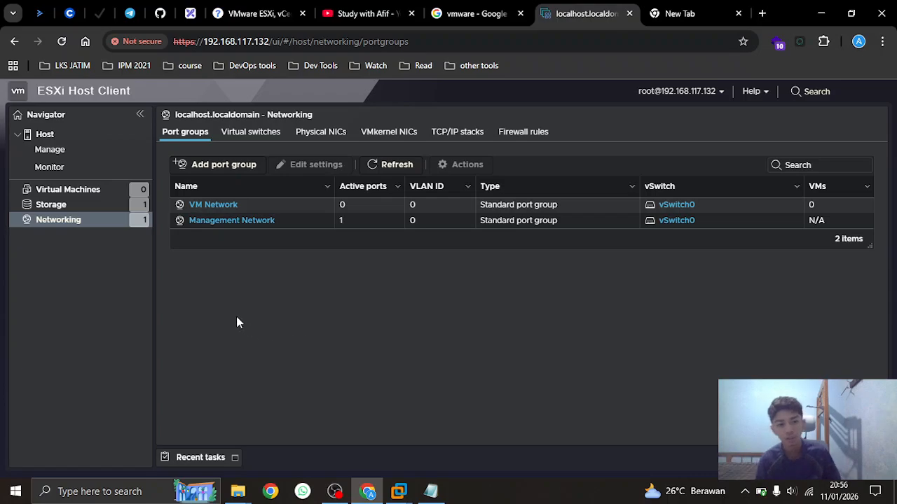
Add port group 'VM Network Bikinan' on vSwitch1 with VLAN ID 1
{"action": "left_click", "coordinate": [221, 166]}
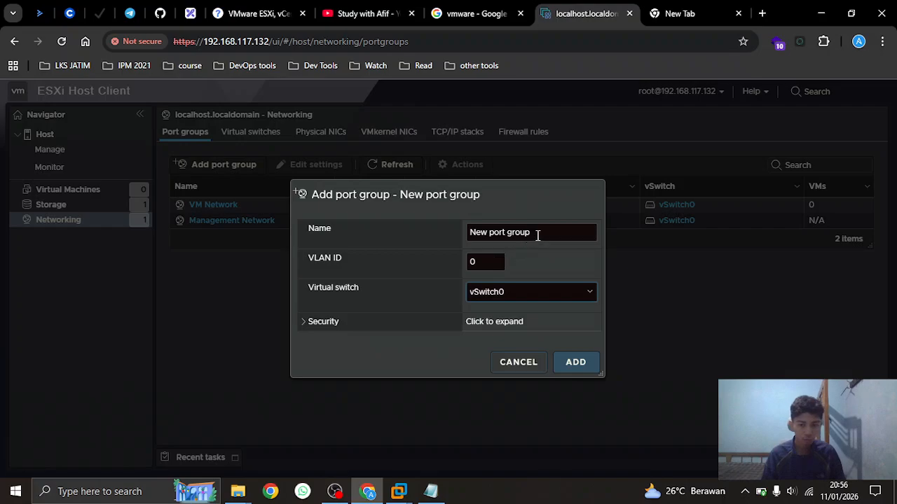
{"action": "left_click_drag", "start_coordinate": [537, 235], "coordinate": [452, 220]}
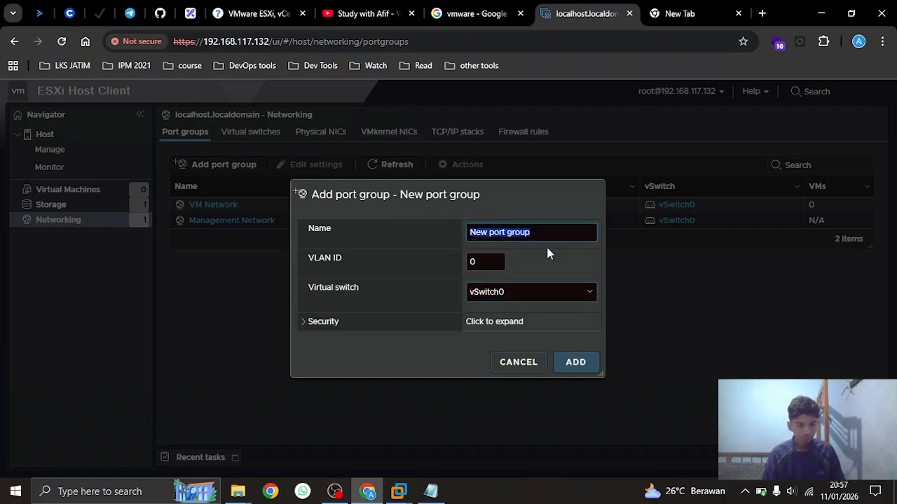
{"action": "type", "text": "VM Network "}
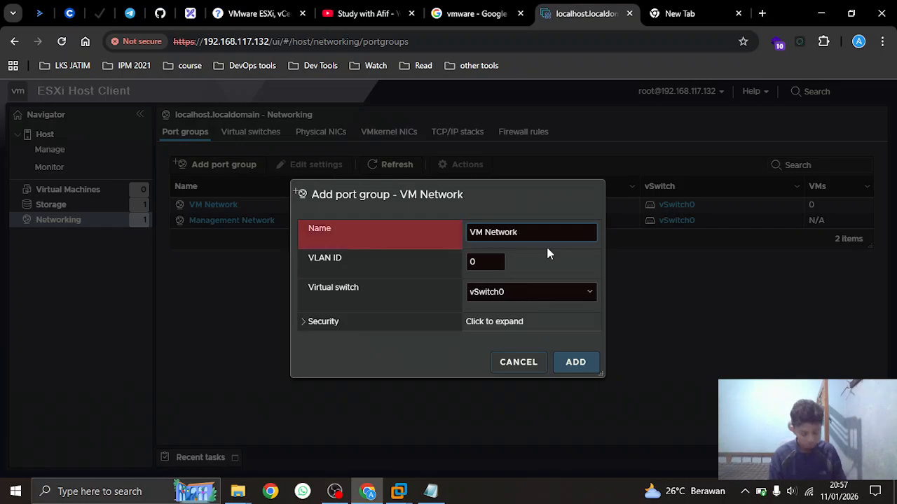
{"action": "type", "text": "Cus"}
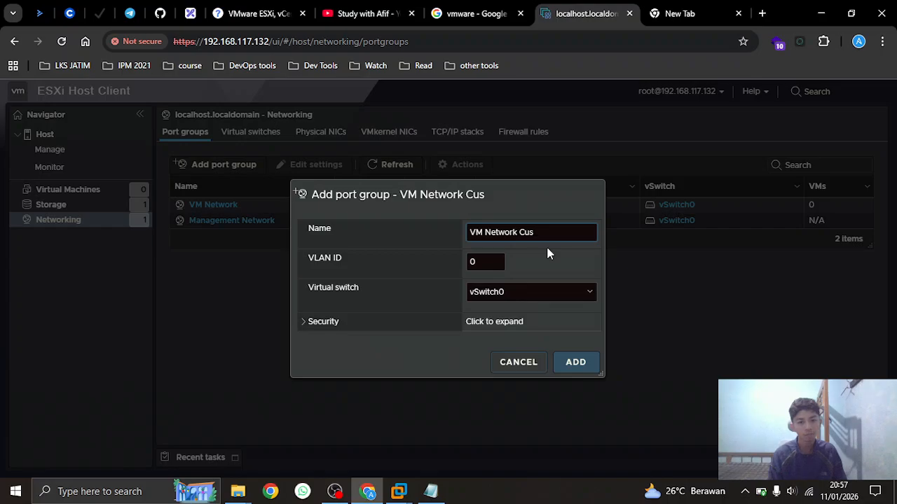
{"action": "key", "text": "BackSpace"}
{"action": "key", "text": "BackSpace"}
{"action": "key", "text": "BackSpace"}
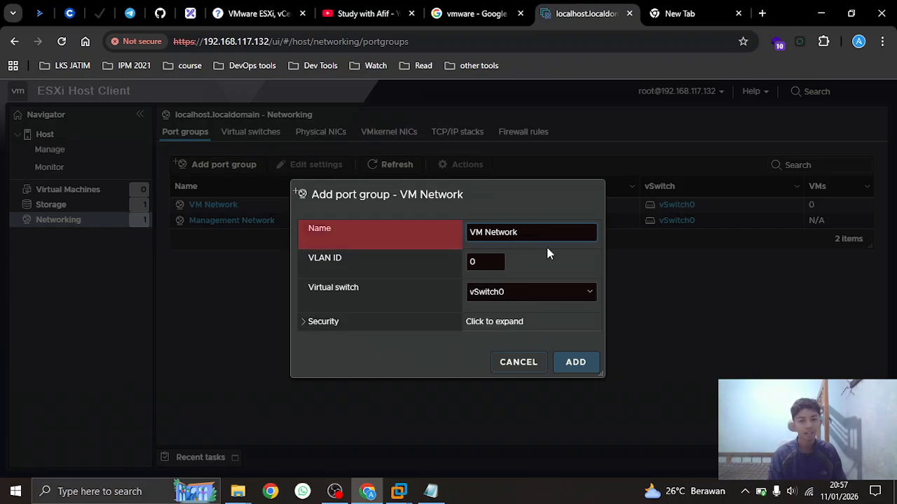
{"action": "type", "text": "Bikinan"}
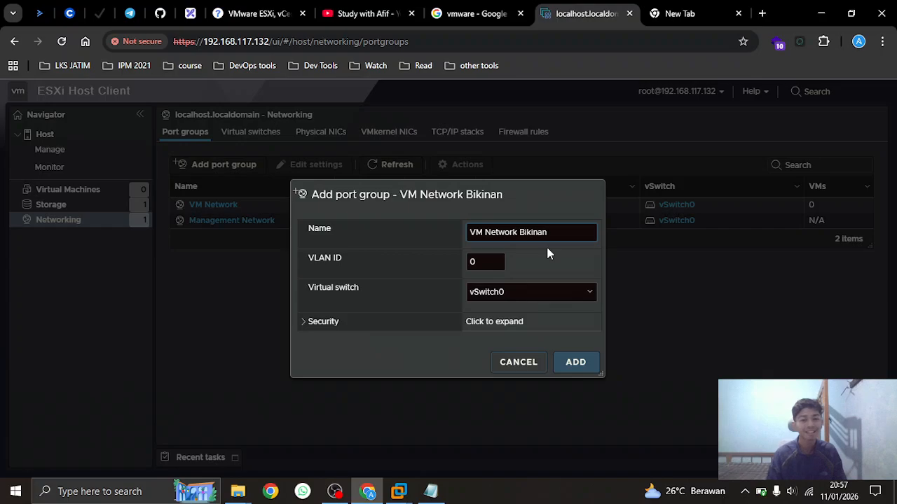
{"action": "left_click", "coordinate": [499, 262]}
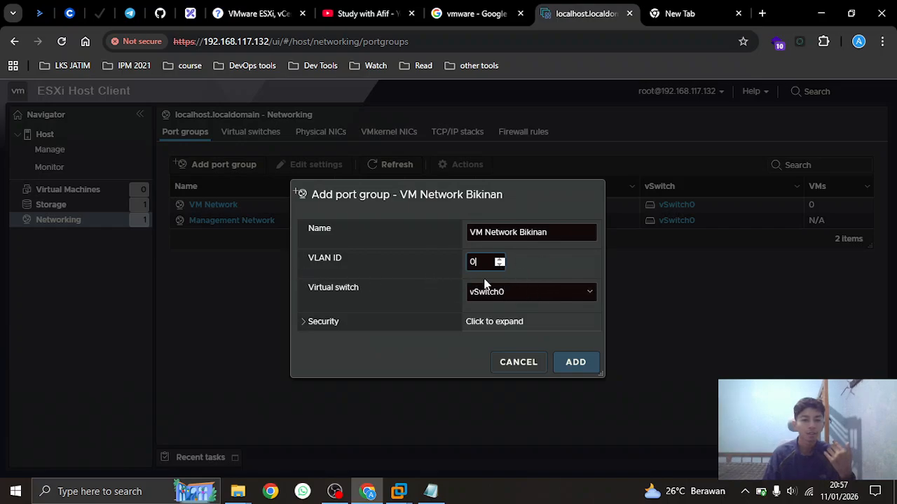
{"action": "left_click", "coordinate": [506, 293]}
{"action": "left_click", "coordinate": [503, 328]}
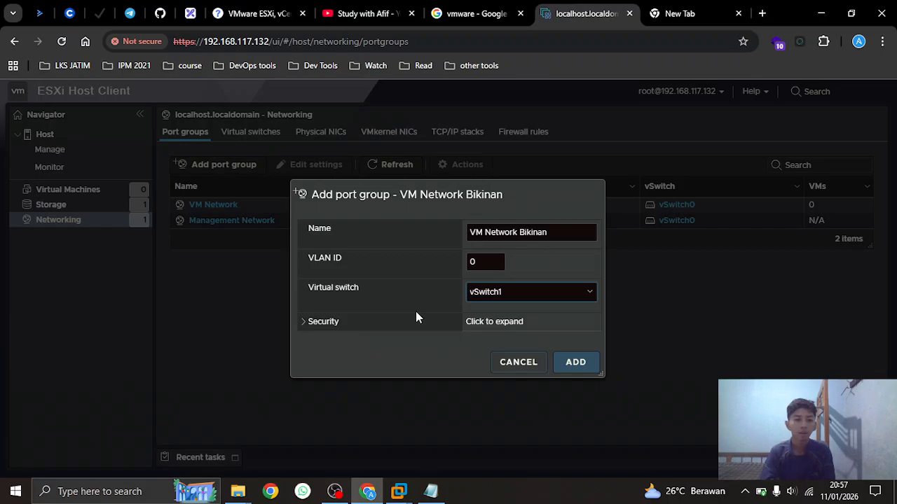
{"action": "left_click", "coordinate": [499, 261]}
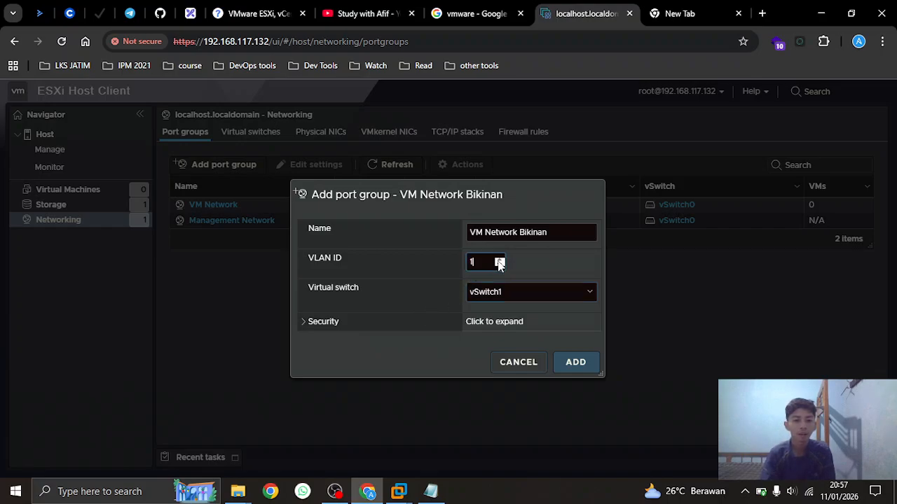
{"action": "left_click", "coordinate": [574, 363]}
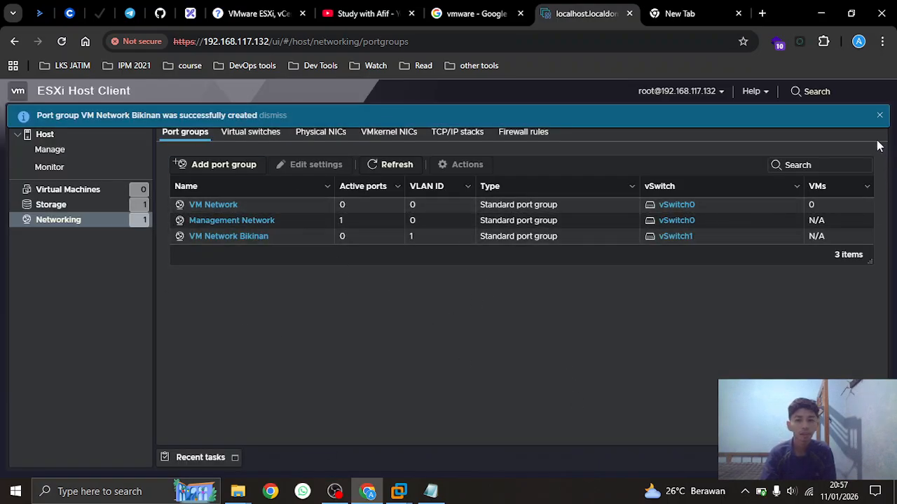
{"action": "left_click", "coordinate": [880, 115]}
Start a new virtual machine named alpine from the Virtual Machines list
{"action": "left_click", "coordinate": [62, 190]}
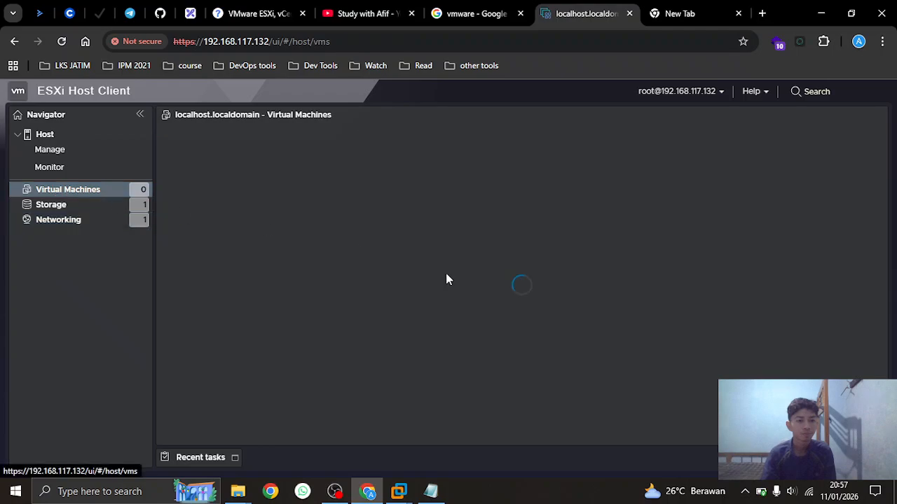
{"action": "left_click", "coordinate": [247, 147]}
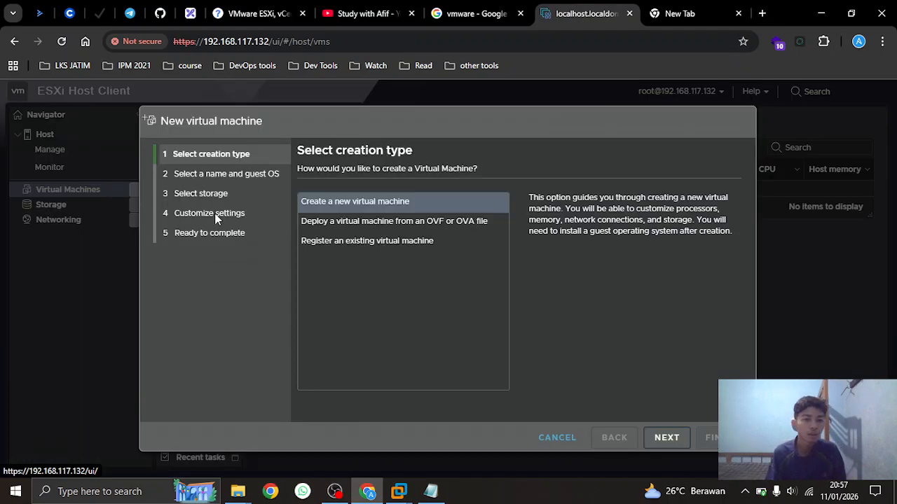
{"action": "left_click", "coordinate": [666, 438]}
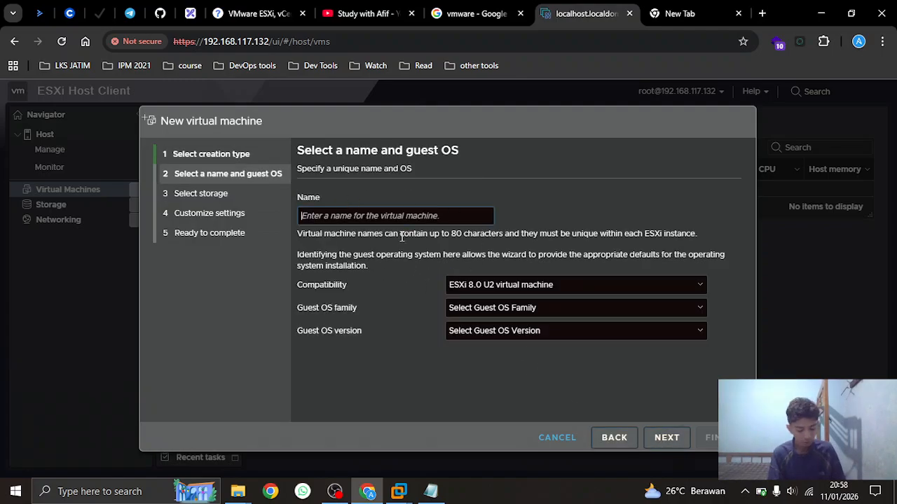
{"action": "type", "text": "alpine"}
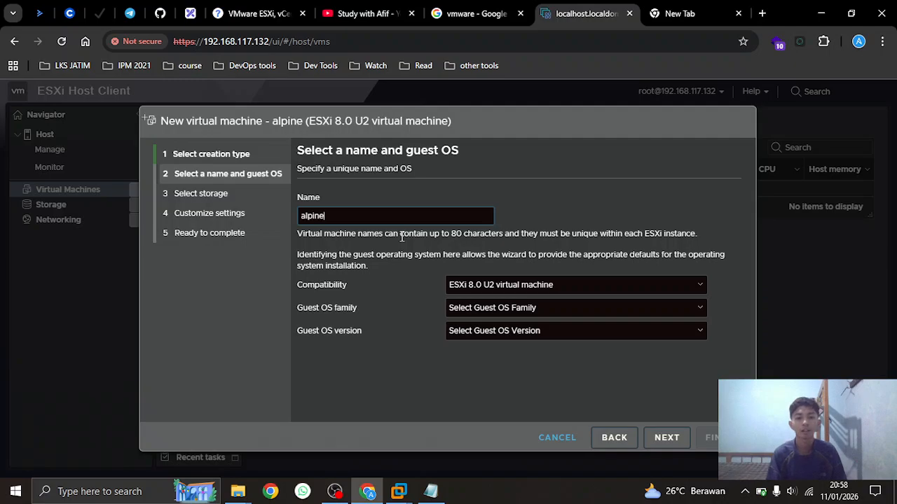
Set the guest OS to Linux / Other 2.4.x Linux (64-bit) and keep datastore1
{"action": "left_click", "coordinate": [478, 309]}
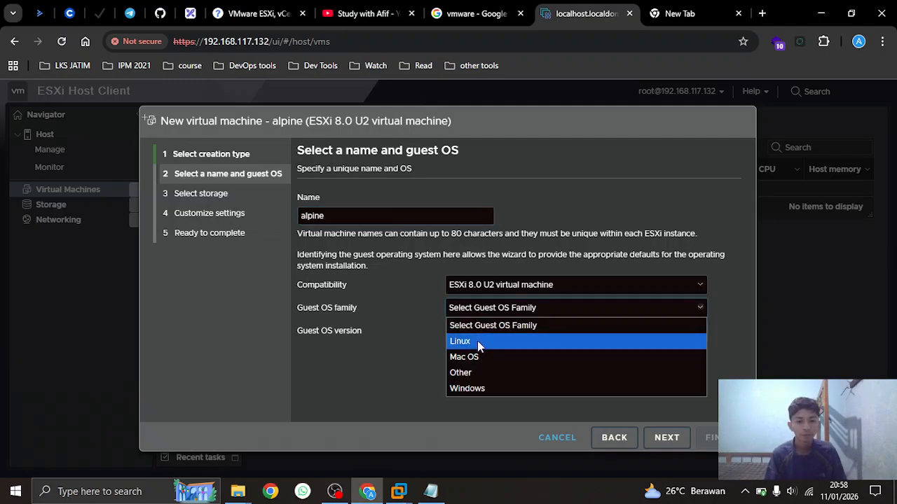
{"action": "left_click", "coordinate": [477, 340]}
{"action": "left_click", "coordinate": [488, 338]}
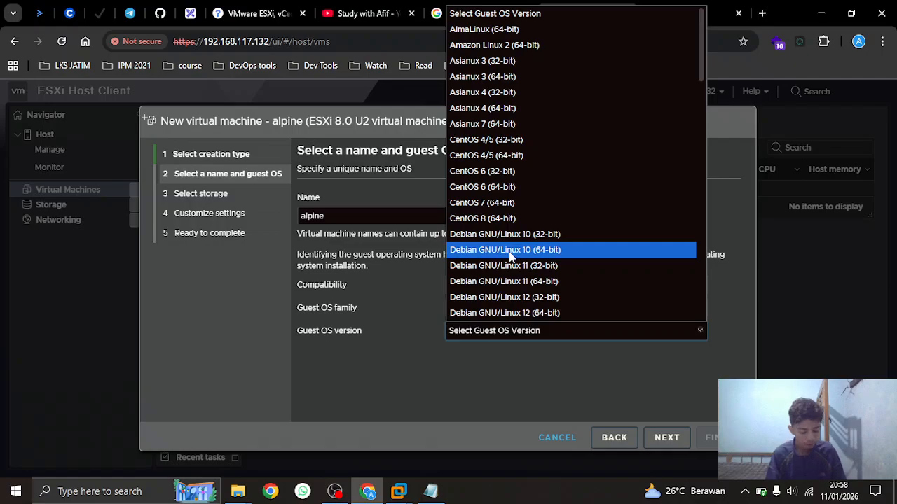
{"action": "type", "text": "ot"}
{"action": "scroll", "coordinate": [510, 259], "scroll_direction": "down", "scroll_amount": 2}
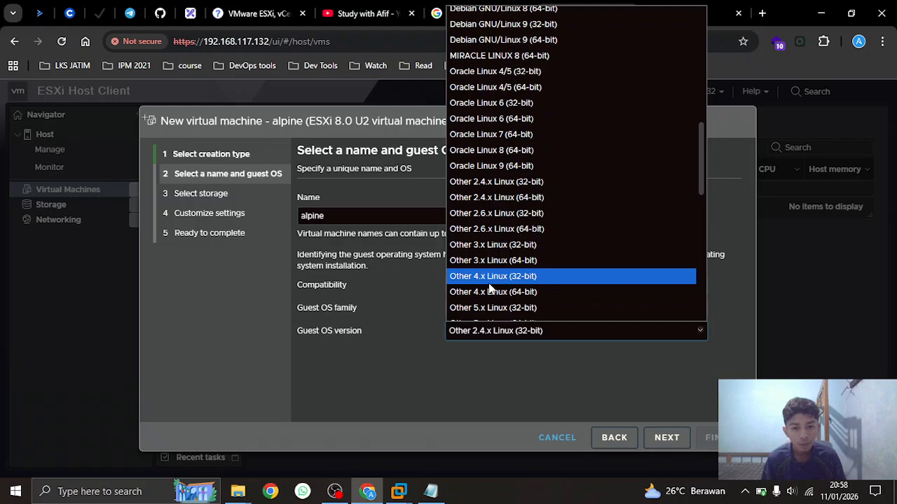
{"action": "left_click", "coordinate": [482, 198]}
{"action": "left_click", "coordinate": [664, 439]}
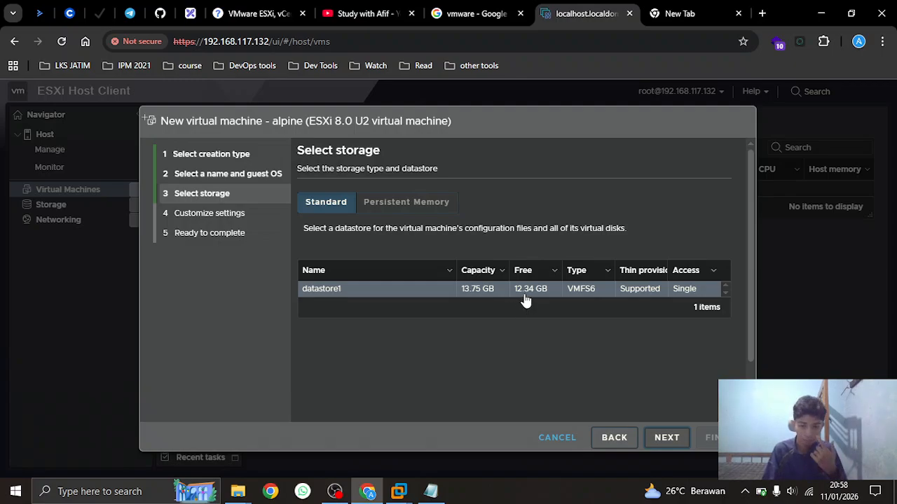
{"action": "left_click", "coordinate": [667, 437]}
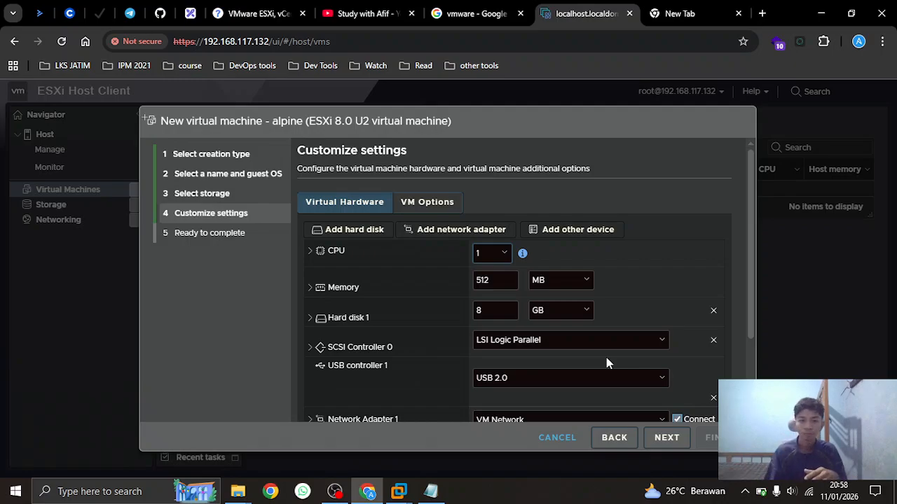
Give alpine a 4 GB disk, VM Network Bikinan networking, and a Datastore ISO file CD/DVD
{"action": "left_click", "coordinate": [477, 312]}
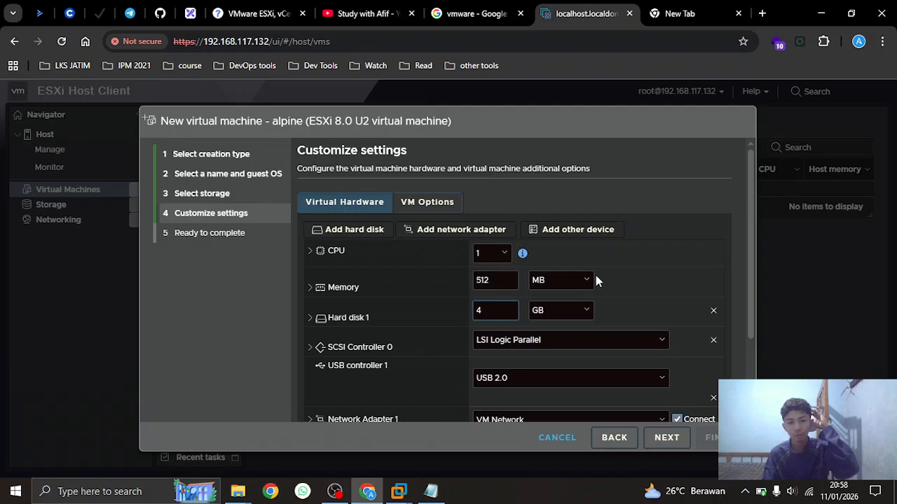
{"action": "scroll", "coordinate": [605, 286], "scroll_direction": "down", "scroll_amount": 2}
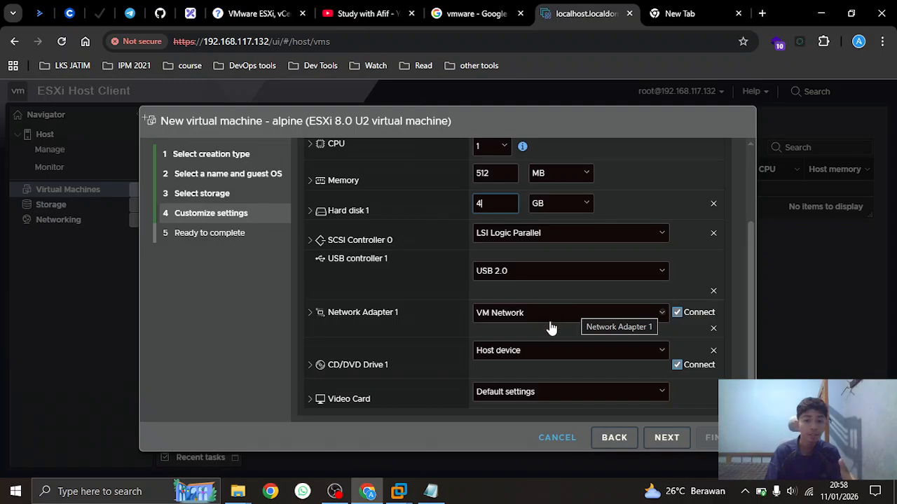
{"action": "left_click", "coordinate": [503, 317]}
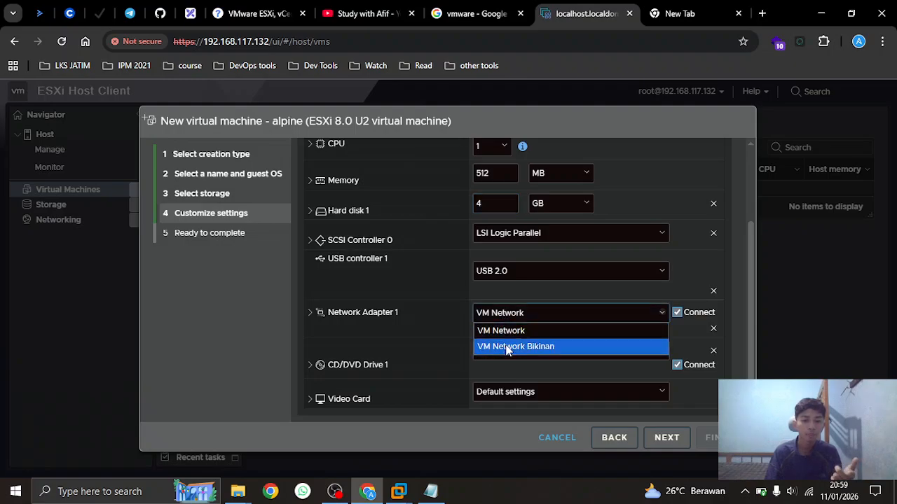
{"action": "left_click", "coordinate": [507, 347]}
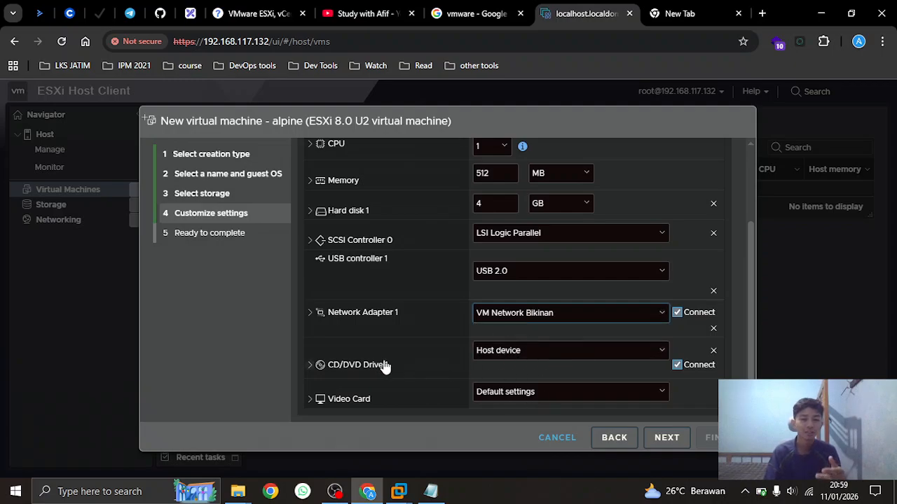
{"action": "left_click", "coordinate": [541, 354]}
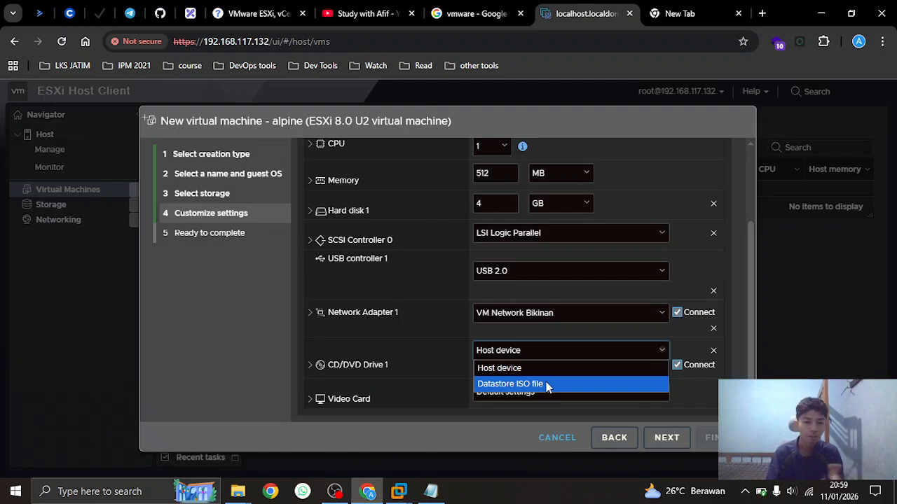
{"action": "left_click", "coordinate": [548, 387]}
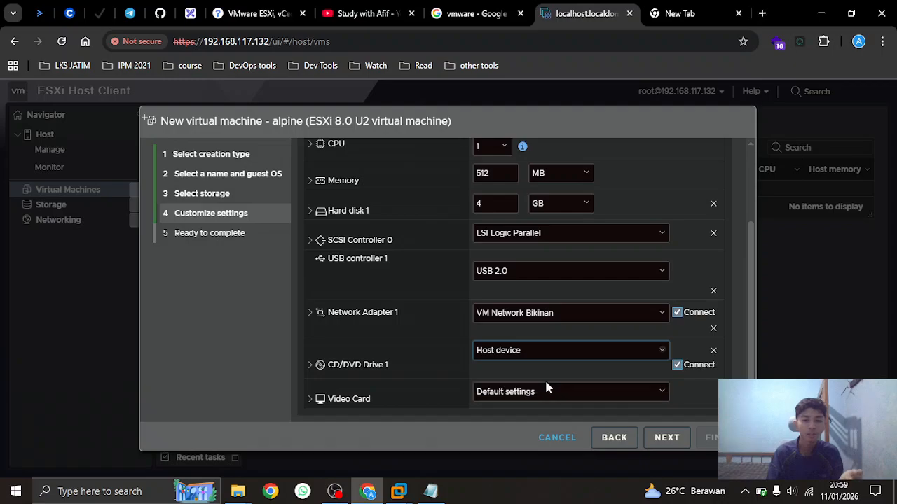
Upload alpine-standard-3.21.0-x86_64.iso from D:\iso to datastore1 and select it
{"action": "left_click", "coordinate": [247, 155]}
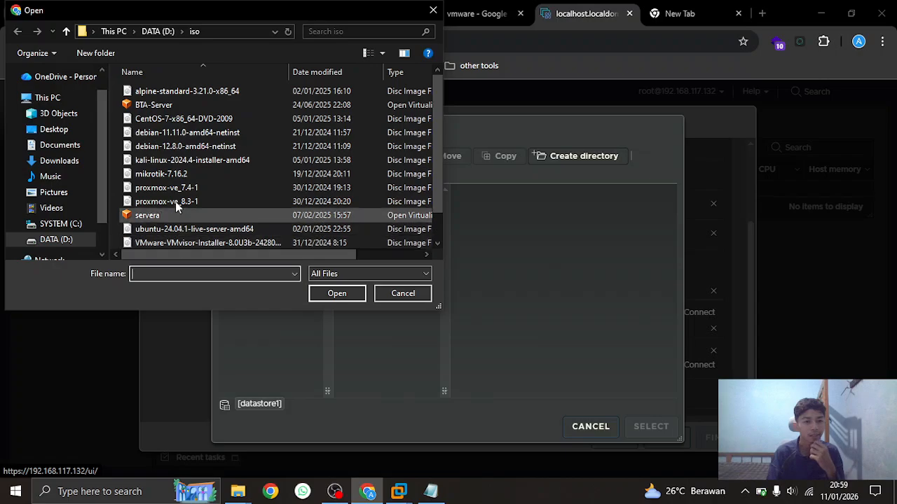
{"action": "scroll", "coordinate": [171, 201], "scroll_direction": "down", "scroll_amount": 1}
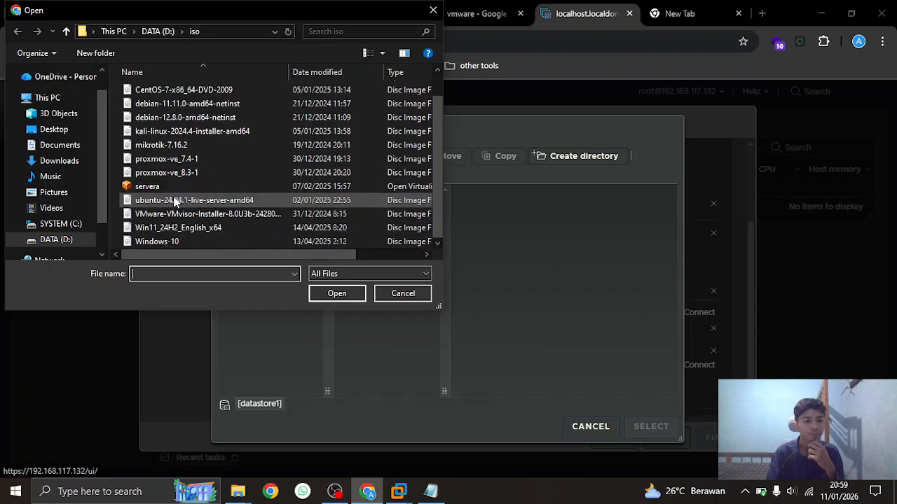
{"action": "scroll", "coordinate": [176, 229], "scroll_direction": "up", "scroll_amount": 1}
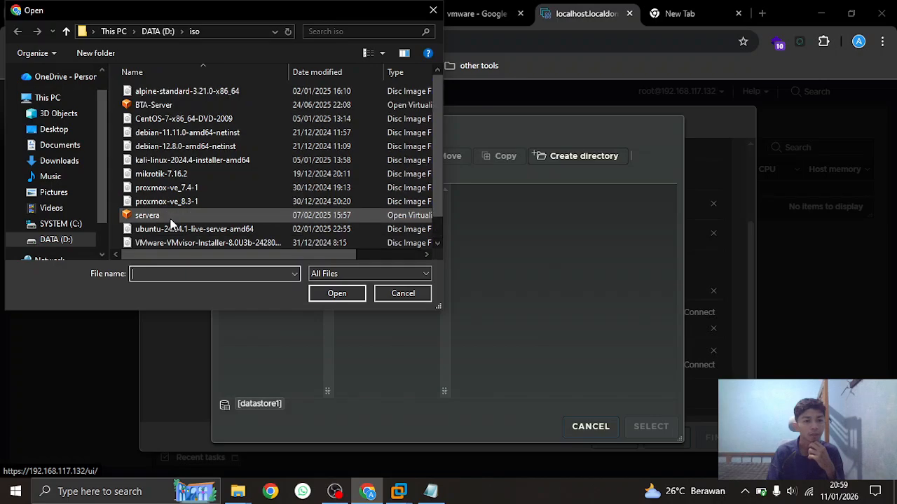
{"action": "left_click", "coordinate": [166, 94]}
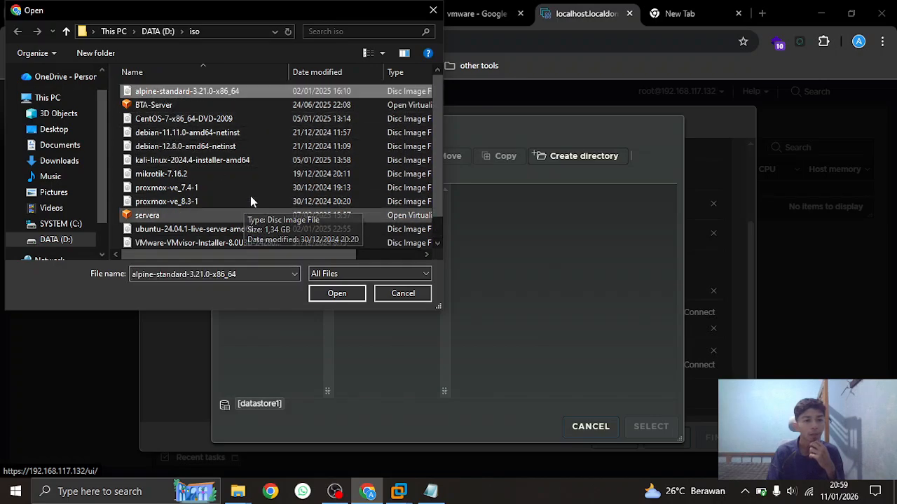
{"action": "left_click", "coordinate": [337, 293]}
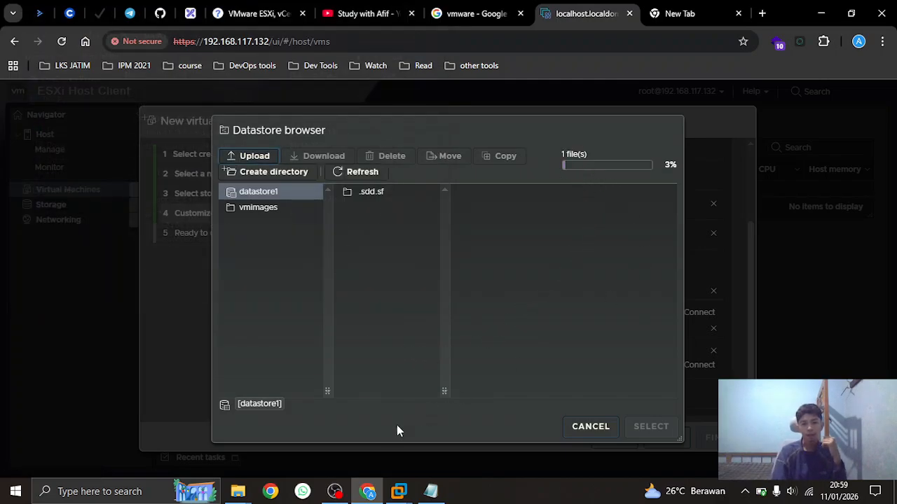
{"action": "left_click", "coordinate": [335, 491]}
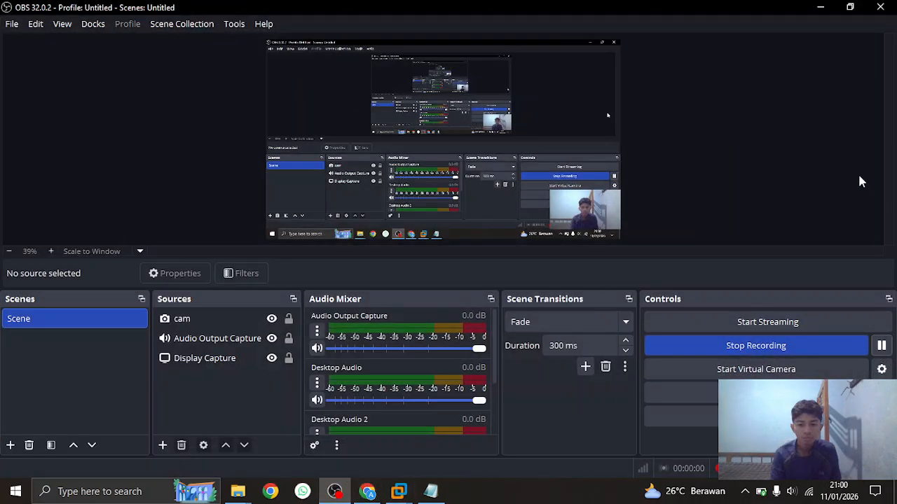
{"action": "left_click", "coordinate": [820, 7]}
{"action": "left_click", "coordinate": [394, 209]}
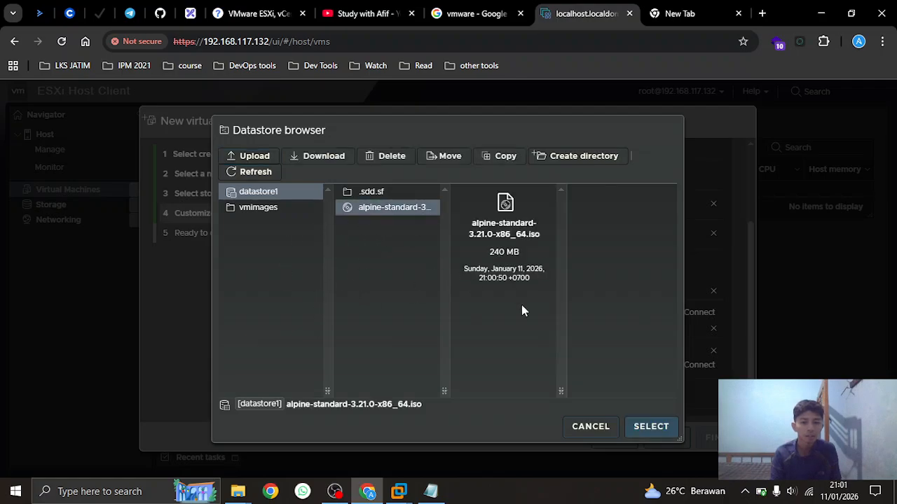
Attach the uploaded Alpine ISO to the CD/DVD, review the summary, and finish the alpine VM
{"action": "left_click", "coordinate": [651, 428]}
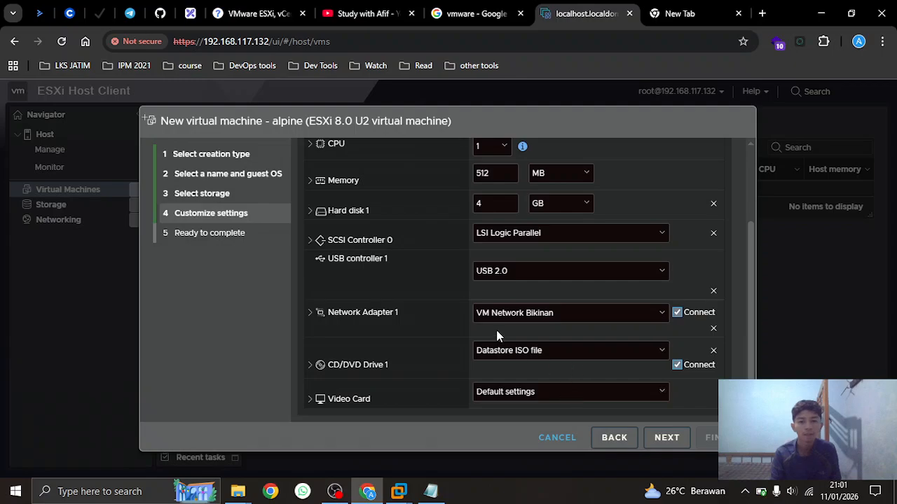
{"action": "scroll", "coordinate": [564, 327], "scroll_direction": "up", "scroll_amount": 3}
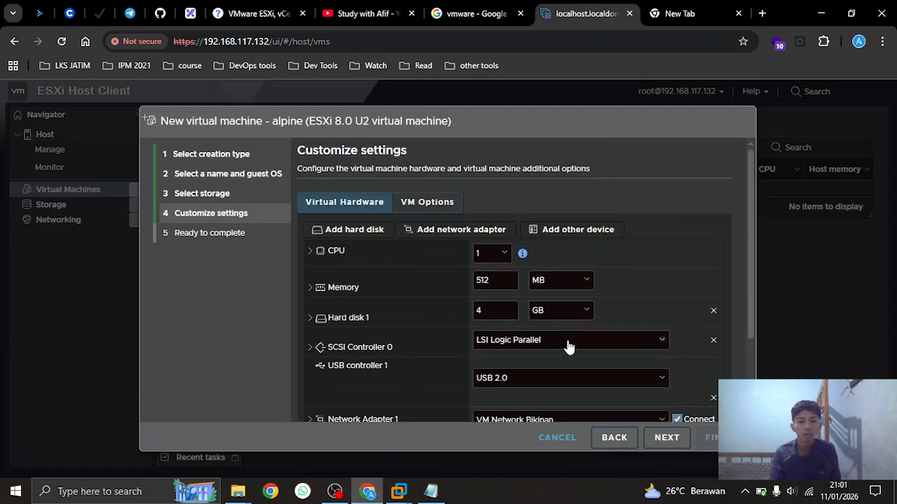
{"action": "scroll", "coordinate": [570, 344], "scroll_direction": "down", "scroll_amount": 3}
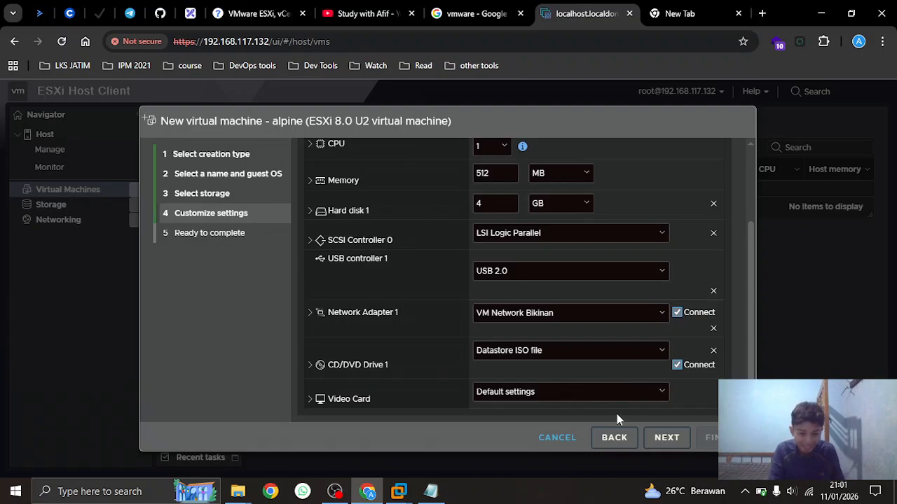
{"action": "left_click", "coordinate": [655, 440]}
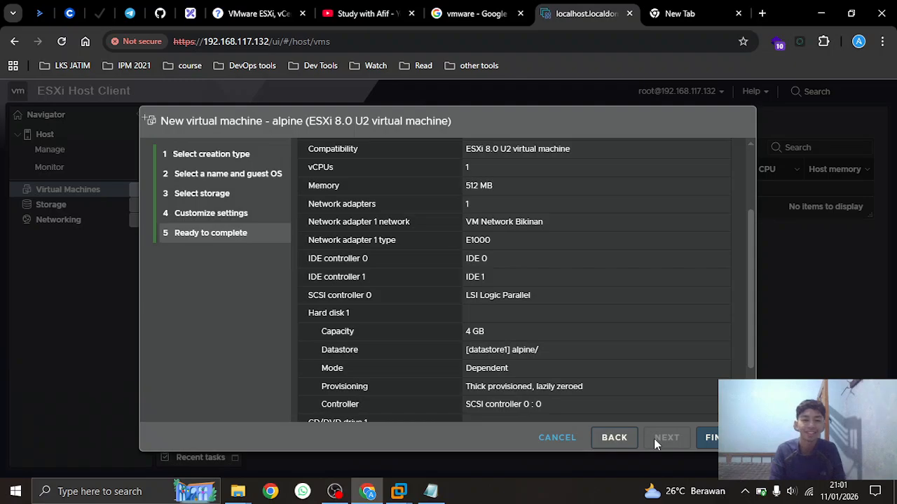
{"action": "scroll", "coordinate": [576, 304], "scroll_direction": "up", "scroll_amount": 2}
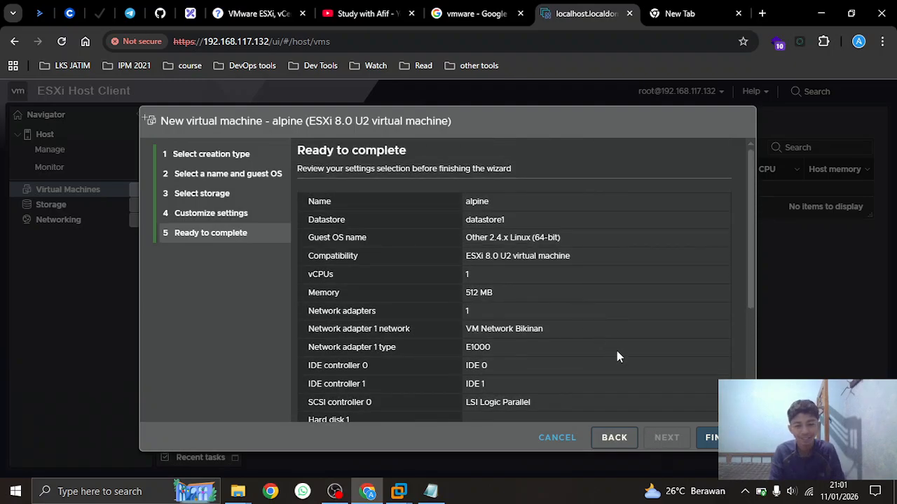
{"action": "scroll", "coordinate": [616, 353], "scroll_direction": "down", "scroll_amount": 5}
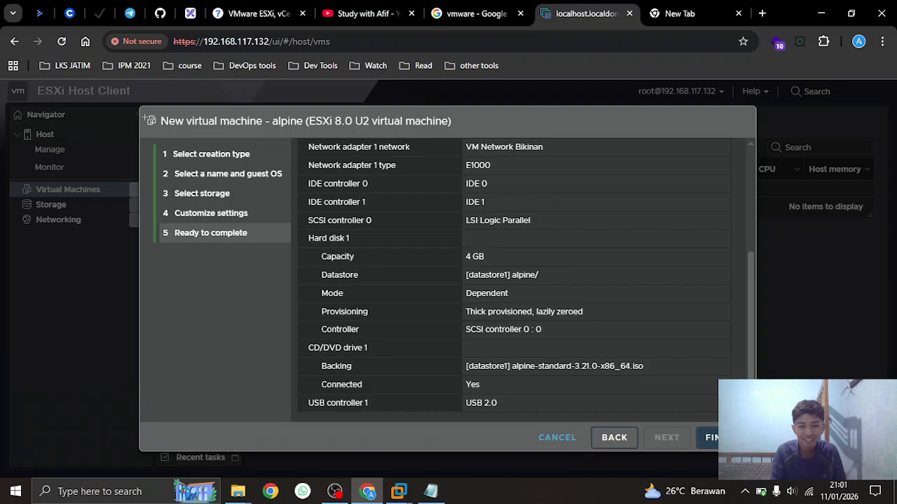
{"action": "left_click", "coordinate": [708, 438]}
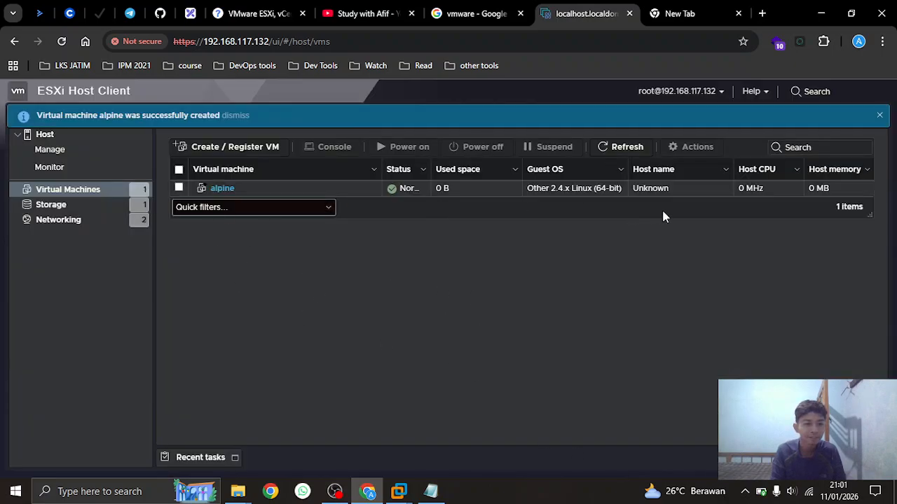
Power on the alpine VM, open its console, and boot the Alpine installer
{"action": "left_click", "coordinate": [223, 189]}
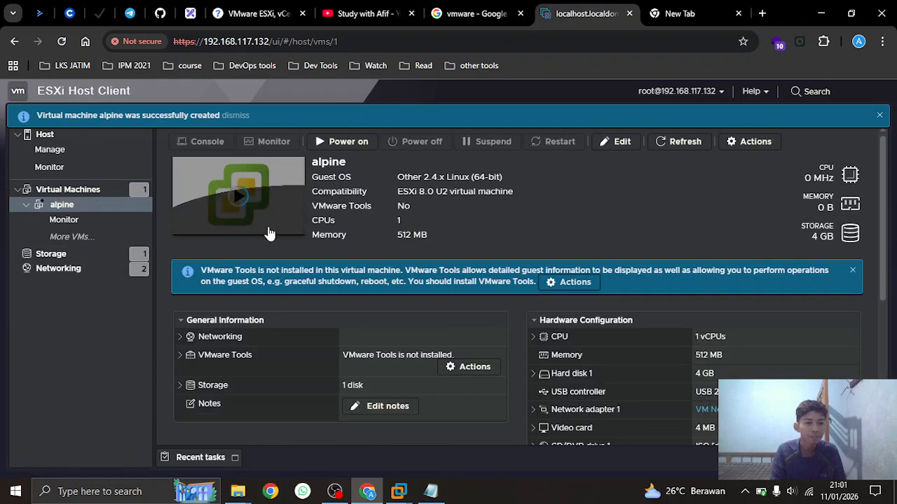
{"action": "left_click", "coordinate": [330, 141]}
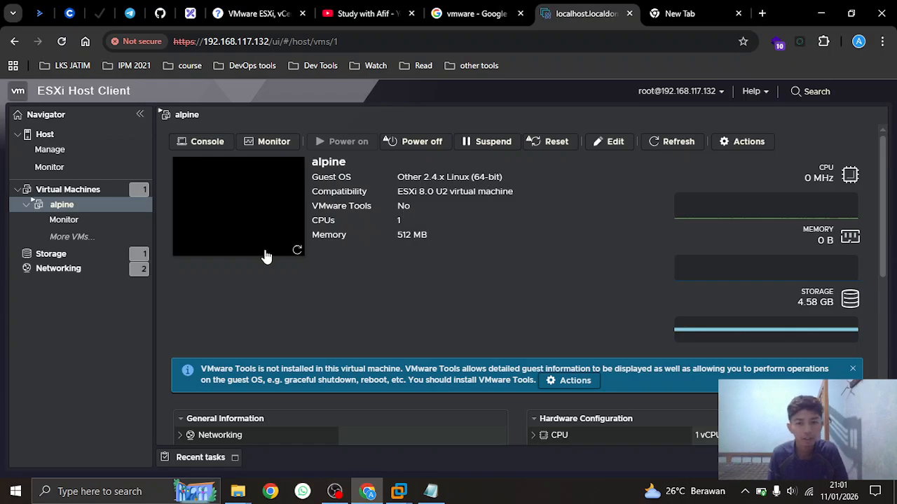
{"action": "left_click", "coordinate": [243, 203]}
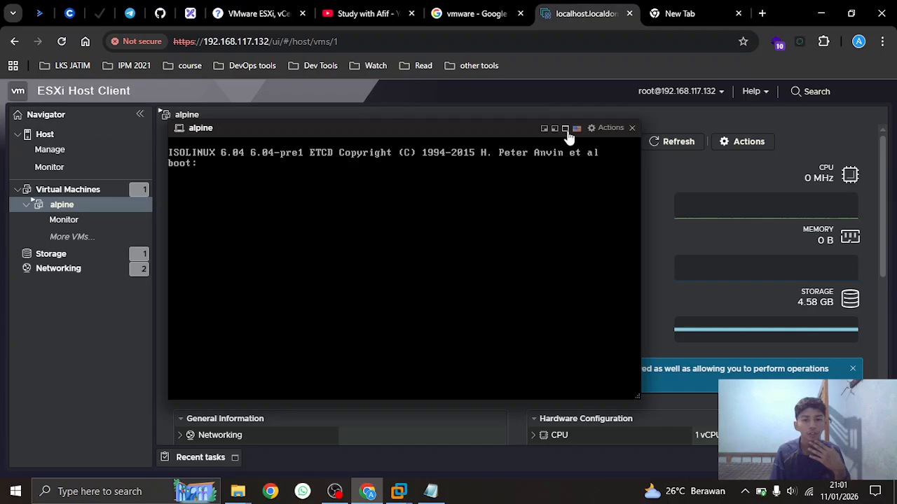
{"action": "key", "text": "Return"}
{"action": "left_click", "coordinate": [565, 130]}
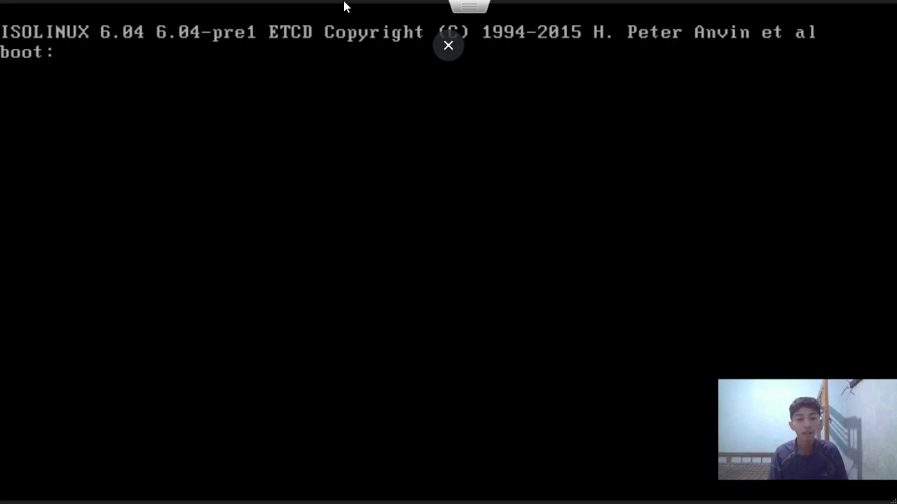
{"action": "key", "text": "Return"}
Minimize OBS Studio and show the alpine console full screen
{"action": "left_click", "coordinate": [448, 45]}
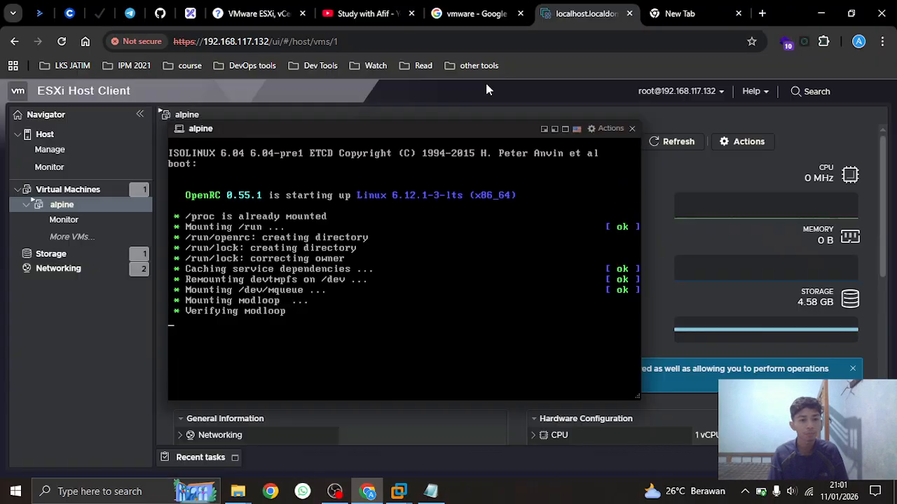
{"action": "left_click", "coordinate": [566, 131]}
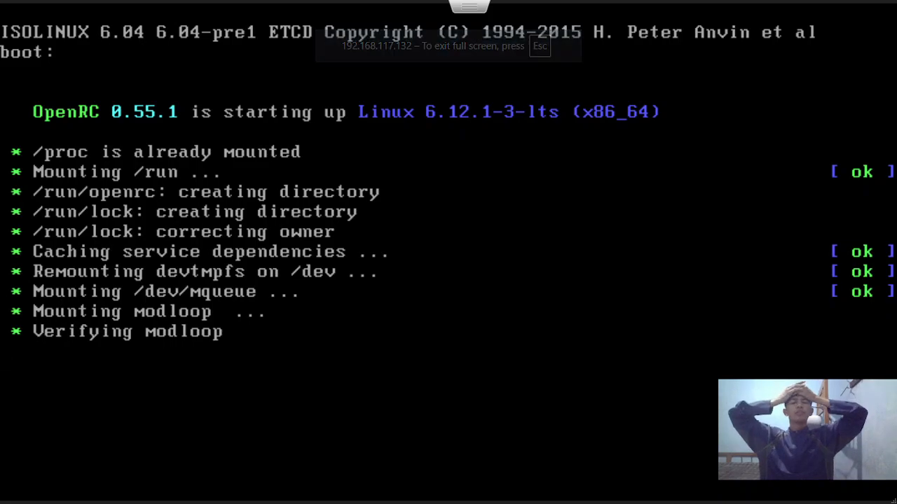
{"action": "key", "text": "Escape"}
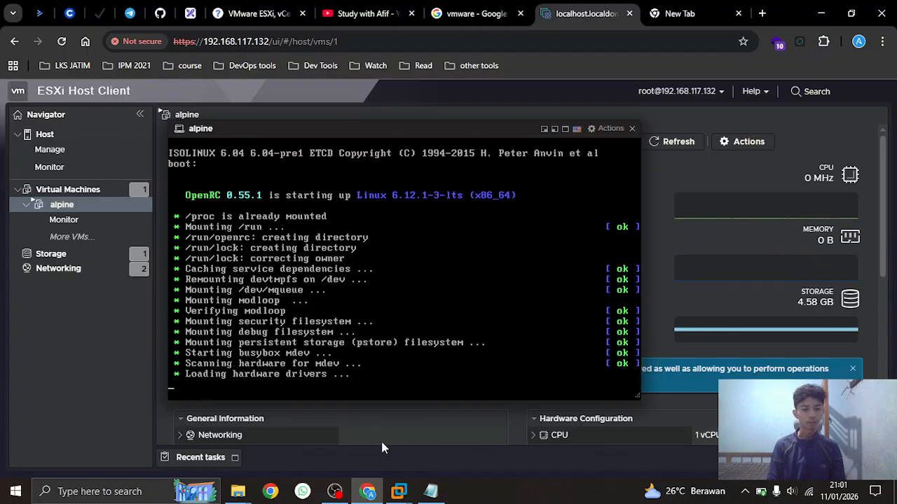
{"action": "left_click", "coordinate": [336, 493]}
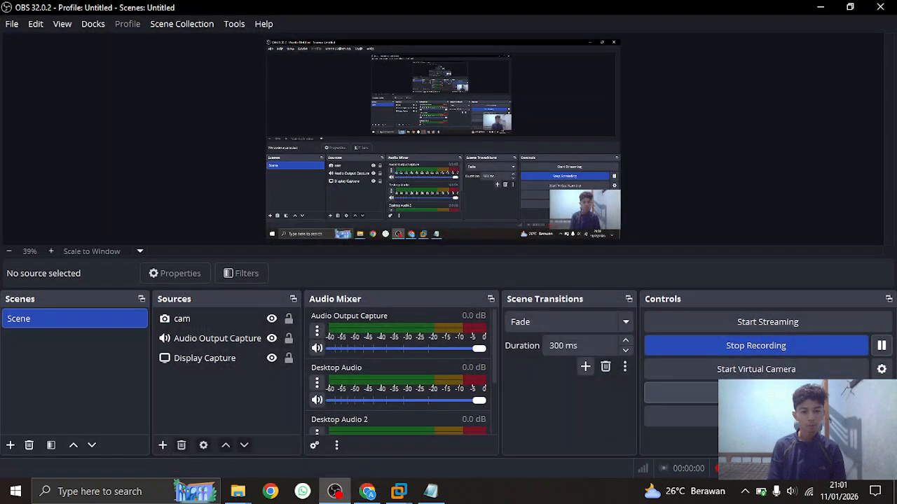
{"action": "left_click", "coordinate": [820, 7]}
{"action": "left_click", "coordinate": [624, 129]}
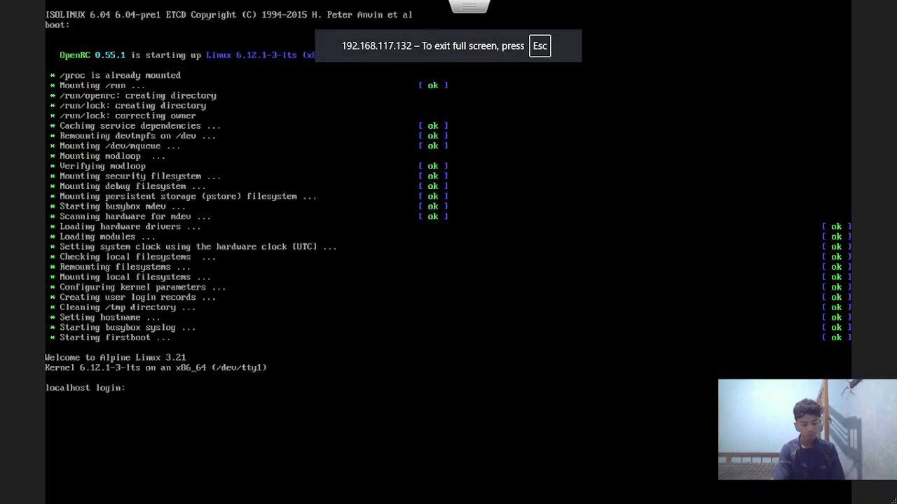
Log into the alpine VM as root and start setup-alpine
{"action": "type", "text": "root"}
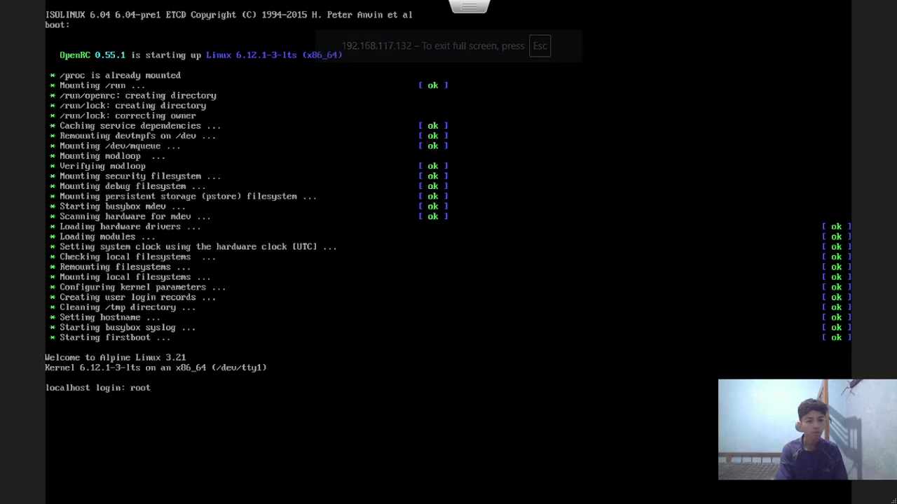
{"action": "key", "text": "Return"}
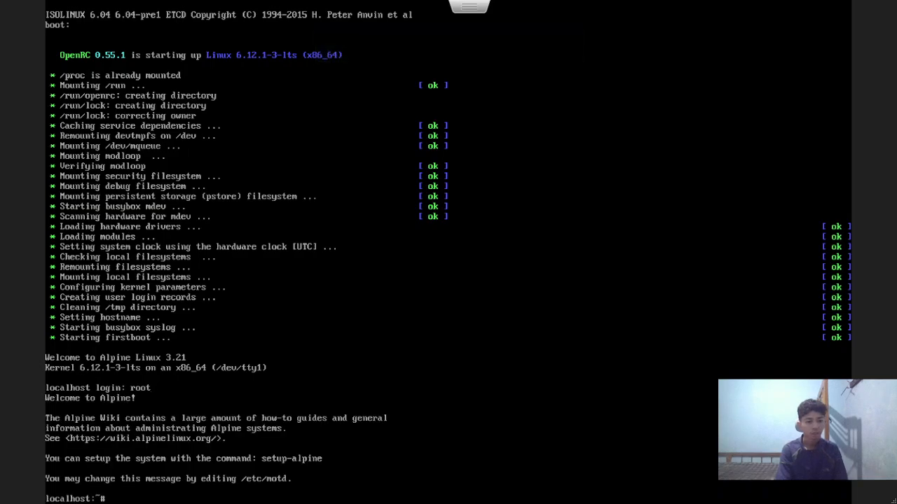
{"action": "type", "text": "setup"}
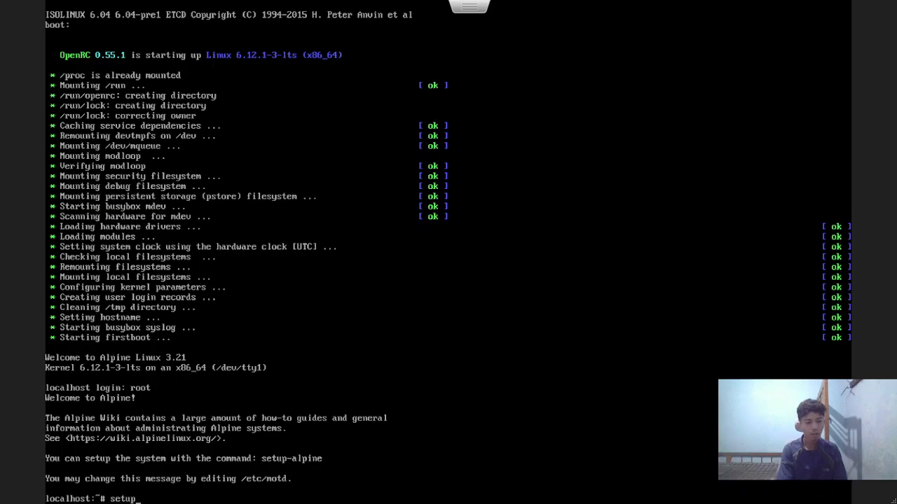
{"action": "type", "text": "-alpine"}
{"action": "key", "text": "Return"}
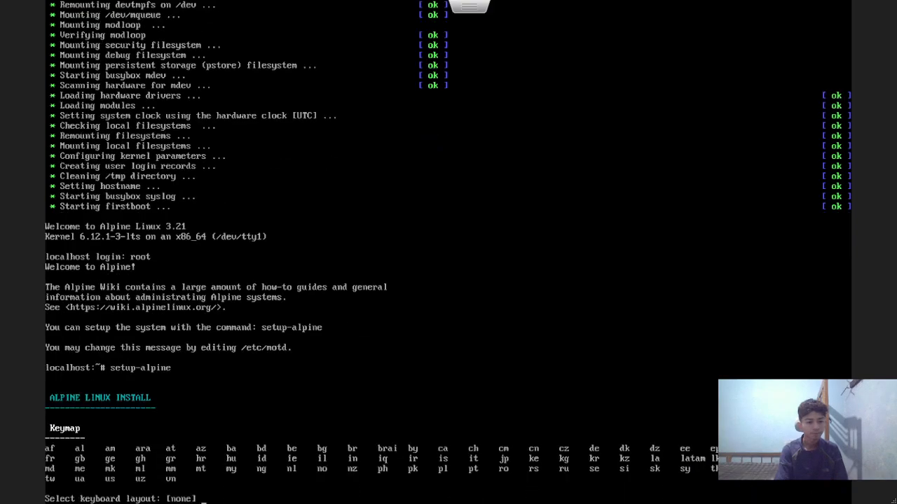
Answer setup with keymap us/us, hostname alpine, eth0 on DHCP, and no manual network config
{"action": "type", "text": "us"}
{"action": "key", "text": "Return"}
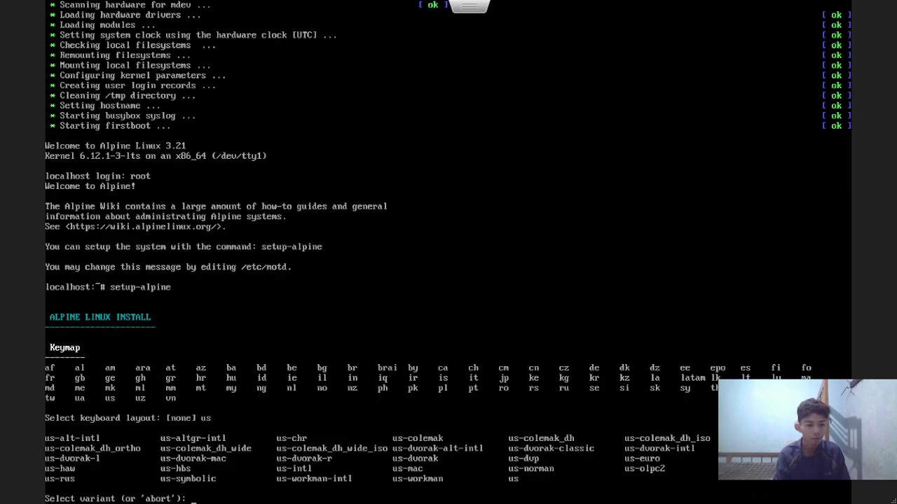
{"action": "type", "text": "us"}
{"action": "key", "text": "Return"}
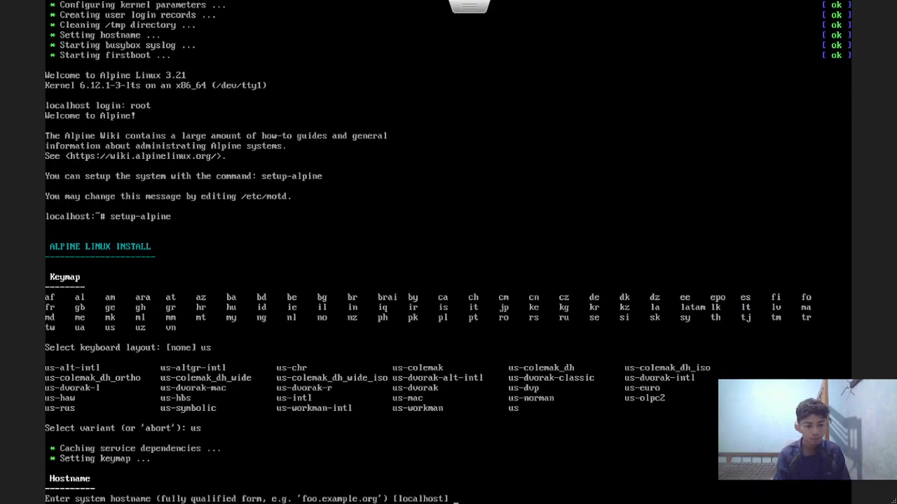
{"action": "type", "text": "alpine"}
{"action": "key", "text": "Return"}
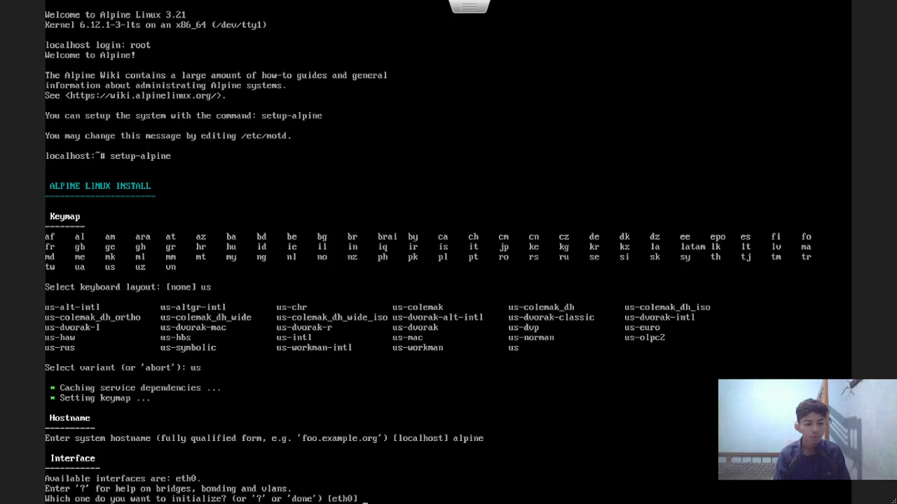
{"action": "key", "text": "Return"}
{"action": "key", "text": "Return"}
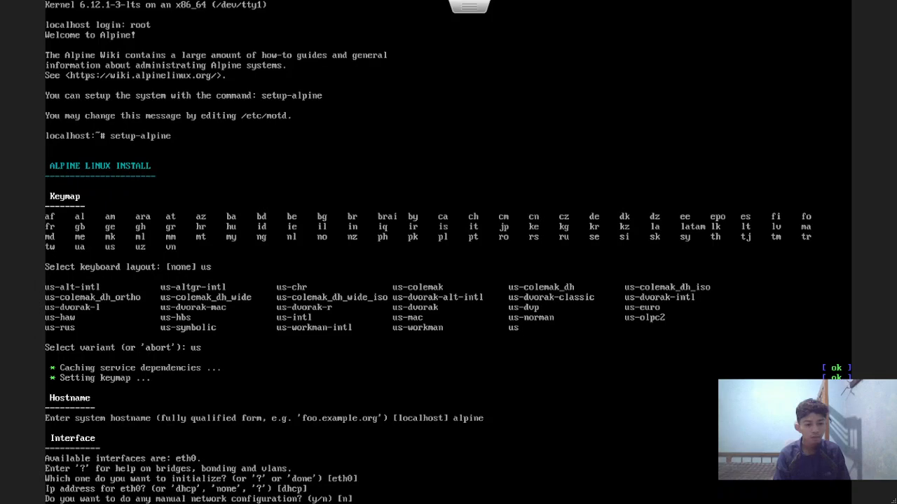
{"action": "type", "text": "n"}
{"action": "key", "text": "Return"}
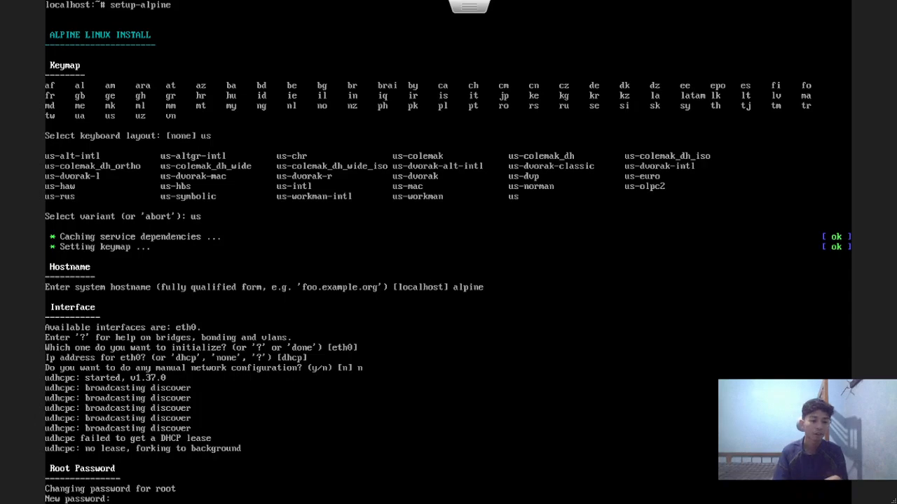
{"action": "key", "text": "Escape"}
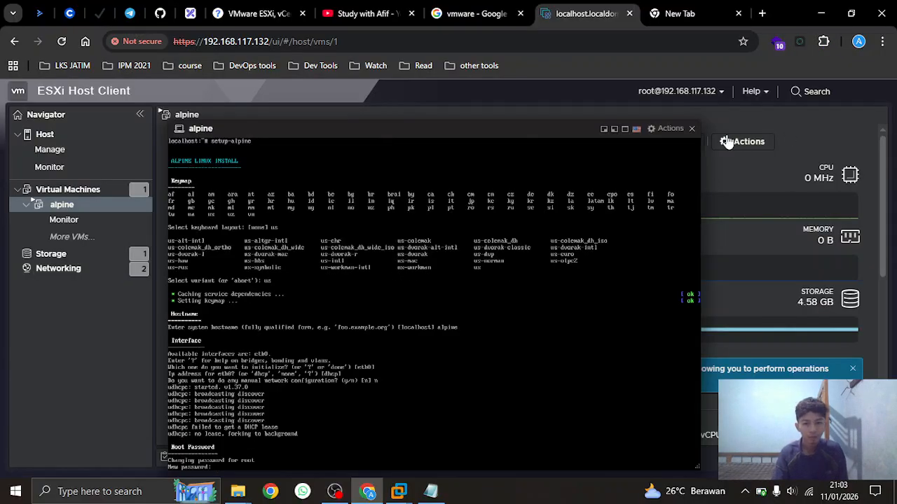
Close the console and power off the alpine VM
{"action": "left_click", "coordinate": [691, 129]}
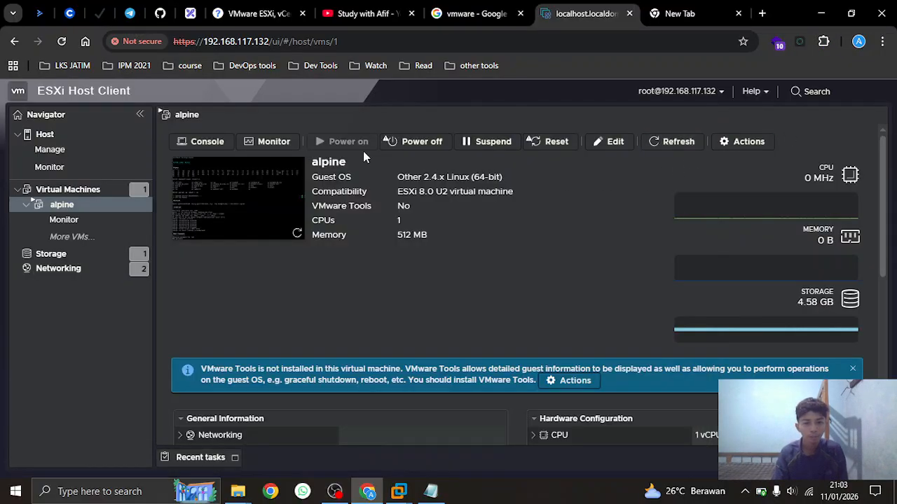
{"action": "left_click", "coordinate": [415, 147]}
{"action": "left_click", "coordinate": [564, 329]}
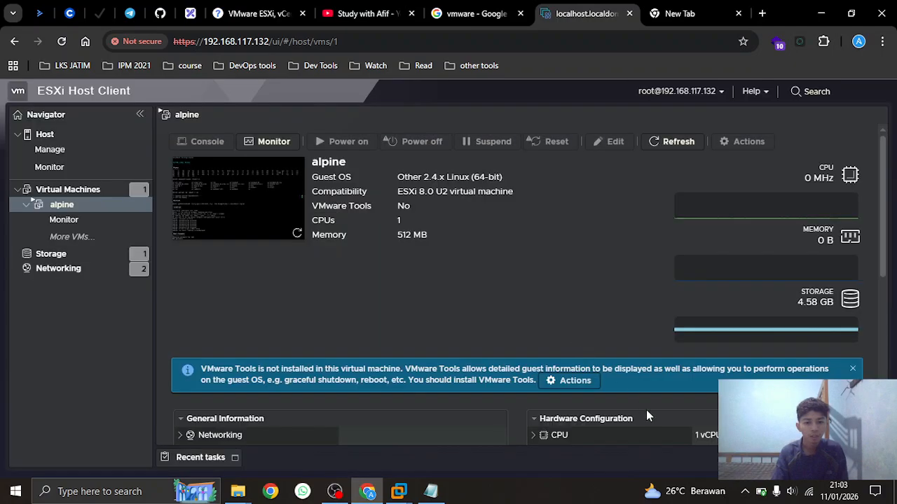
Change the VM Network Bikinan port group's VLAN ID from 1 to 0 and save
{"action": "left_click", "coordinate": [59, 269]}
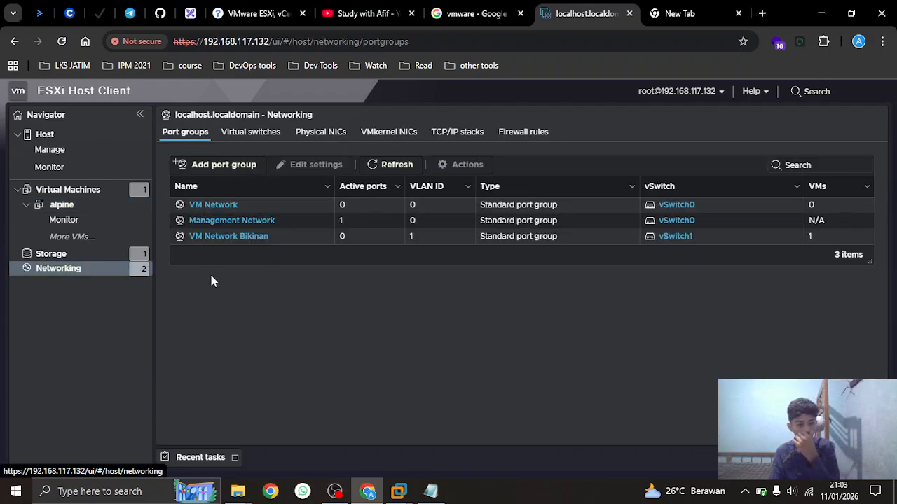
{"action": "left_click", "coordinate": [240, 238]}
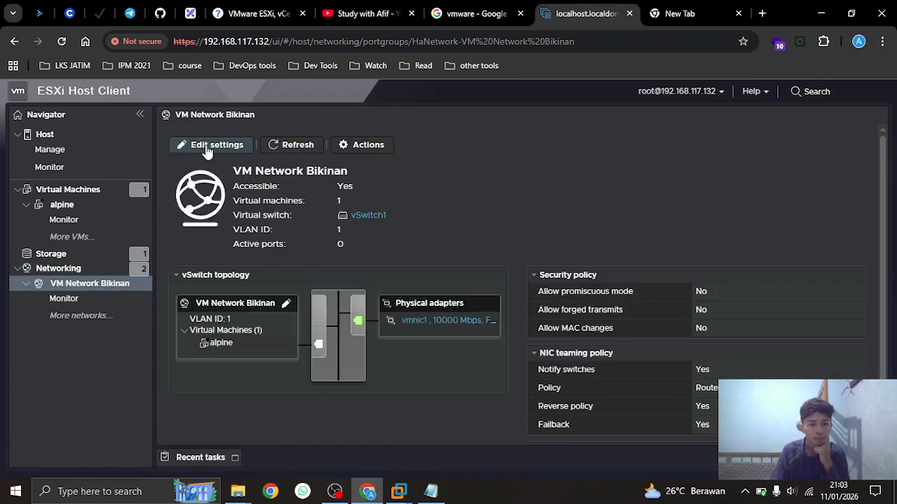
{"action": "left_click", "coordinate": [207, 148]}
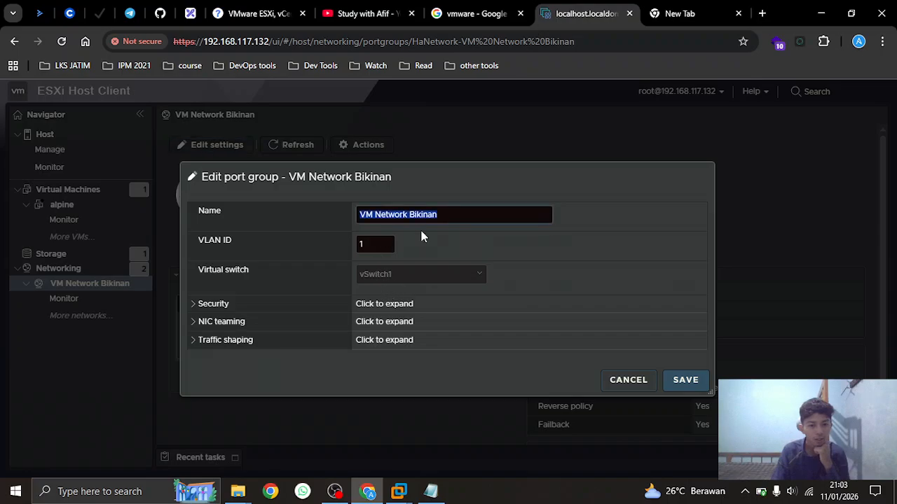
{"action": "left_click", "coordinate": [389, 246]}
{"action": "left_click", "coordinate": [684, 381]}
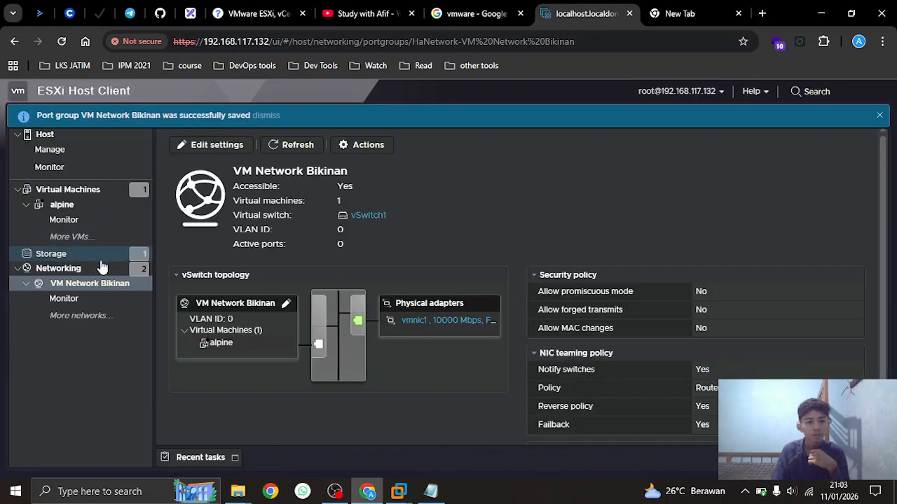
{"action": "left_click", "coordinate": [102, 267]}
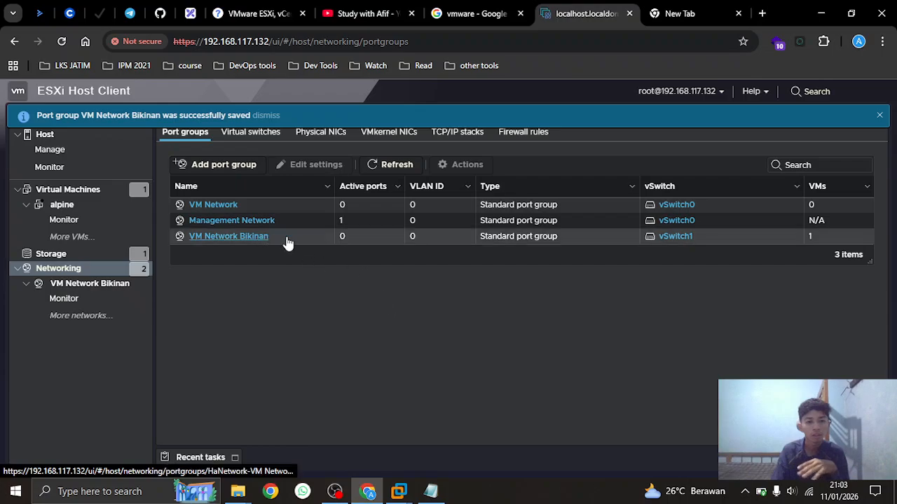
Power on the alpine VM and open its console
{"action": "left_click", "coordinate": [61, 206]}
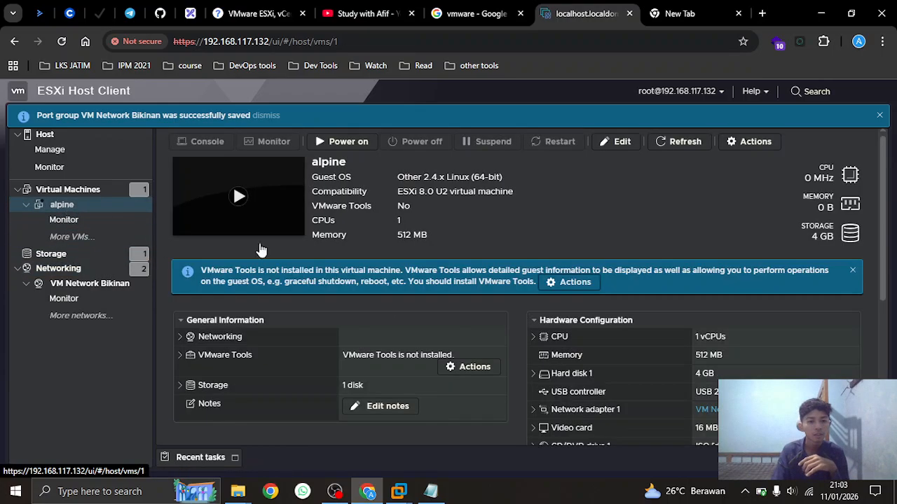
{"action": "left_click", "coordinate": [348, 142]}
{"action": "left_click", "coordinate": [245, 197]}
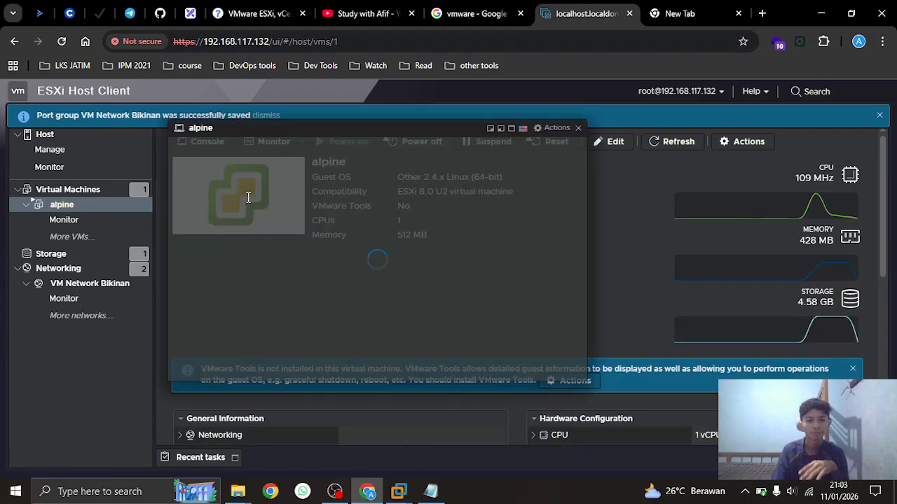
{"action": "left_click", "coordinate": [512, 128]}
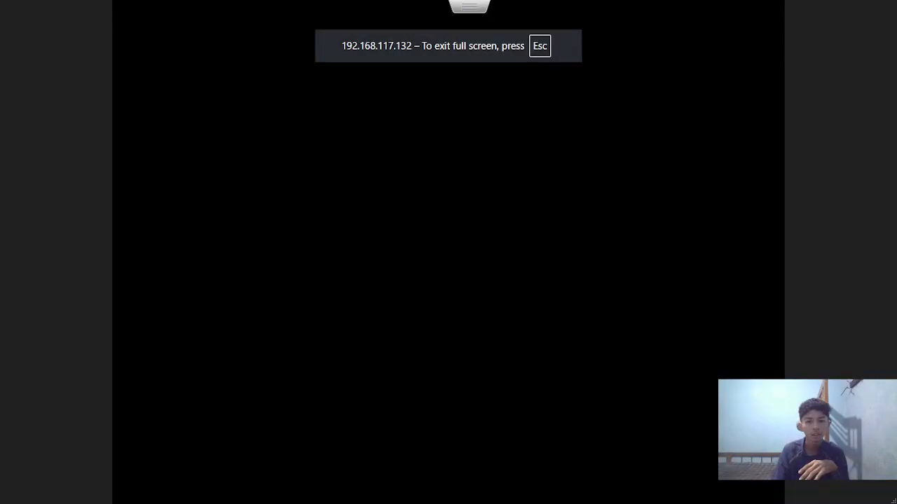
{"action": "key", "text": "Escape"}
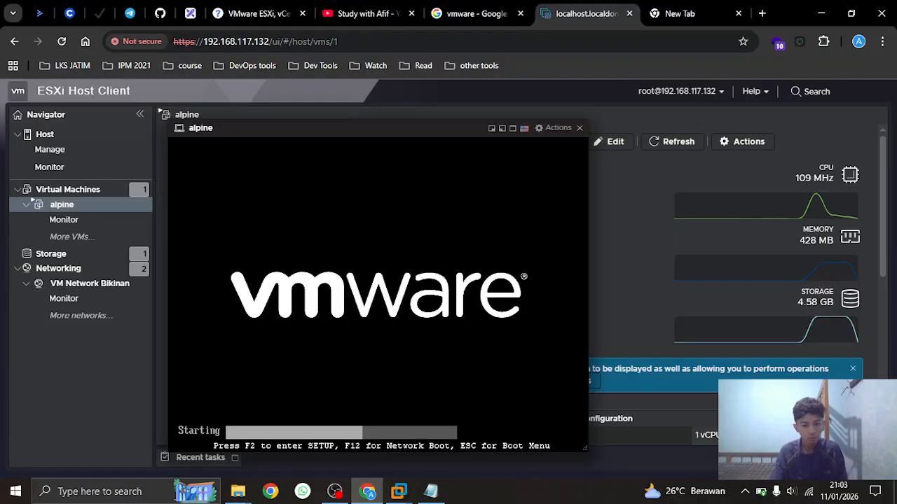
{"action": "left_click", "coordinate": [334, 491]}
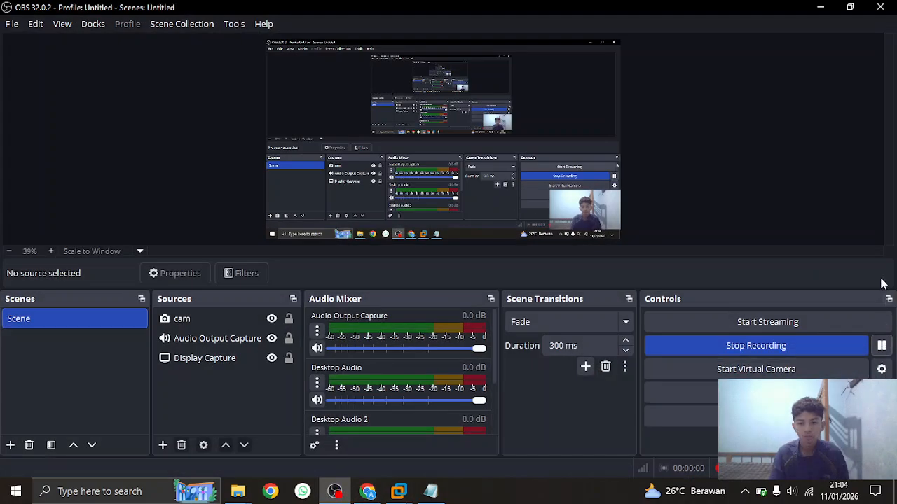
{"action": "left_click", "coordinate": [829, 7]}
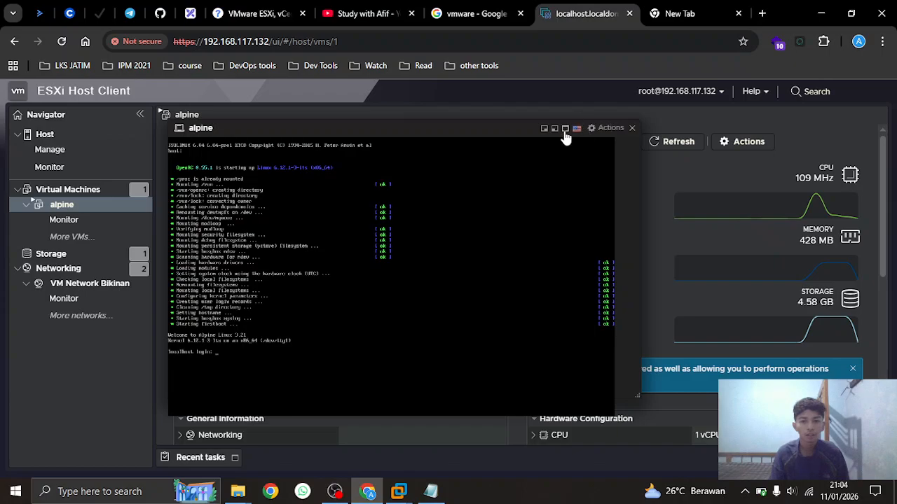
Log in as root in the full-screen console
{"action": "left_click", "coordinate": [564, 131]}
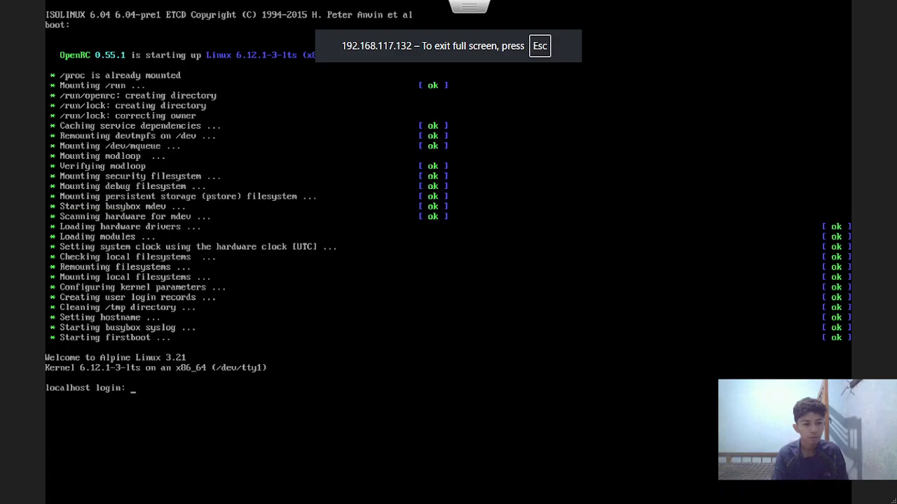
{"action": "key", "text": "Escape"}
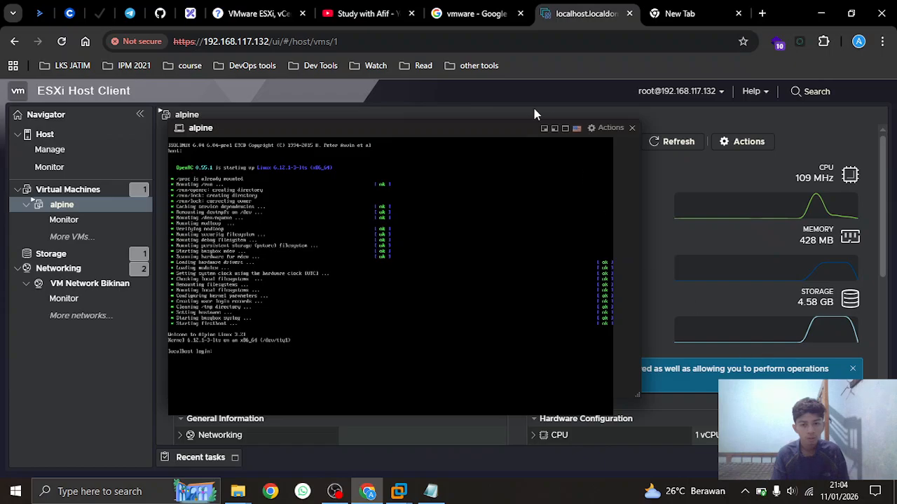
{"action": "left_click", "coordinate": [565, 127]}
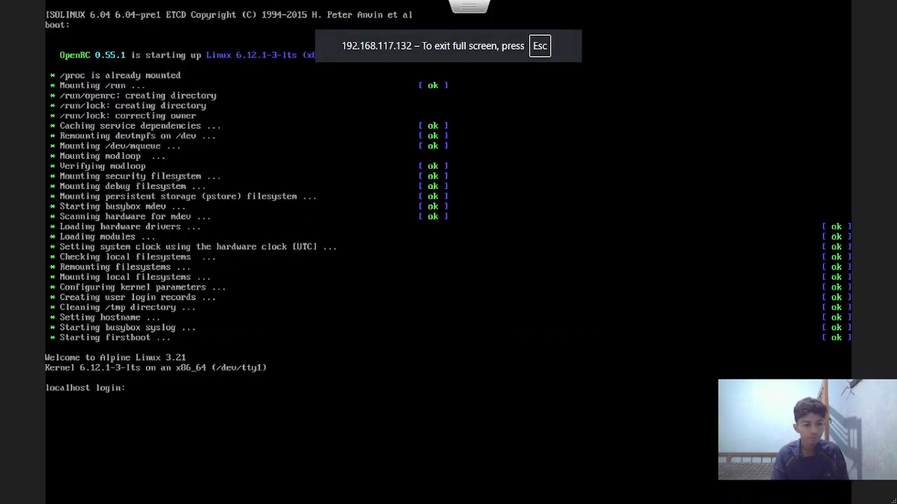
{"action": "type", "text": "root"}
{"action": "key", "text": "Return"}
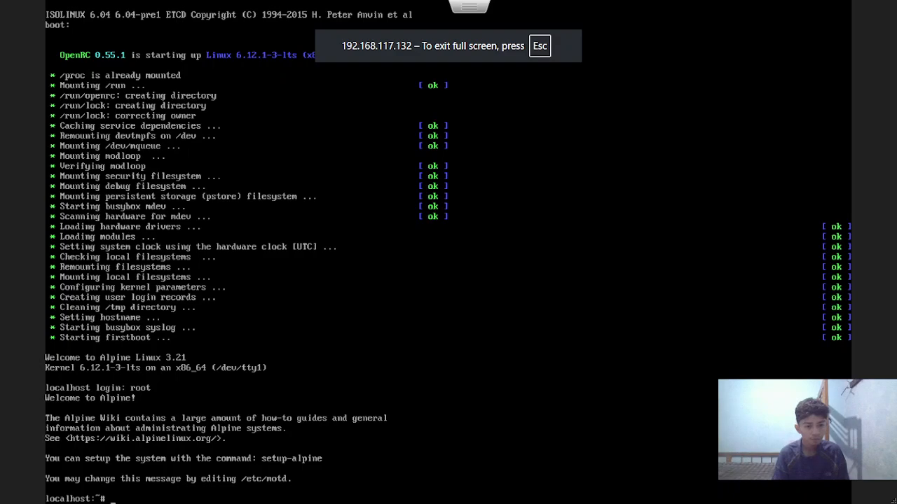
Run setup-alpine with us keyboard layout, us variant and hostname alpine
{"action": "type", "text": "setup-al"}
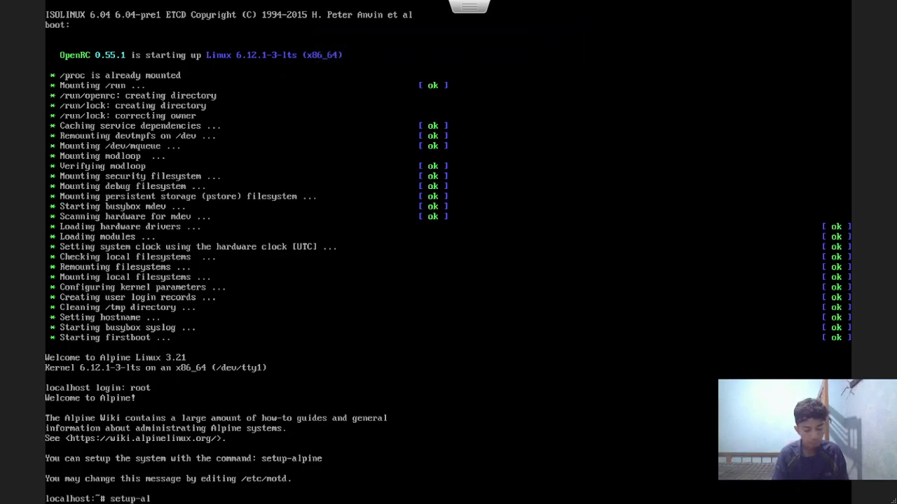
{"action": "type", "text": "pine"}
{"action": "key", "text": "Return"}
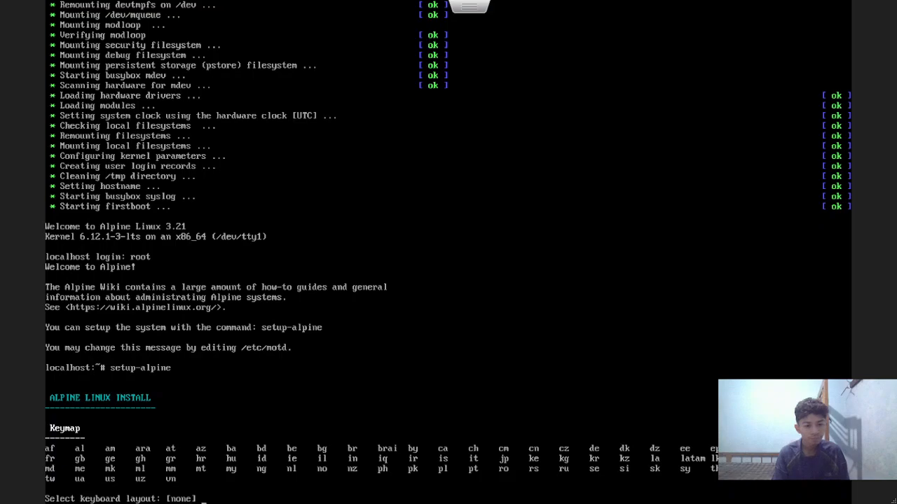
{"action": "type", "text": "us"}
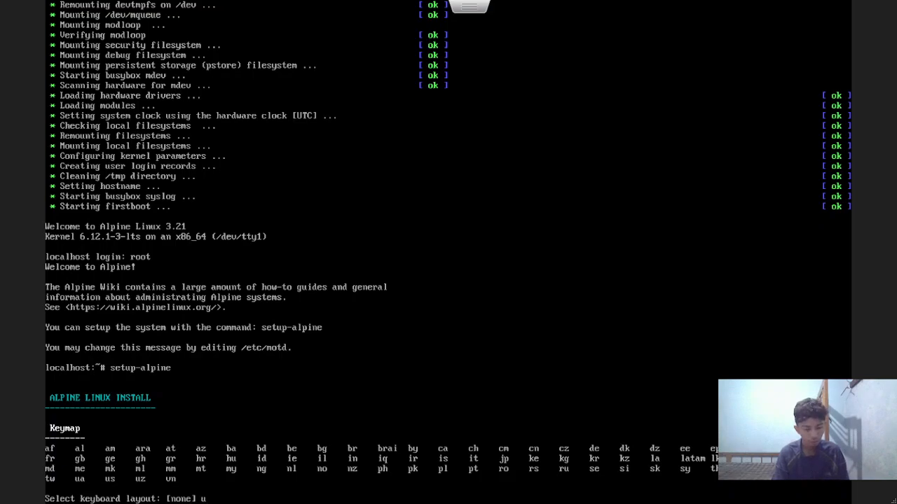
{"action": "key", "text": "Return"}
{"action": "type", "text": "us"}
{"action": "key", "text": "Return"}
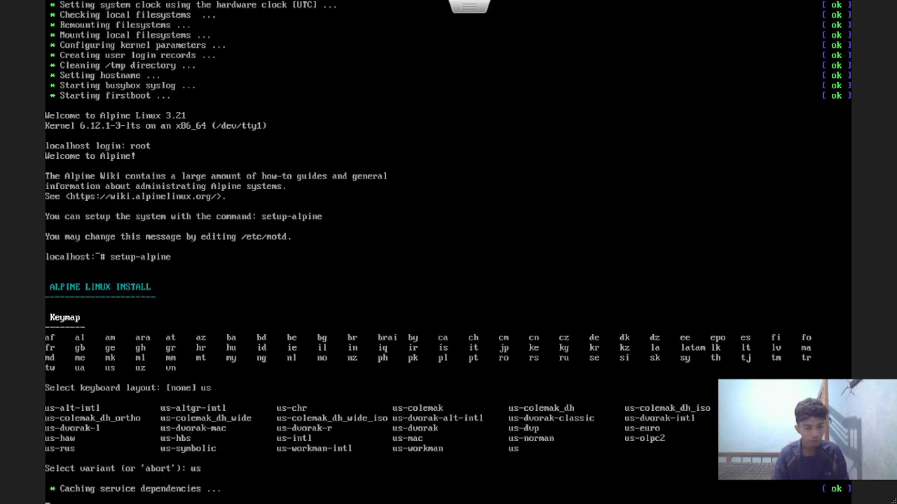
{"action": "type", "text": "alpine"}
{"action": "key", "text": "Return"}
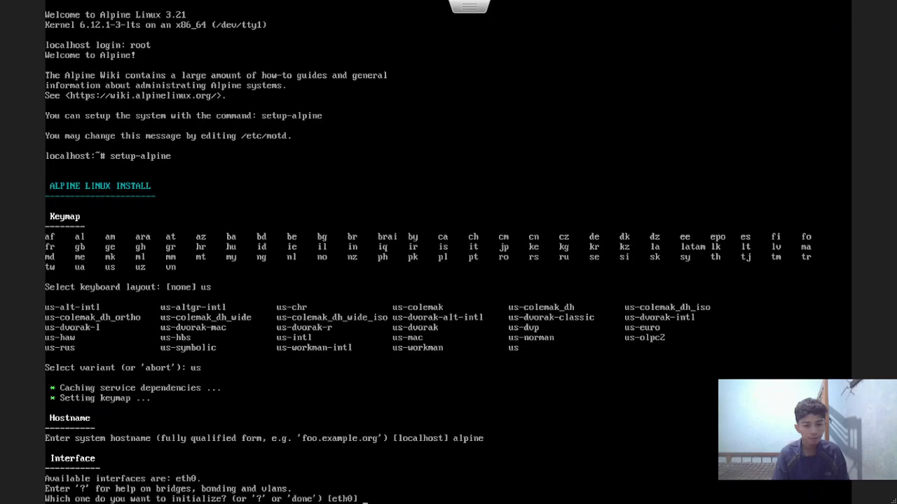
Use eth0 with DHCP, decline manual network config, and enter the root password
{"action": "key", "text": "Return"}
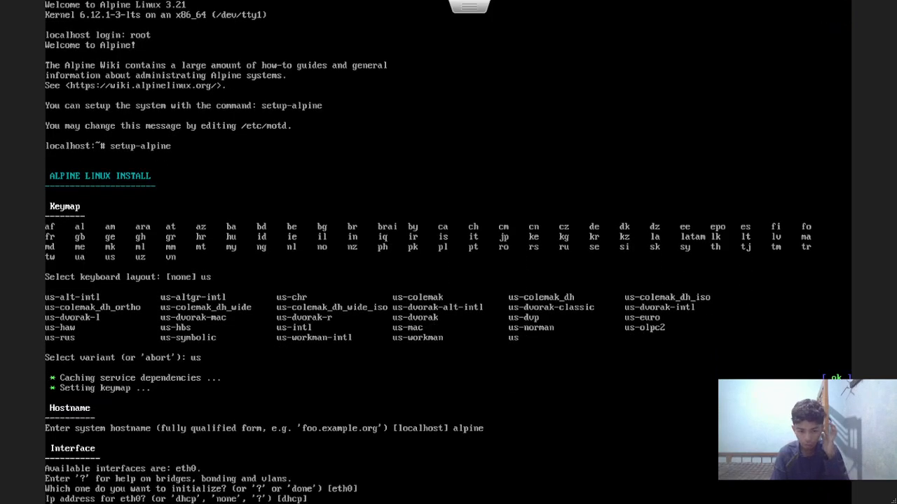
{"action": "key", "text": "Return"}
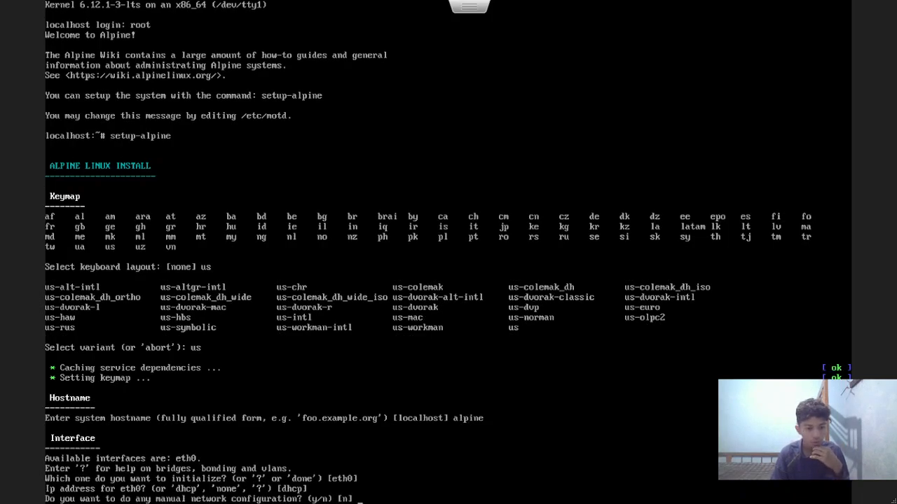
{"action": "type", "text": "n"}
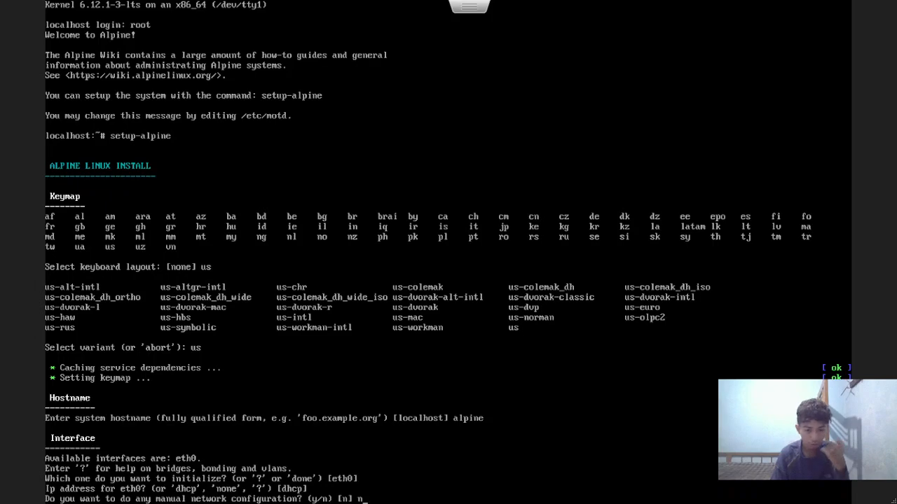
{"action": "key", "text": "Return"}
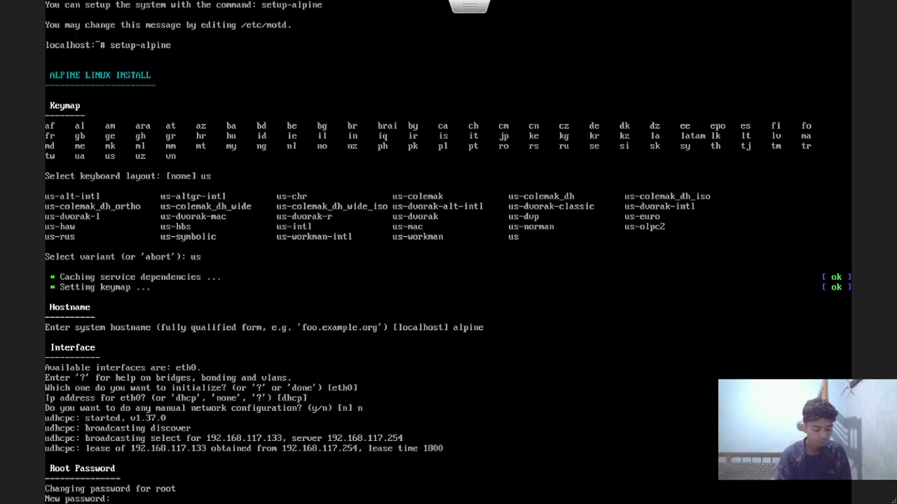
{"action": "key", "text": "Return"}
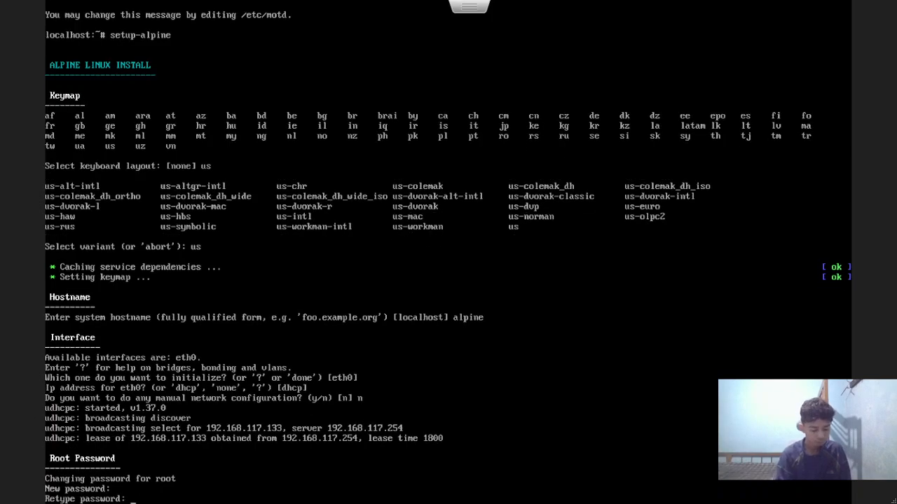
Retype the root password and keep defaults: UTC, no proxy, chrony, dl-cdn.alpinelinux.org mirror
{"action": "key", "text": "Return"}
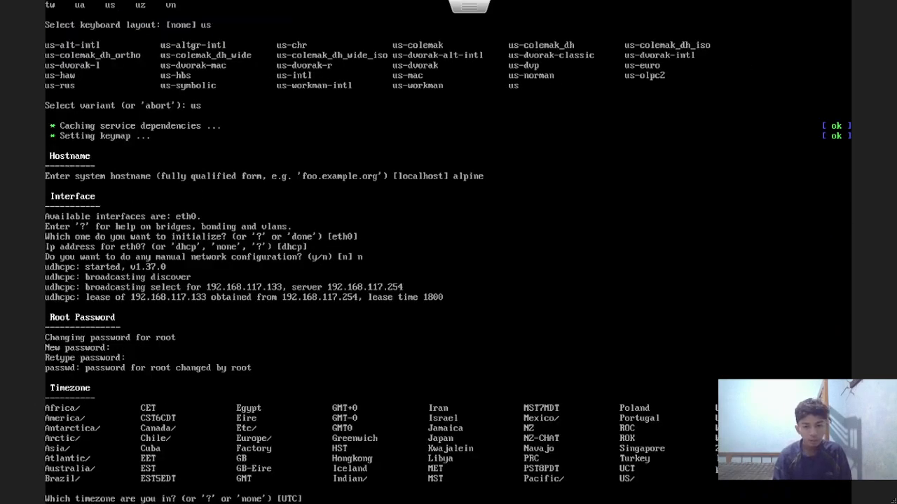
{"action": "key", "text": "Return"}
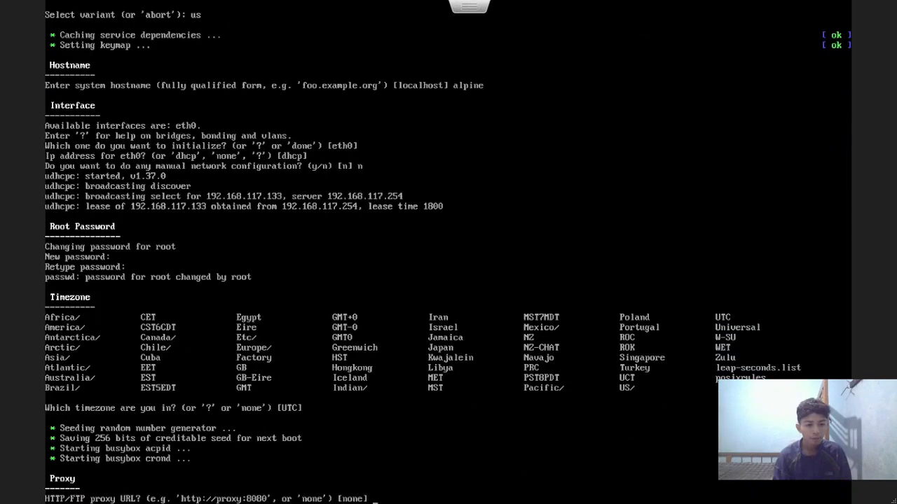
{"action": "key", "text": "Return"}
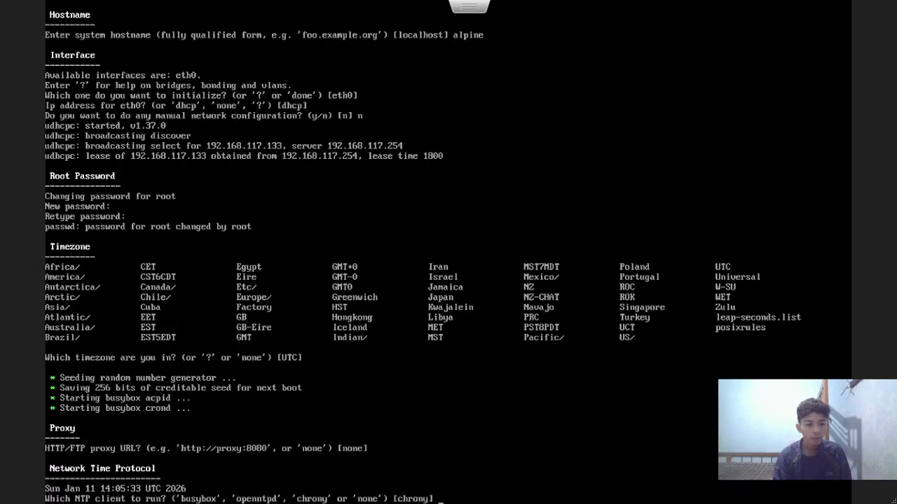
{"action": "key", "text": "Return"}
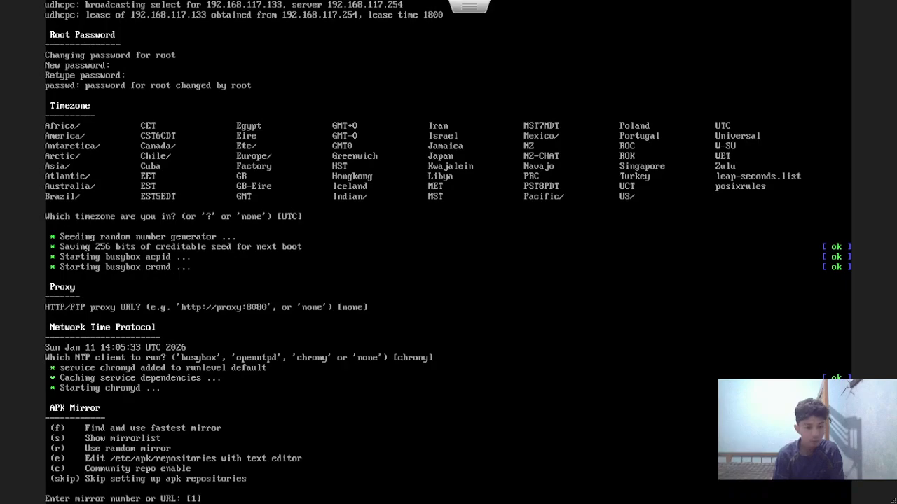
{"action": "key", "text": "Return"}
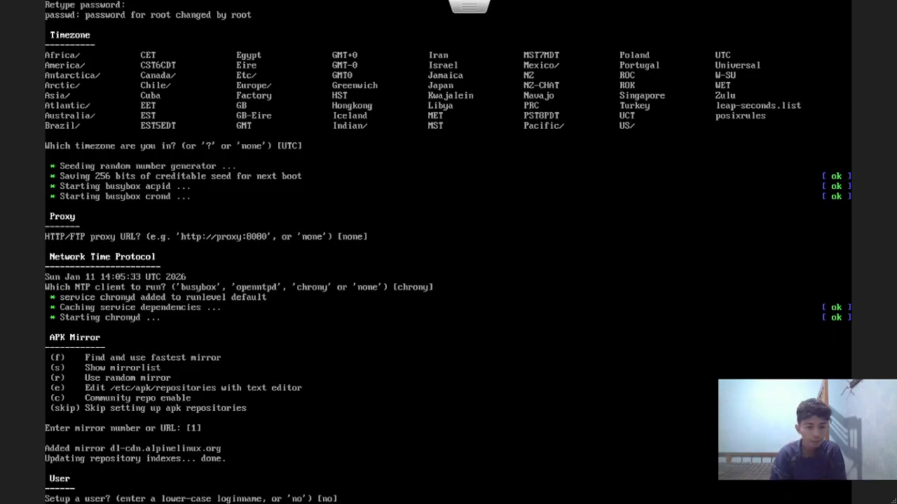
Add user alpine with default full name and a password, no SSH key, and OpenSSH server
{"action": "type", "text": "alpine"}
{"action": "key", "text": "Return"}
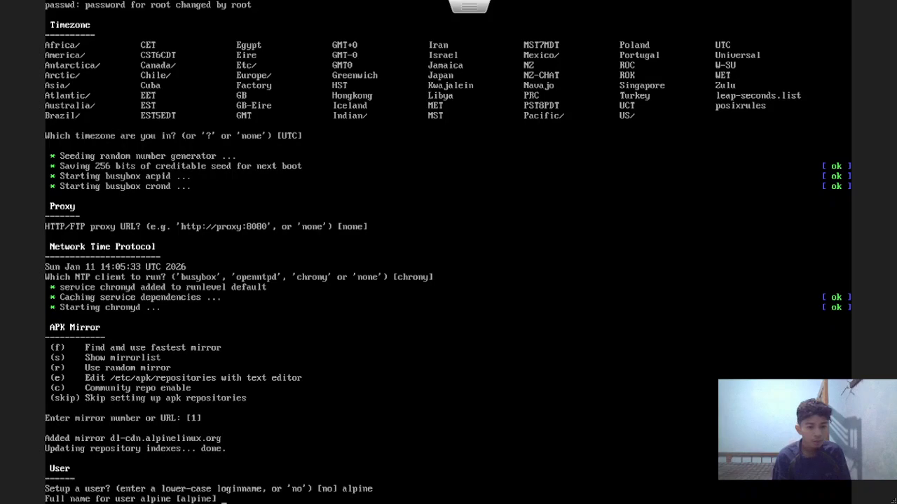
{"action": "key", "text": "Return"}
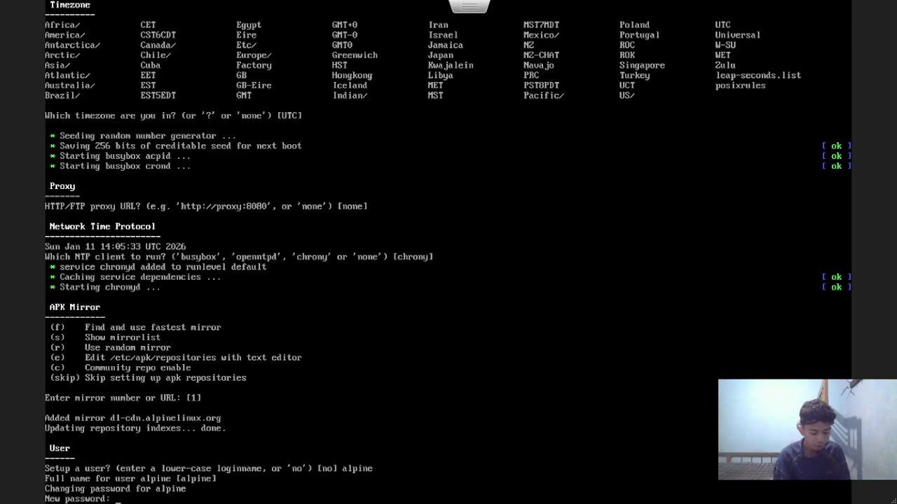
{"action": "key", "text": "Return"}
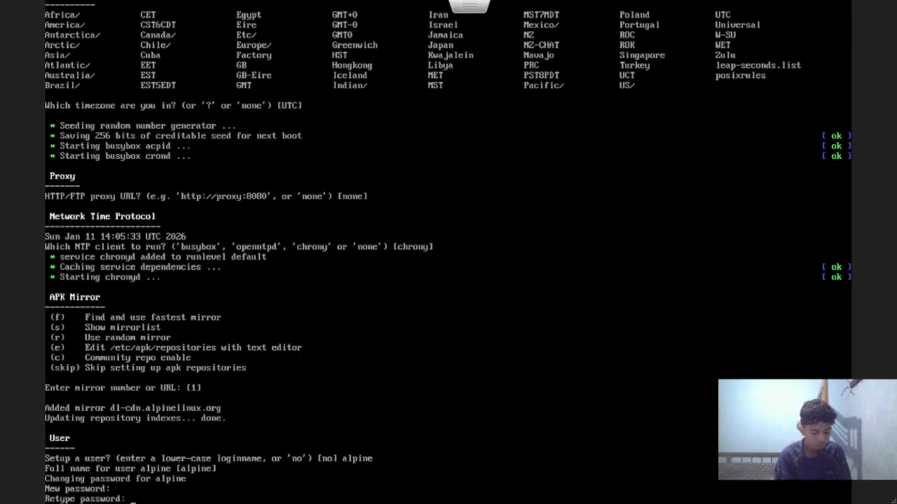
{"action": "key", "text": "Return"}
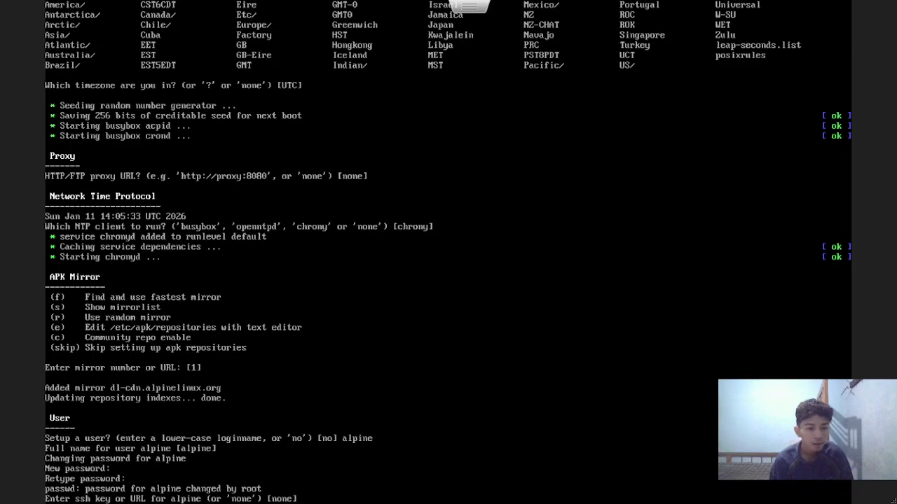
{"action": "key", "text": "Return"}
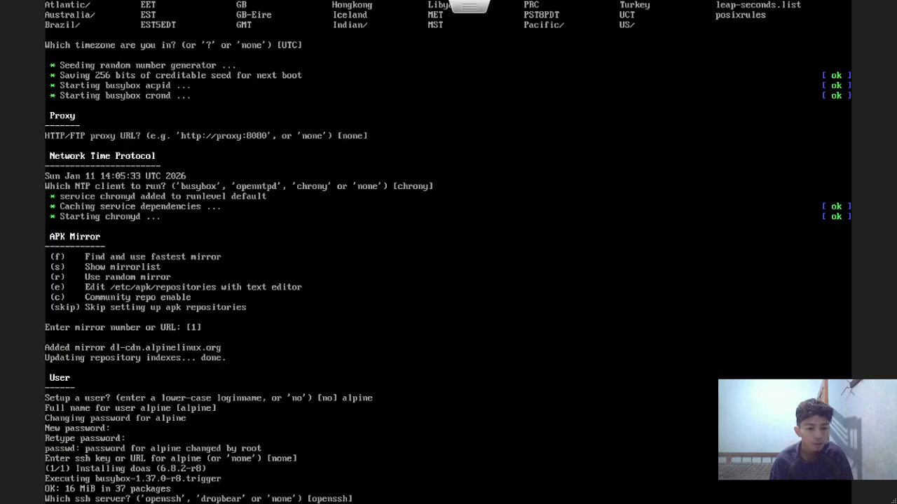
{"action": "key", "text": "Return"}
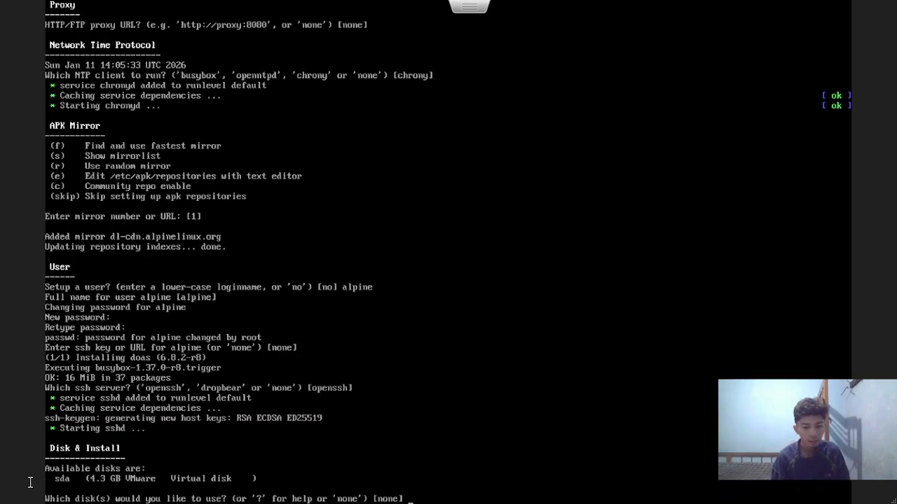
Install Alpine to disk sda in sys mode, confirming the disk erase with y
{"action": "type", "text": "sda"}
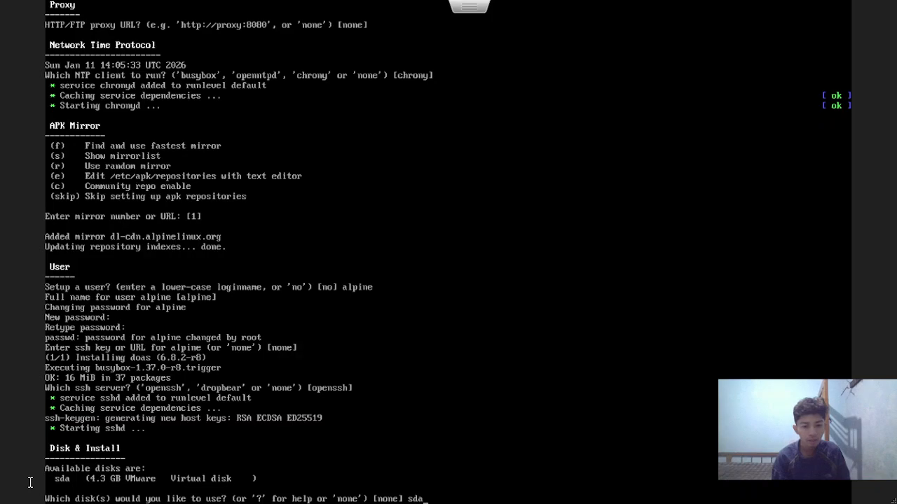
{"action": "key", "text": "Return"}
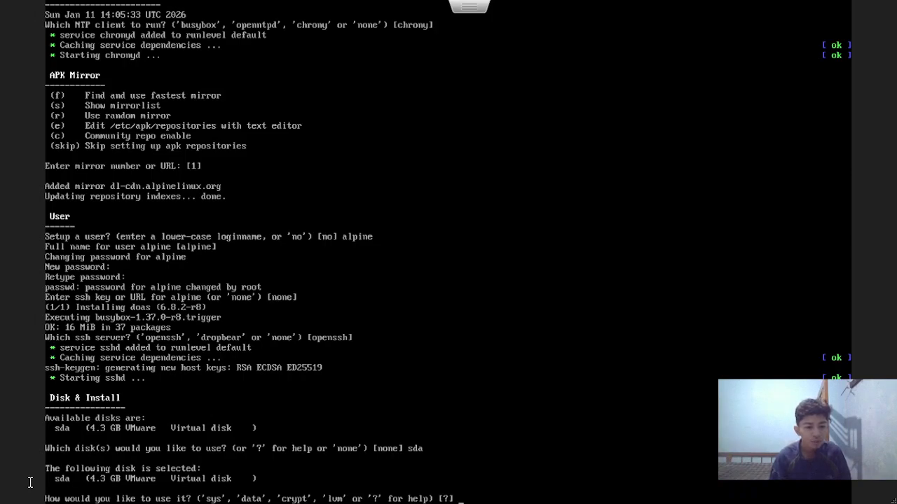
{"action": "type", "text": "sys"}
{"action": "key", "text": "Return"}
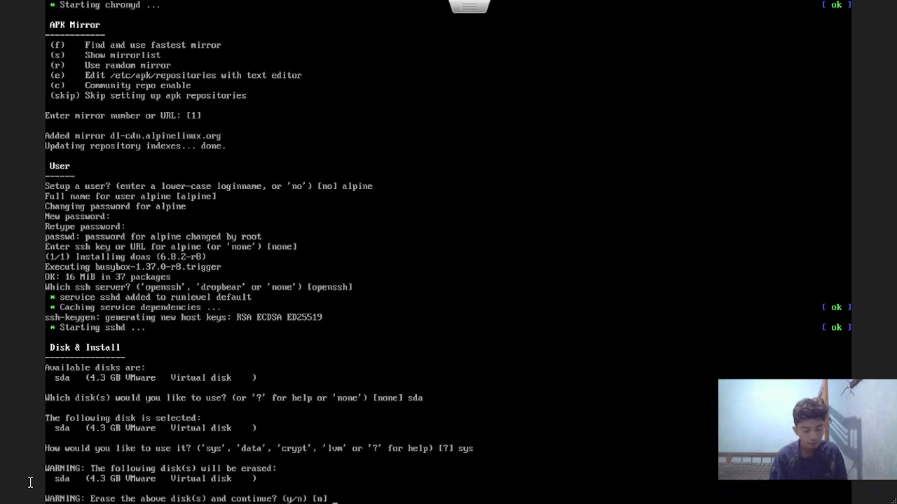
{"action": "type", "text": "y"}
{"action": "key", "text": "Return"}
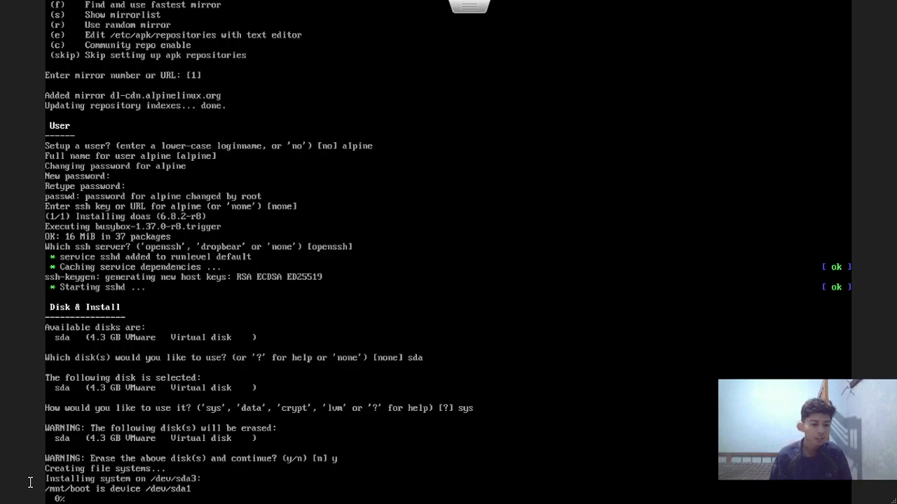
Return the VM console to full screen once installation completes
{"action": "key", "text": "Escape"}
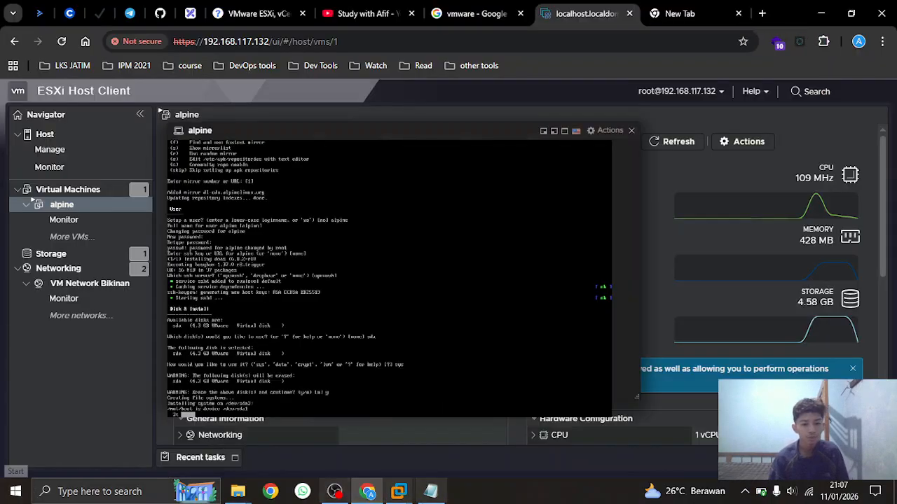
{"action": "left_click", "coordinate": [334, 491]}
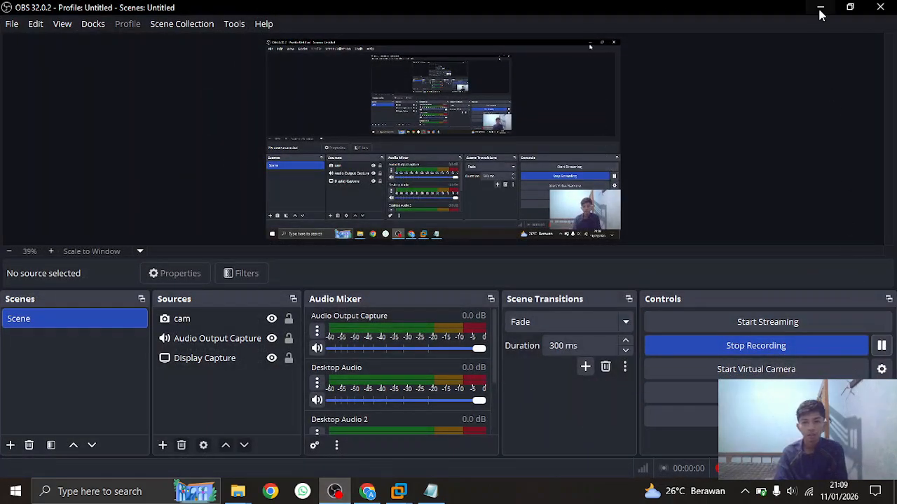
{"action": "left_click", "coordinate": [819, 11]}
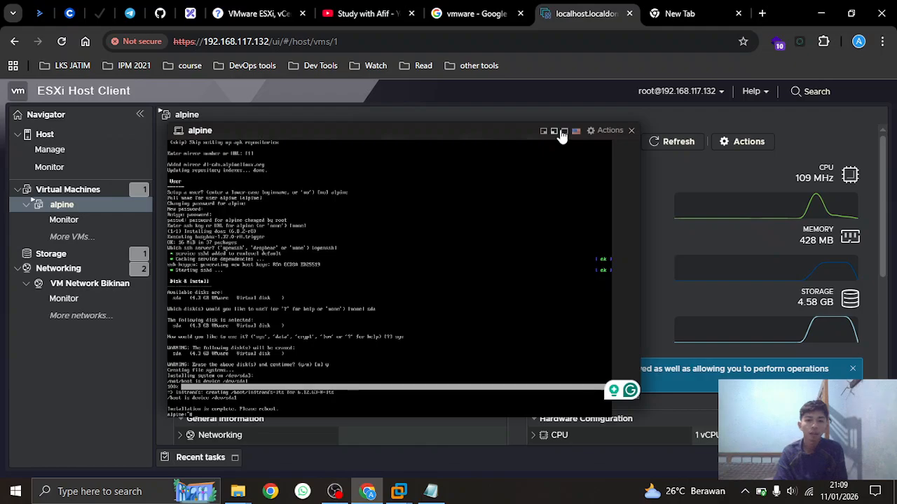
{"action": "left_click", "coordinate": [564, 132]}
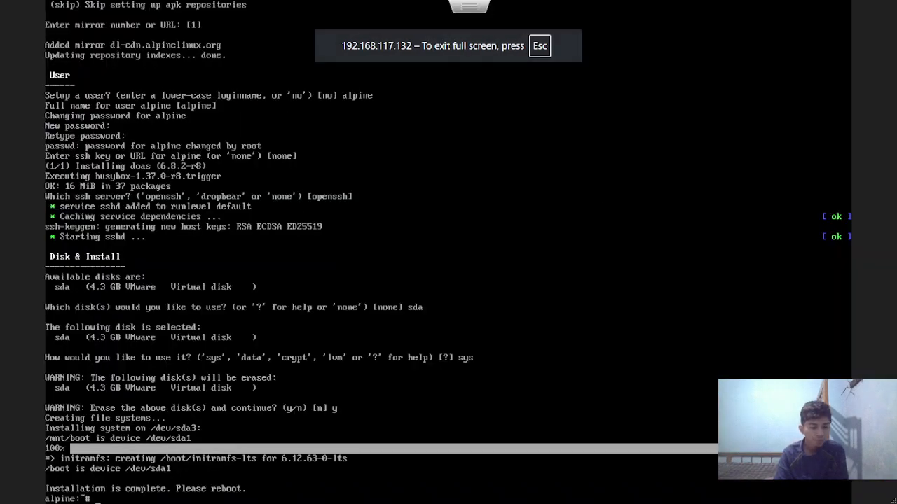
Reboot the installed Alpine system and log back in as root
{"action": "type", "text": "reboot"}
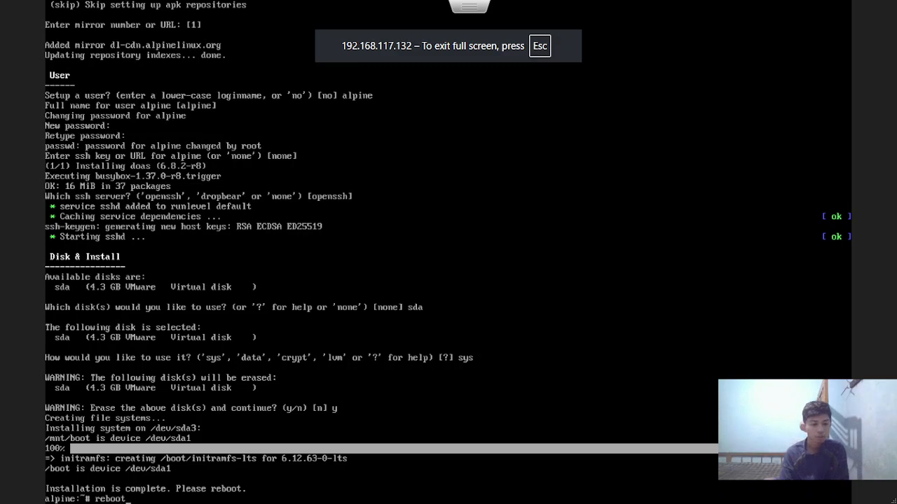
{"action": "key", "text": "Return"}
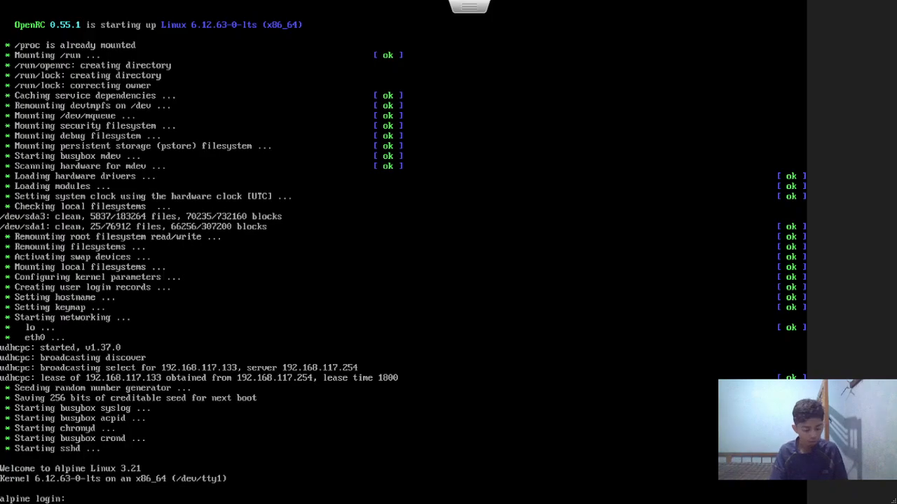
{"action": "type", "text": "root"}
{"action": "key", "text": "Return"}
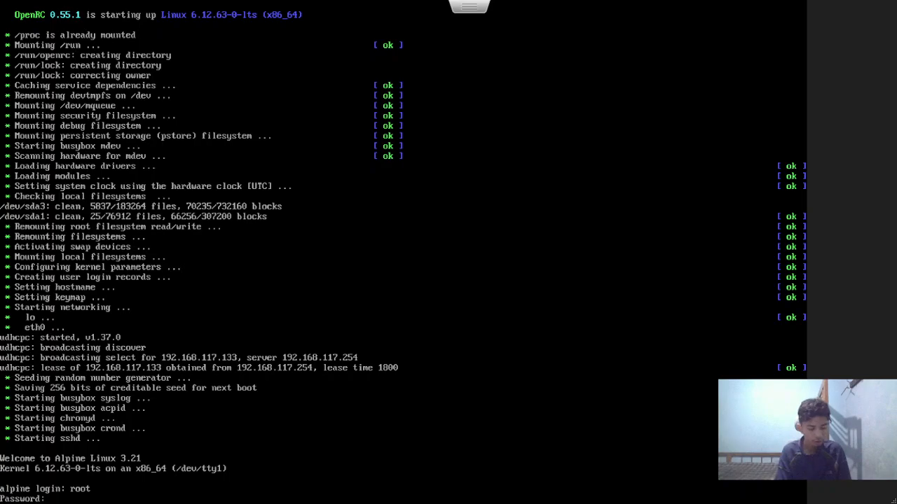
{"action": "key", "text": "Return"}
Run ip a to find eth0 at 192.168.117.133/24, then leave full screen
{"action": "type", "text": "ip a"}
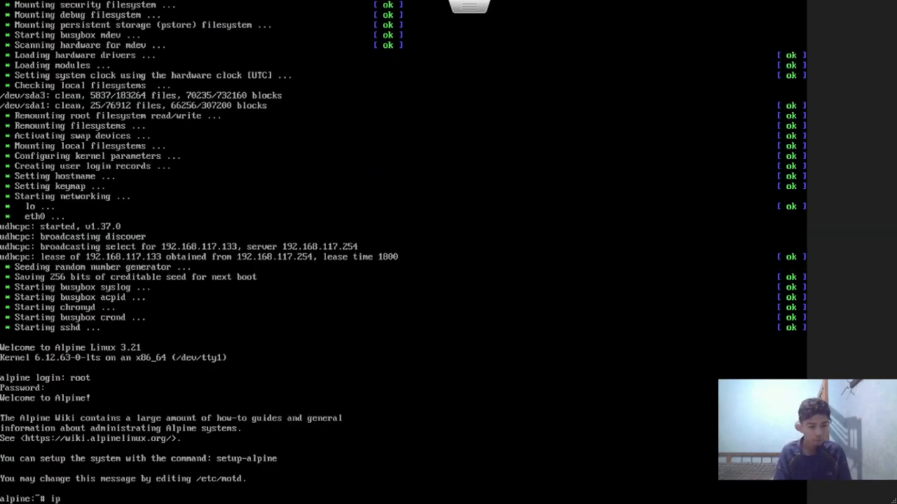
{"action": "key", "text": "Return"}
{"action": "key", "text": "Return"}
{"action": "key", "text": "Escape"}
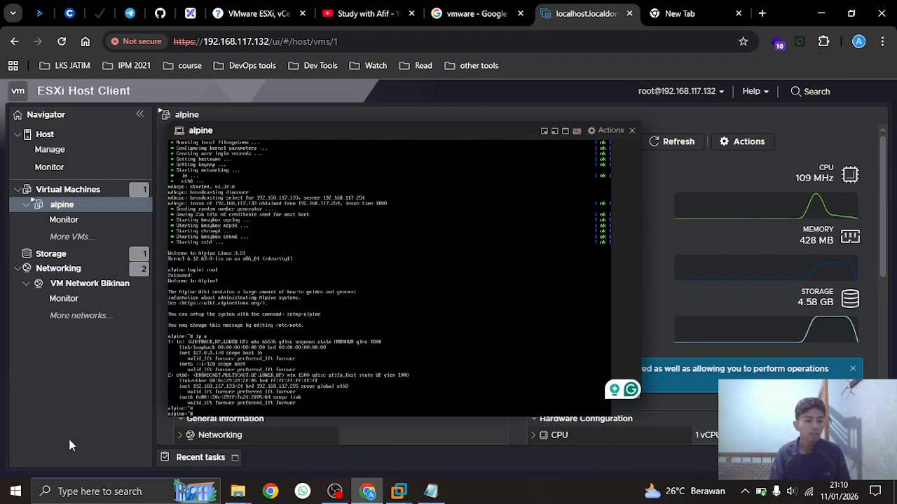
Launch a terminal from Windows search and move it to the right
{"action": "left_click", "coordinate": [97, 494]}
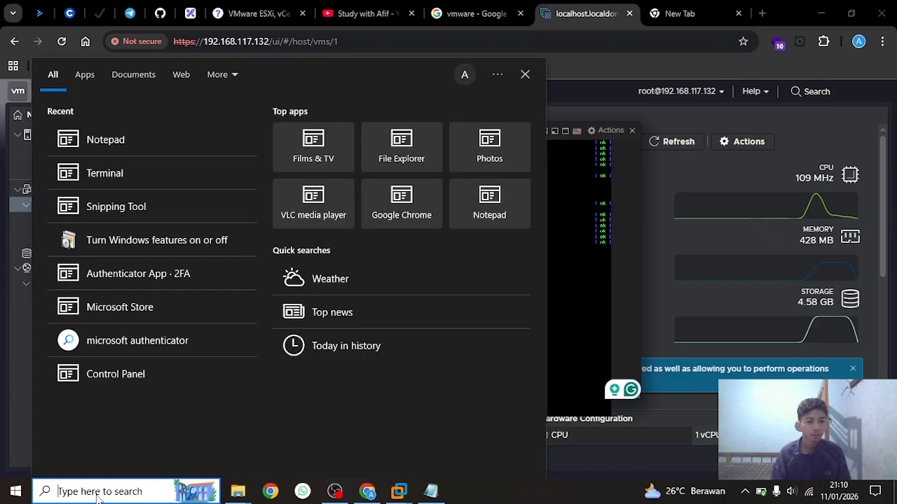
{"action": "left_click", "coordinate": [110, 175]}
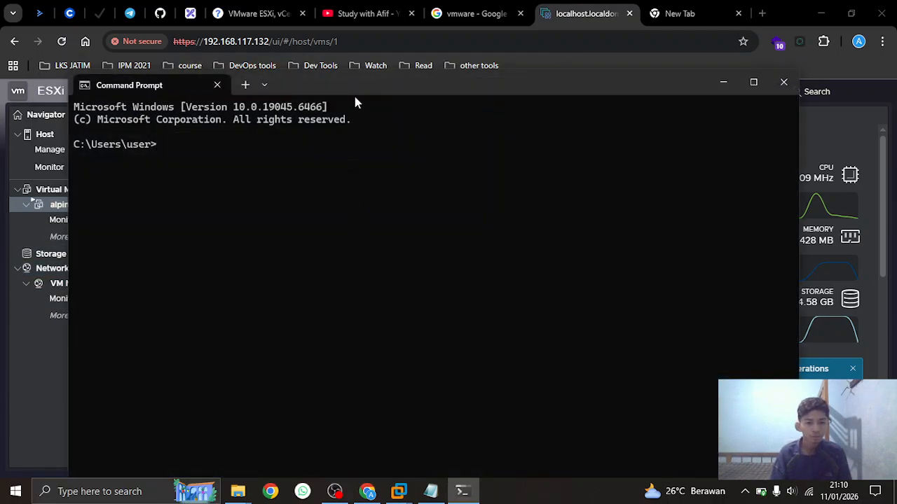
{"action": "left_click_drag", "start_coordinate": [354, 94], "coordinate": [756, 74]}
SSH as root to 192.168.117.133, accept the host key; the login is denied
{"action": "type", "text": "ssh "}
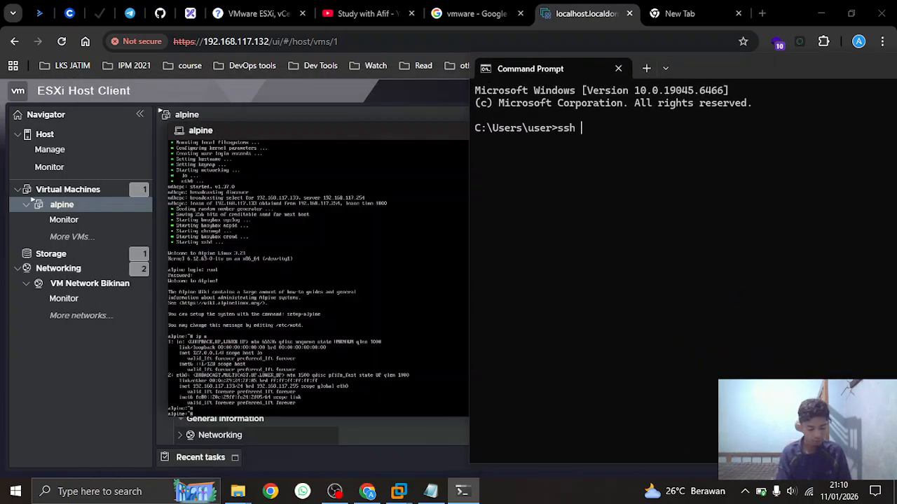
{"action": "type", "text": "root@192"}
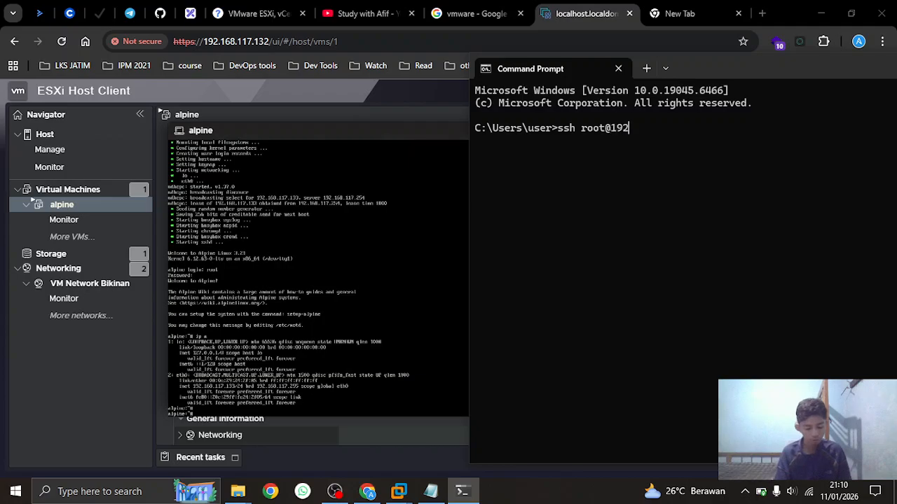
{"action": "type", "text": ".168"}
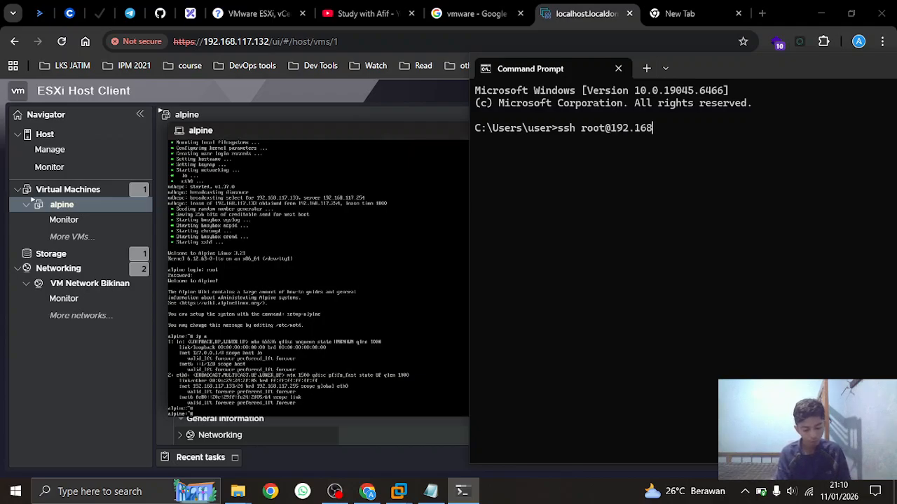
{"action": "type", "text": ".117.133"}
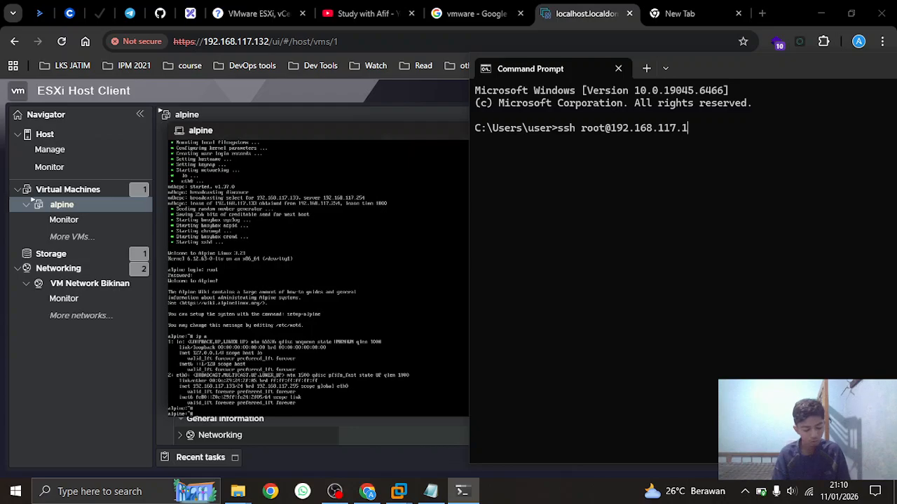
{"action": "key", "text": "Return"}
{"action": "type", "text": "yes"}
{"action": "key", "text": "Return"}
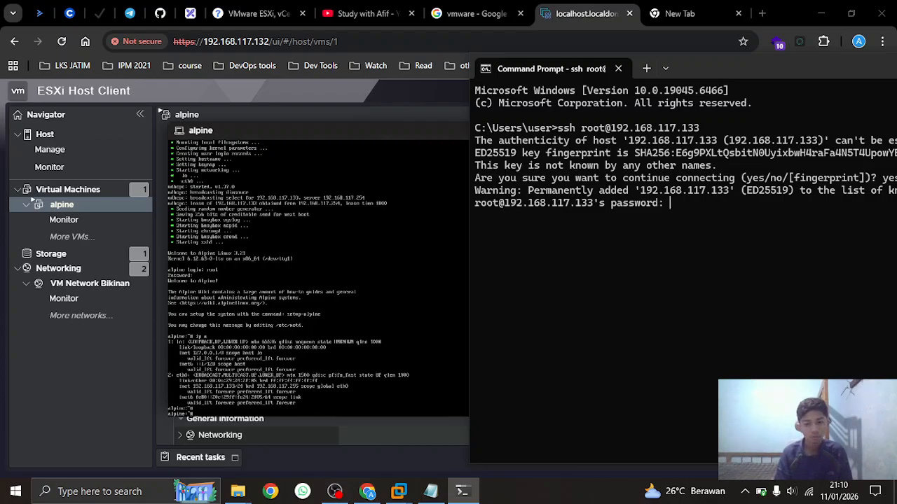
{"action": "key", "text": "Return"}
{"action": "key", "text": "ctrl+c"}
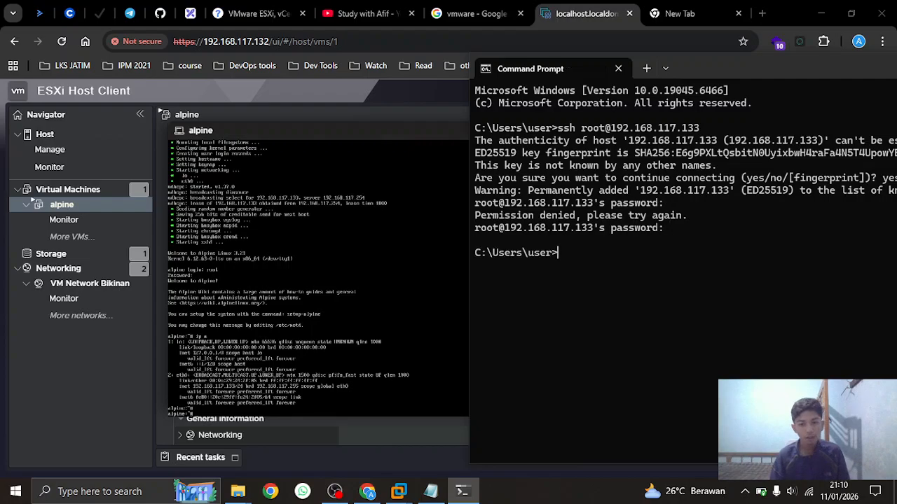
{"action": "key", "text": "alt+Tab"}
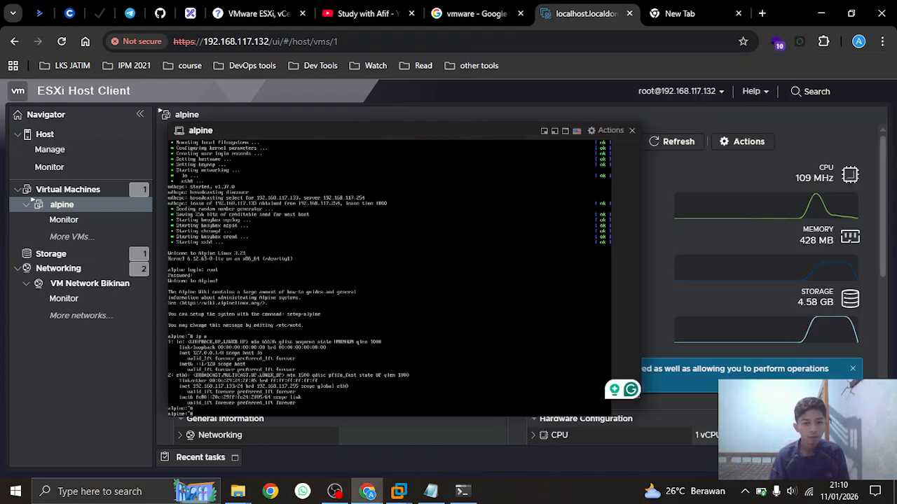
Run apk update in the full-screen Alpine console
{"action": "left_click", "coordinate": [565, 131]}
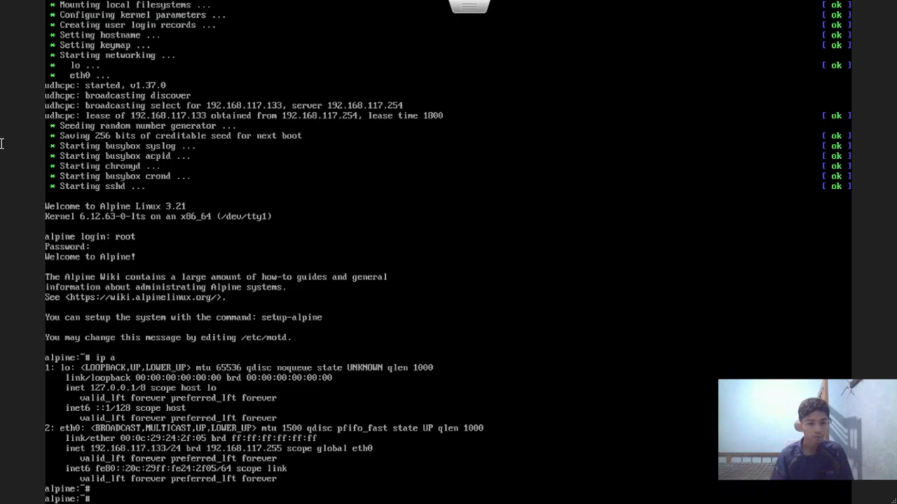
{"action": "type", "text": "apk a"}
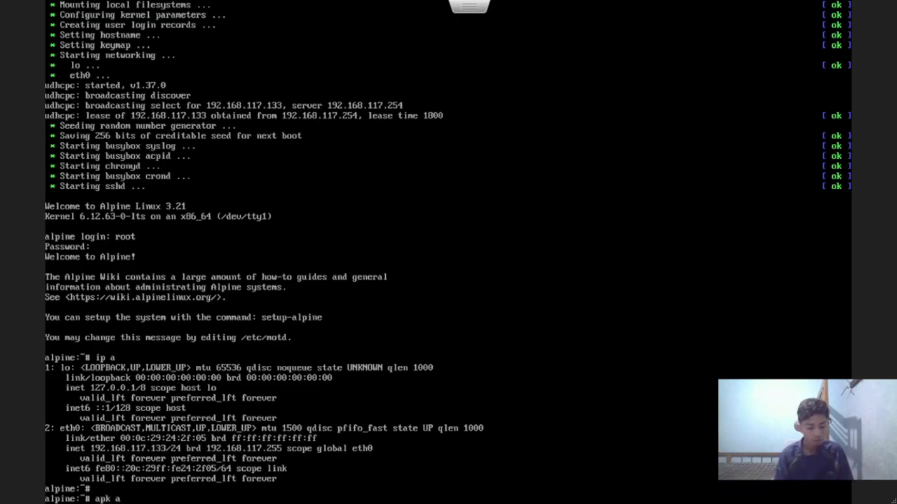
{"action": "key", "text": "BackSpace"}
{"action": "type", "text": "ud"}
{"action": "key", "text": "BackSpace"}
{"action": "type", "text": "pdate"}
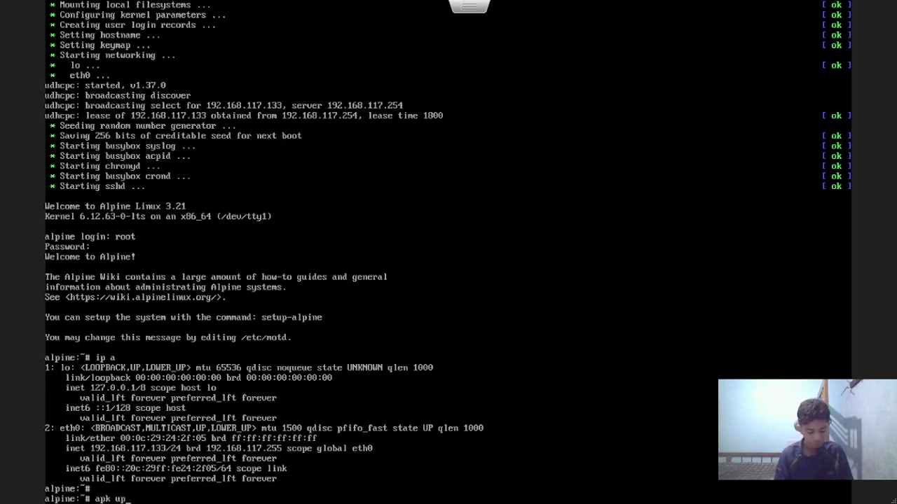
{"action": "key", "text": "Return"}
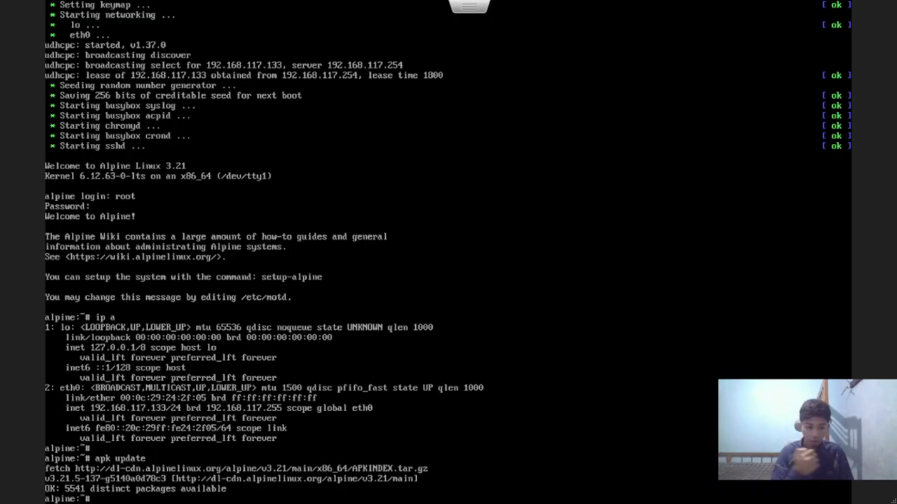
{"action": "key", "text": "Return"}
{"action": "key", "text": "Return"}
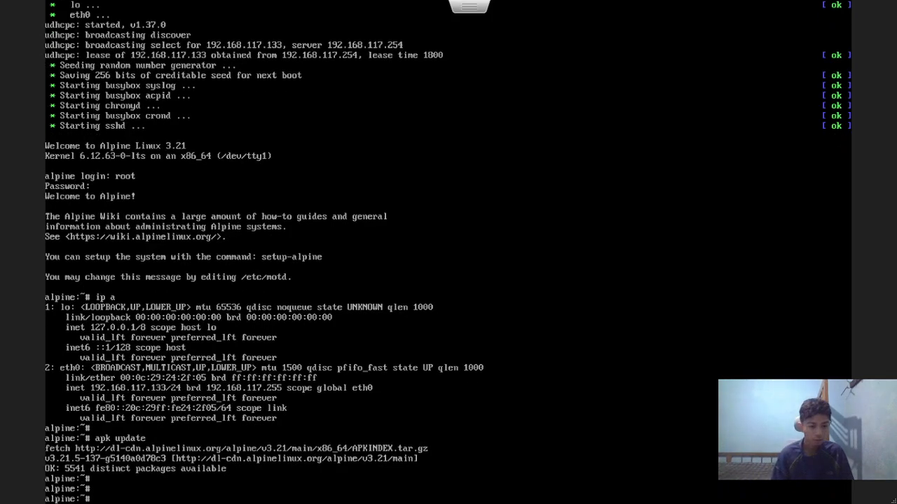
Install nano with apk add nano and open sshd_config in it
{"action": "type", "text": "apk"}
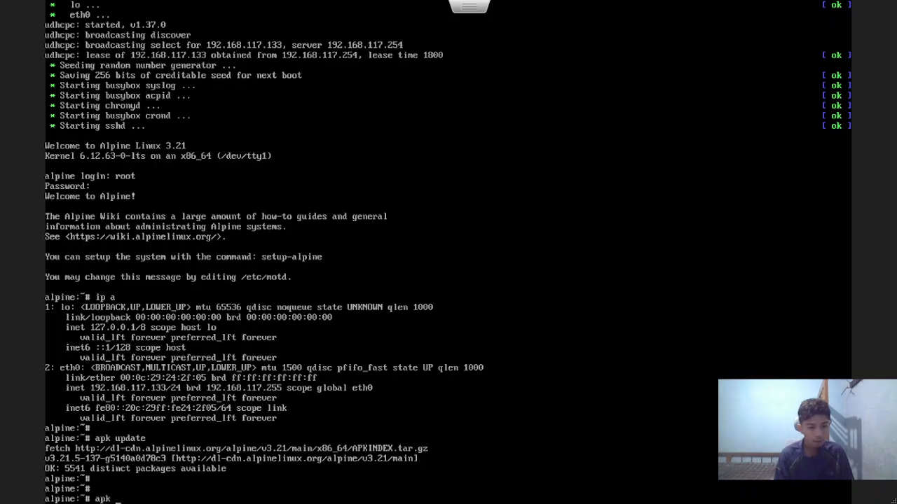
{"action": "type", "text": " add nano"}
{"action": "key", "text": "Return"}
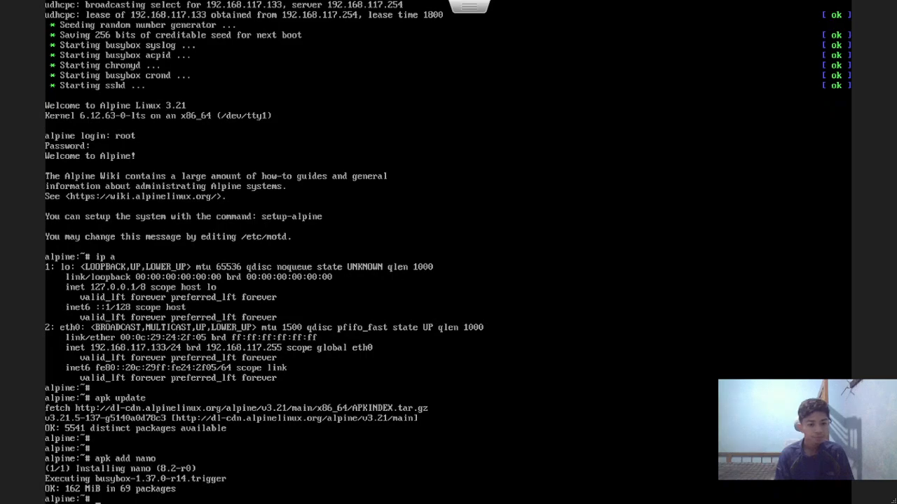
{"action": "key", "text": "Return"}
{"action": "key", "text": "Return"}
{"action": "type", "text": "nano /etc/re"}
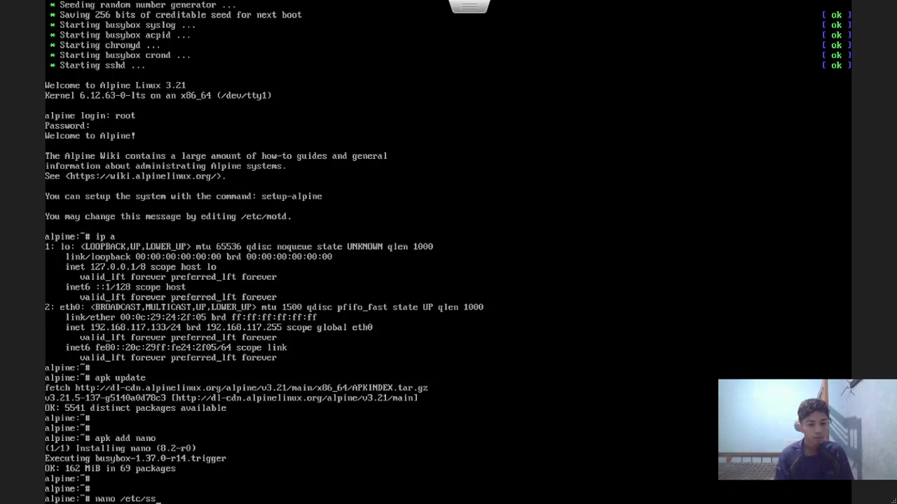
{"action": "type", "text": "h/sshd_config"}
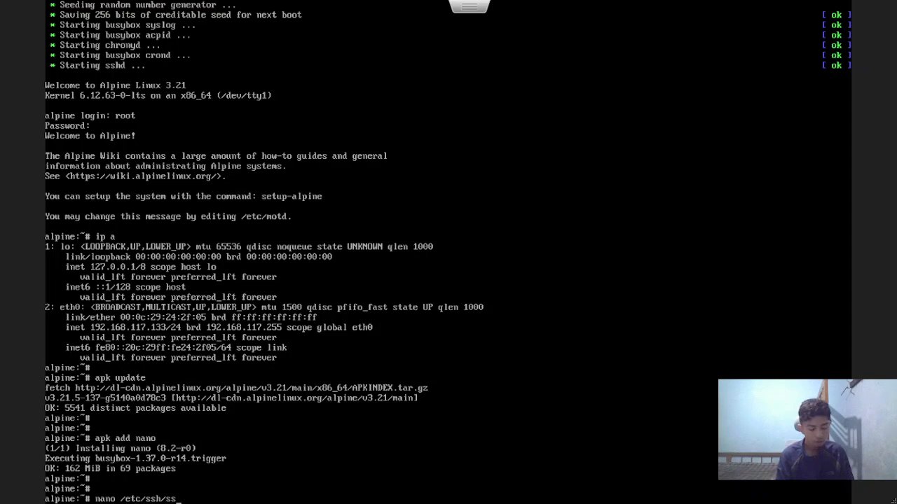
{"action": "key", "text": "Return"}
{"action": "key", "text": "Down"}
{"action": "key", "text": "Down"}
{"action": "key", "text": "Down"}
{"action": "key", "text": "Down"}
{"action": "key", "text": "Down"}
{"action": "key", "text": "Down"}
{"action": "key", "text": "Down"}
{"action": "key", "text": "Down"}
{"action": "key", "text": "Down"}
{"action": "key", "text": "Down"}
{"action": "key", "text": "Down"}
{"action": "key", "text": "Down"}
{"action": "key", "text": "Down"}
{"action": "key", "text": "Down"}
{"action": "key", "text": "Down"}
{"action": "key", "text": "Down"}
{"action": "key", "text": "Down"}
{"action": "key", "text": "Down"}
{"action": "key", "text": "Down"}
{"action": "key", "text": "Down"}
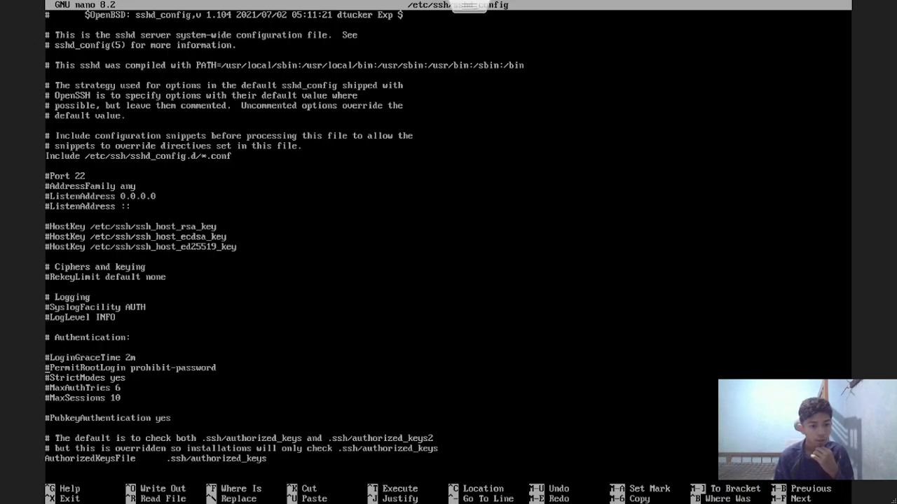
Uncomment PermitRootLogin, set it to yes, and save sshd_config
{"action": "key", "text": "Delete"}
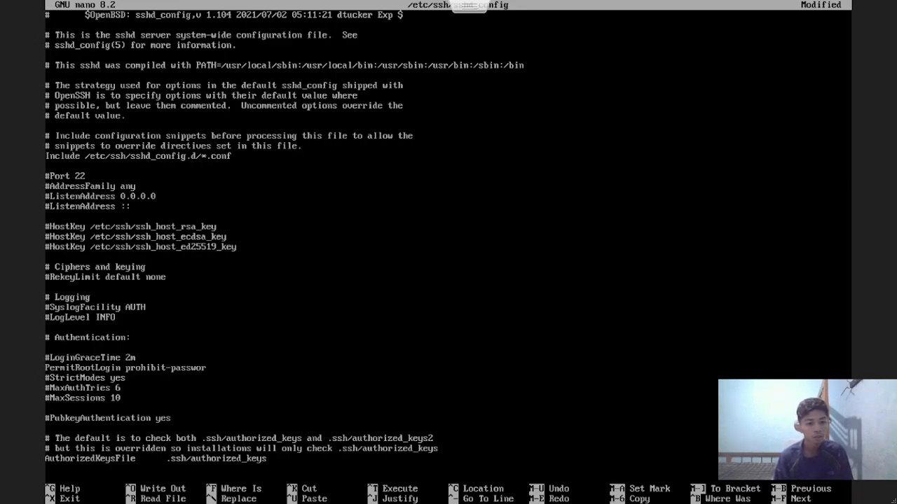
{"action": "key", "text": "BackSpace"}
{"action": "key", "text": "BackSpace"}
{"action": "key", "text": "BackSpace"}
{"action": "key", "text": "BackSpace"}
{"action": "key", "text": "BackSpace"}
{"action": "key", "text": "BackSpace"}
{"action": "key", "text": "BackSpace"}
{"action": "key", "text": "BackSpace"}
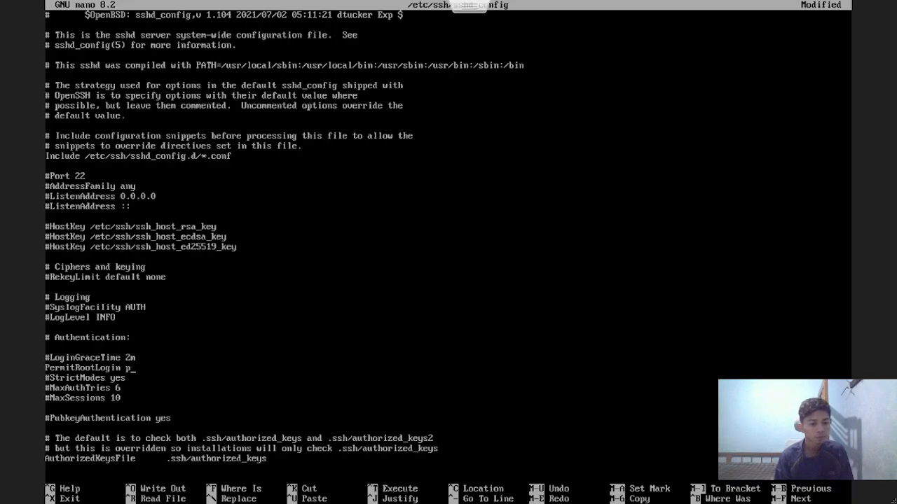
{"action": "type", "text": "yes"}
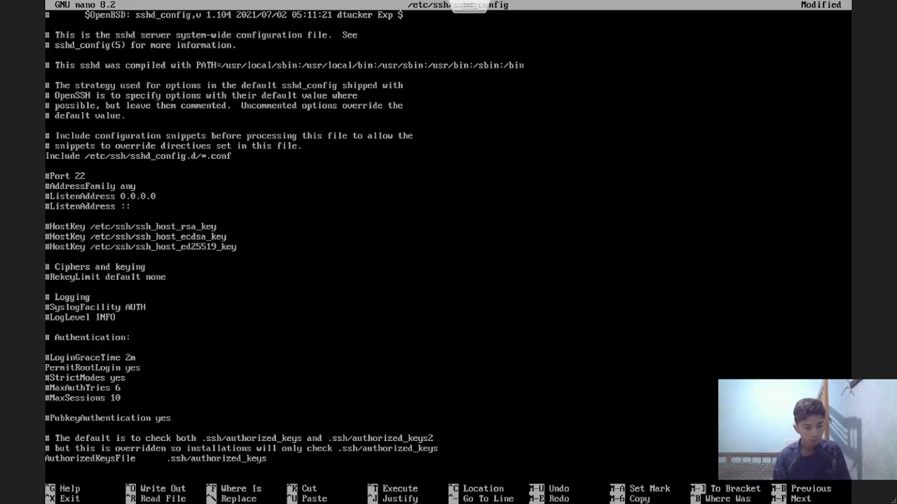
{"action": "key", "text": "ctrl+x"}
{"action": "key", "text": "y"}
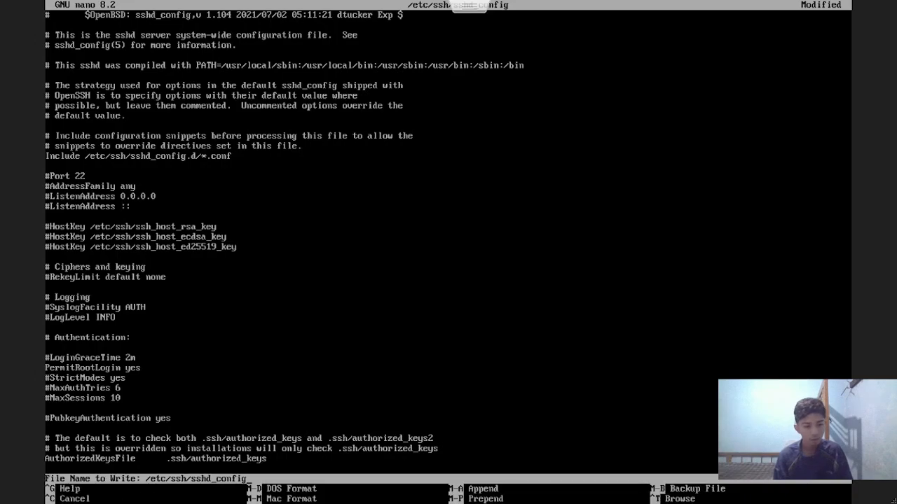
{"action": "key", "text": "Return"}
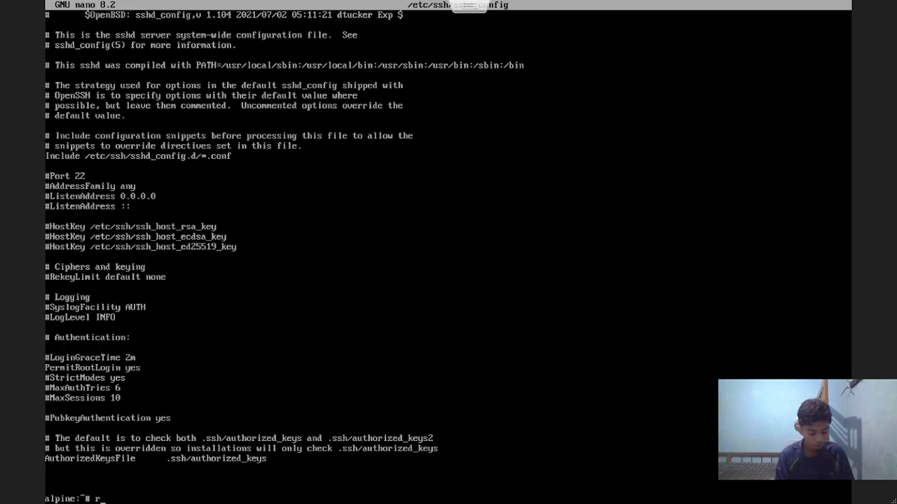
Restart sshd with rc-service and confirm its status shows started
{"action": "type", "text": "ervice sshd"}
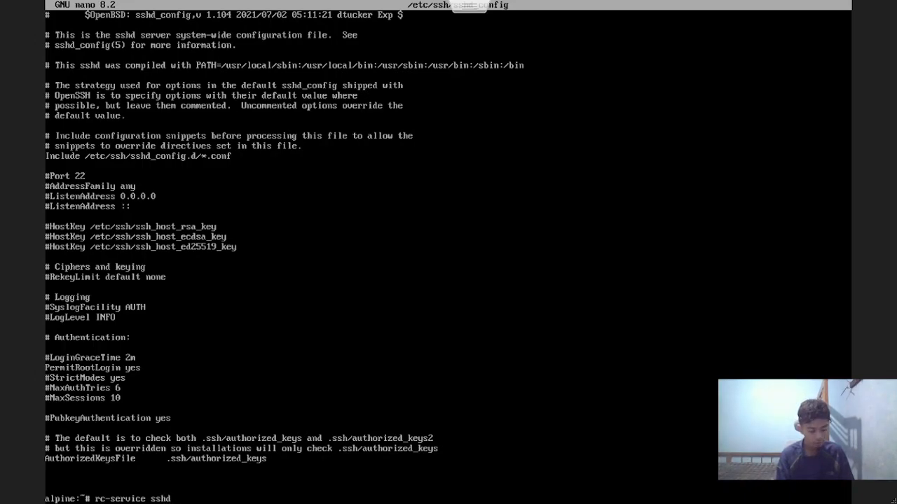
{"action": "type", "text": " restart"}
{"action": "key", "text": "Return"}
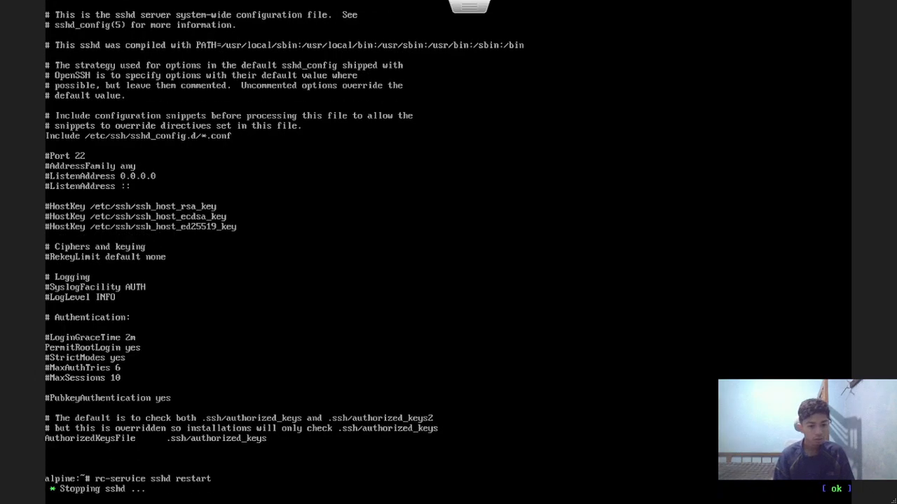
{"action": "key", "text": "Up"}
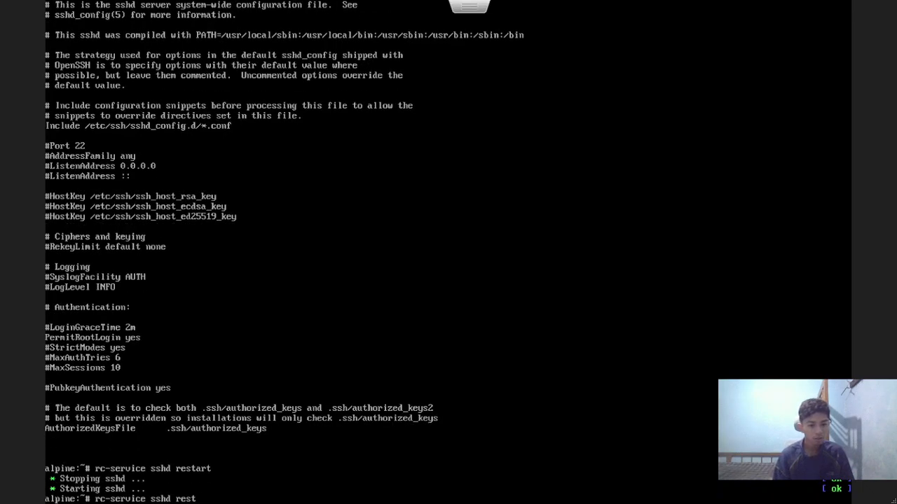
{"action": "type", "text": "statu"}
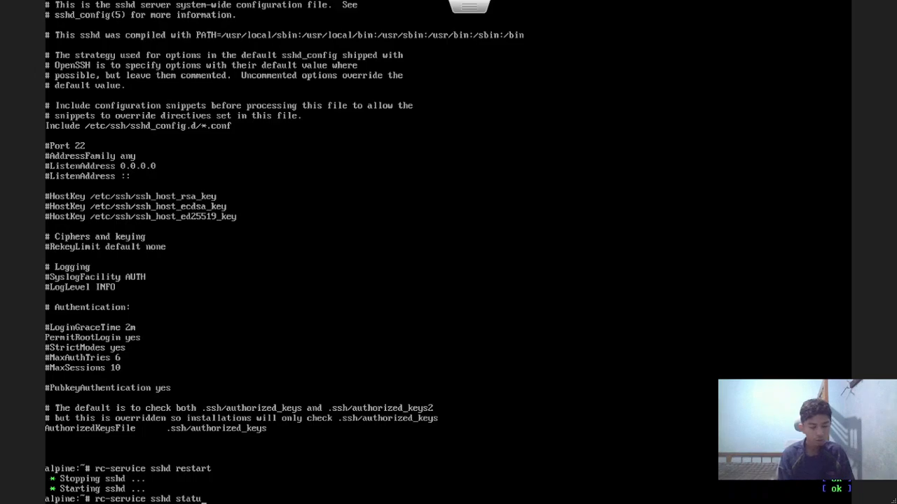
{"action": "type", "text": "s"}
{"action": "key", "text": "Return"}
{"action": "key", "text": "Return"}
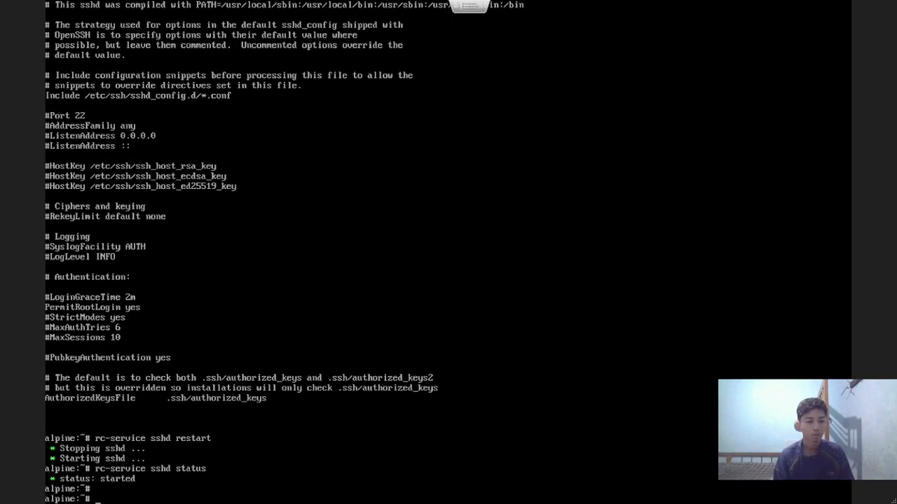
{"action": "key", "text": "Escape"}
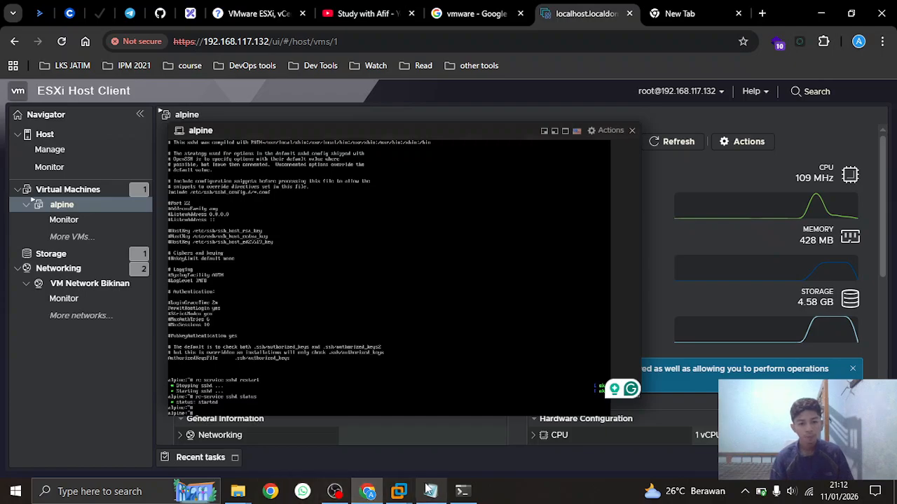
Log into the Alpine VM at 192.168.117.133 as root over SSH
{"action": "left_click", "coordinate": [471, 494]}
{"action": "key", "text": "Up"}
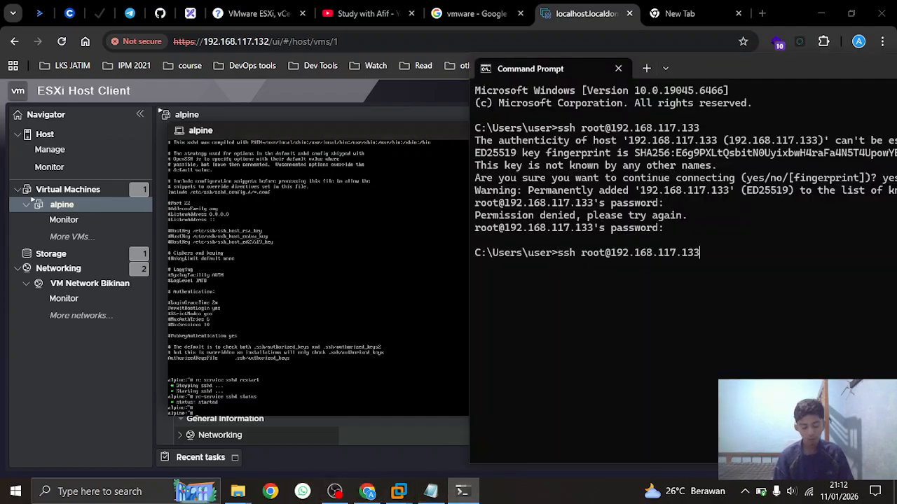
{"action": "key", "text": "Return"}
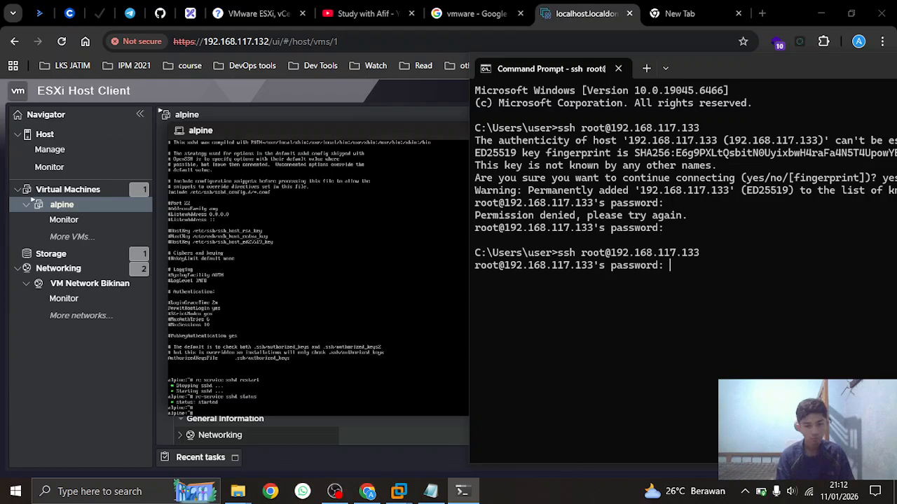
{"action": "key", "text": "Return"}
{"action": "key", "text": "Return"}
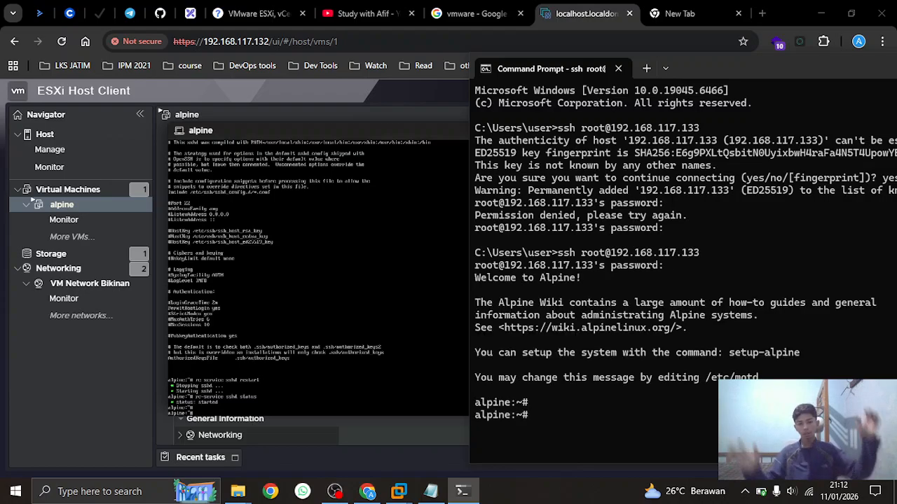
Ping google.com from the VM and stop it to see 0% packet loss
{"action": "type", "text": "ping"}
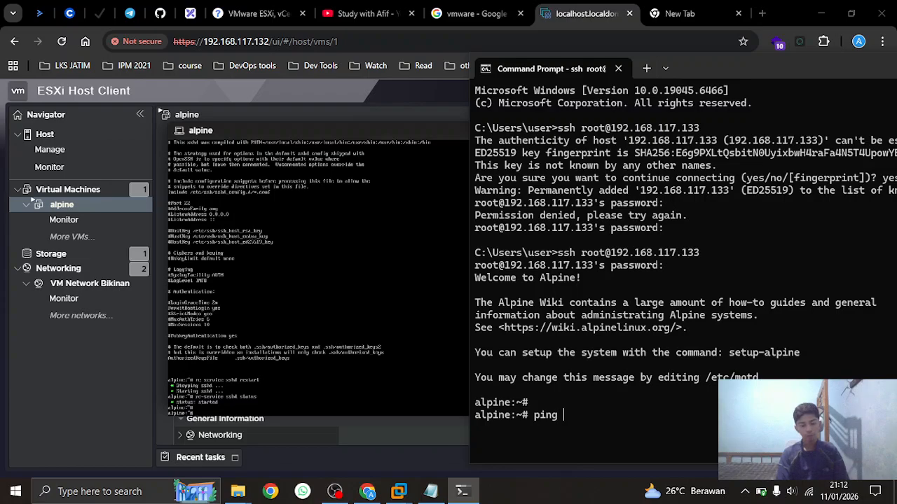
{"action": "type", "text": " 8.8.8"}
{"action": "key", "text": "BackSpace"}
{"action": "key", "text": "BackSpace"}
{"action": "key", "text": "BackSpace"}
{"action": "type", "text": "google.com"}
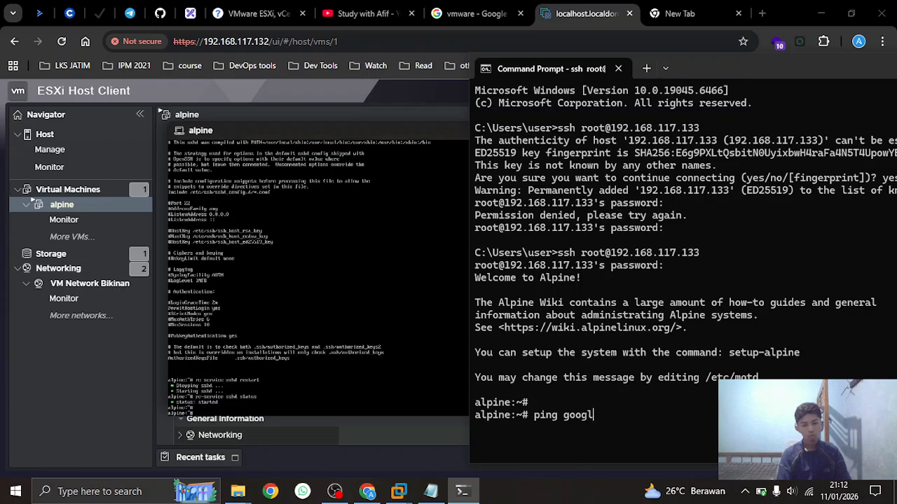
{"action": "key", "text": "Return"}
{"action": "key", "text": "ctrl+c"}
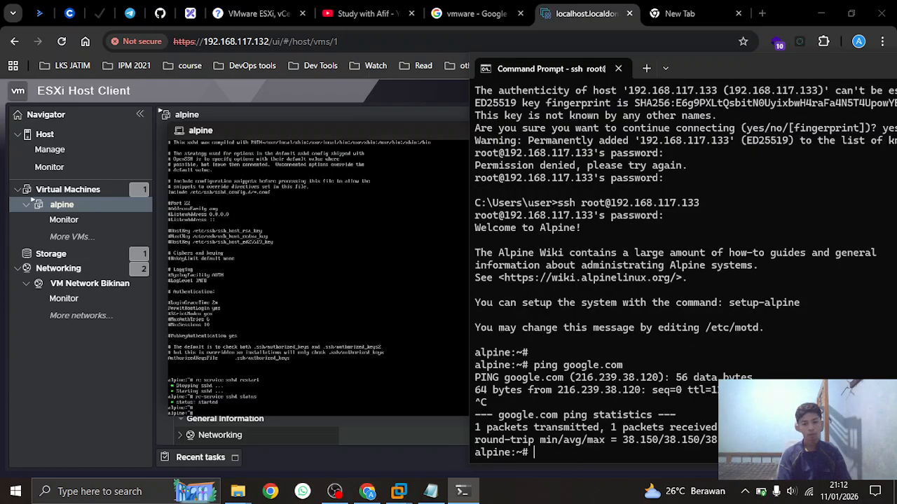
{"action": "key", "text": "Return"}
Exit the SSH session and close Command Prompt
{"action": "type", "text": "exit"}
{"action": "key", "text": "Return"}
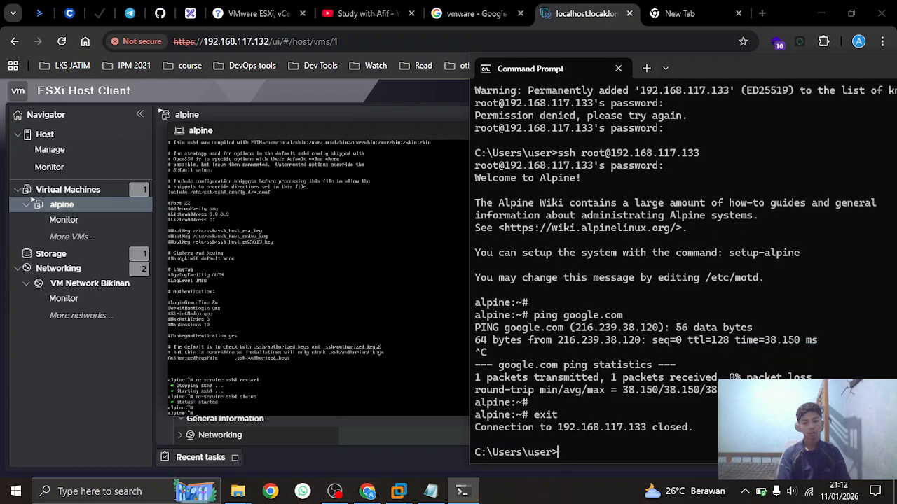
{"action": "key", "text": "Return"}
{"action": "type", "text": "exit"}
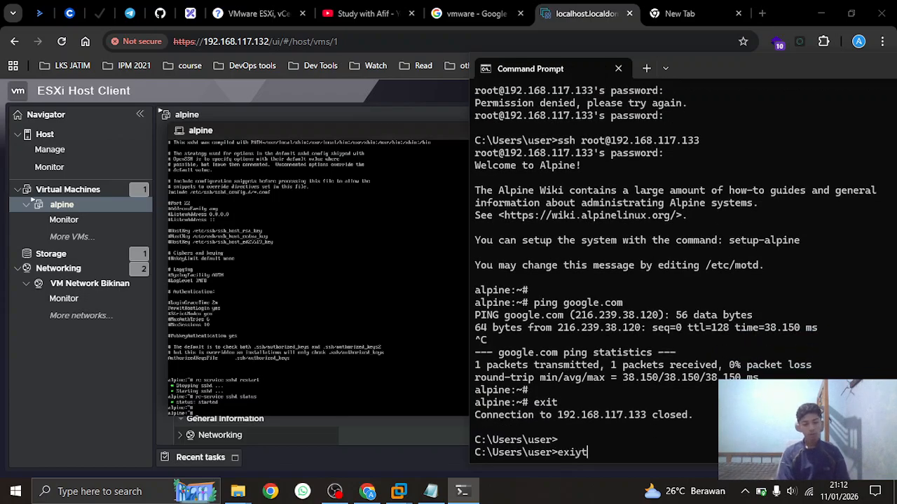
{"action": "key", "text": "Return"}
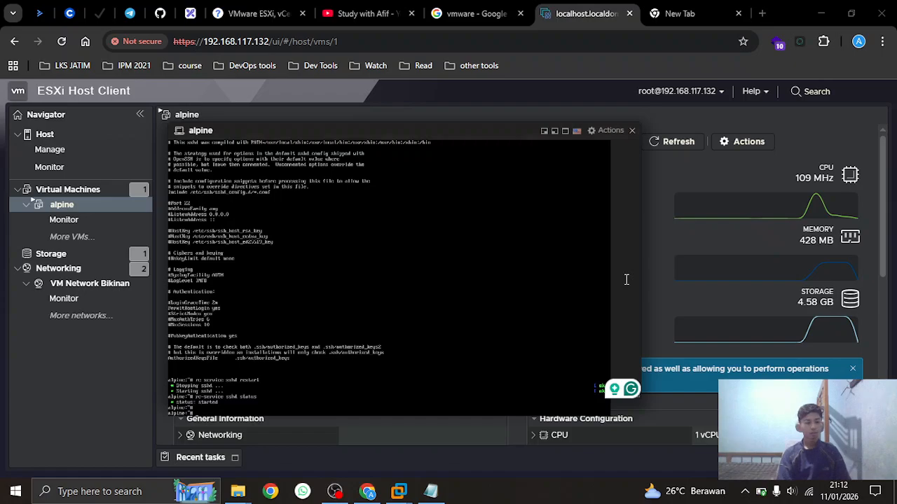
Close the alpine console and power off the alpine VM
{"action": "left_click", "coordinate": [631, 130]}
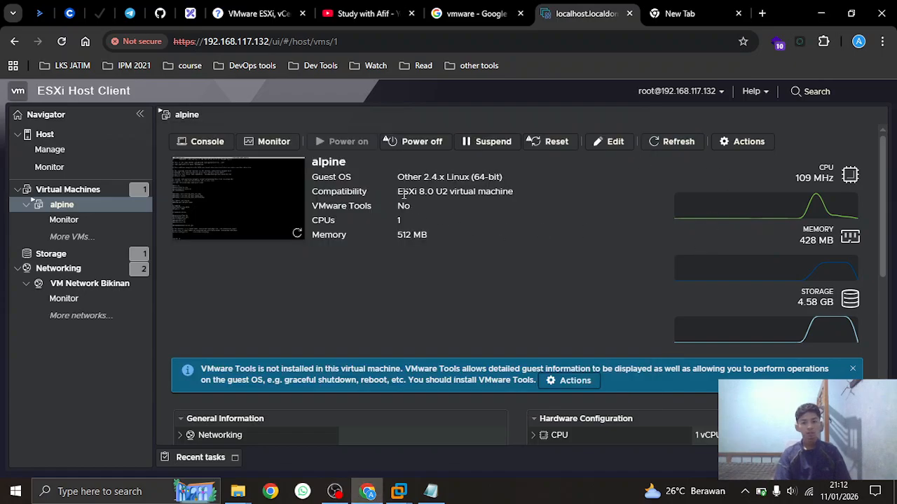
{"action": "left_click", "coordinate": [239, 186]}
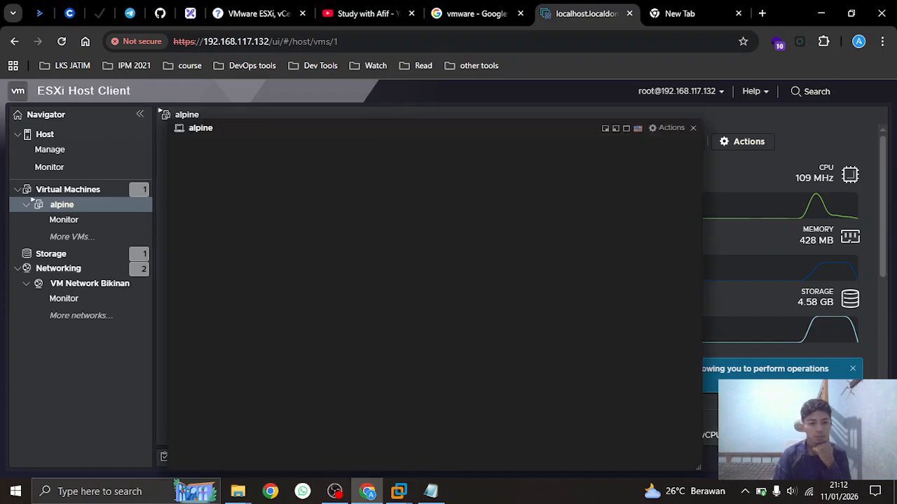
{"action": "left_click", "coordinate": [693, 128]}
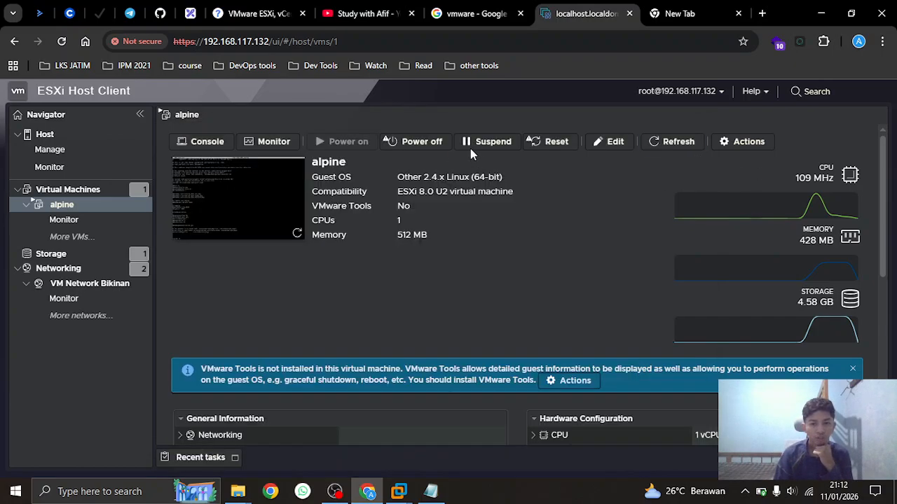
{"action": "left_click", "coordinate": [420, 142]}
{"action": "left_click", "coordinate": [575, 330]}
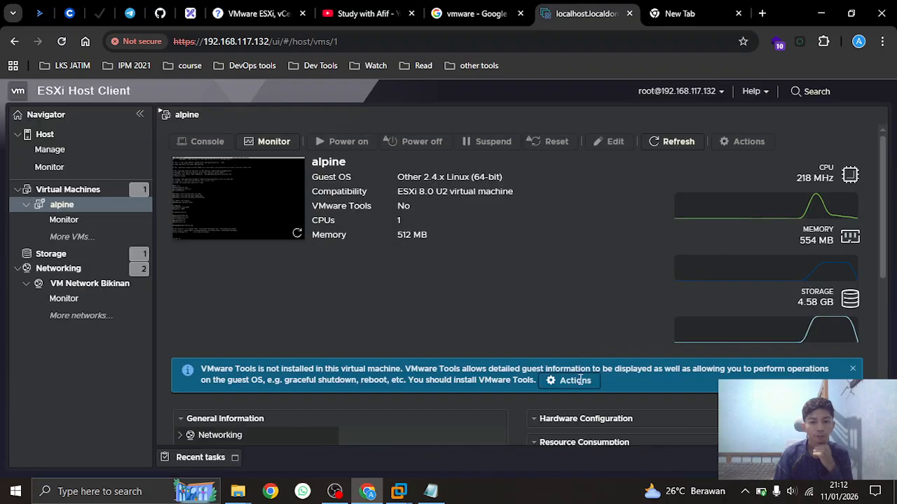
Browse the host's Virtual switches, Physical NICs and Port groups networking tabs
{"action": "left_click", "coordinate": [71, 272]}
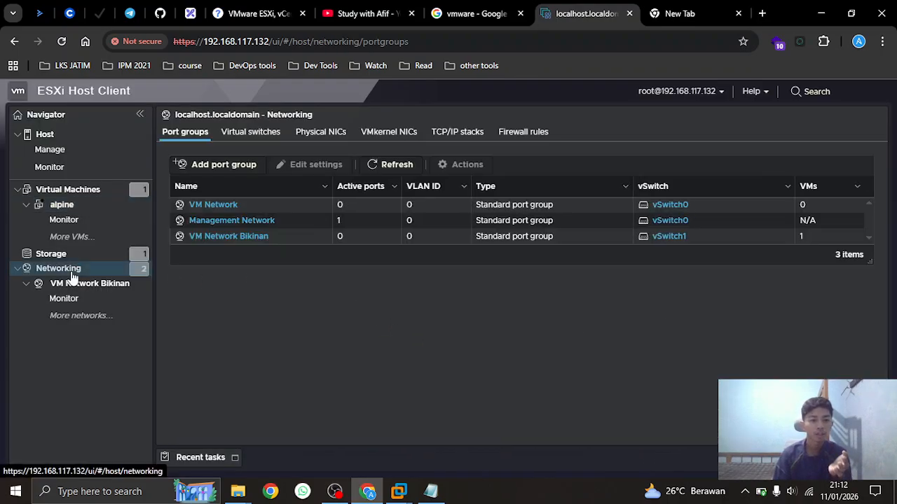
{"action": "left_click", "coordinate": [236, 144]}
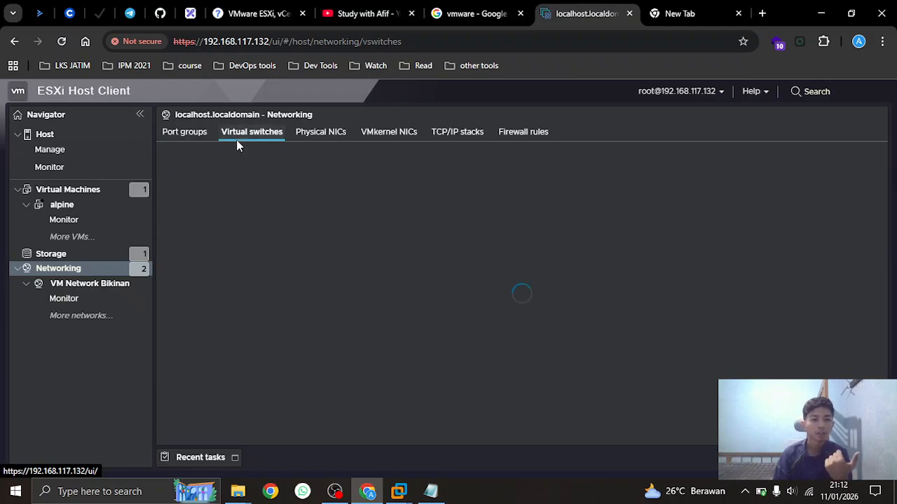
{"action": "left_click", "coordinate": [320, 134]}
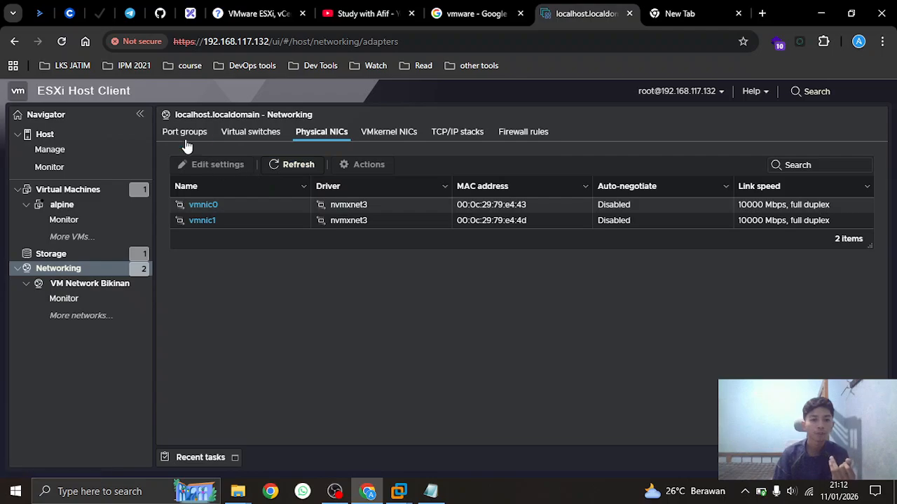
{"action": "left_click", "coordinate": [264, 133]}
{"action": "left_click", "coordinate": [186, 133]}
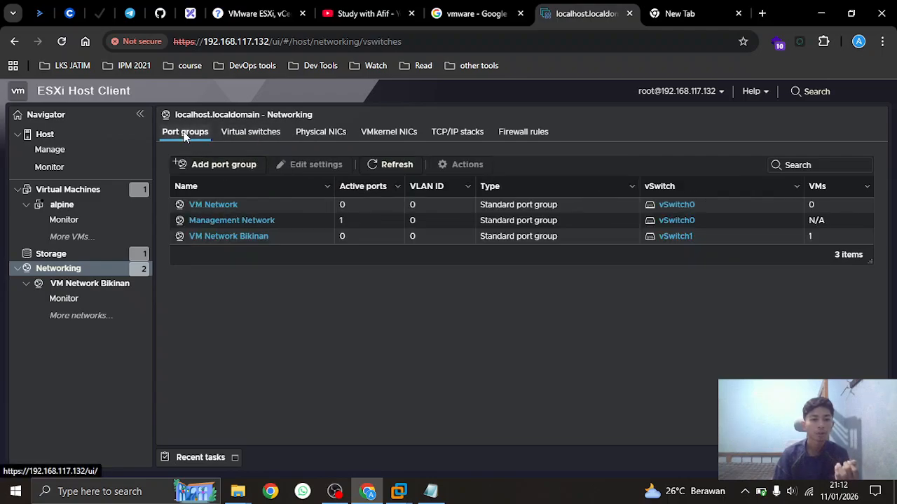
Revisit the alpine VM, VM list and host overview, then show the ESXi licence keys page
{"action": "left_click", "coordinate": [100, 206]}
{"action": "left_click", "coordinate": [111, 196]}
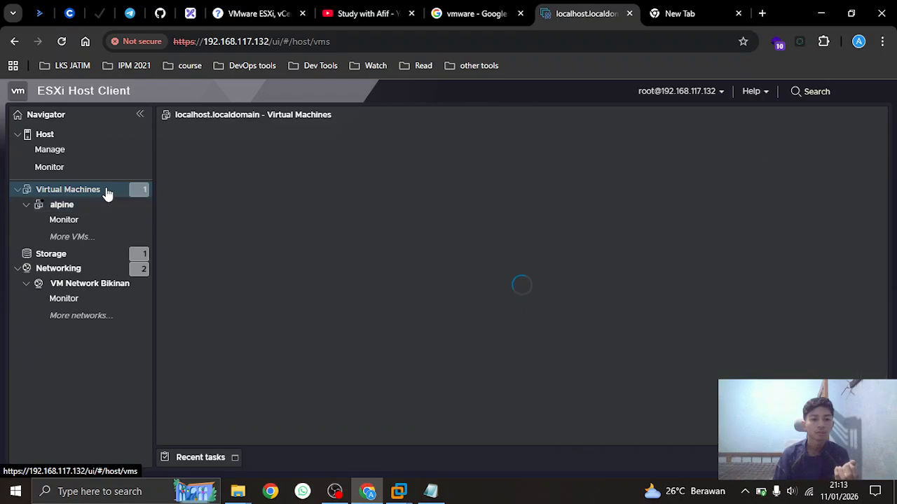
{"action": "left_click", "coordinate": [81, 141]}
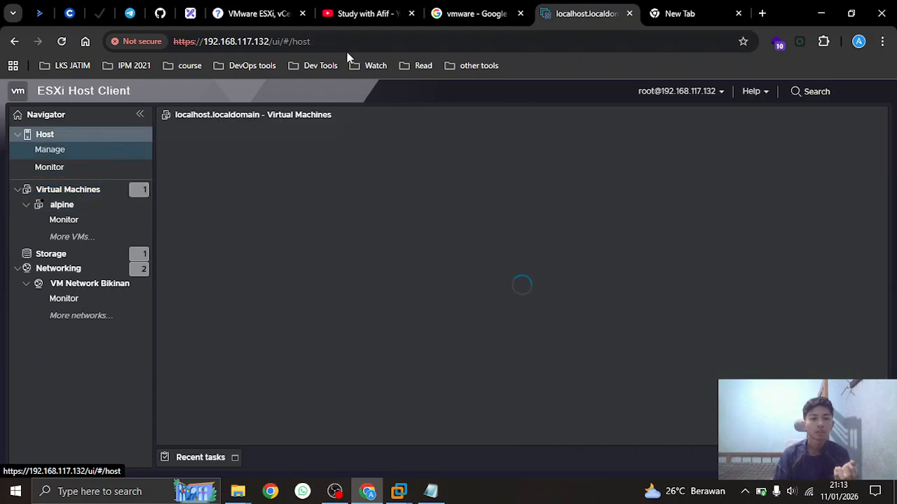
{"action": "left_click", "coordinate": [273, 7]}
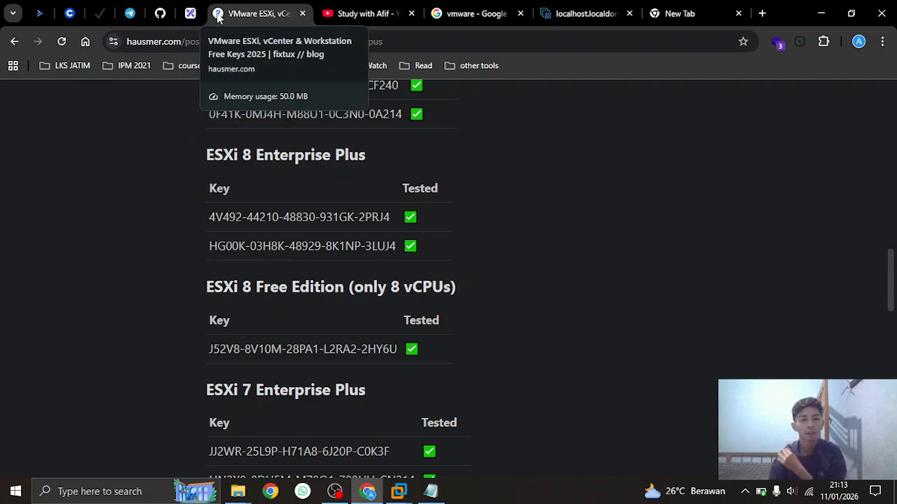
Show the VMware ESXI 8 Telegram channel, then the Excalidraw networking diagram
{"action": "left_click", "coordinate": [131, 14]}
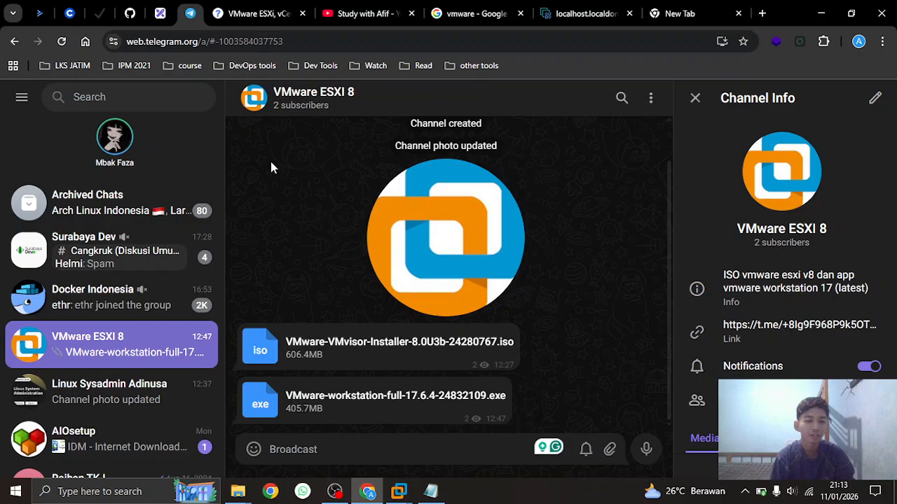
{"action": "left_click", "coordinate": [161, 19]}
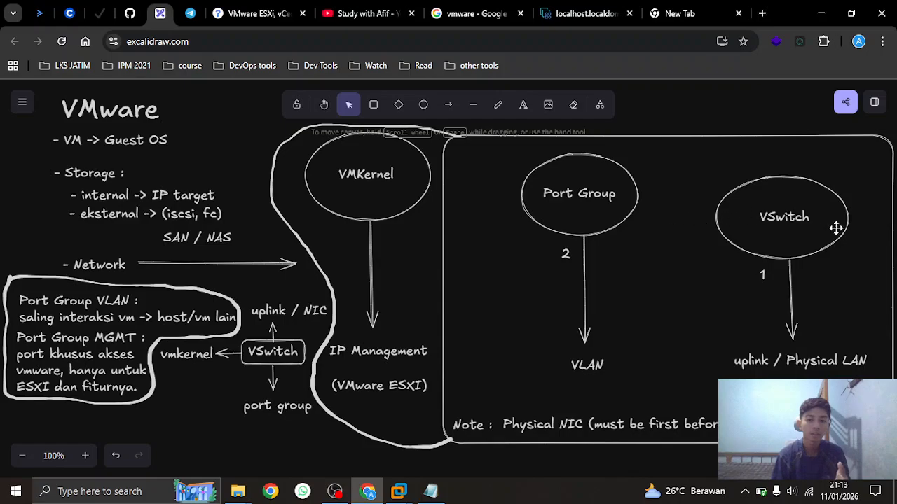
Shut down the ESXi host, then return through the tabs to the Excalidraw diagram
{"action": "left_click", "coordinate": [588, 14]}
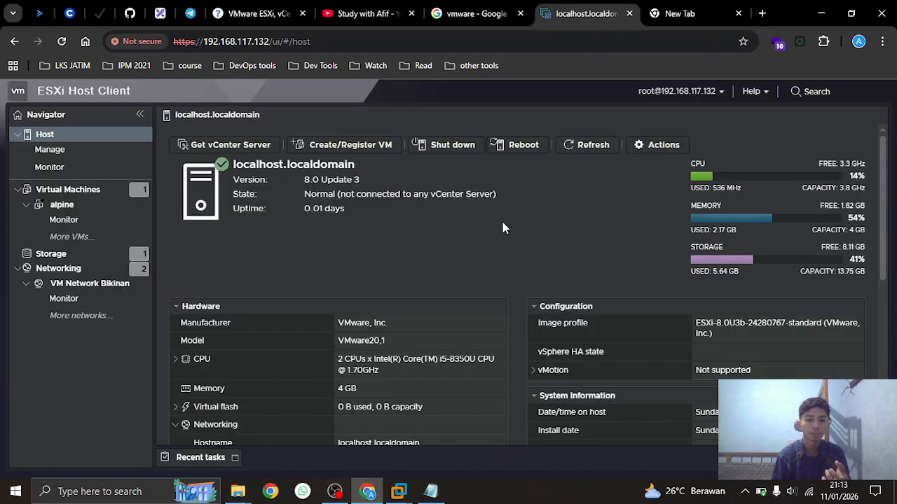
{"action": "left_click", "coordinate": [446, 147]}
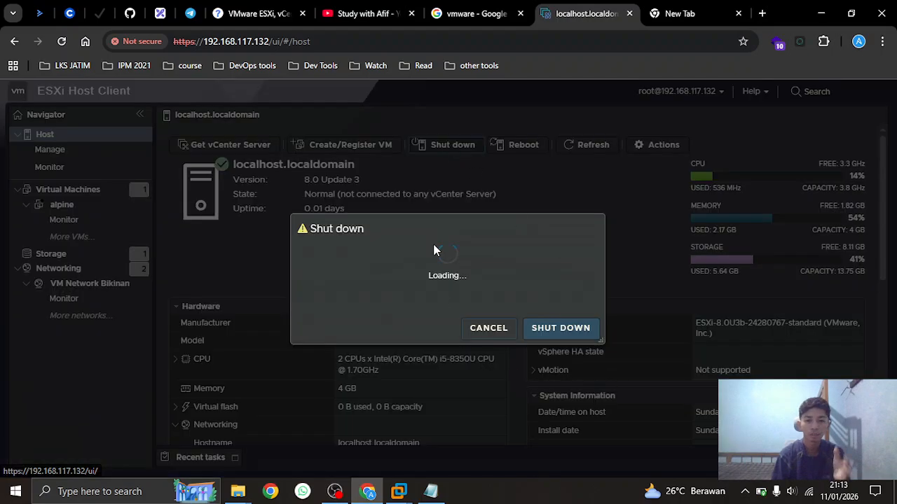
{"action": "left_click", "coordinate": [565, 362]}
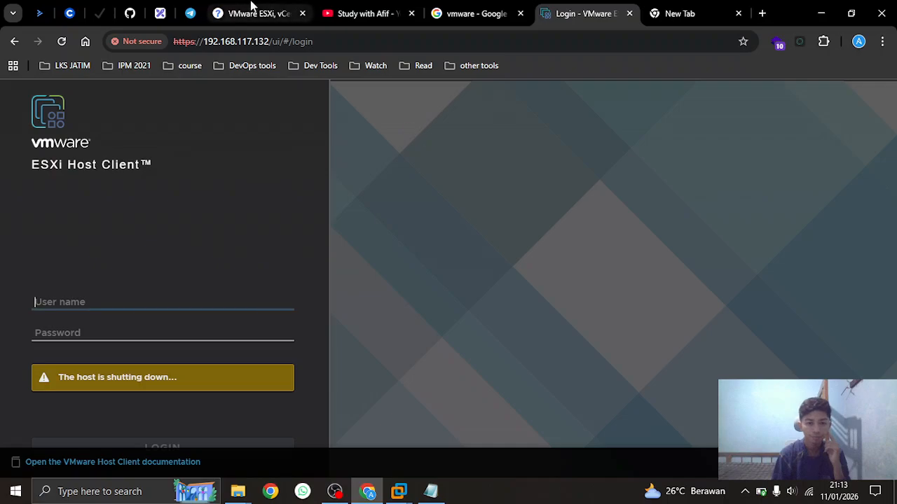
{"action": "left_click", "coordinate": [247, 13]}
{"action": "left_click", "coordinate": [190, 13]}
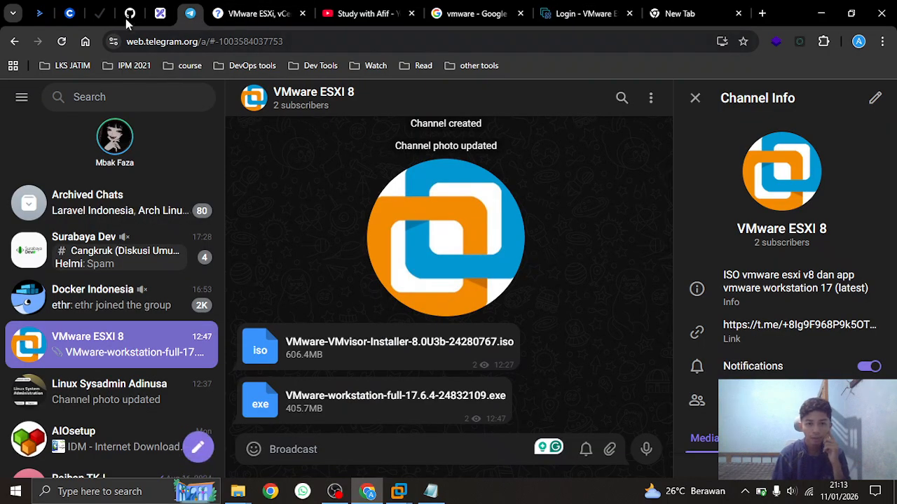
{"action": "left_click", "coordinate": [160, 13]}
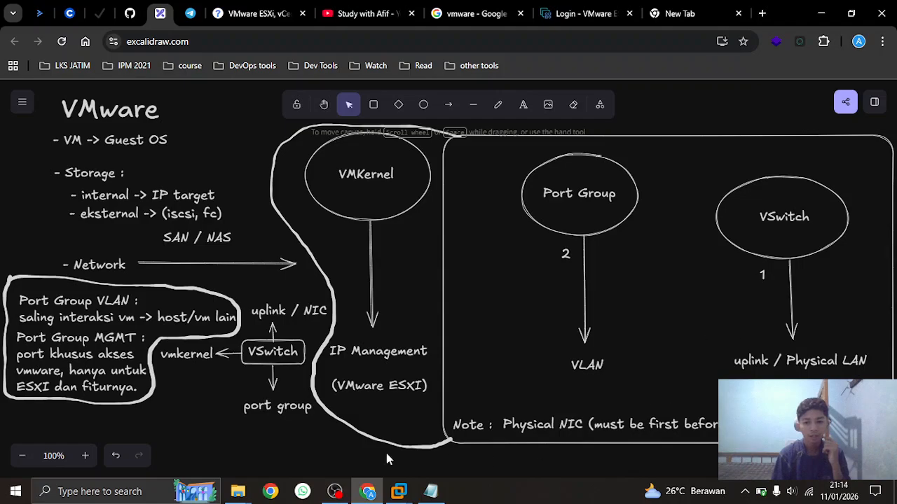
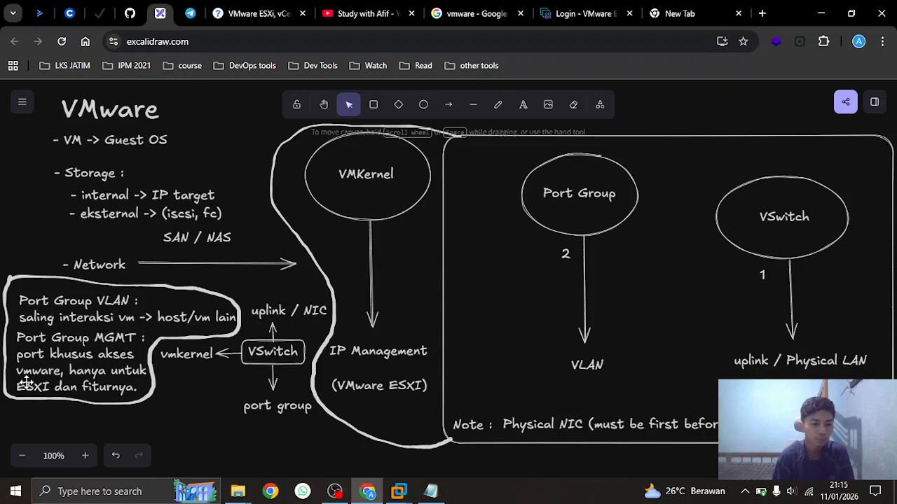
Edit the Port Group MGMT note text in the Excalidraw diagram
{"action": "left_click", "coordinate": [20, 340]}
{"action": "double_click", "coordinate": [94, 358]}
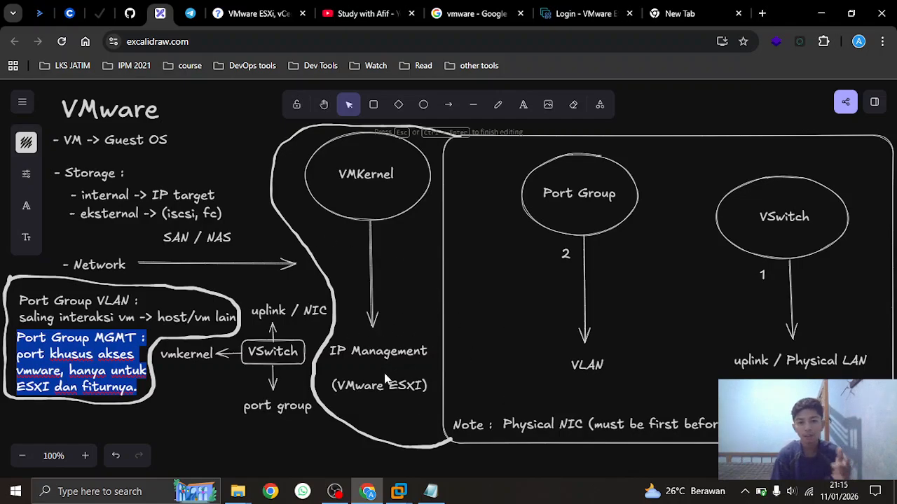
{"action": "left_click", "coordinate": [175, 396]}
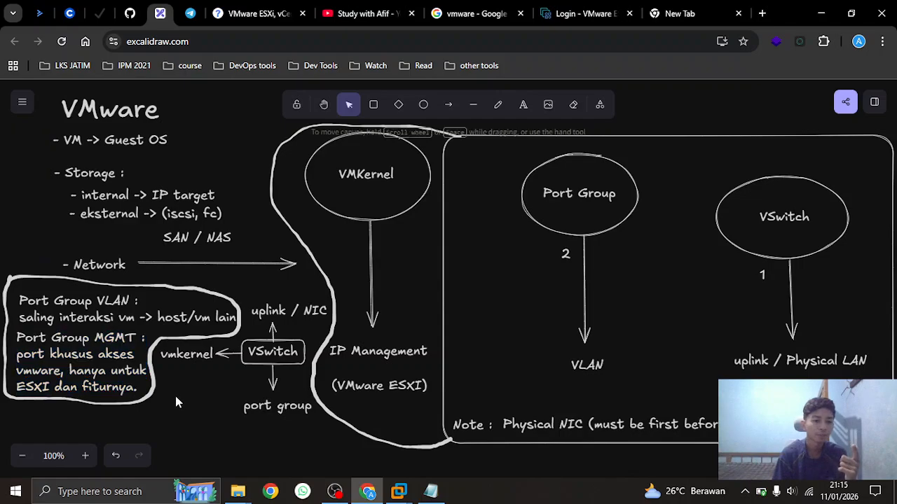
{"action": "left_click", "coordinate": [63, 310]}
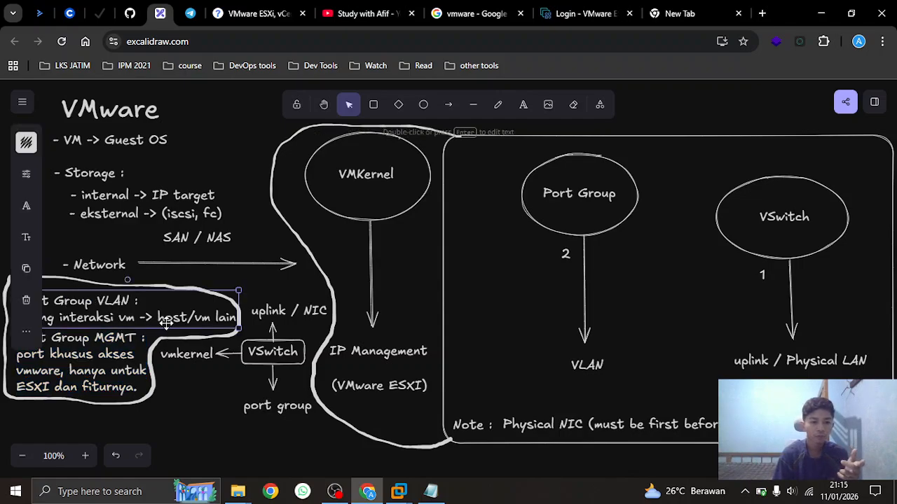
{"action": "left_click", "coordinate": [224, 444]}
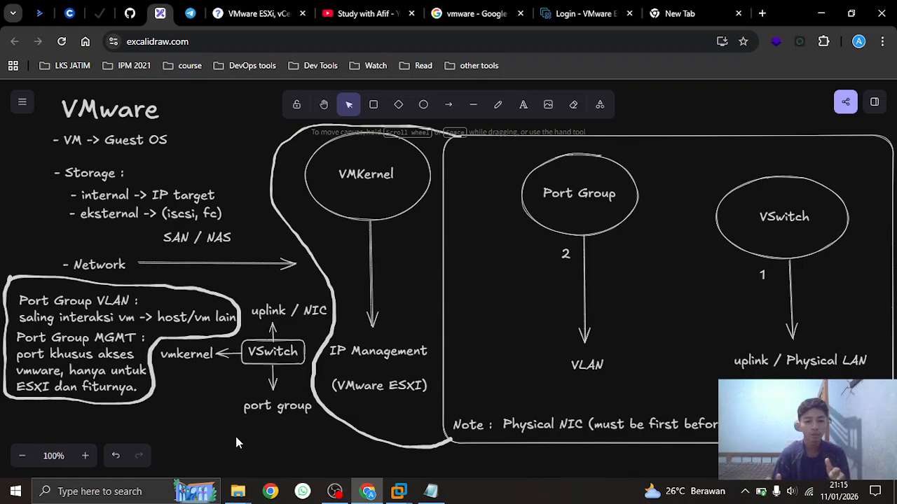
Dismiss the removable devices notice, close the VMware ESXi 8 tab and minimise Workstation
{"action": "left_click", "coordinate": [829, 12]}
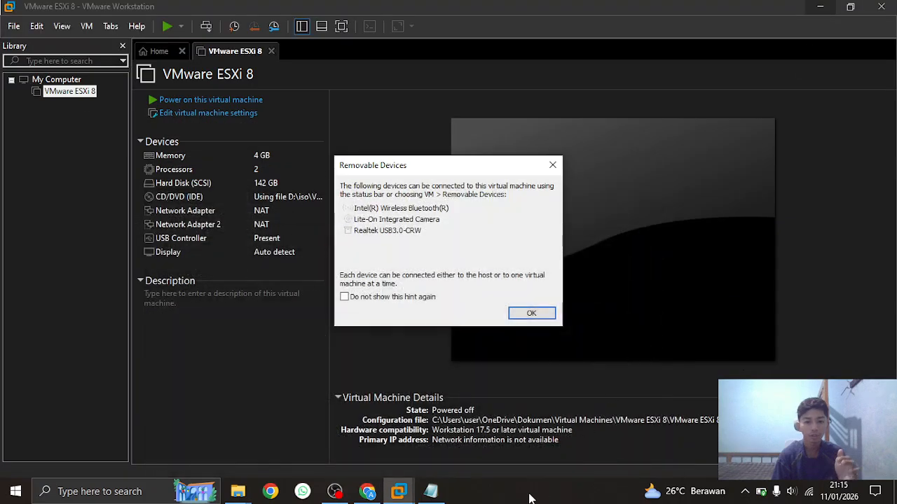
{"action": "left_click", "coordinate": [518, 313]}
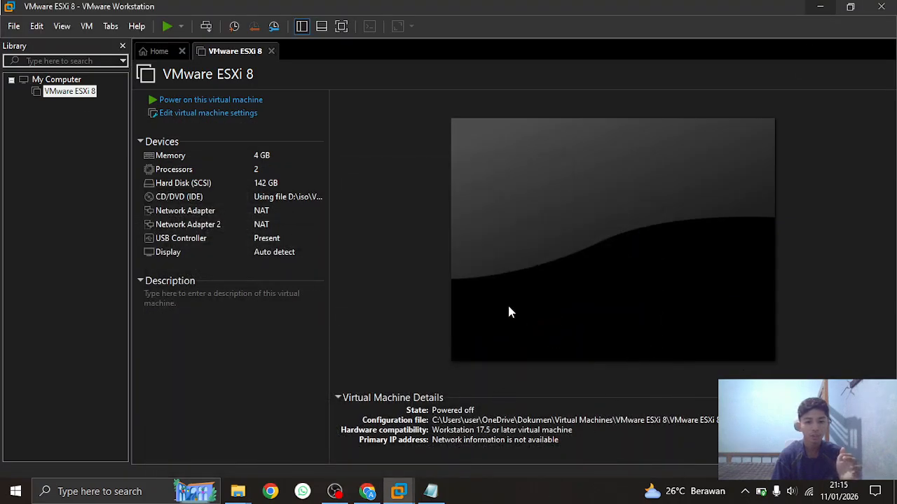
{"action": "left_click", "coordinate": [271, 51]}
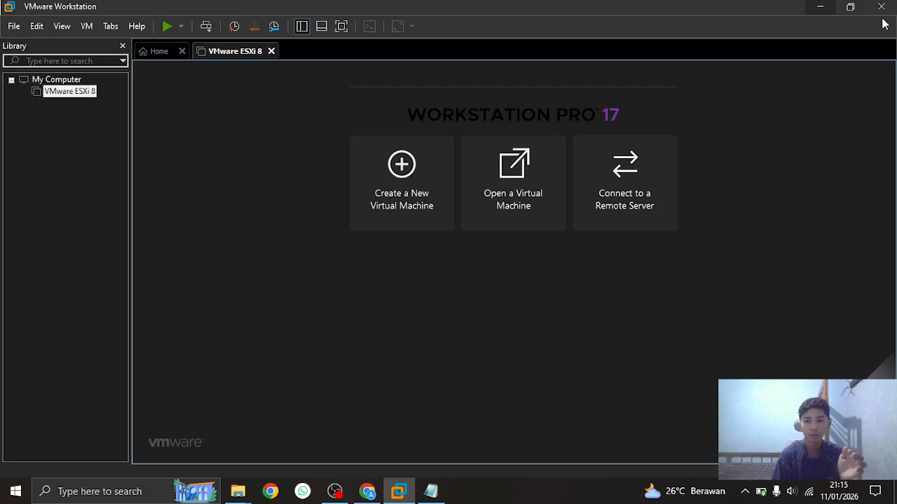
{"action": "left_click", "coordinate": [820, 6]}
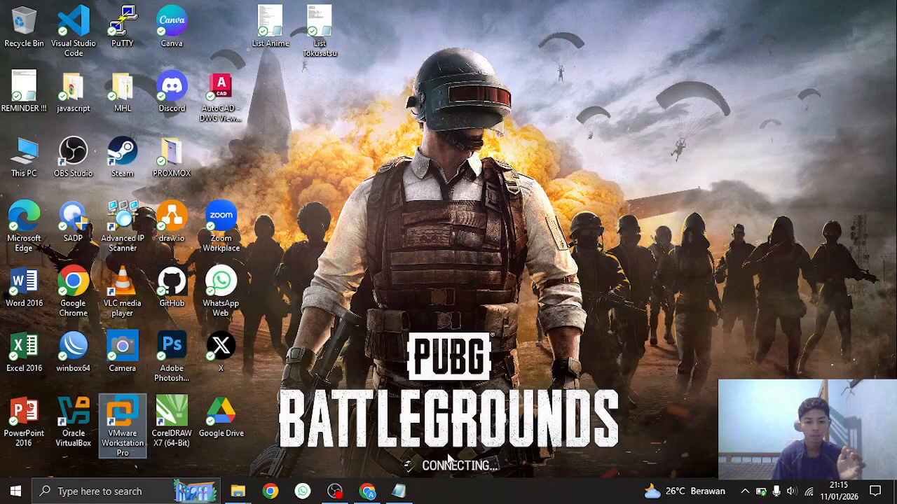
Close the Notepad password notes without saving them
{"action": "left_click", "coordinate": [399, 493]}
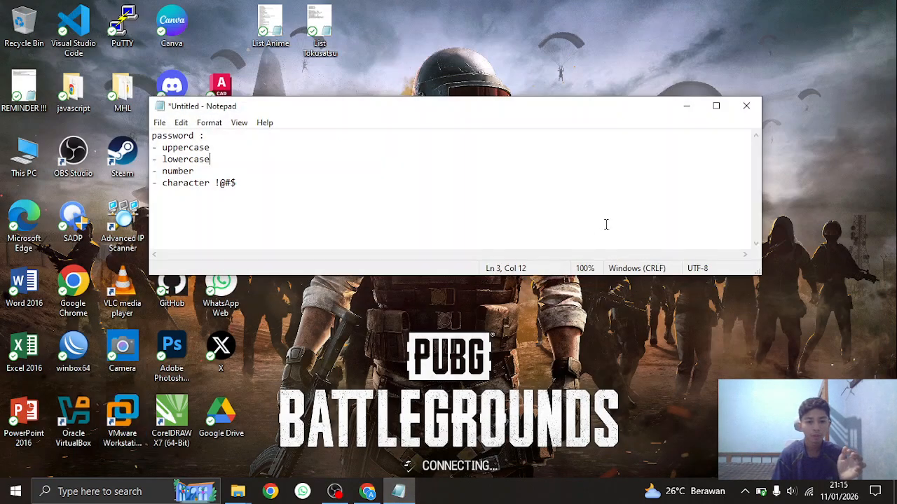
{"action": "left_click", "coordinate": [746, 106]}
{"action": "left_click", "coordinate": [469, 246]}
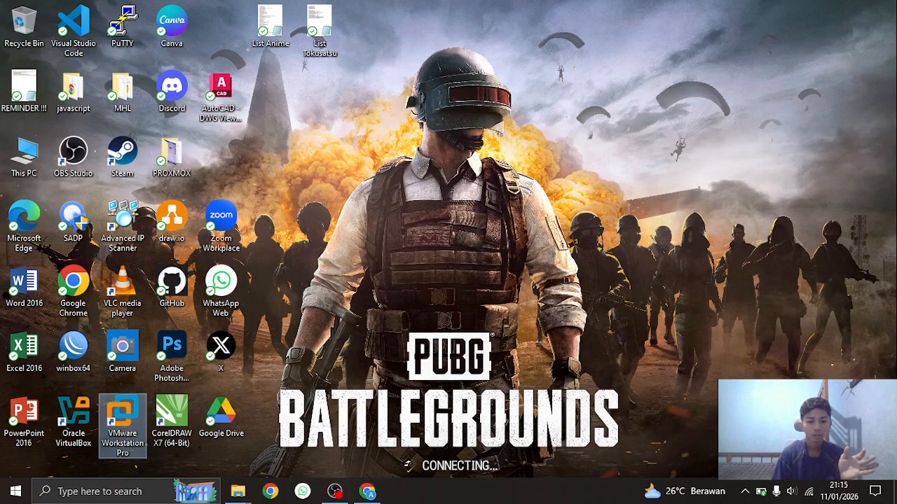
Show the YouTube channel videos page, minimise the browser and bring OBS Studio forward
{"action": "left_click", "coordinate": [368, 491]}
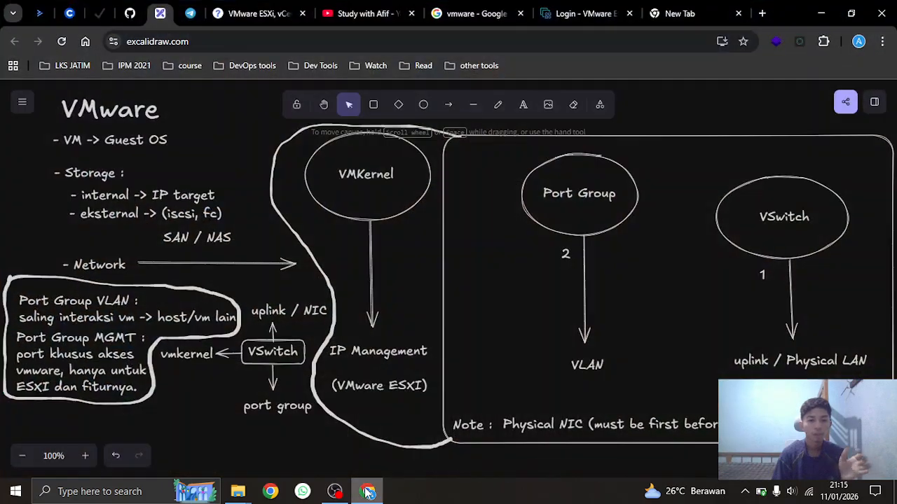
{"action": "left_click", "coordinate": [342, 13]}
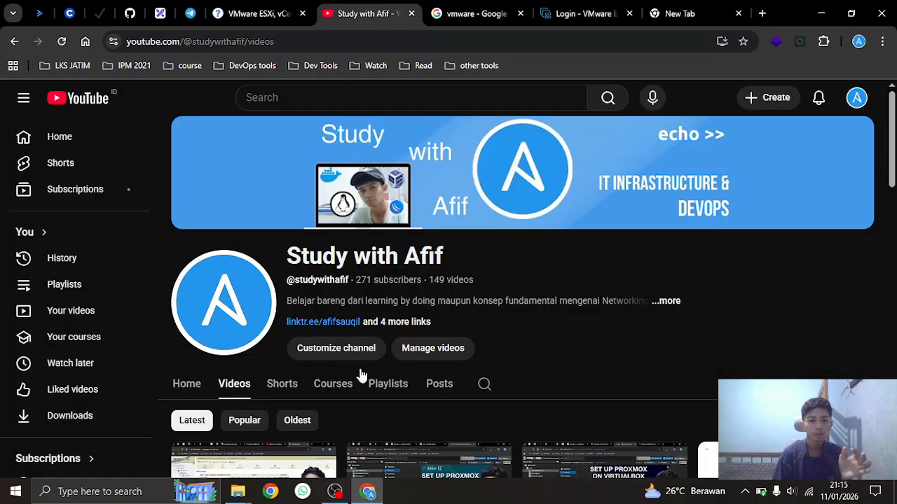
{"action": "left_click", "coordinate": [820, 14]}
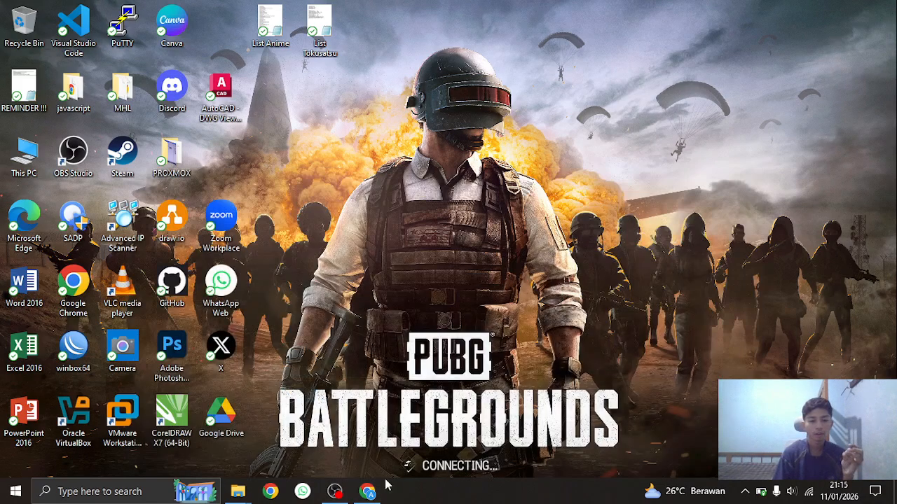
{"action": "left_click", "coordinate": [335, 491]}
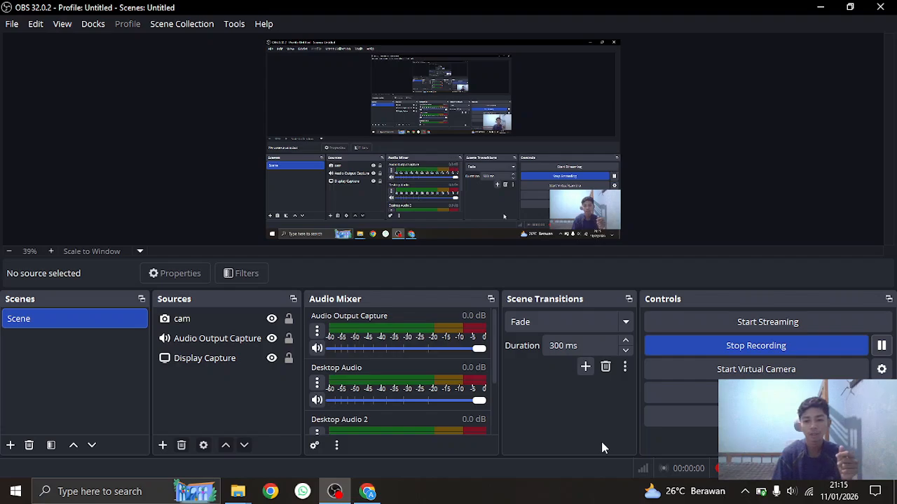